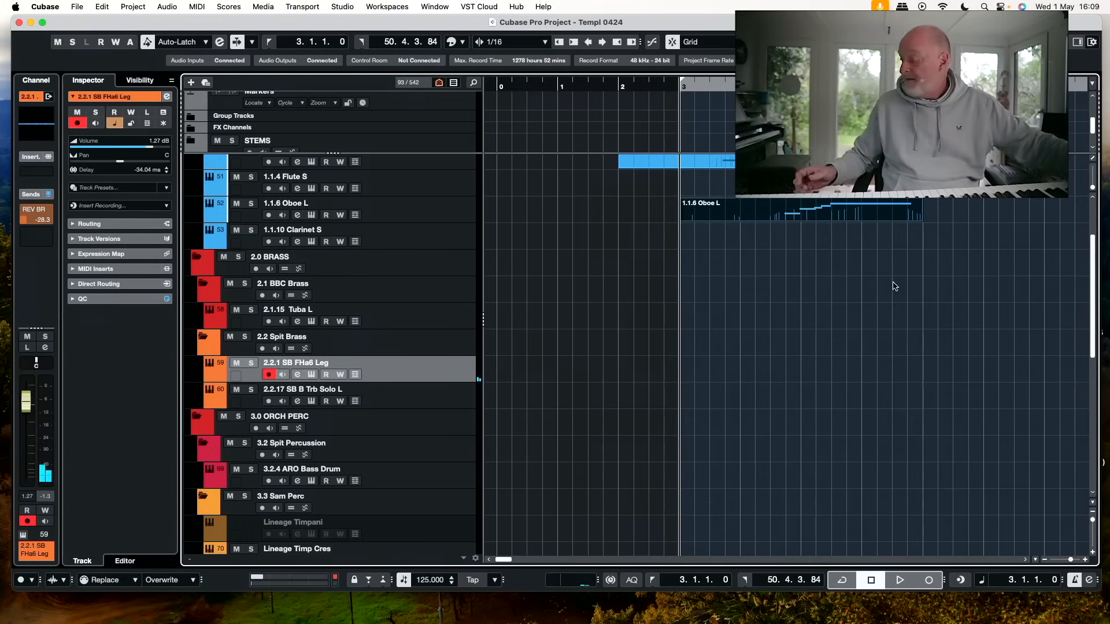
# Record a legato horn part on the 2.2.1 SB FHa6 Leg track starting at bar 3
pyautogui.press('KP_Multiply')
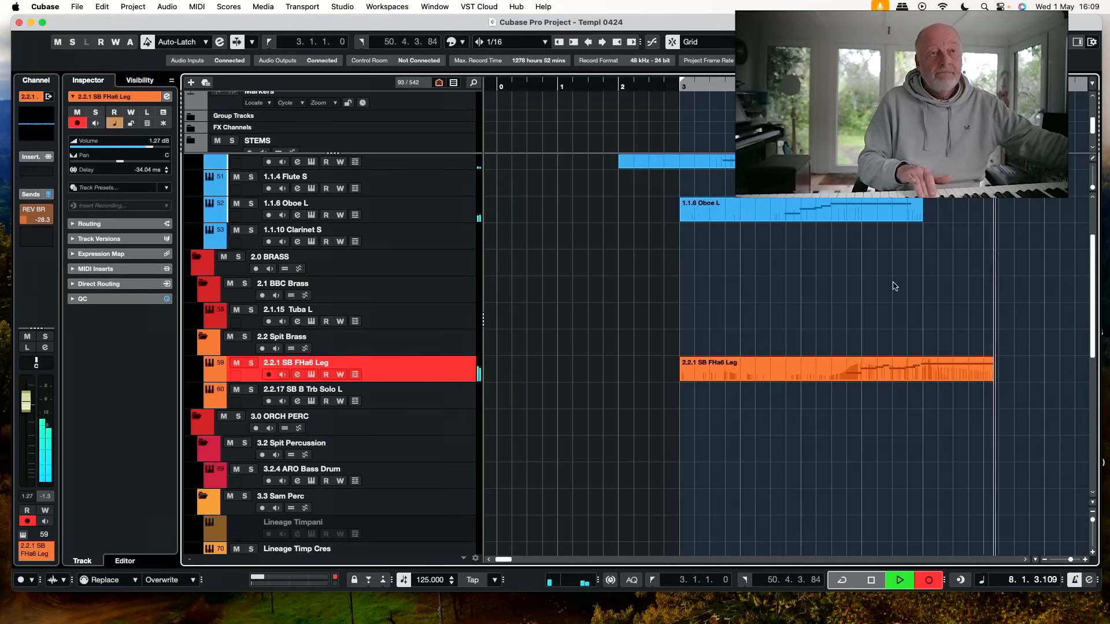
pyautogui.press('space')
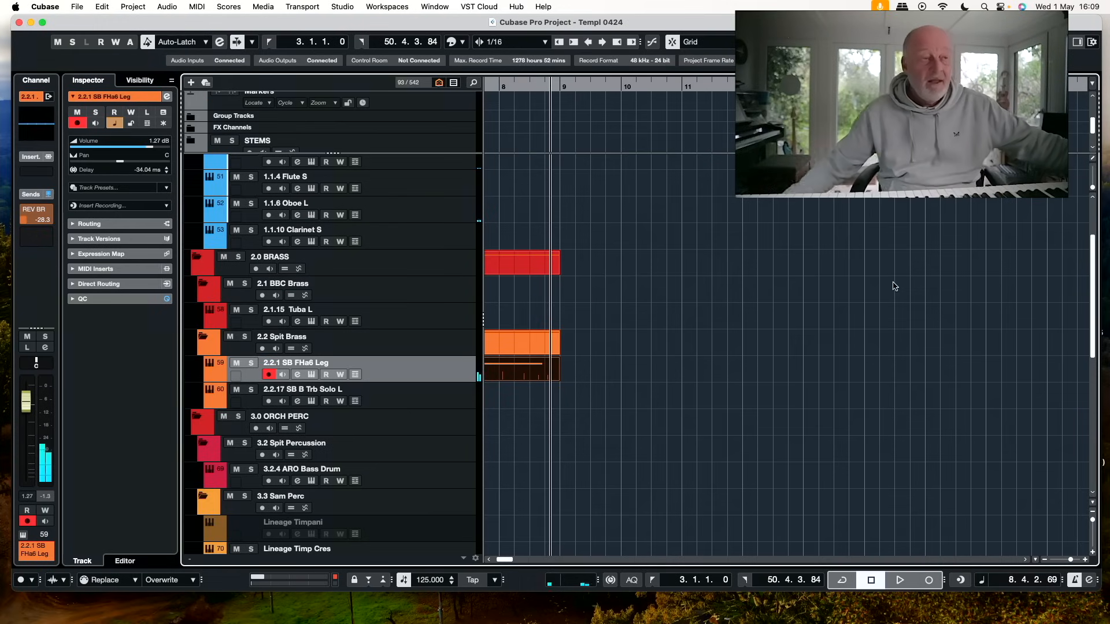
pyautogui.hscroll(-10, 810, 277)
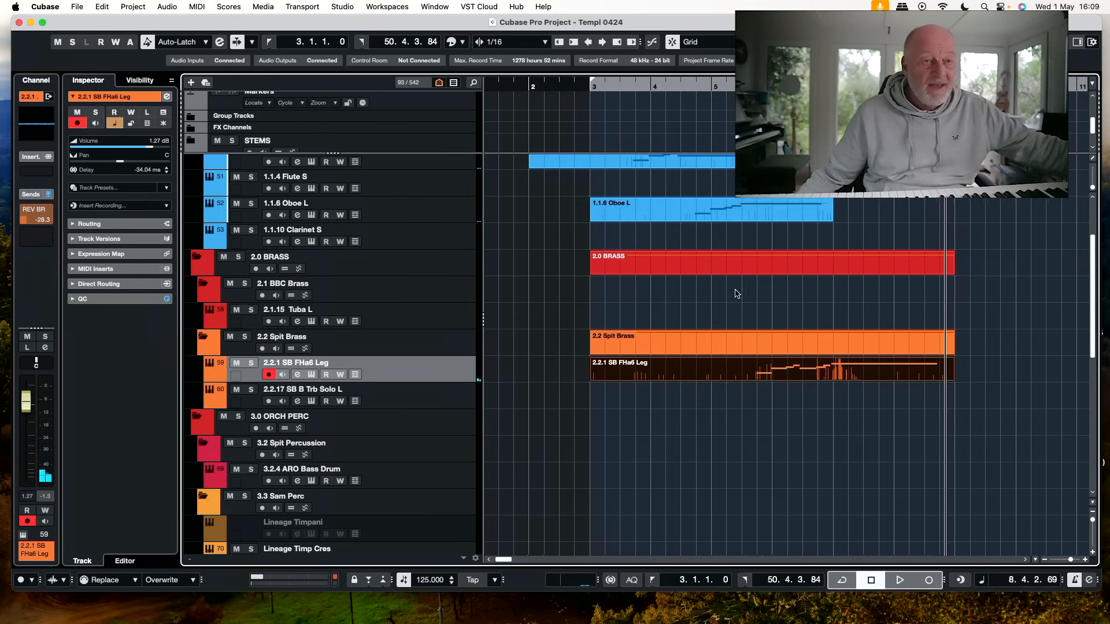
# Record a legato violin part on the 8.1A.1 ARO Vln1 Leg (D) track starting at bar 6
pyautogui.click(772, 87)
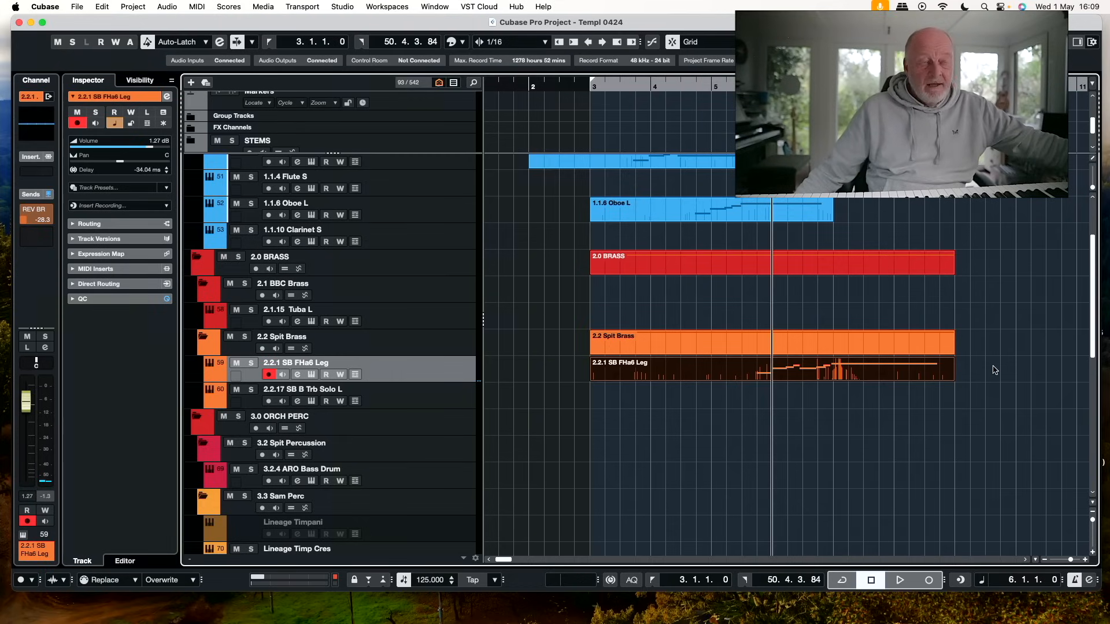
pyautogui.hscroll(5, 995, 370)
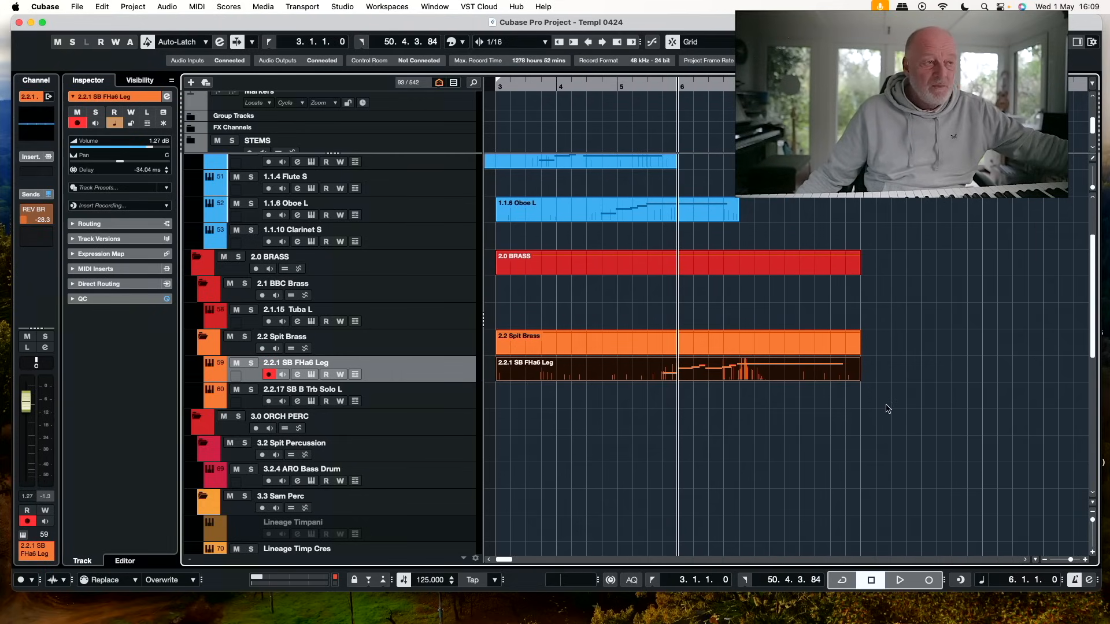
pyautogui.scroll(-10, 888, 409)
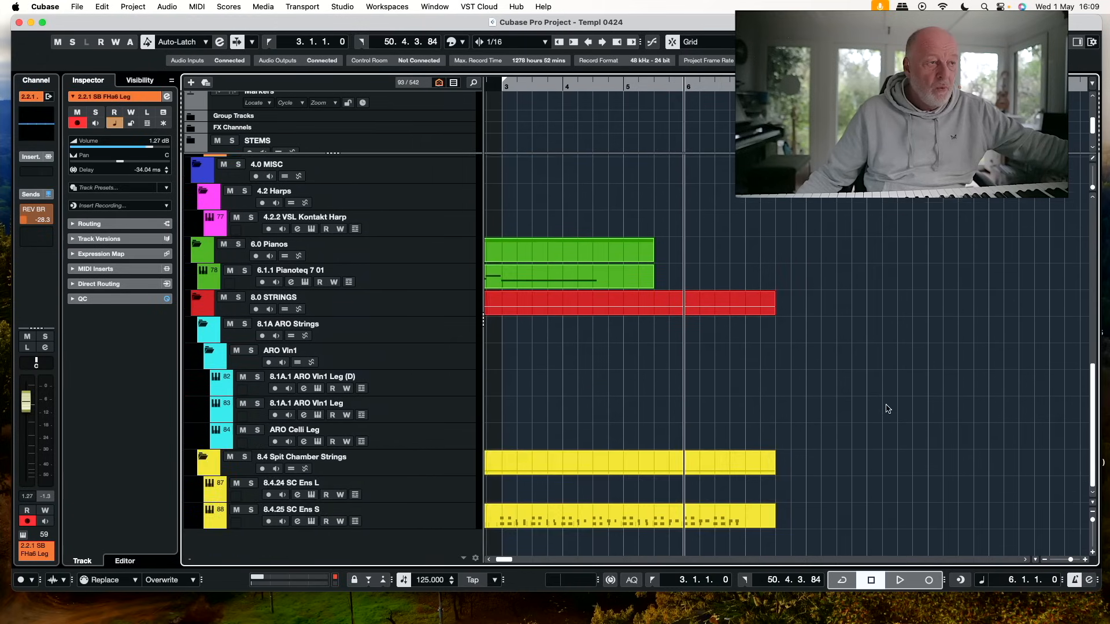
pyautogui.click(454, 387)
pyautogui.scroll(5, 786, 322)
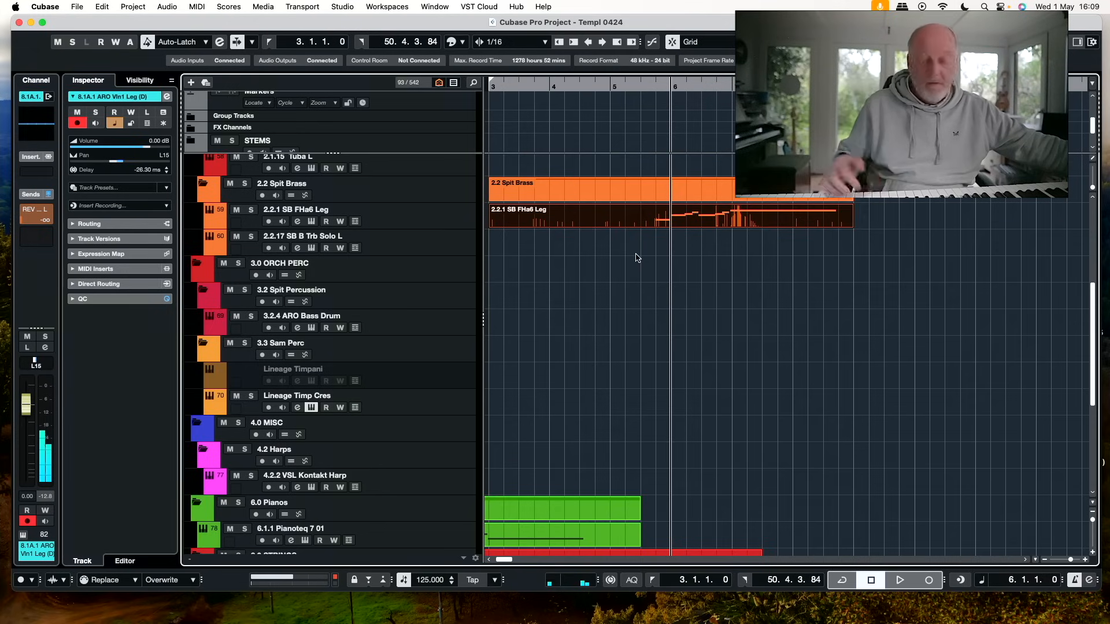
pyautogui.press('KP_Multiply')
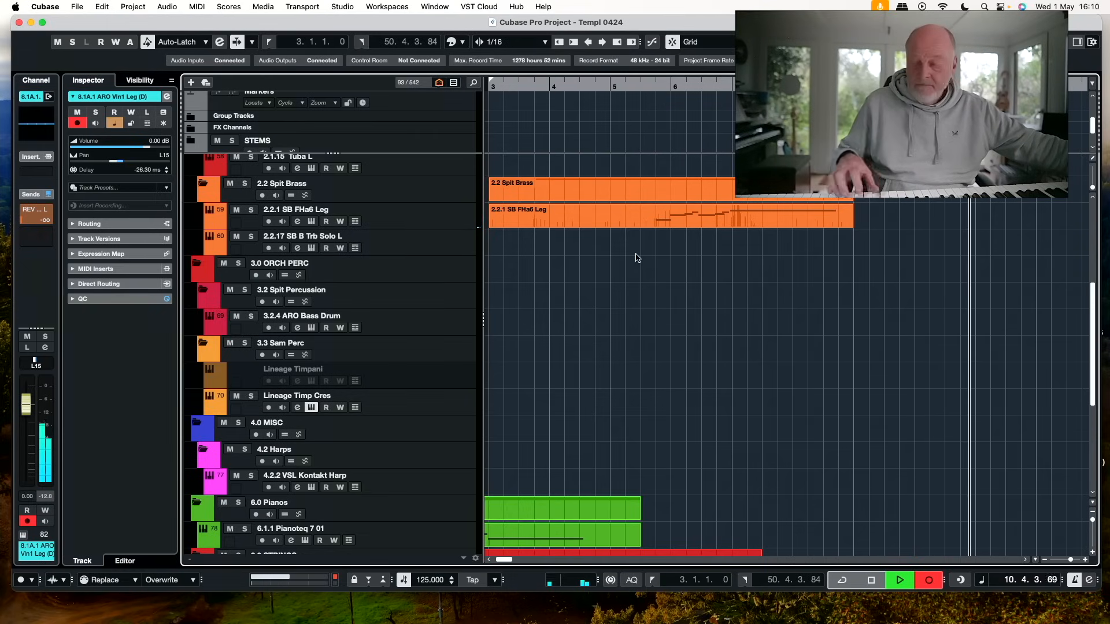
pyautogui.press('space')
# Record a second violin line on the 8.1A.1 ARO Vln1 Leg track starting at bar 6
pyautogui.scroll(-5, 445, 415)
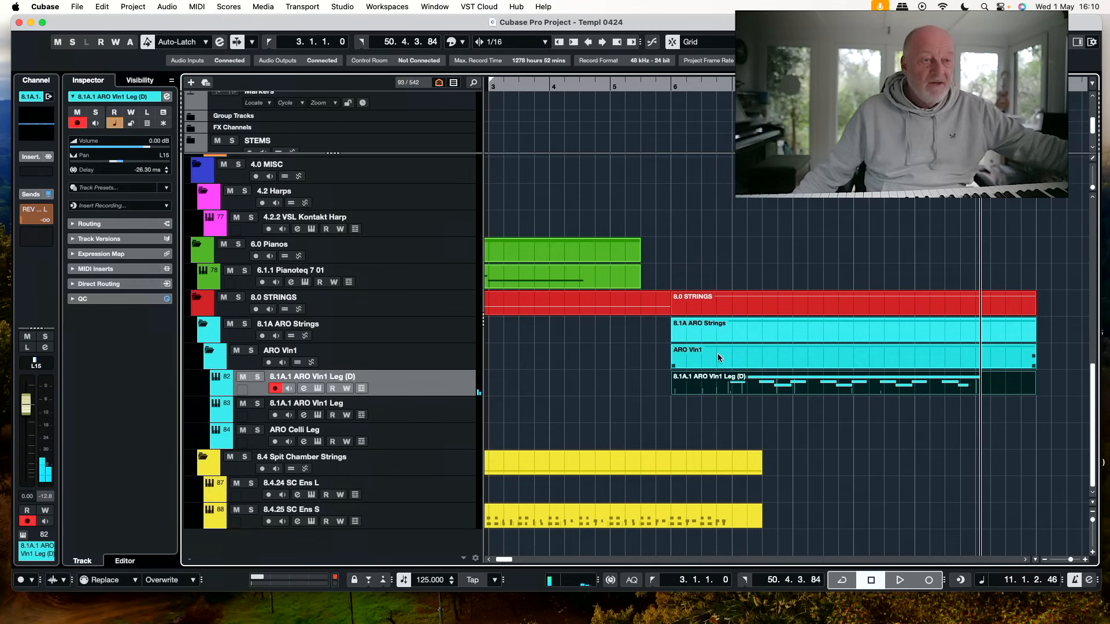
pyautogui.click(439, 415)
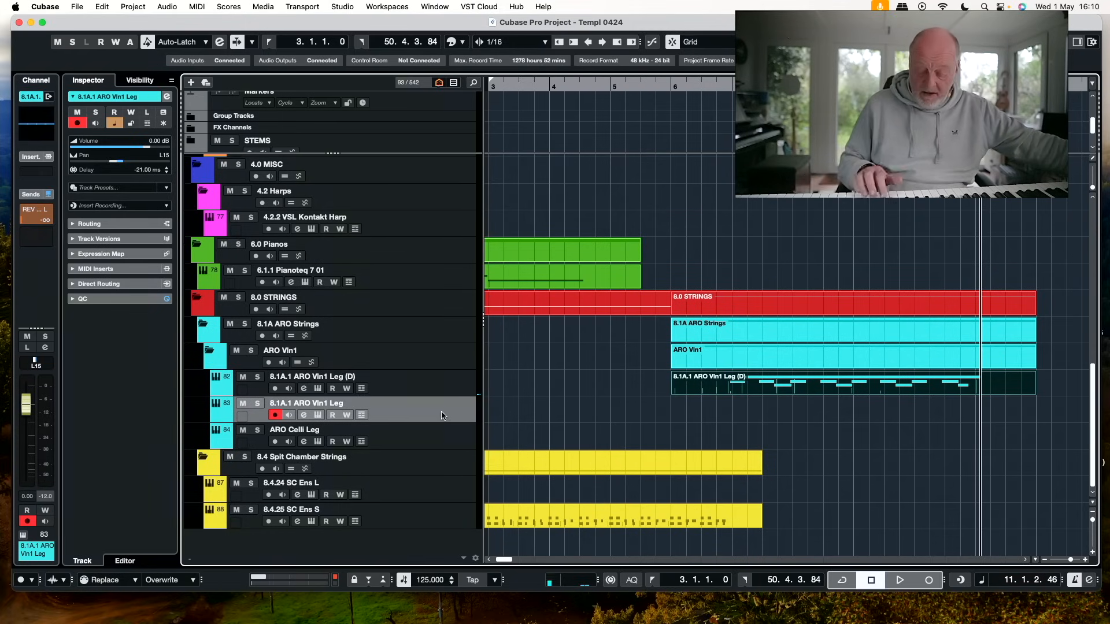
pyautogui.click(436, 493)
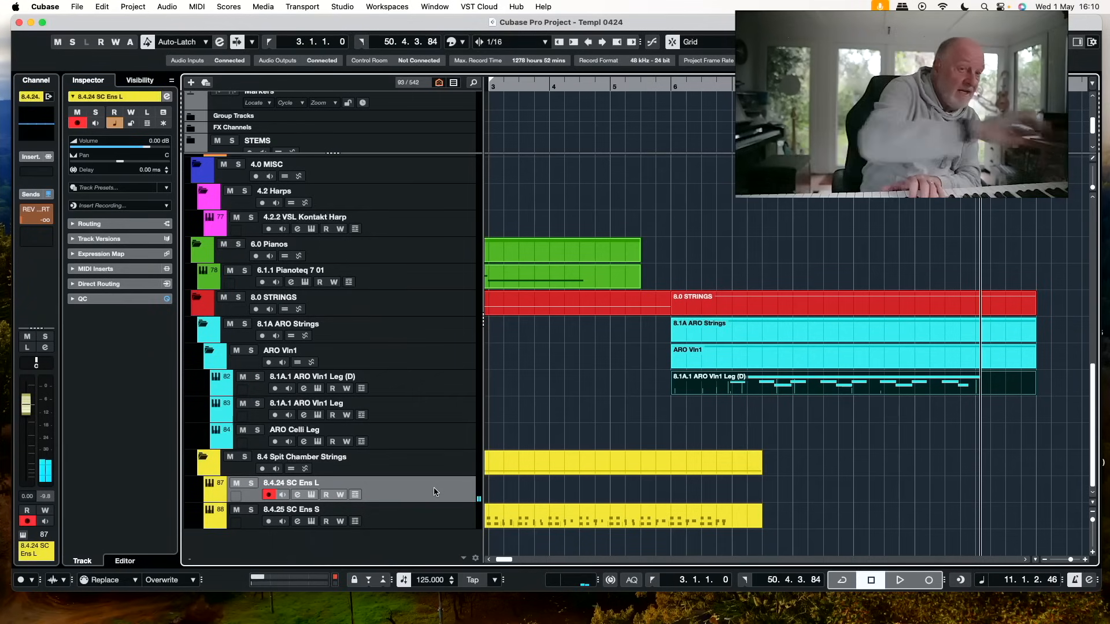
pyautogui.click(434, 403)
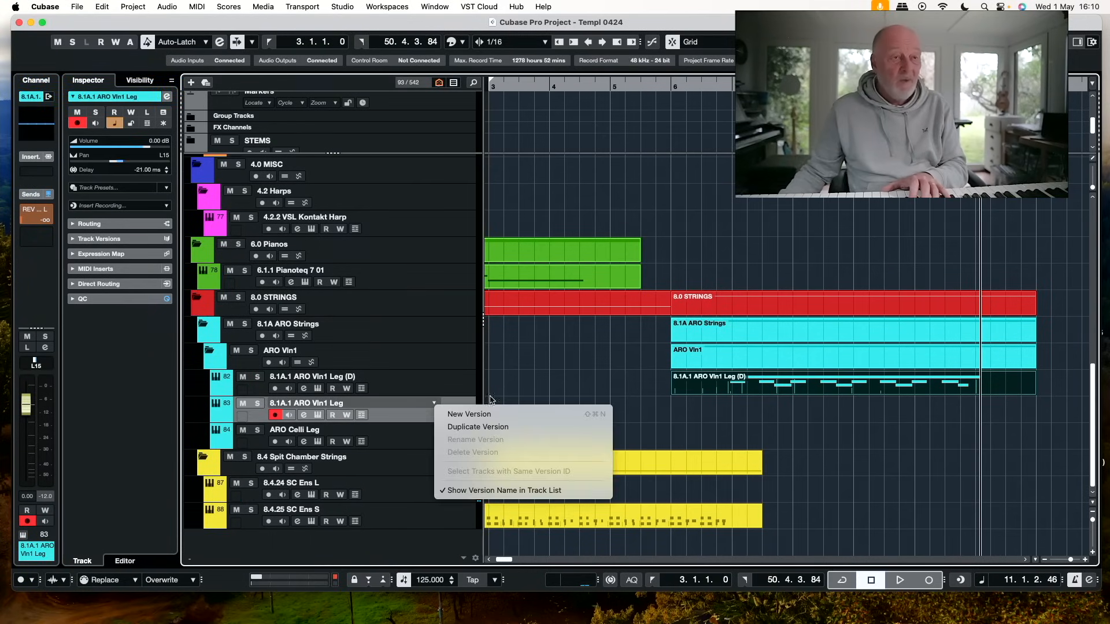
pyautogui.click(683, 176)
pyautogui.click(673, 86)
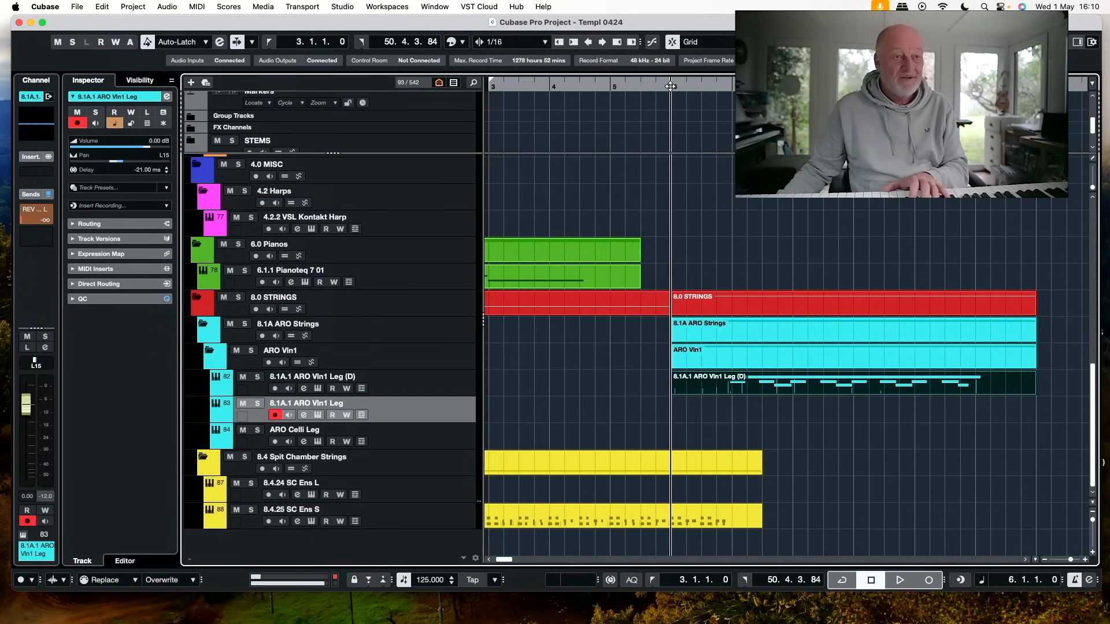
pyautogui.press('KP_Multiply')
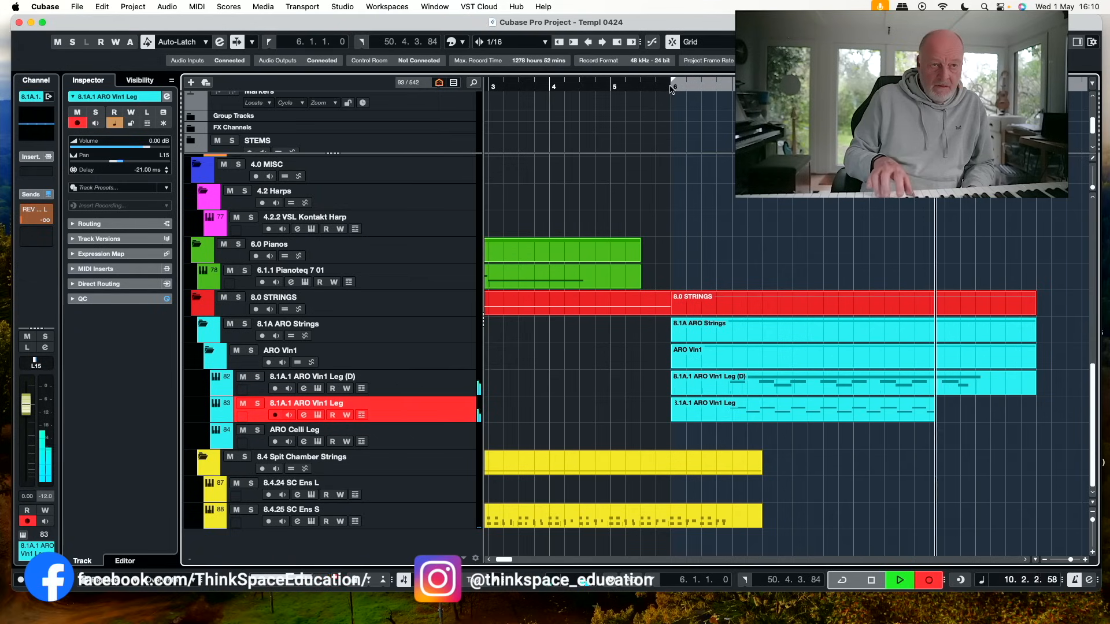
pyautogui.press('space')
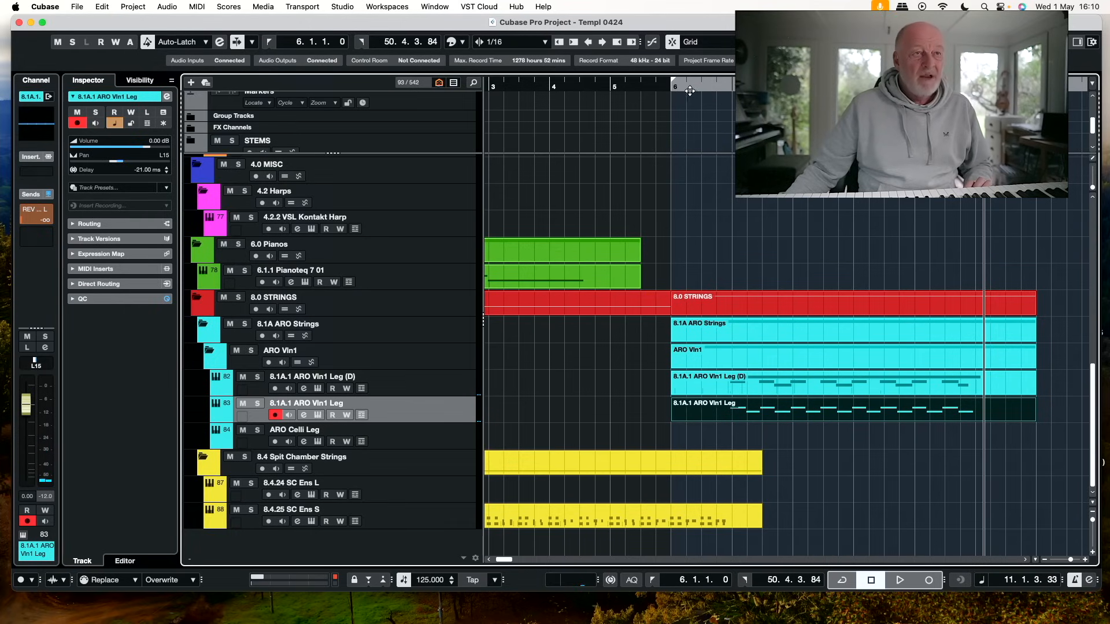
# Record sustained trombone chords on the 2.2.17 SB B Trb Solo L track with recording starting at bar 6
pyautogui.click(669, 85)
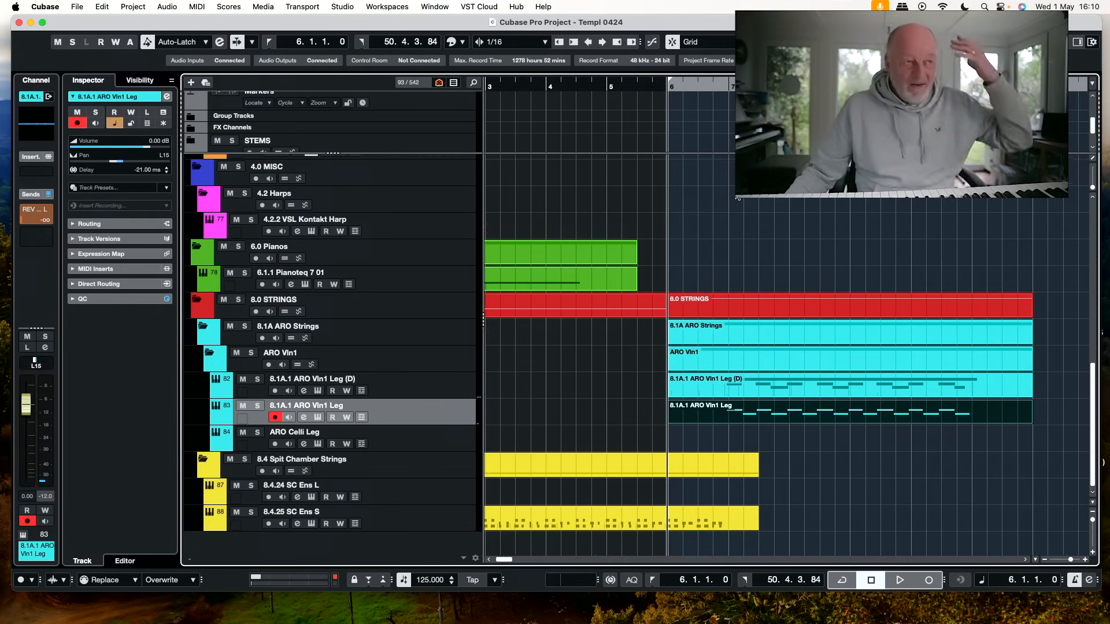
pyautogui.scroll(5, 738, 199)
pyautogui.scroll(1, 738, 198)
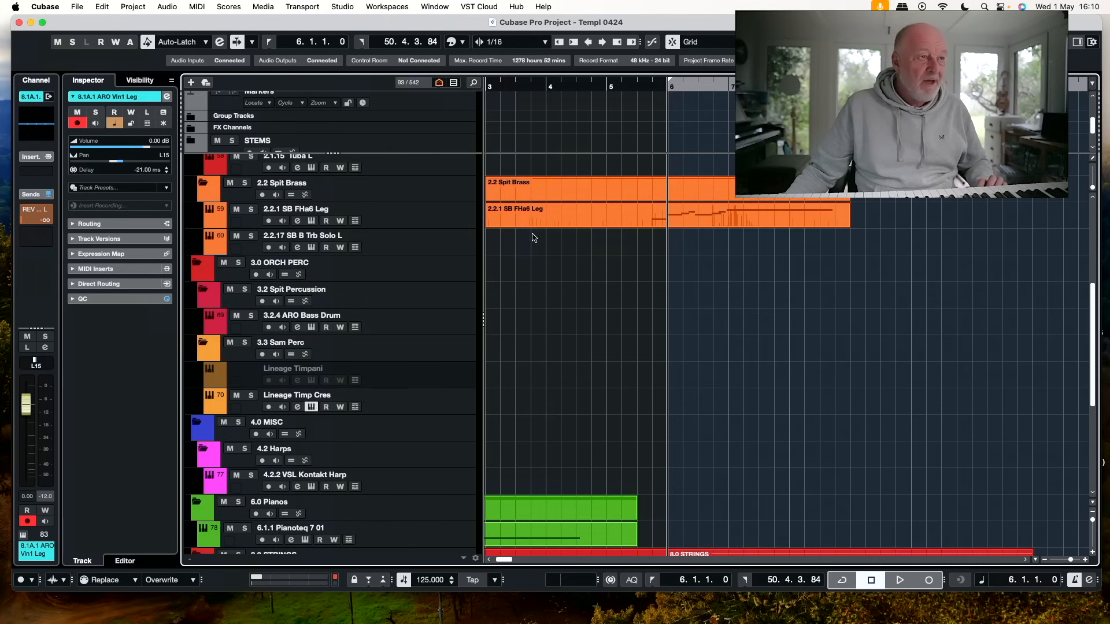
pyautogui.click(457, 243)
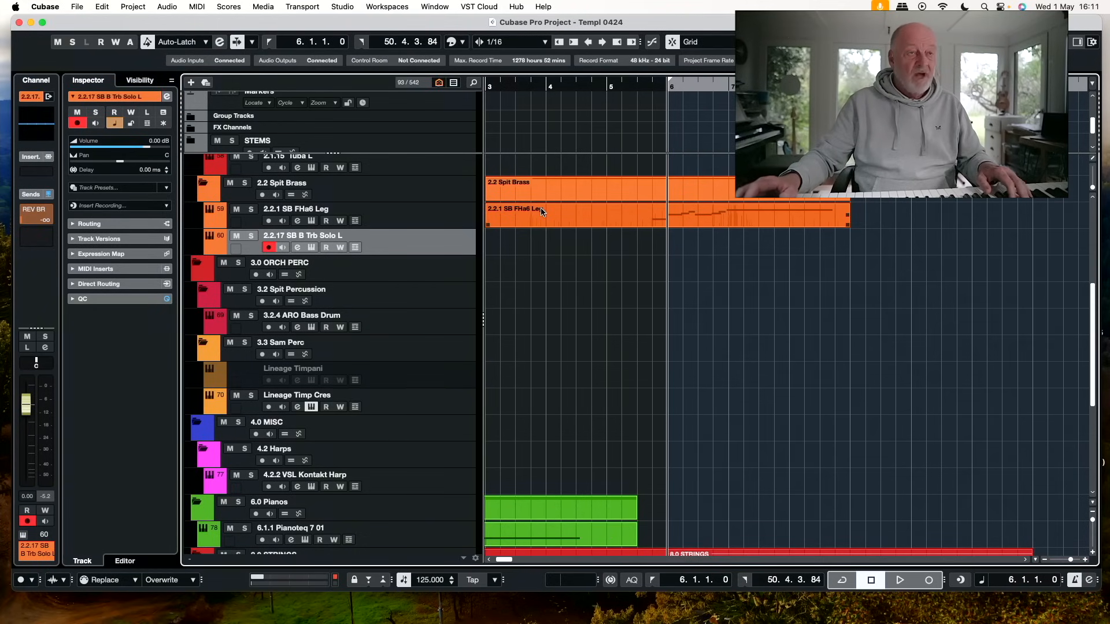
pyautogui.press('KP_Multiply')
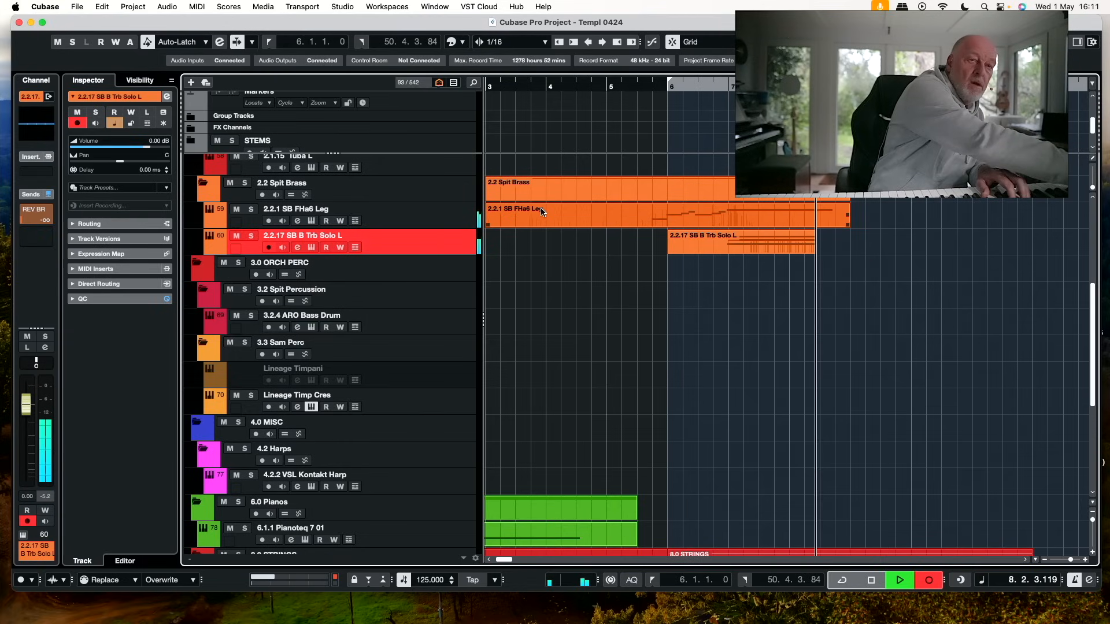
pyautogui.press('space')
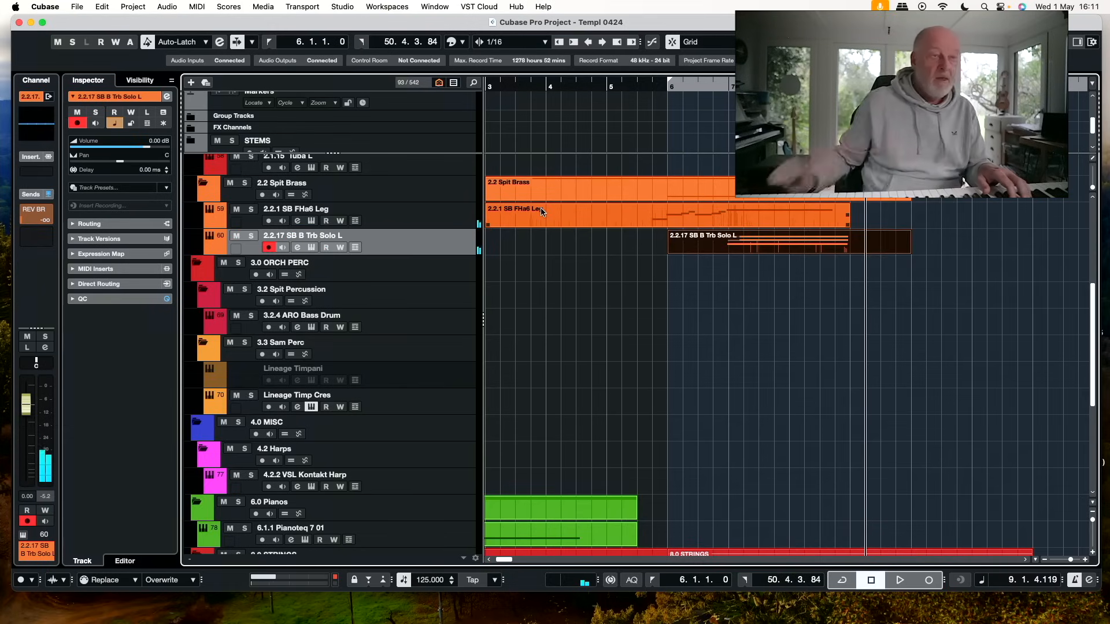
# Search the project's tracks for "tuba" and select the 2.1.15 Tuba L track under BBC Brass
pyautogui.scroll(-6, 542, 211)
pyautogui.hscroll(3, 542, 211)
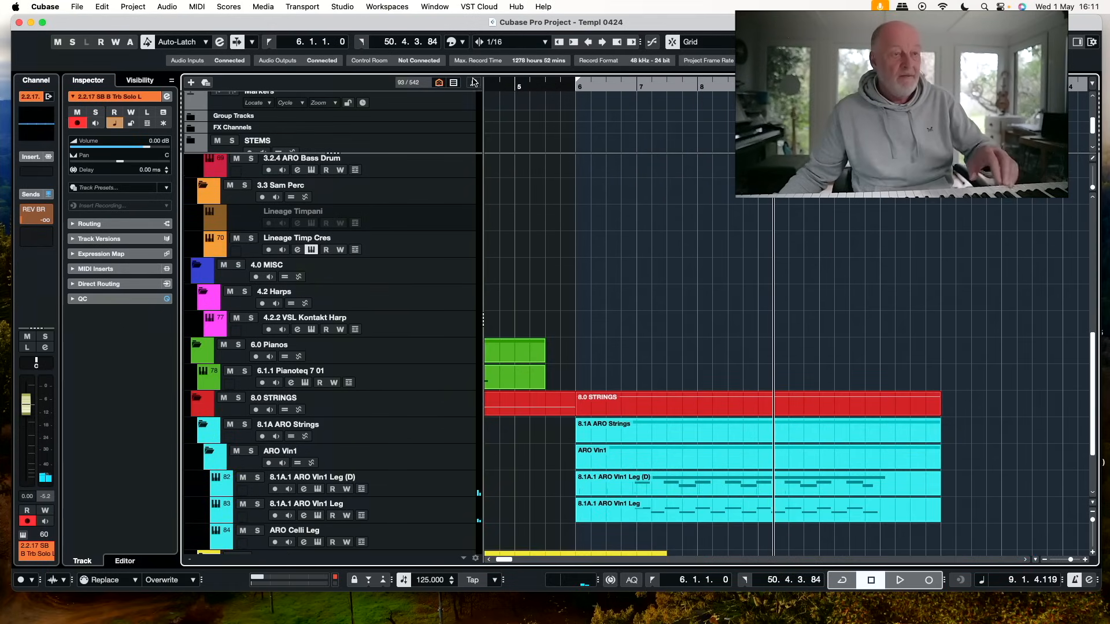
pyautogui.click(474, 82)
pyautogui.write('trub')
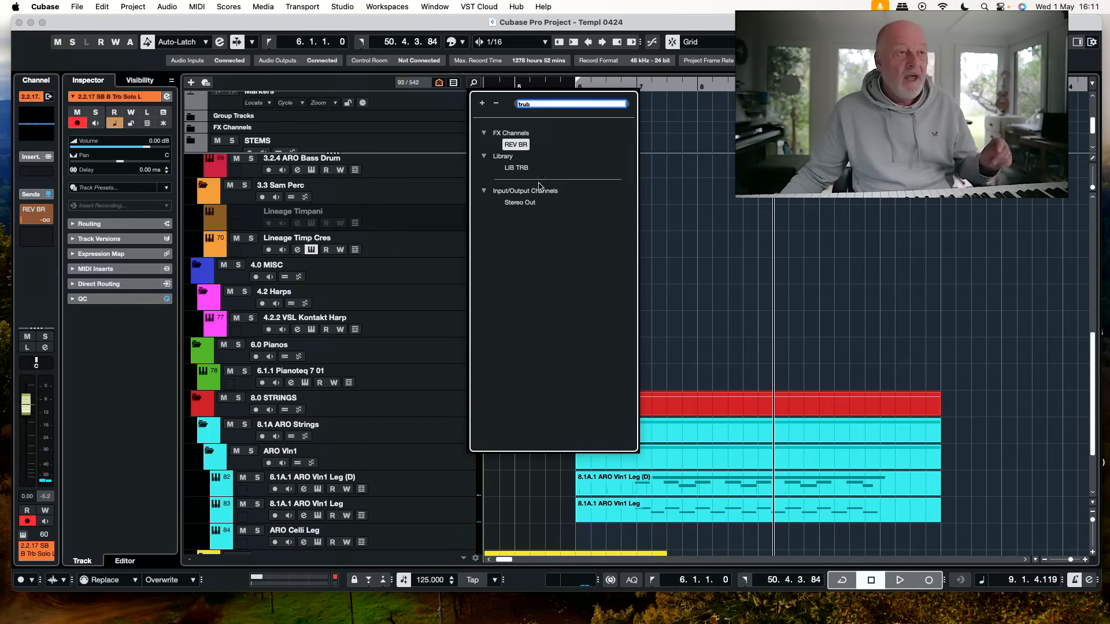
pyautogui.press('BackSpace')
pyautogui.press('BackSpace')
pyautogui.press('BackSpace')
pyautogui.press('BackSpace')
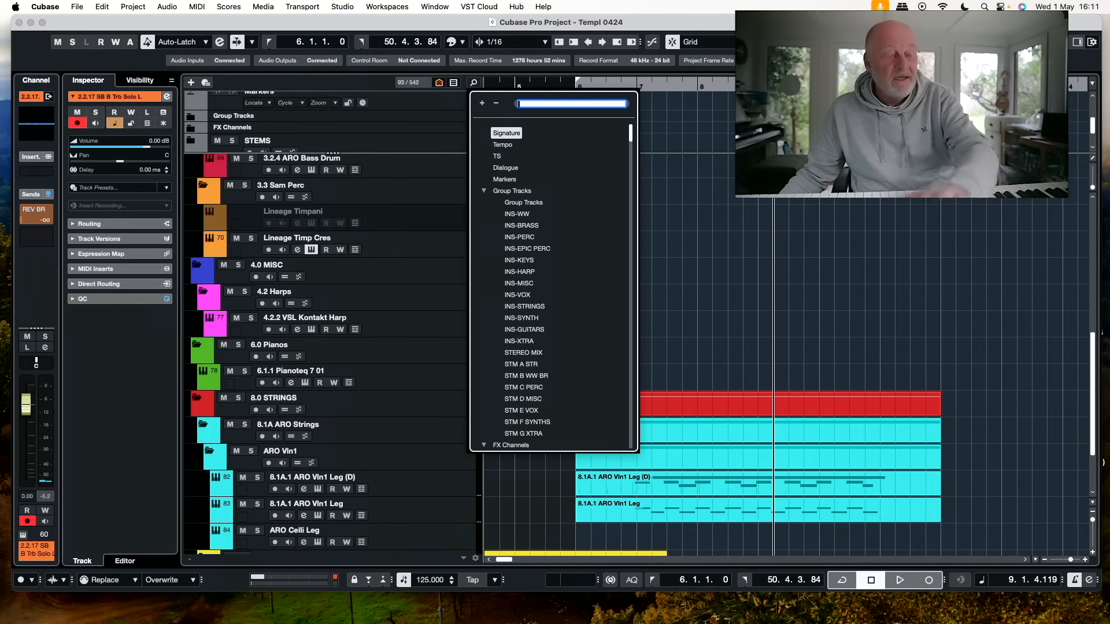
pyautogui.write('tub')
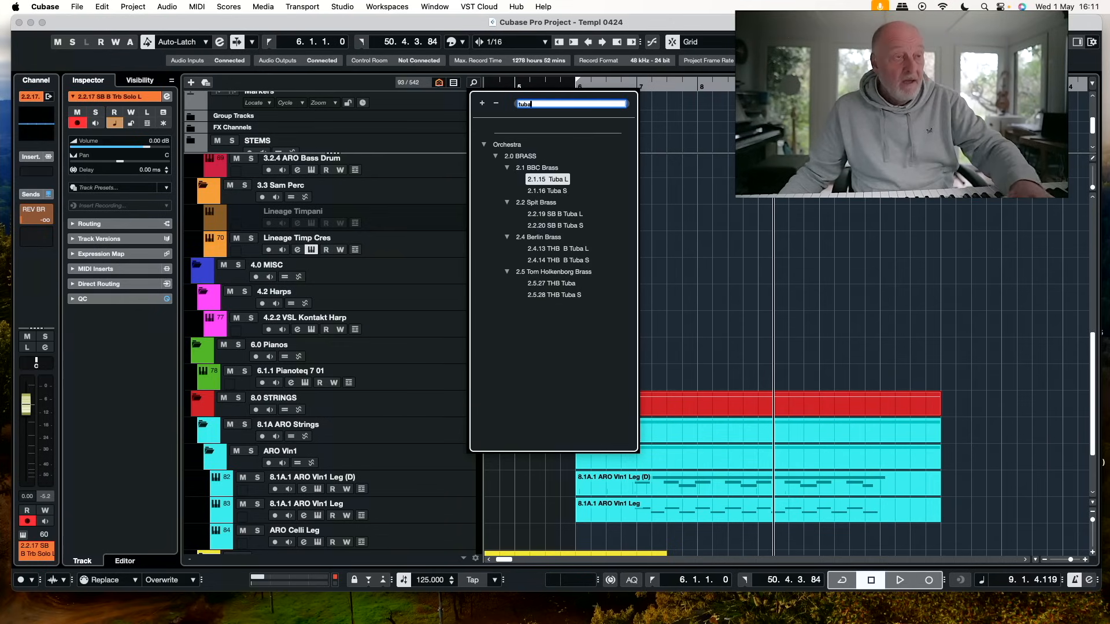
pyautogui.write('a')
pyautogui.click(555, 180)
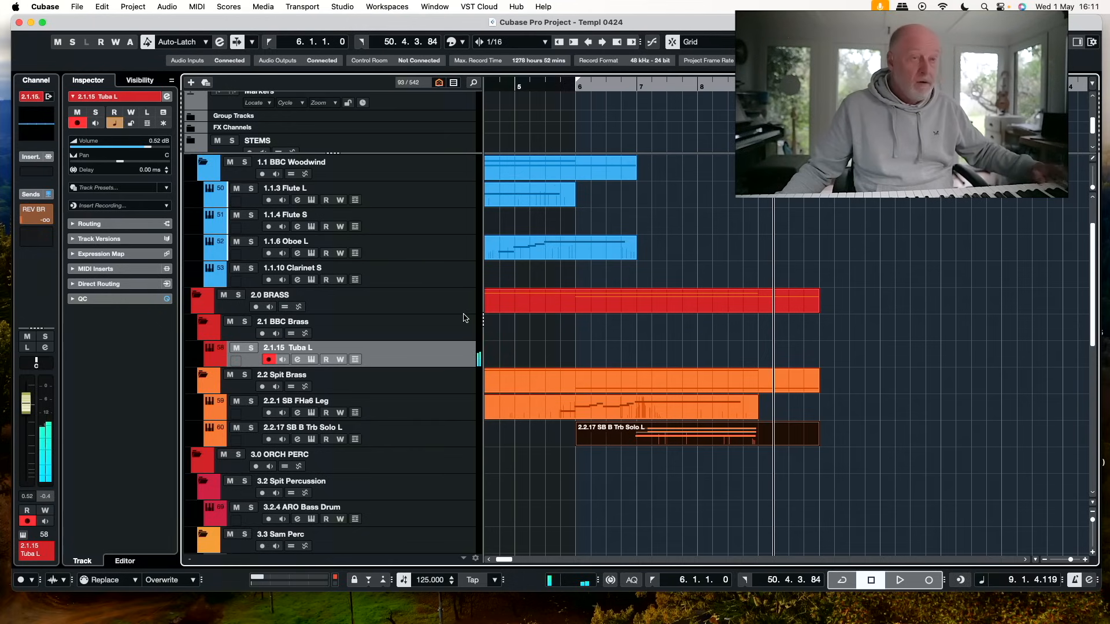
# Record a sustained tuba part on the 2.1.15 Tuba L track with recording starting at bar 6
pyautogui.click(577, 87)
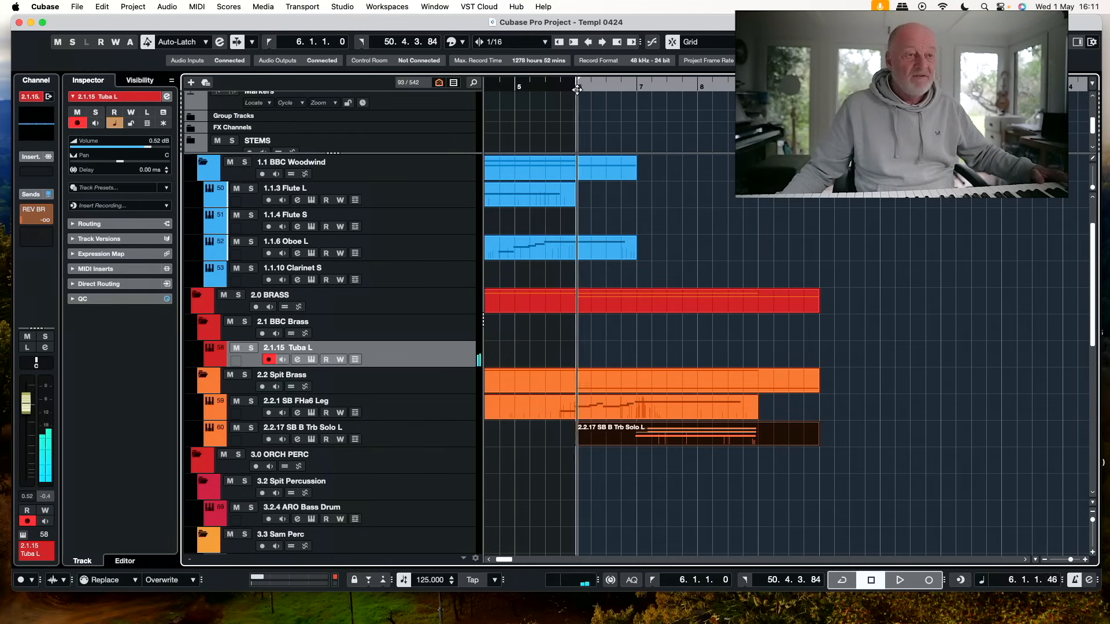
pyautogui.press('KP_Multiply')
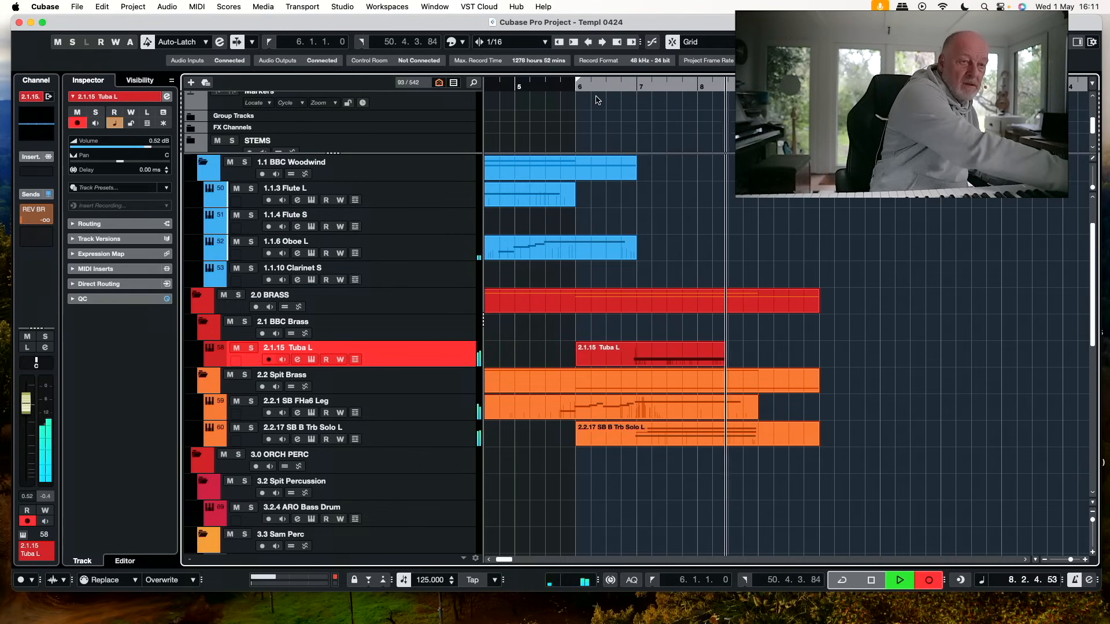
pyautogui.press('space')
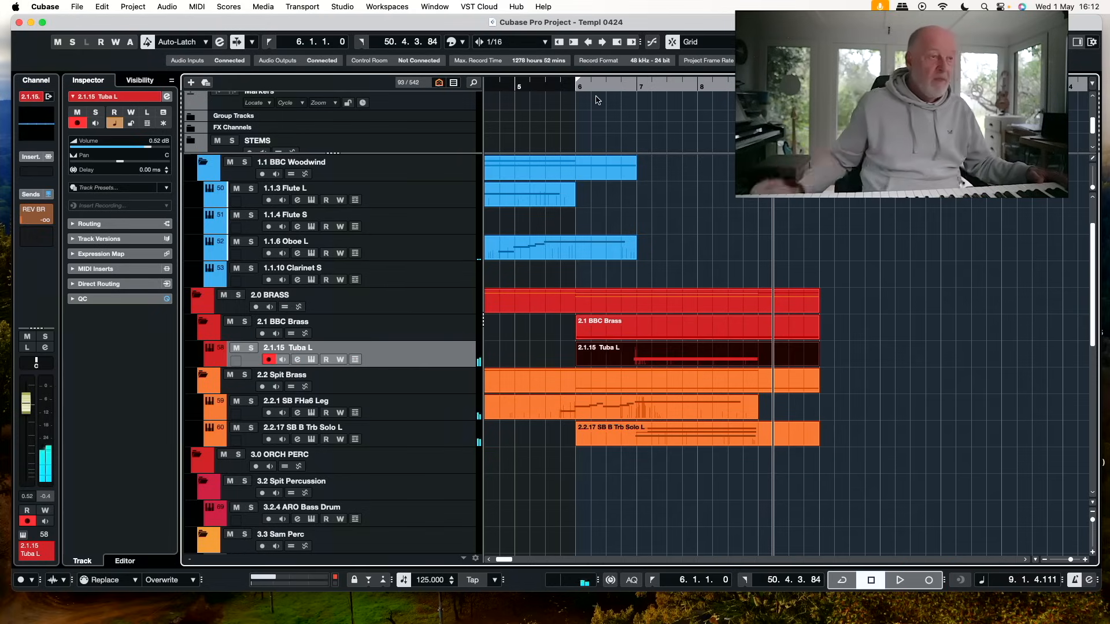
# Record a bass drum part on the 3.2.4 ARO Bass Drum track with recording starting at bar 6
pyautogui.scroll(-3, 598, 101)
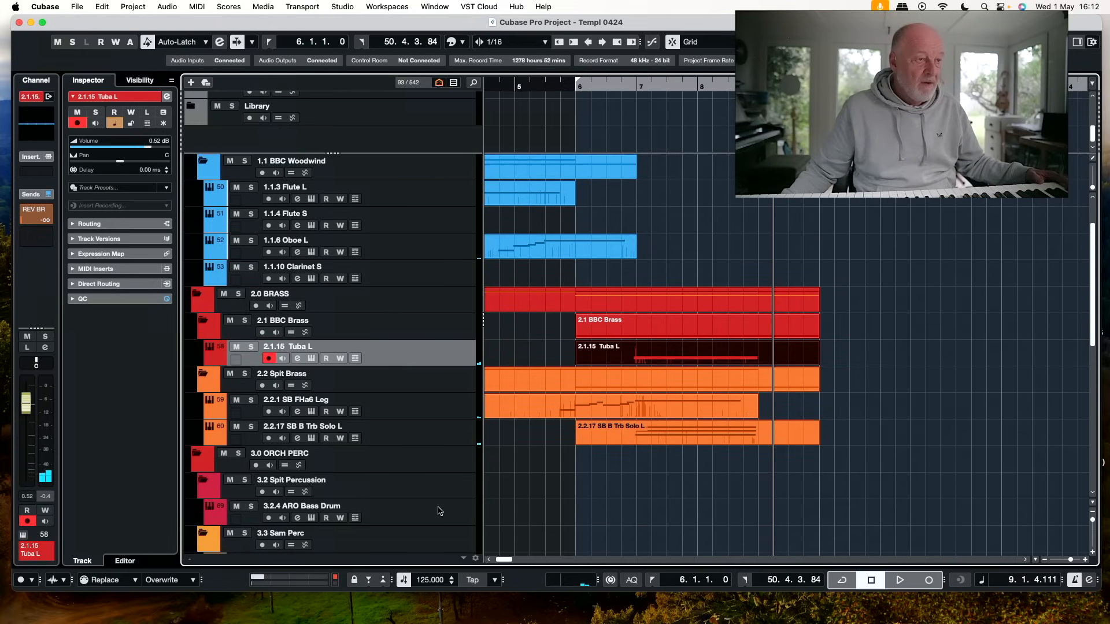
pyautogui.click(437, 512)
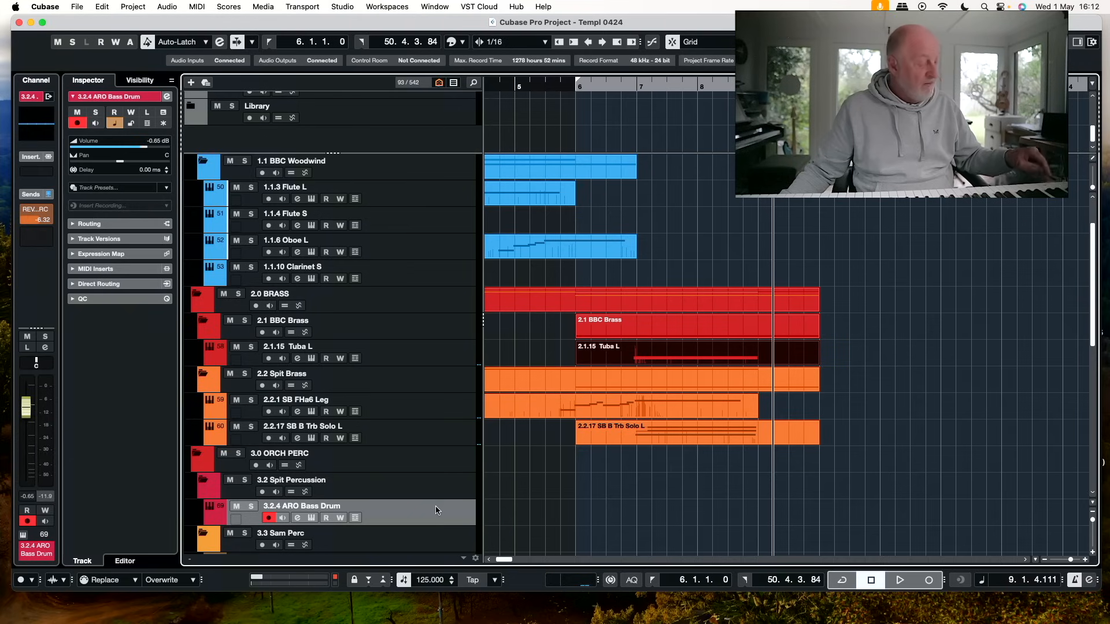
pyautogui.click(576, 89)
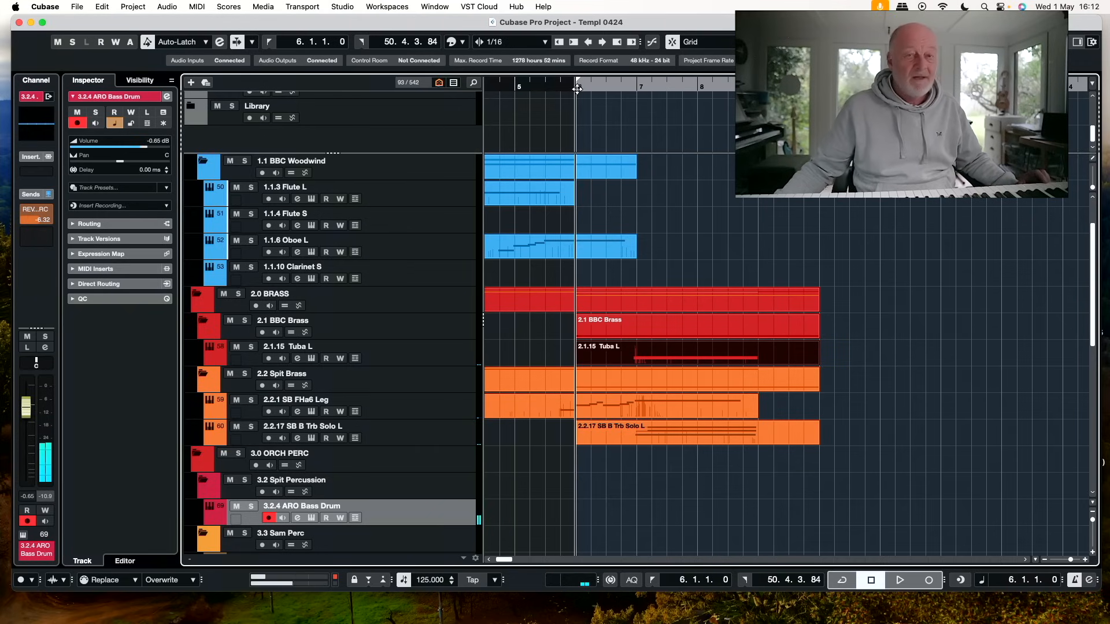
pyautogui.press('KP_Multiply')
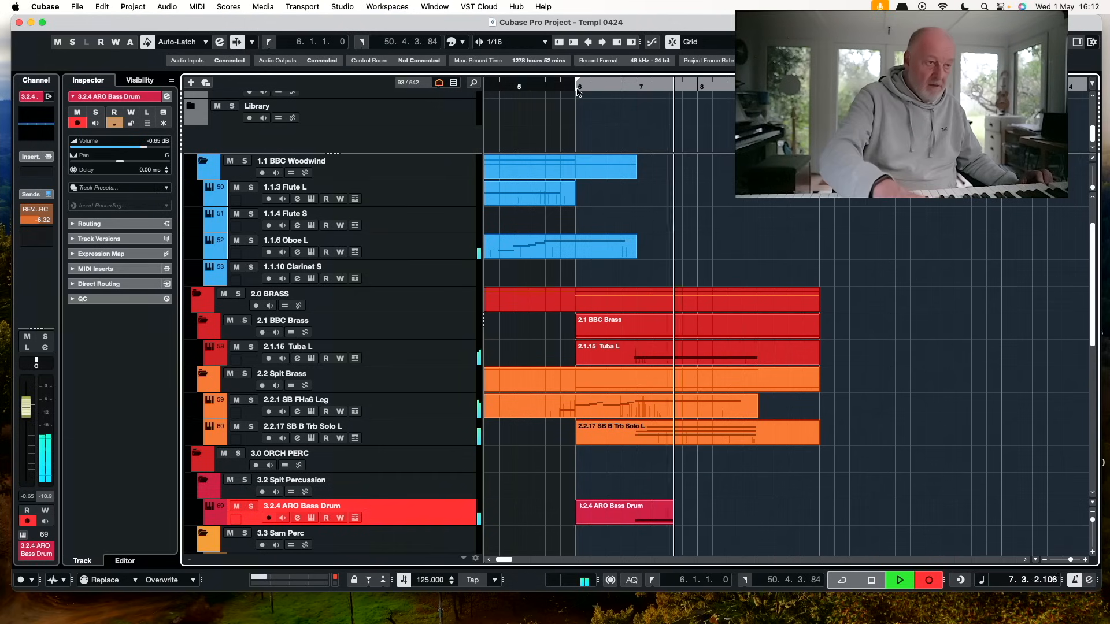
pyautogui.press('space')
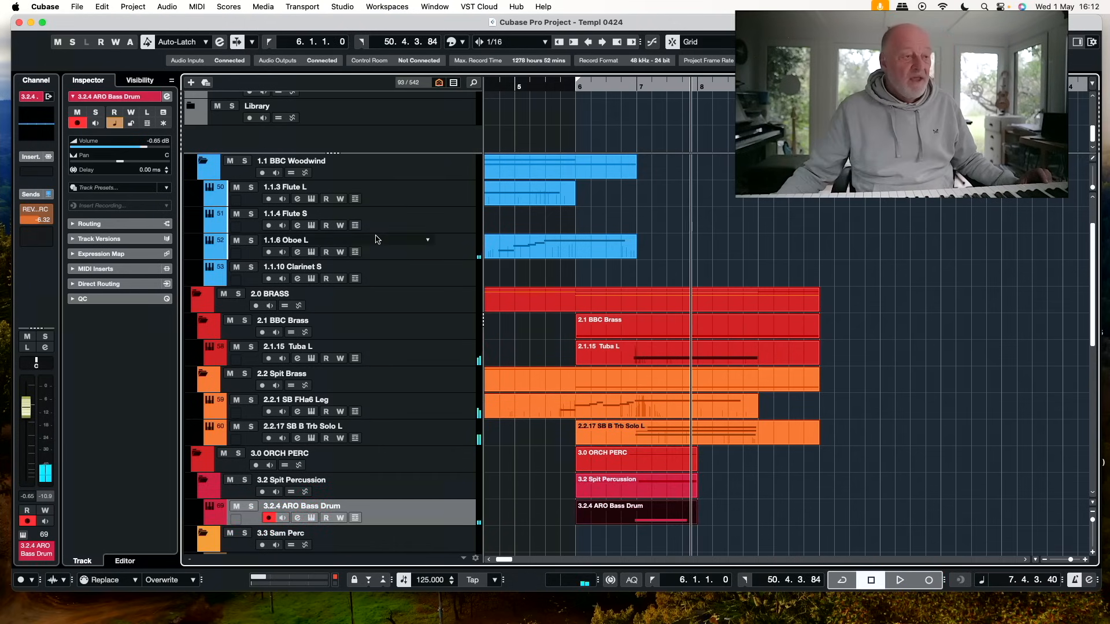
# Record a timpani crescendo on the Lineage Timp Cres track with recording starting at bar 5
pyautogui.scroll(-3, 397, 451)
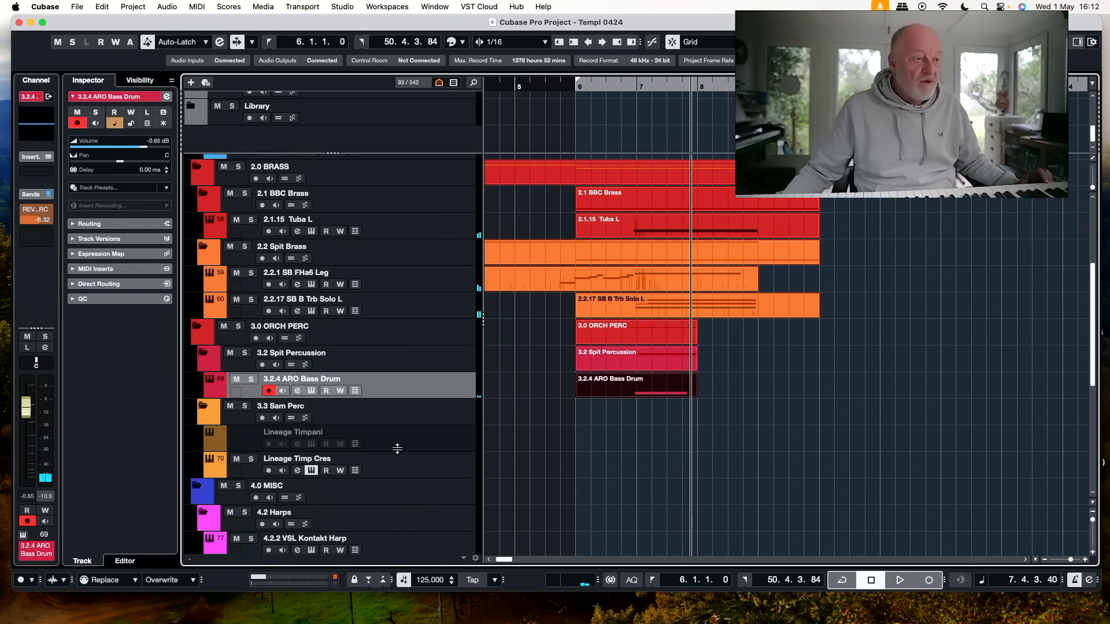
pyautogui.click(423, 468)
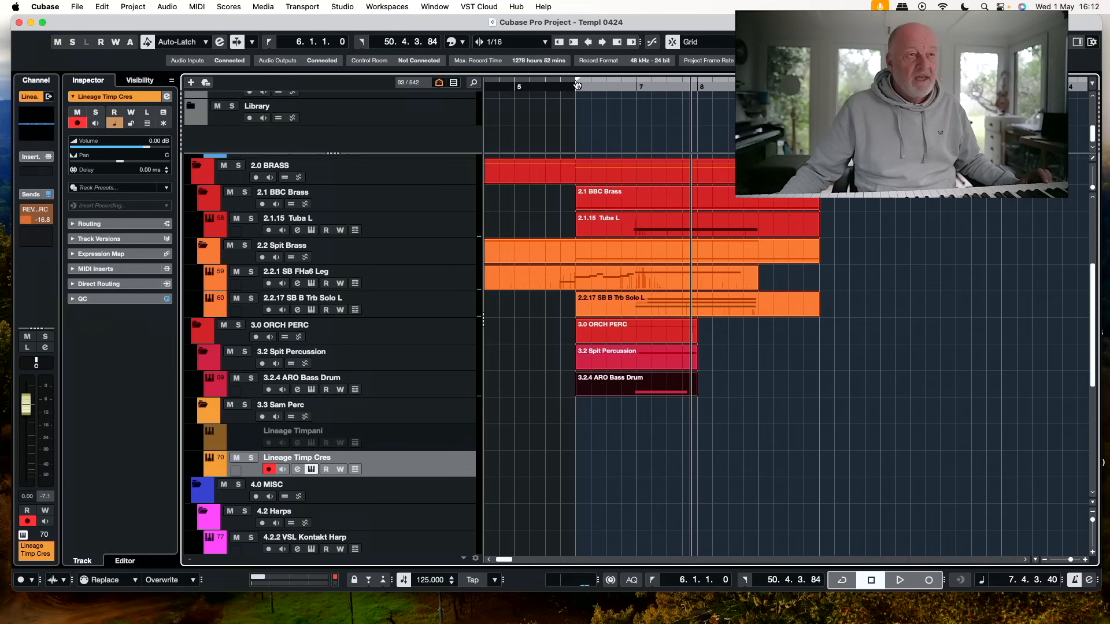
pyautogui.keyDown('super'); pyautogui.click(520, 86); pyautogui.keyUp('super')
pyautogui.click(520, 83)
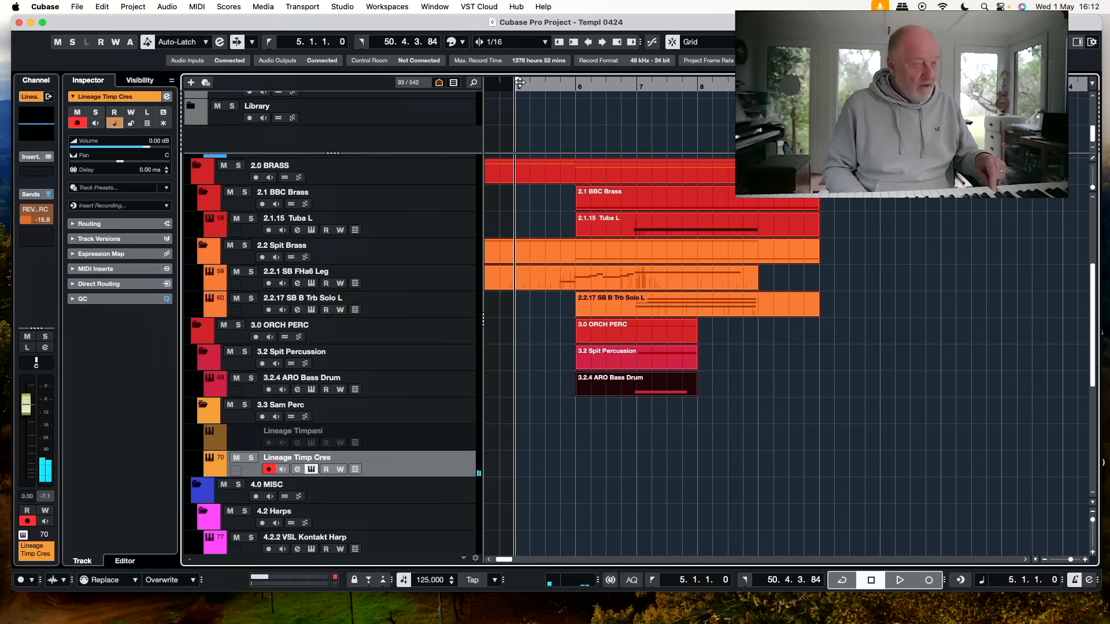
pyautogui.press('KP_Multiply')
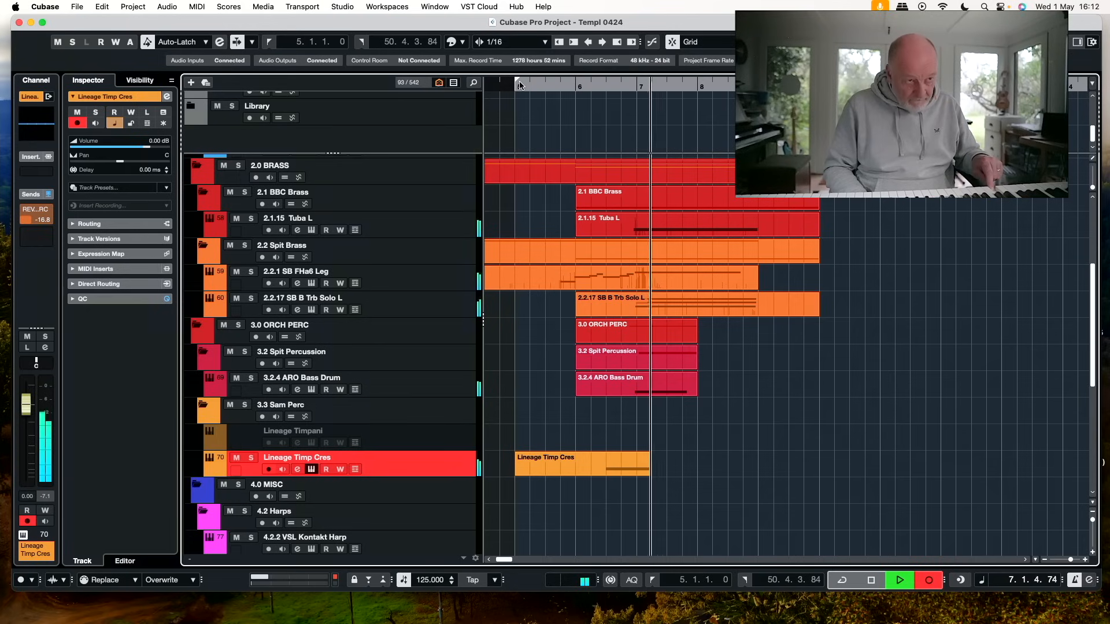
pyautogui.press('space')
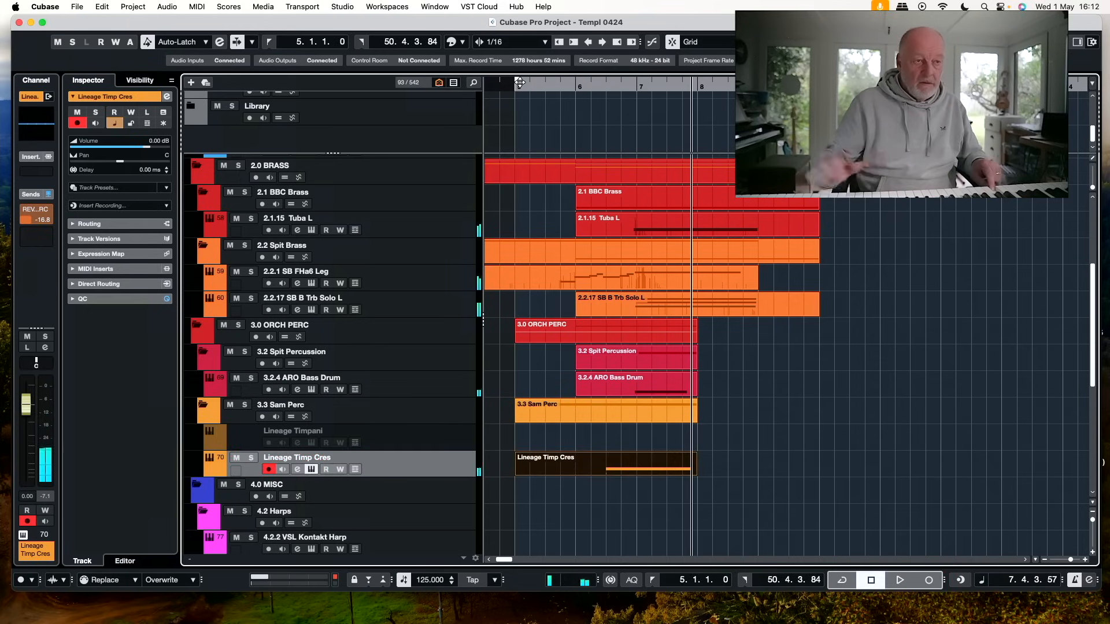
# Record the timpani crescendo again from bar 5, replacing the first take on the Lineage Timp Cres track
pyautogui.click(519, 82)
pyautogui.press('KP_Multiply')
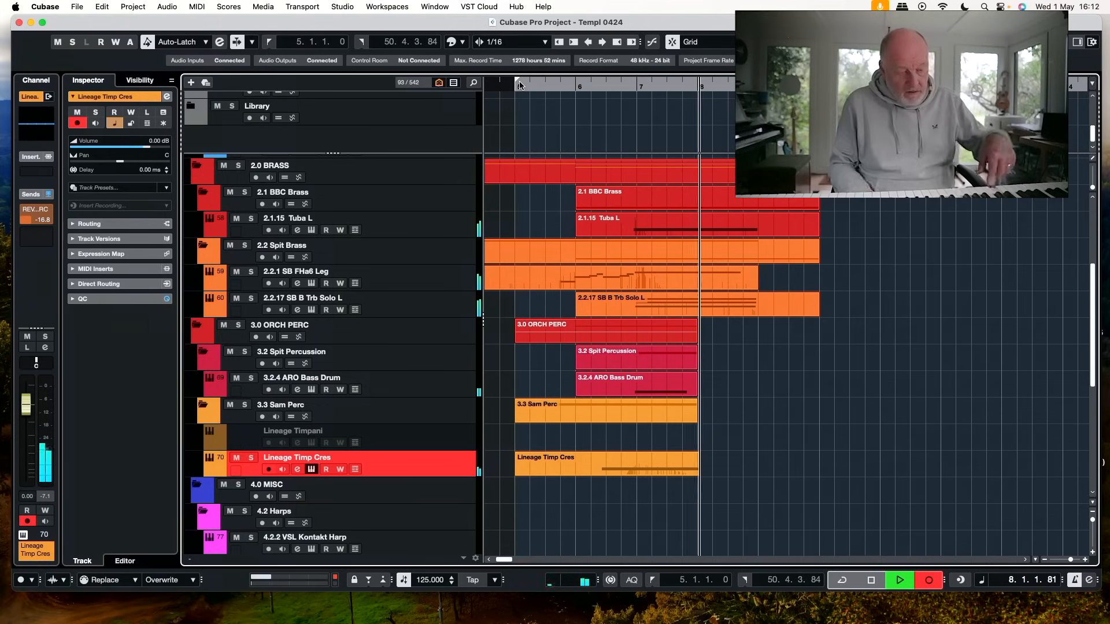
pyautogui.press('space')
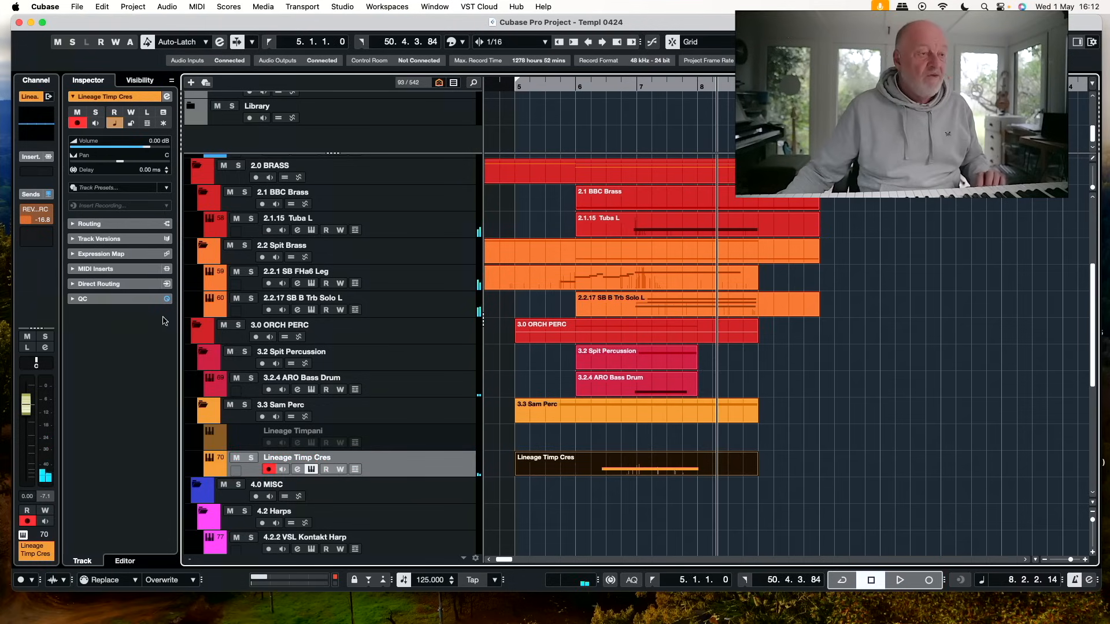
# Search the project's tracks for "harp", then select and enable the 4.2.3 VSL Free MAJ harp gliss track under 4.2 Harps
pyautogui.click(474, 83)
pyautogui.write('harp')
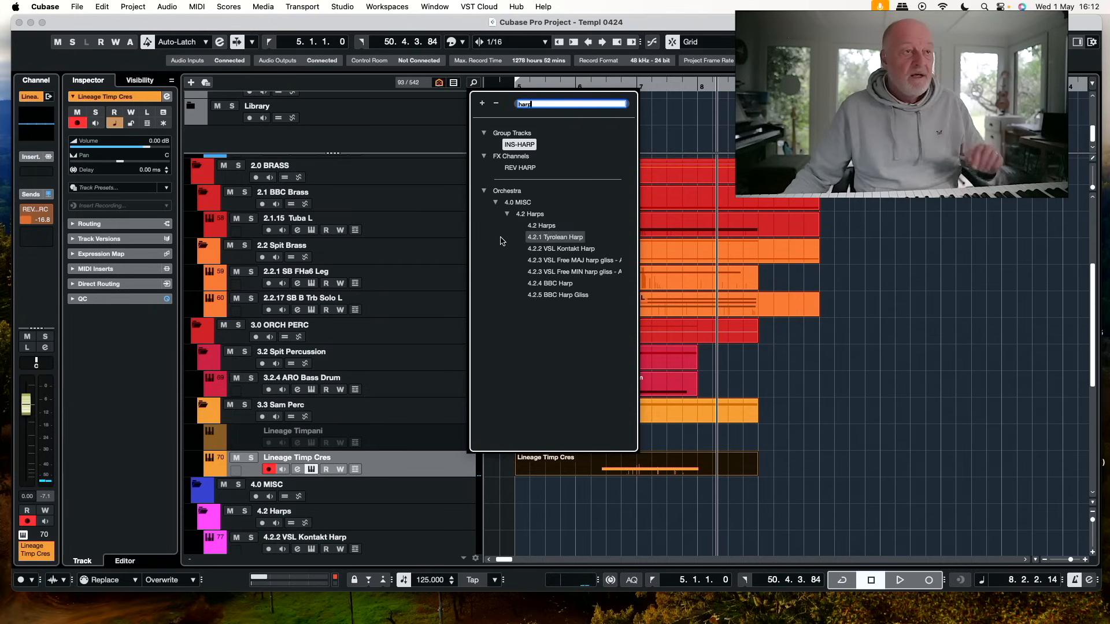
pyautogui.click(591, 261)
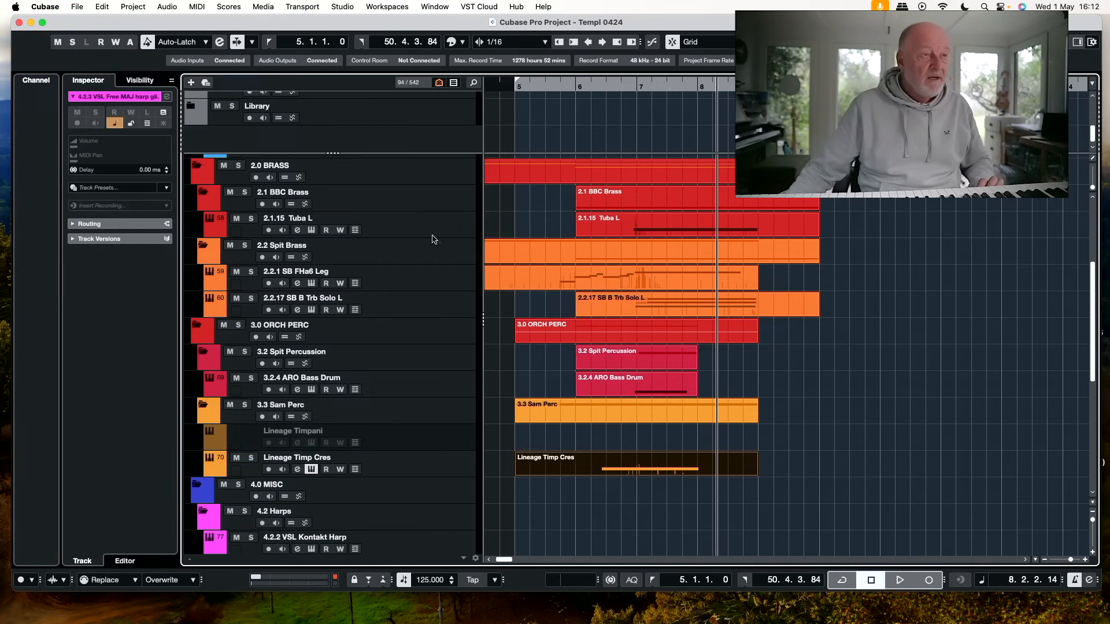
pyautogui.click(475, 83)
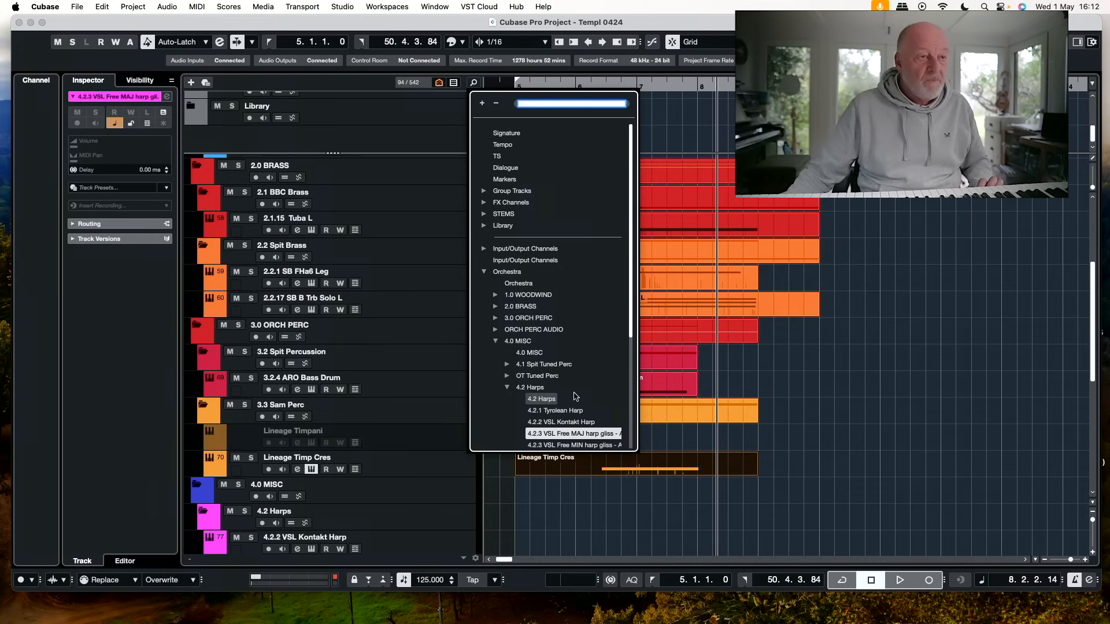
pyautogui.click(563, 435)
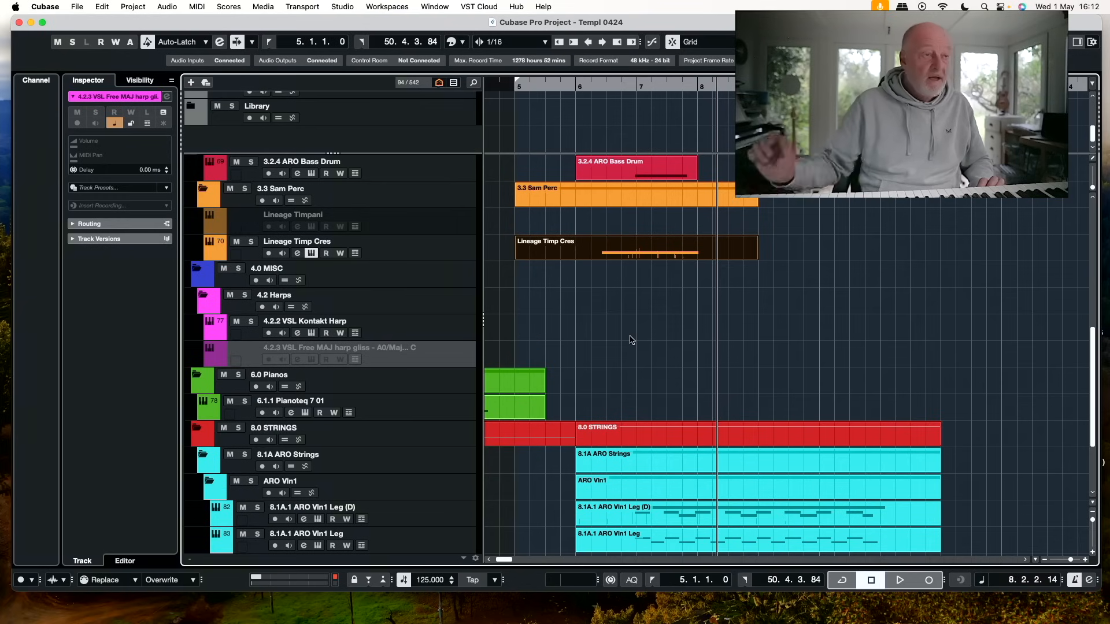
pyautogui.hotkey('shift', 'd')
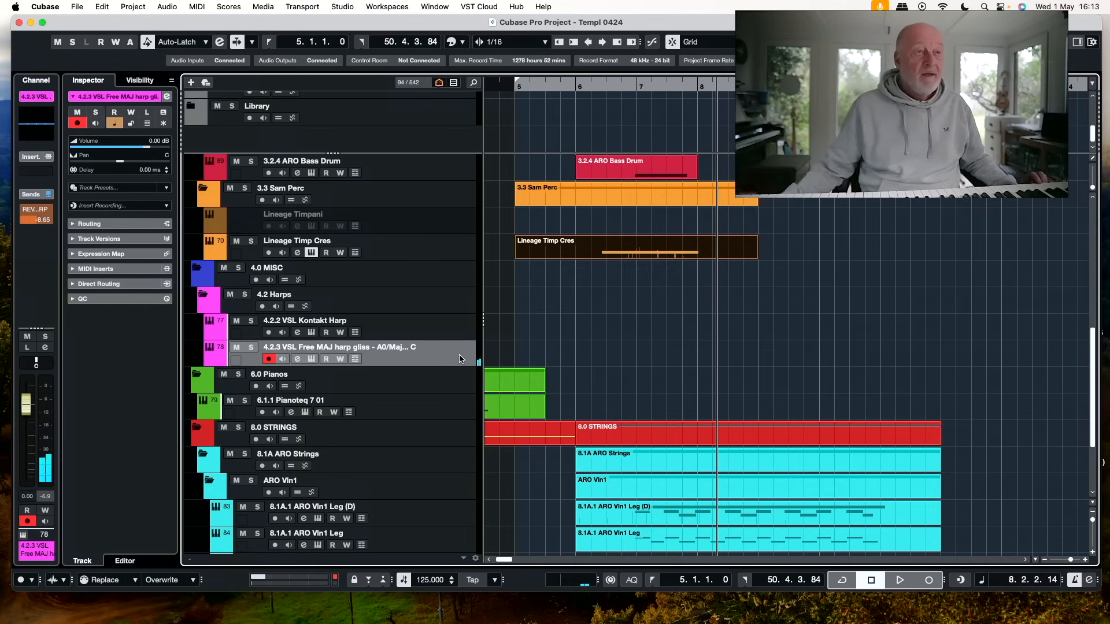
# Record harp glissandi on the 4.2.3 VSL Free MAJ harp gliss track with recording starting at bar 6
pyautogui.click(582, 82)
pyautogui.keyDown('super'); pyautogui.click(581, 83); pyautogui.keyUp('super')
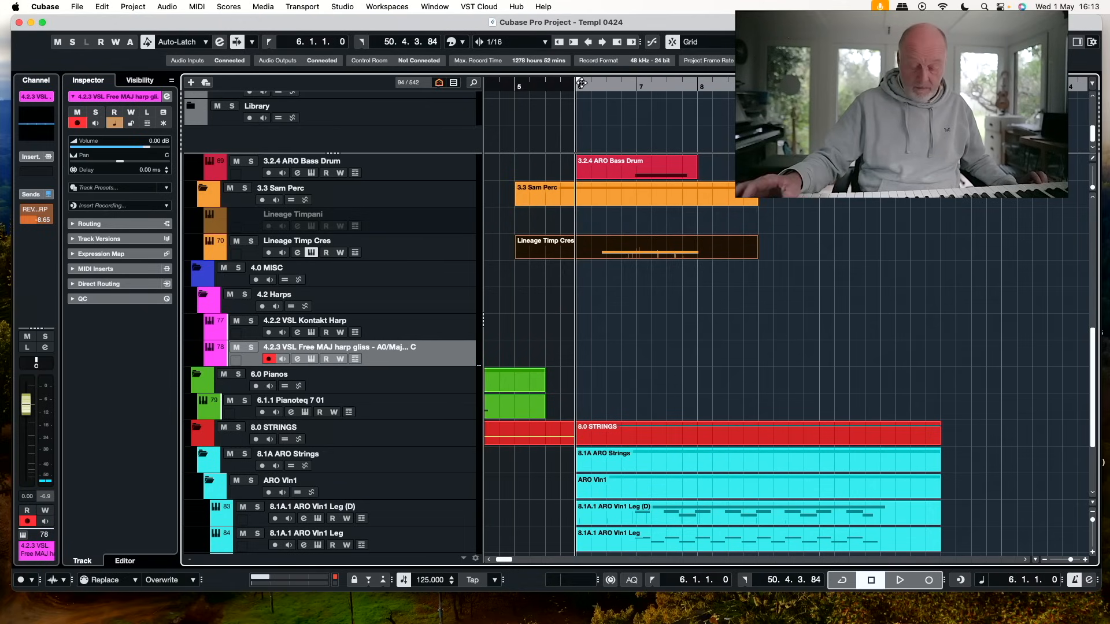
pyautogui.press('KP_Multiply')
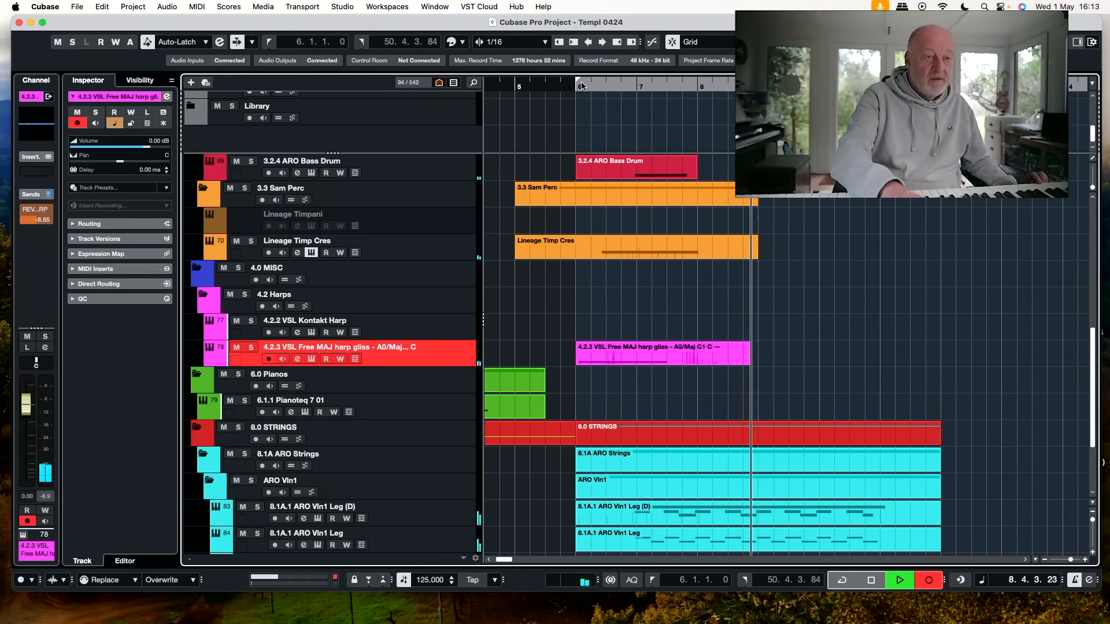
pyautogui.press('space')
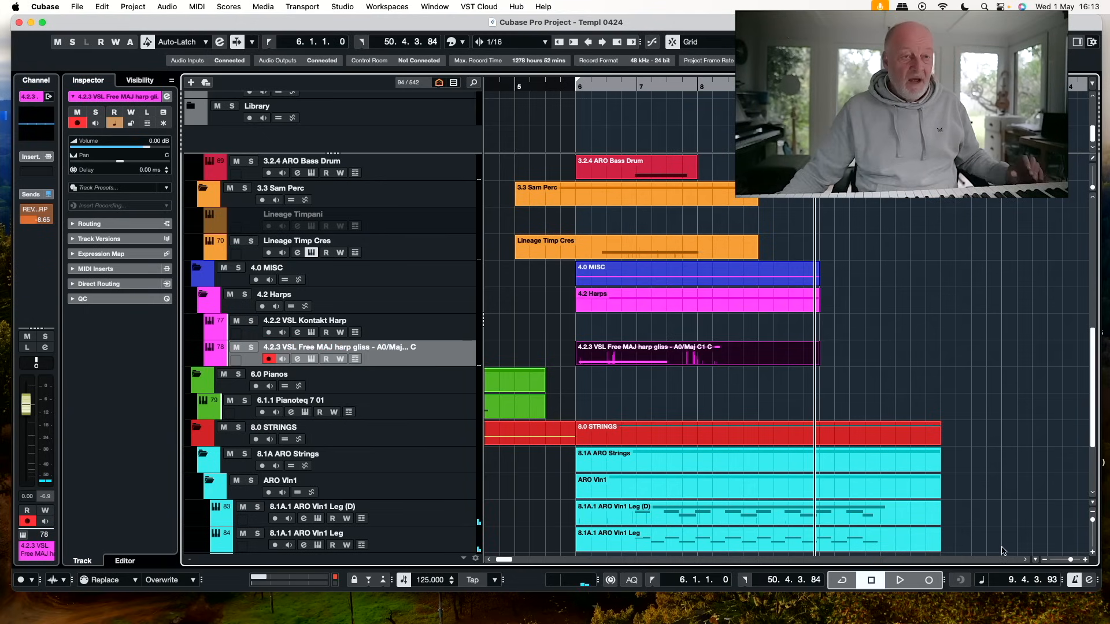
# Record a moving flute line on the 1.1.3 Flute L track with recording starting at bar 6
pyautogui.moveTo(958, 513); pyautogui.dragTo(909, 538)
pyautogui.scroll(10, 775, 243)
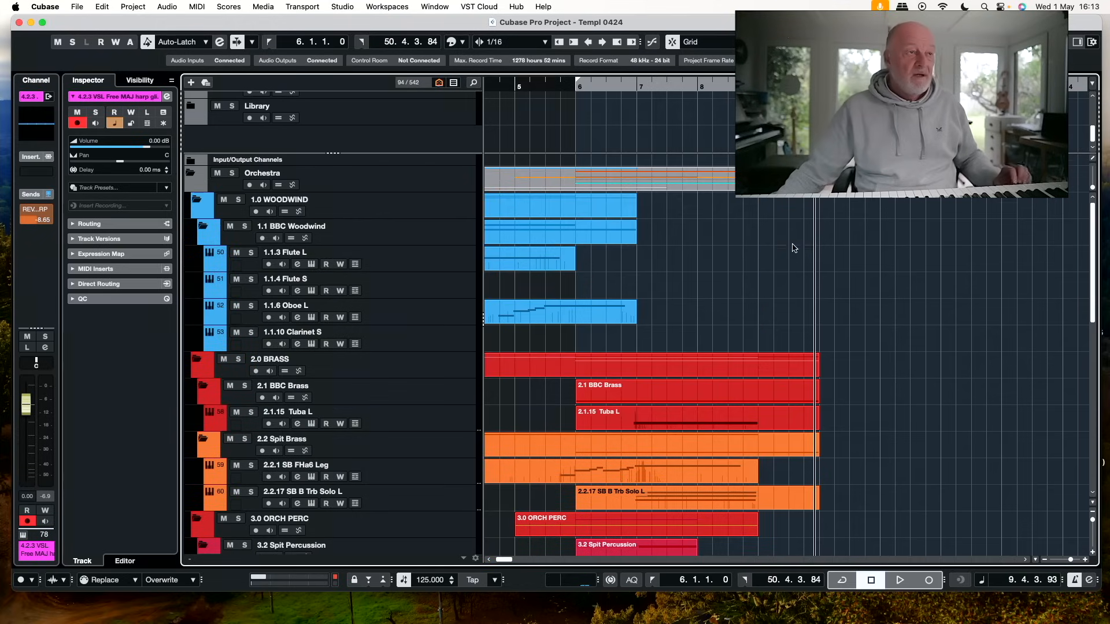
pyautogui.click(440, 259)
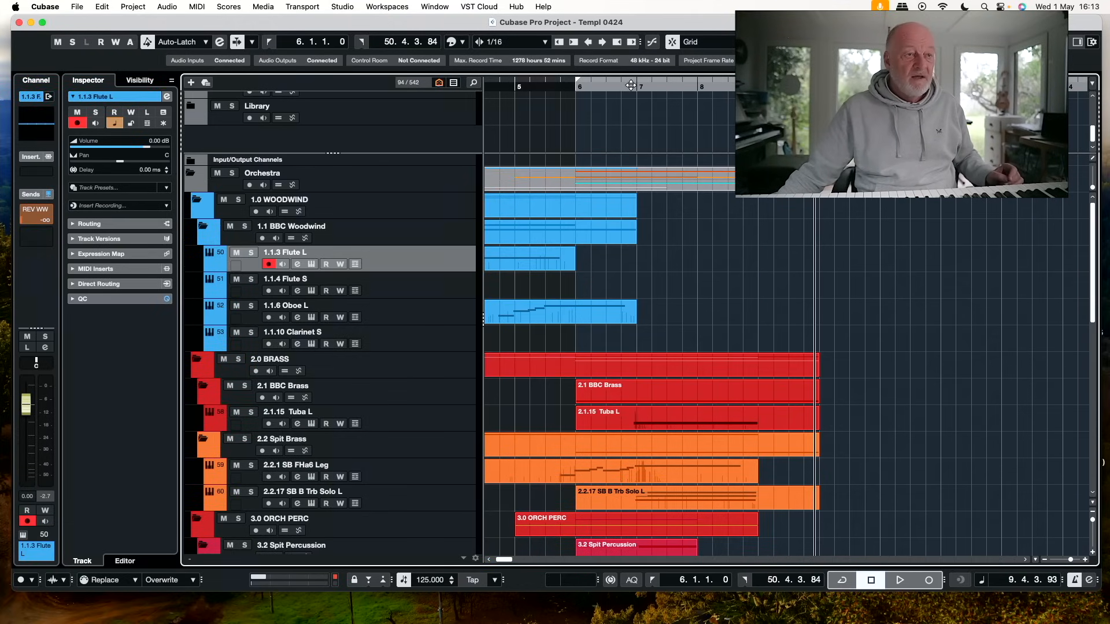
pyautogui.click(576, 85)
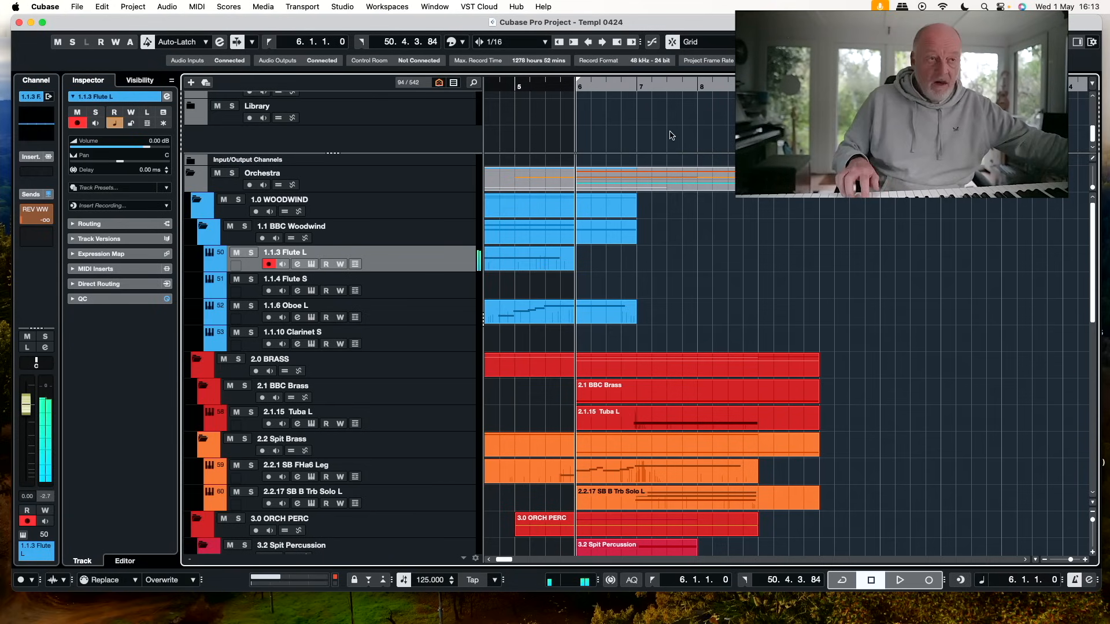
pyautogui.press('KP_Multiply')
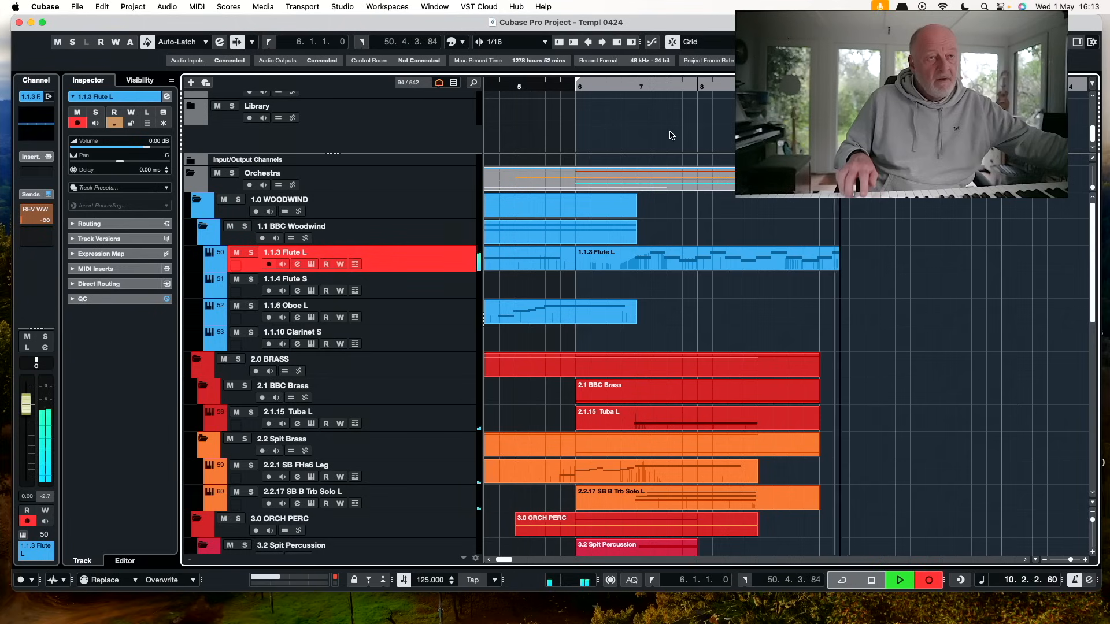
pyautogui.press('space')
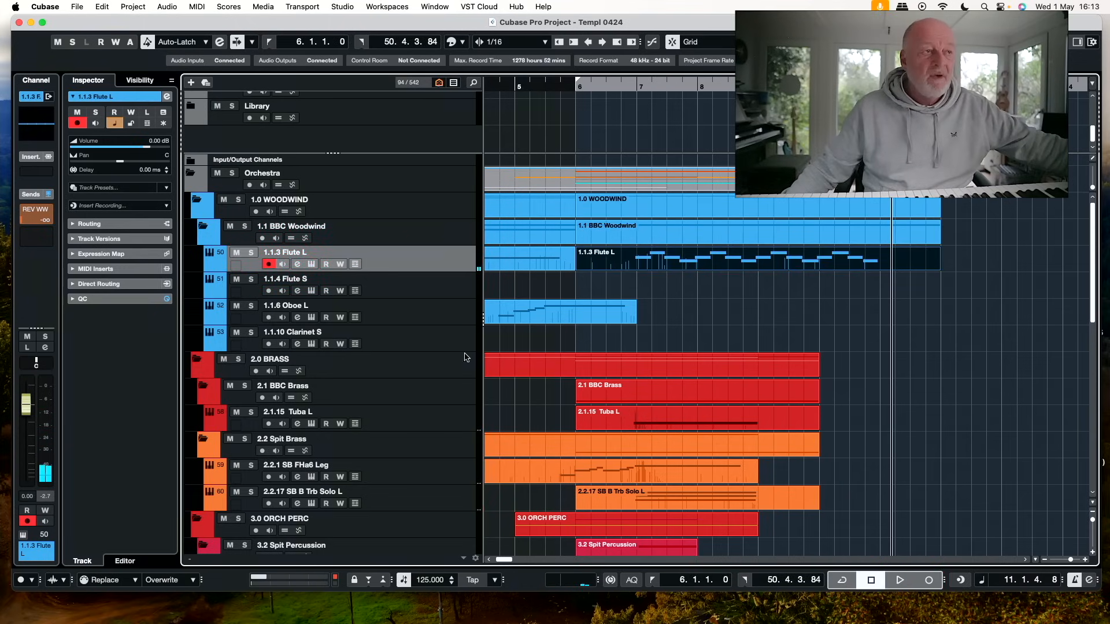
# Record a legato cello melody on the ARO Celli Leg track with recording starting at bar 6
pyautogui.scroll(-10, 815, 420)
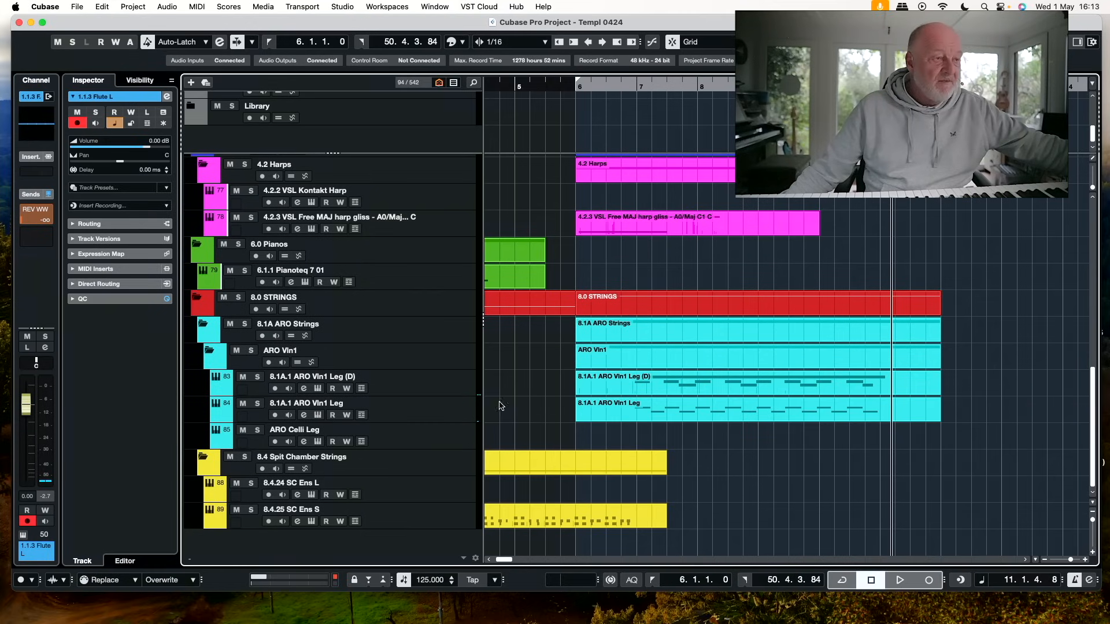
pyautogui.click(446, 441)
pyautogui.click(576, 86)
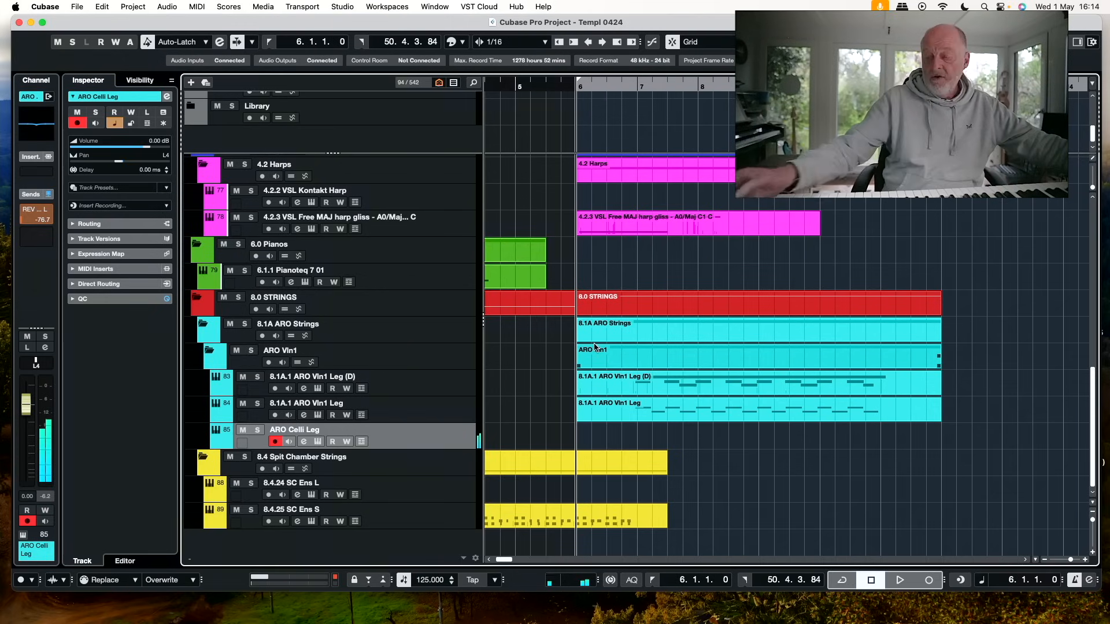
pyautogui.press('KP_Multiply')
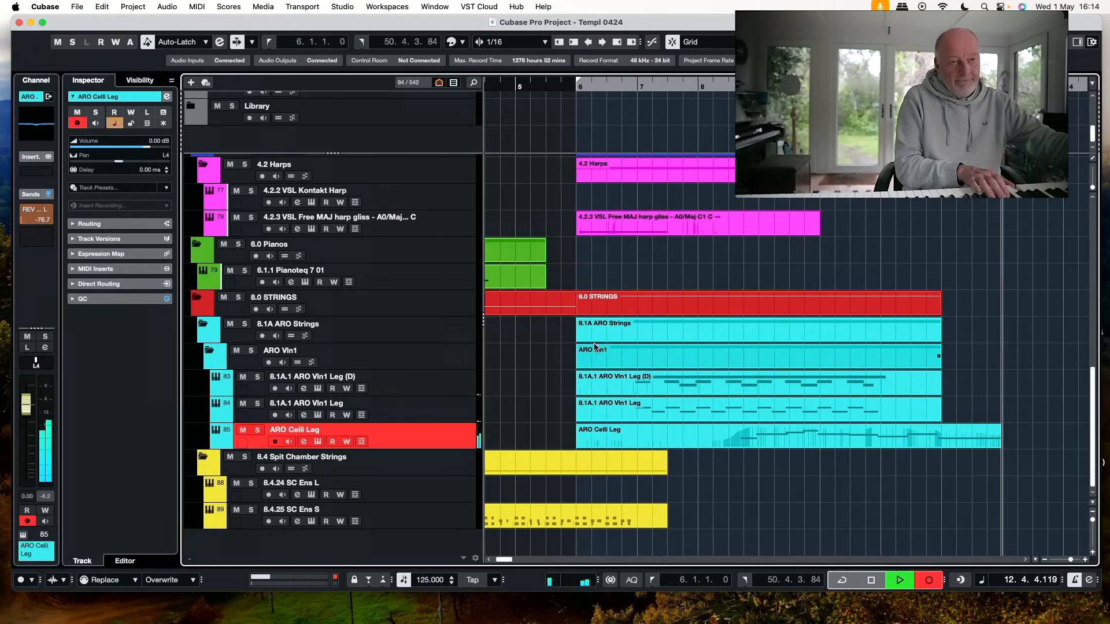
pyautogui.press('space')
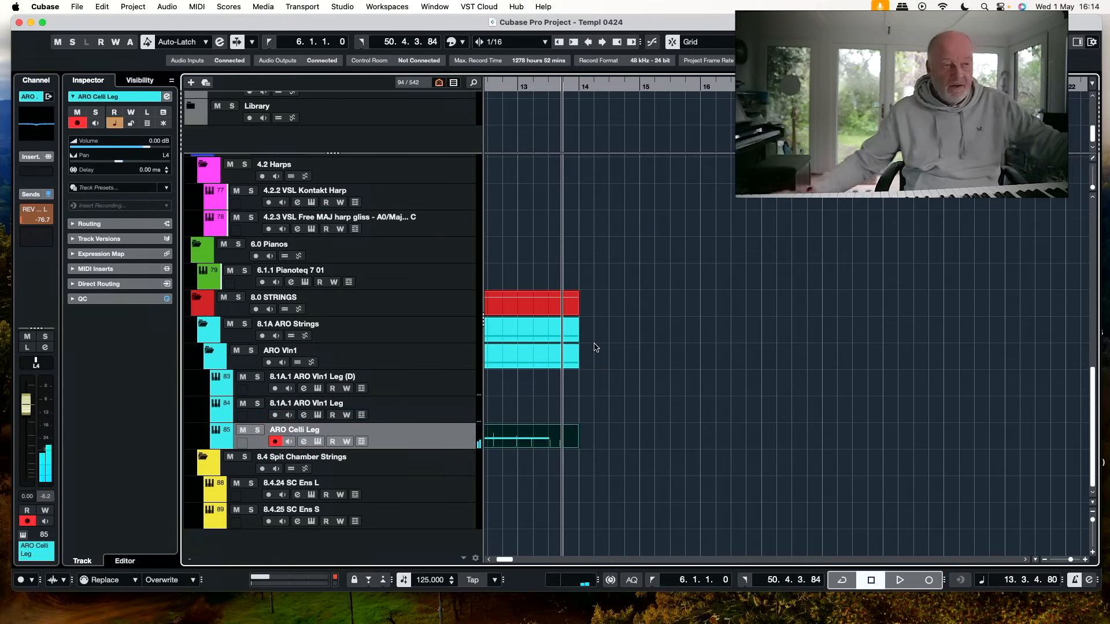
# Extend the violin line on the 8.1A.1 ARO Vln1 Leg (D) track by recording from bar 9 in Merge mode
pyautogui.hscroll(-4, 753, 449)
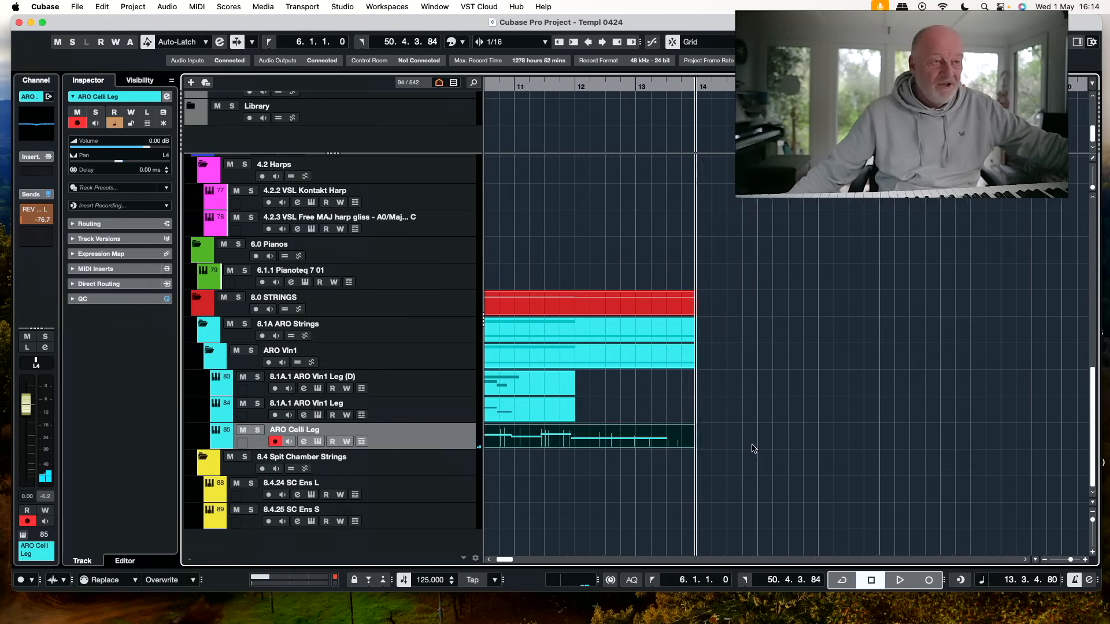
pyautogui.hscroll(-6, 754, 448)
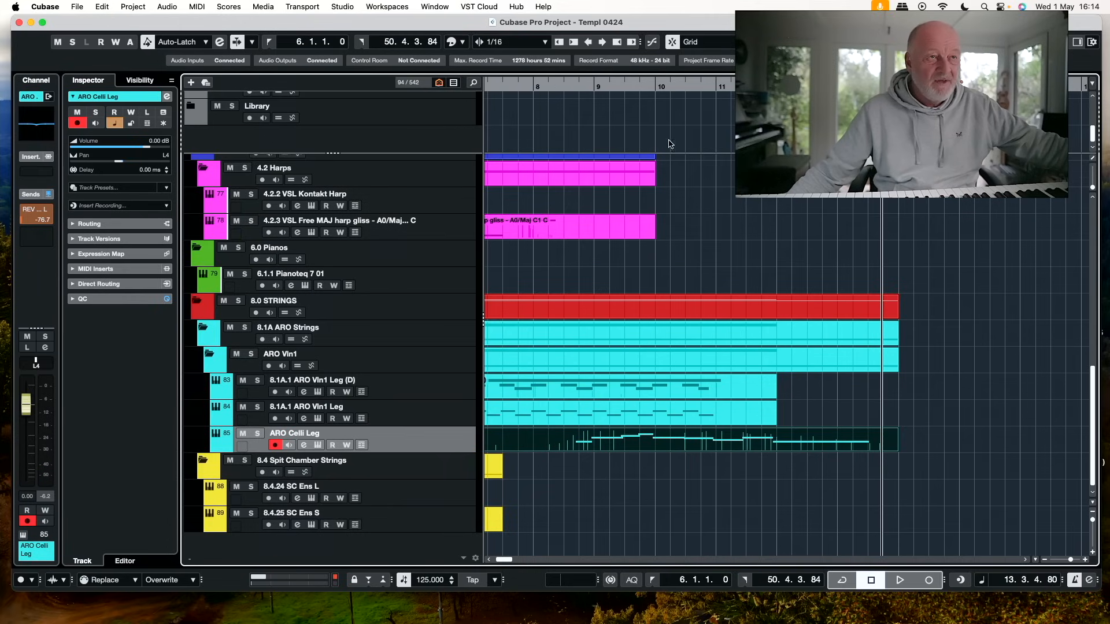
pyautogui.click(679, 84)
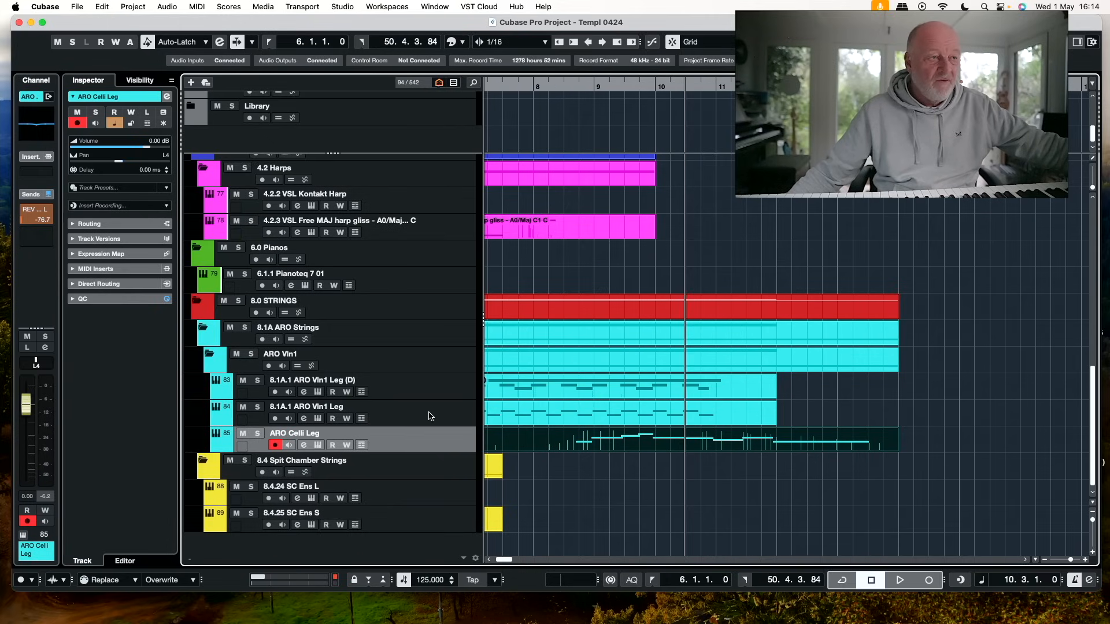
pyautogui.rightClick(438, 395)
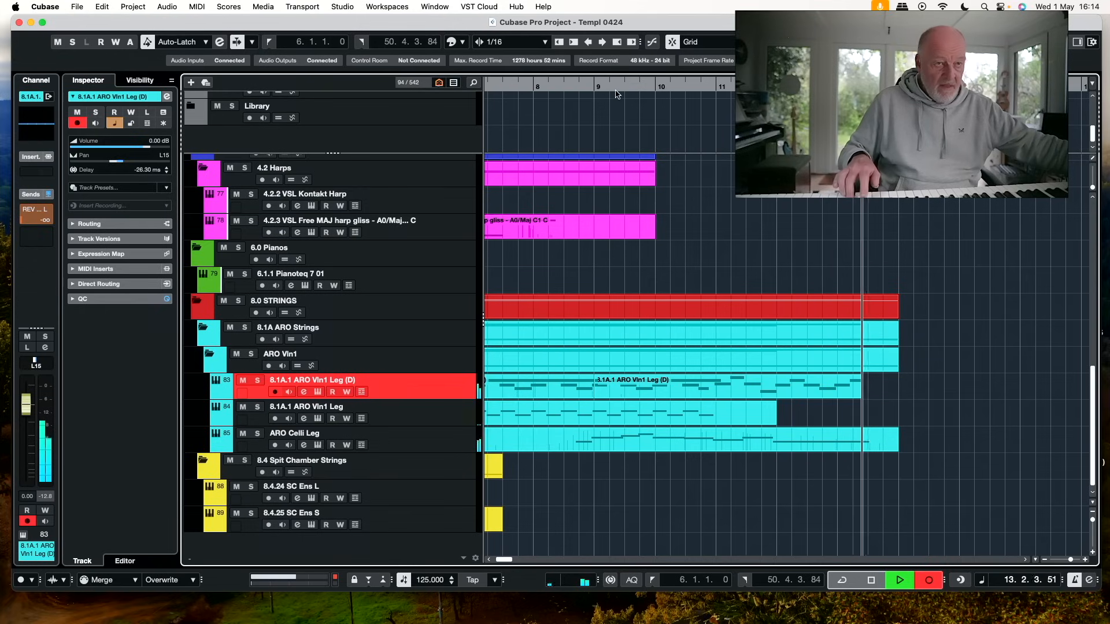
pyautogui.press('space')
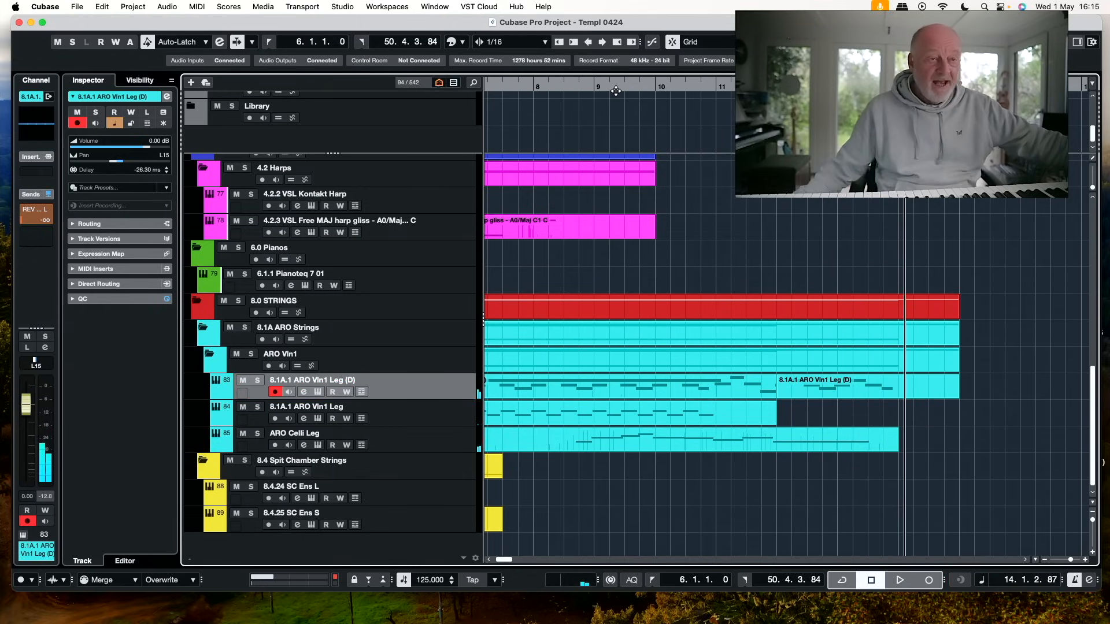
# Set the left locator to bar 10, solo the 8.1A.1 ARO Vln1 Leg (D) and 8.1A.1 ARO Vln1 Leg tracks, and play them back
pyautogui.click(426, 416)
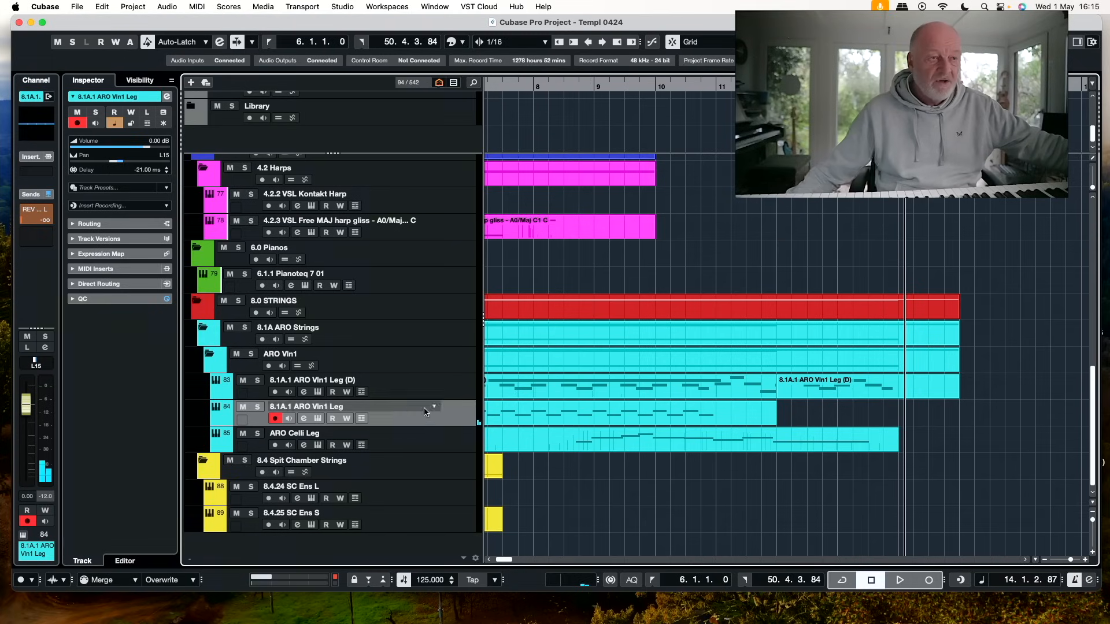
pyautogui.click(654, 83)
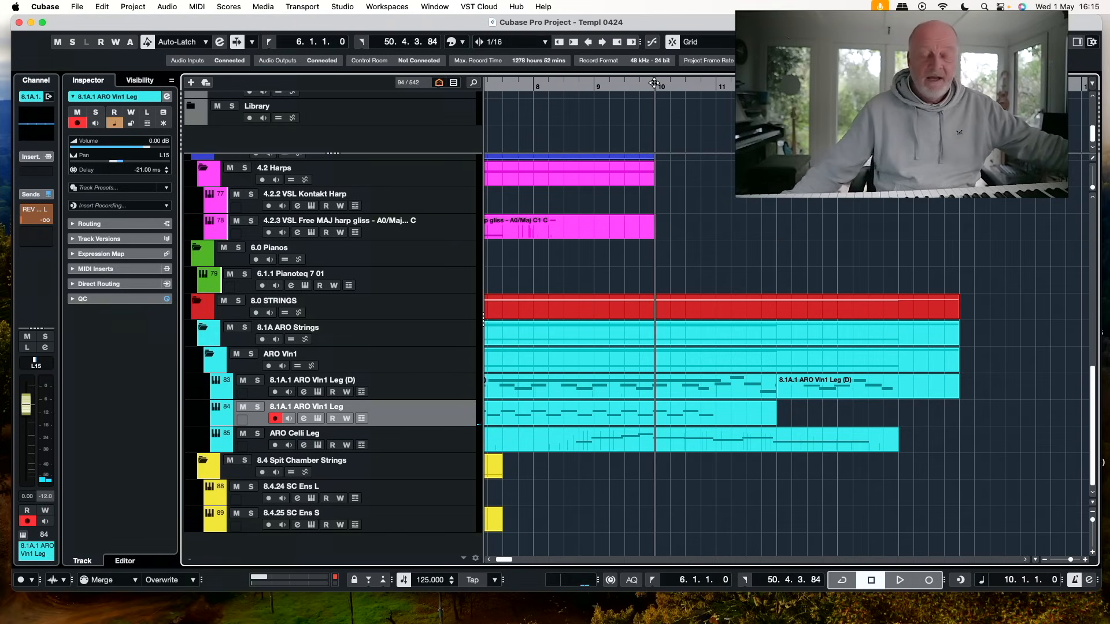
pyautogui.keyDown('super'); pyautogui.click(654, 83); pyautogui.keyUp('super')
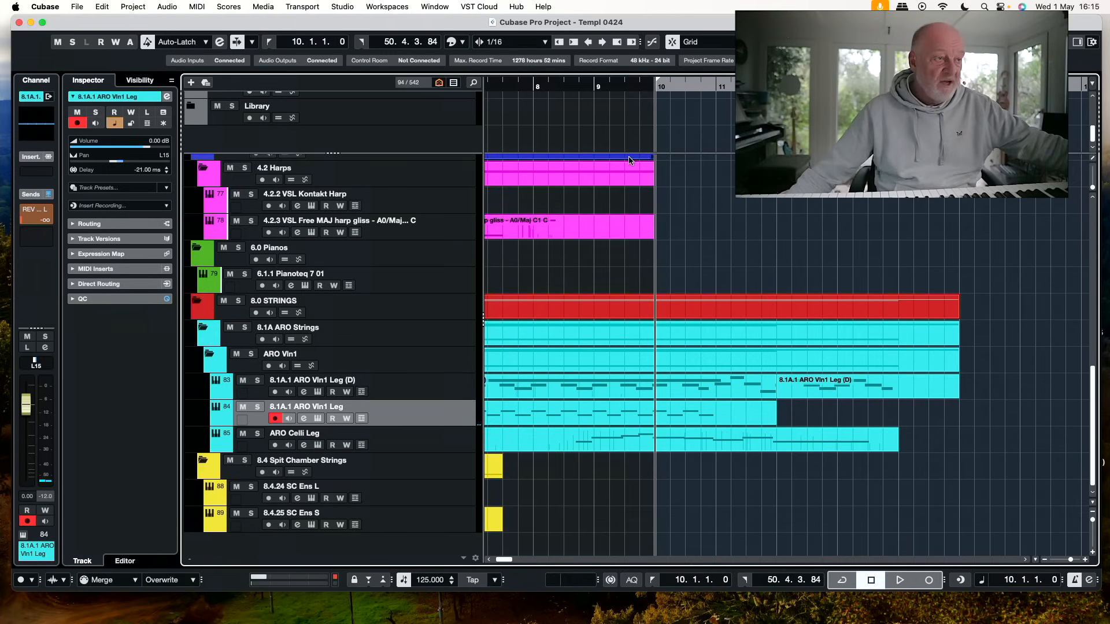
pyautogui.click(257, 381)
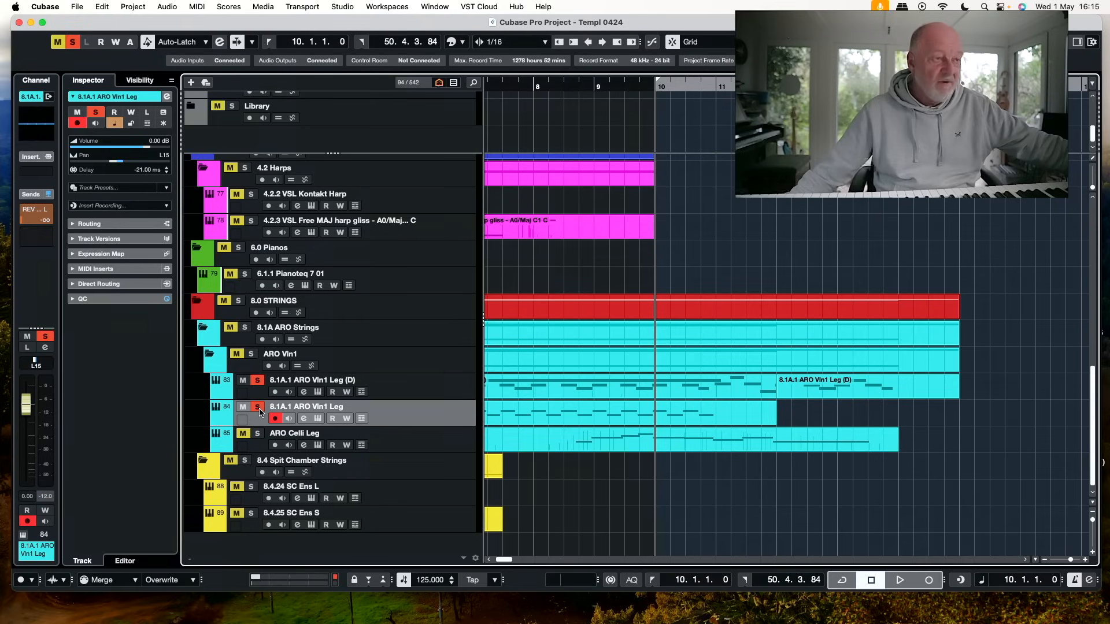
pyautogui.press('space')
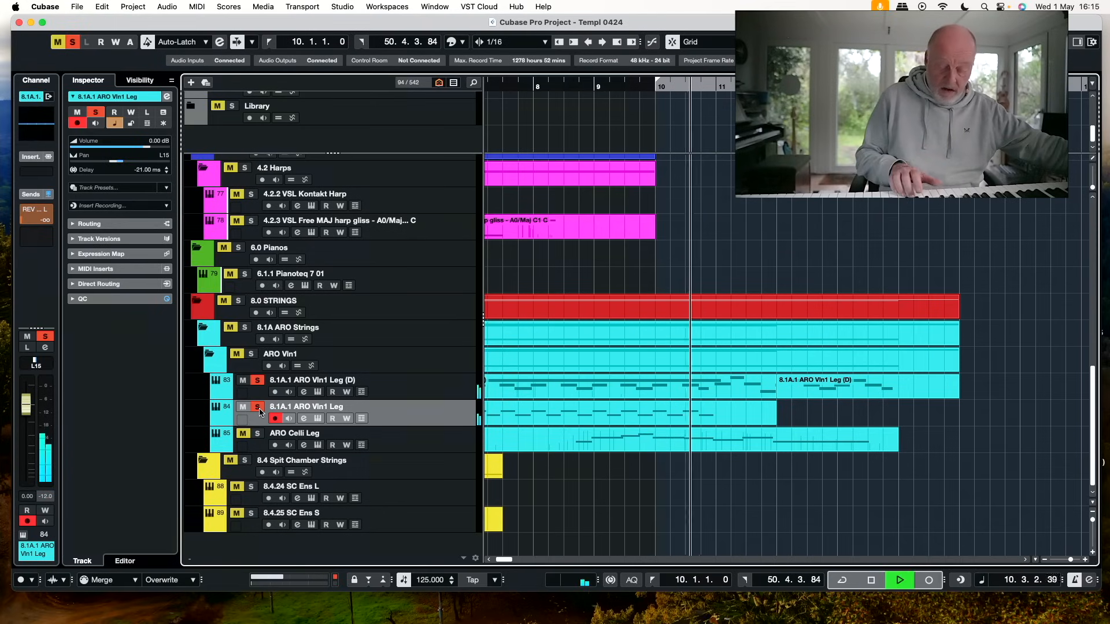
pyautogui.press('space')
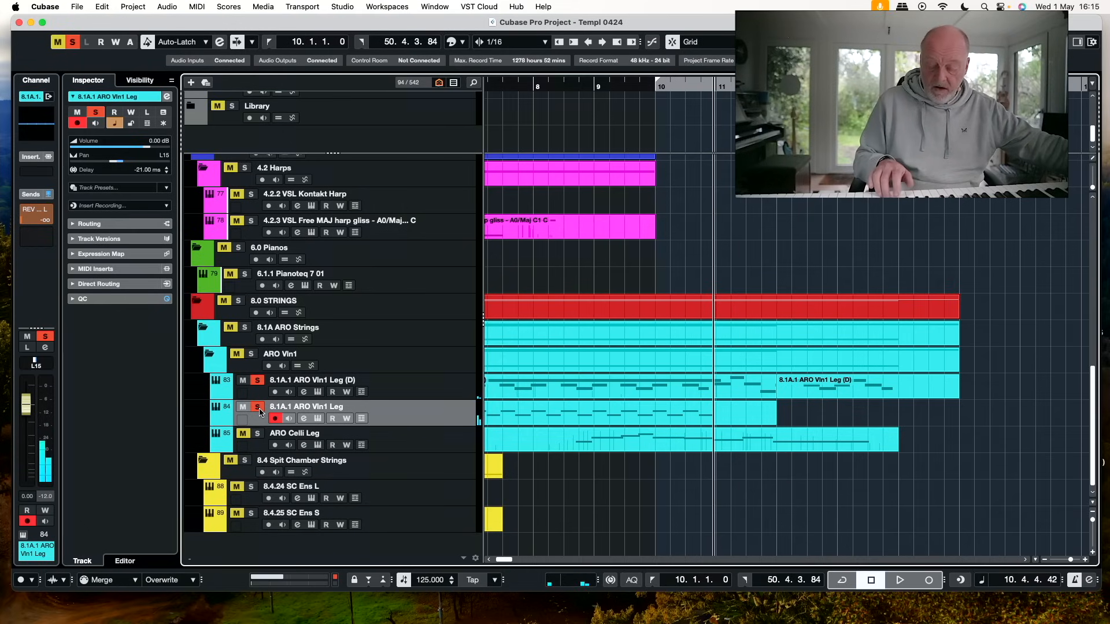
# Extend the violin line on the 8.1A.1 ARO Vln1 Leg track by recording from bar 10 after rehearsing the passage
pyautogui.press('KP_1')
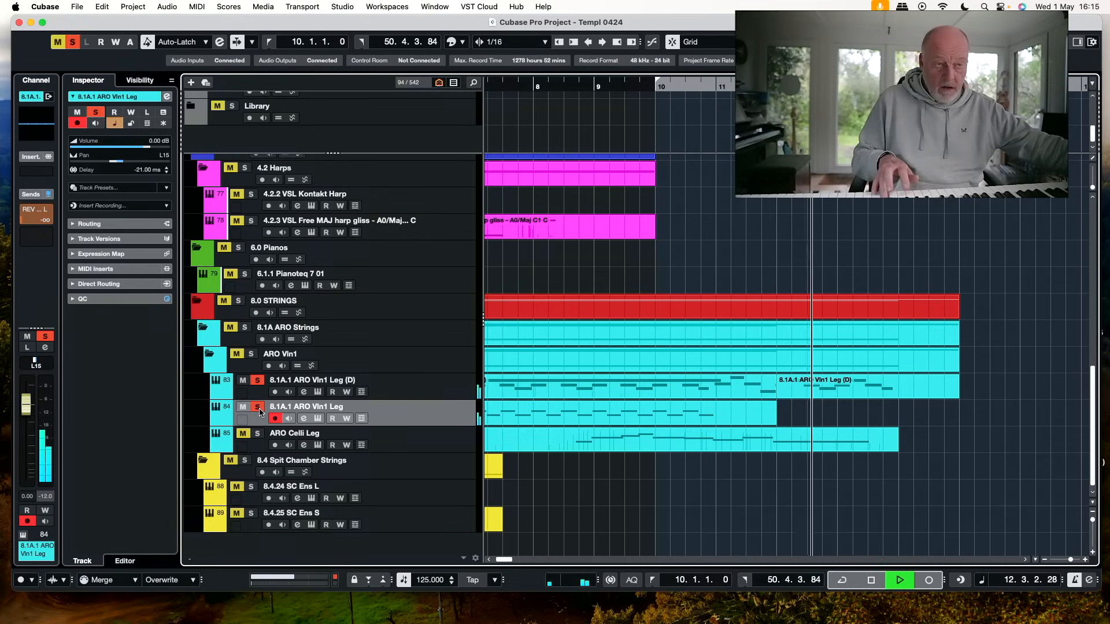
pyautogui.press('space')
pyautogui.press('KP_1')
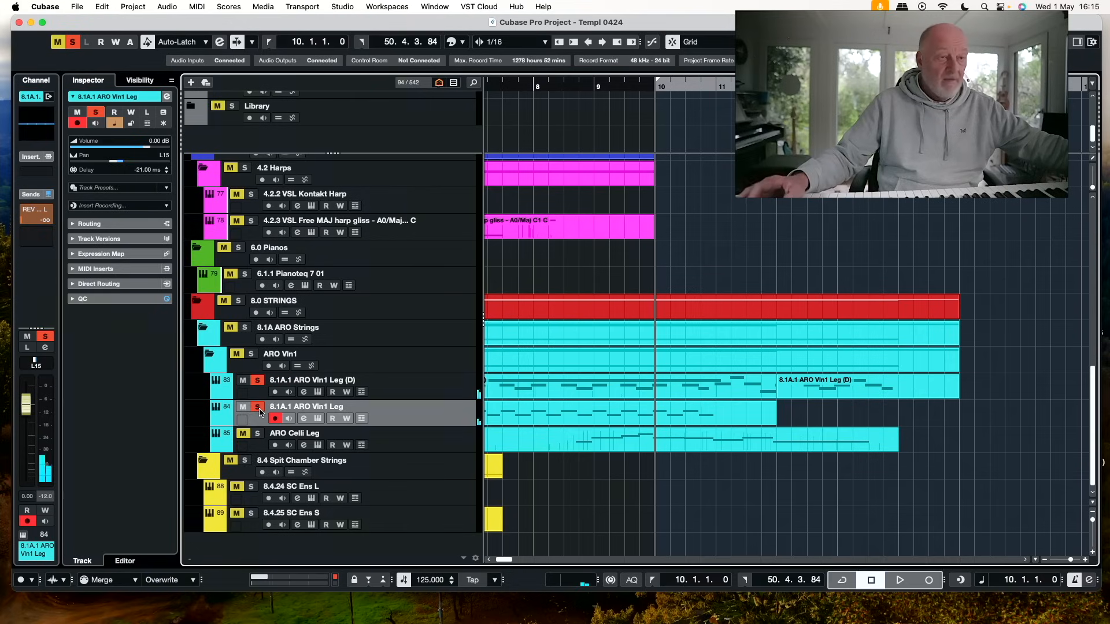
pyautogui.press('KP_Multiply')
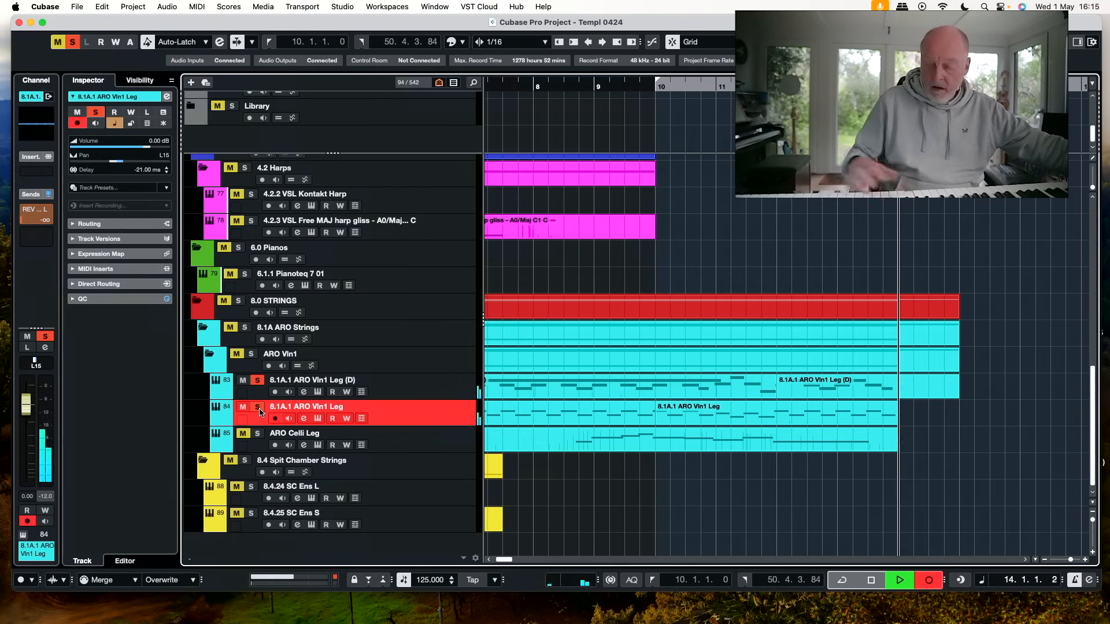
pyautogui.press('space')
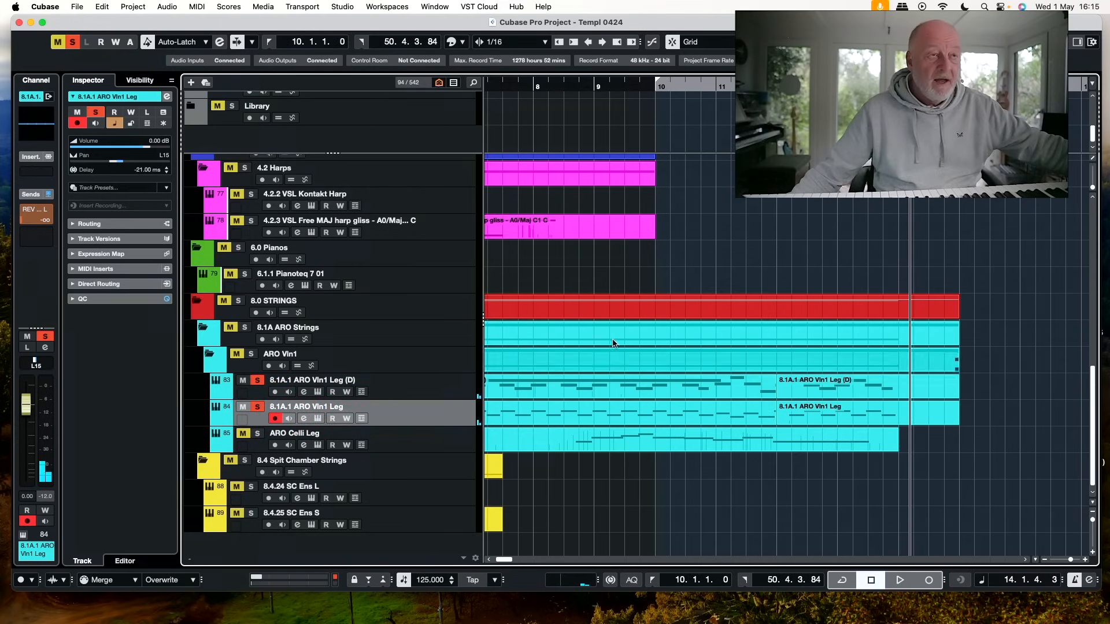
# Solo the 1.1.3 Flute L track, disarm 8.1A.1 ARO Vln1 Leg for recording, and rehearse the flute against playback from bar 10
pyautogui.scroll(10, 740, 260)
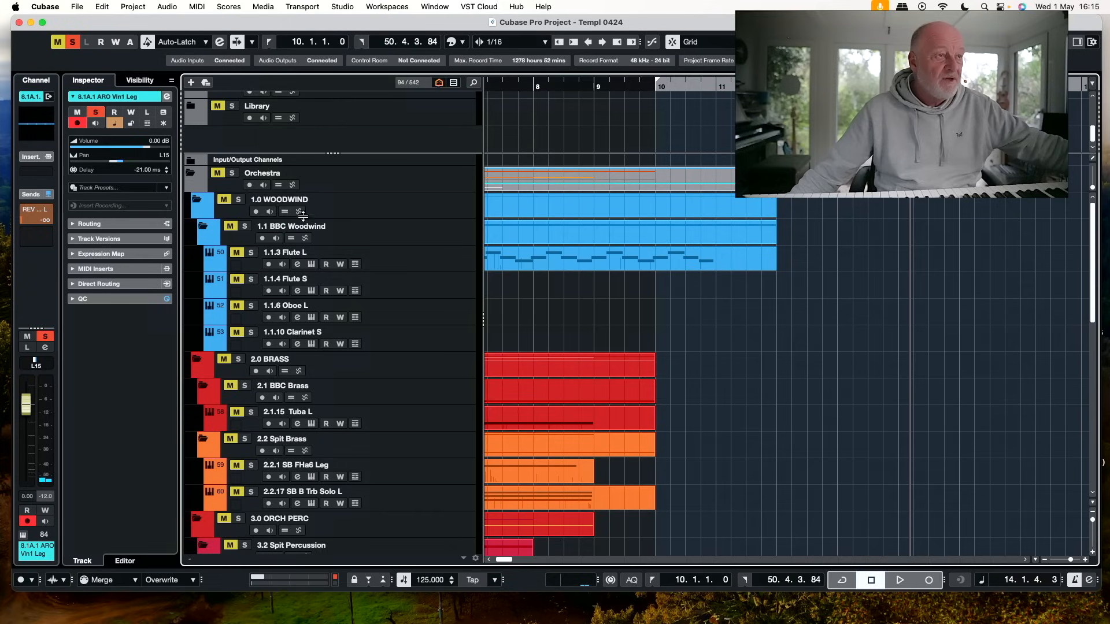
pyautogui.click(251, 251)
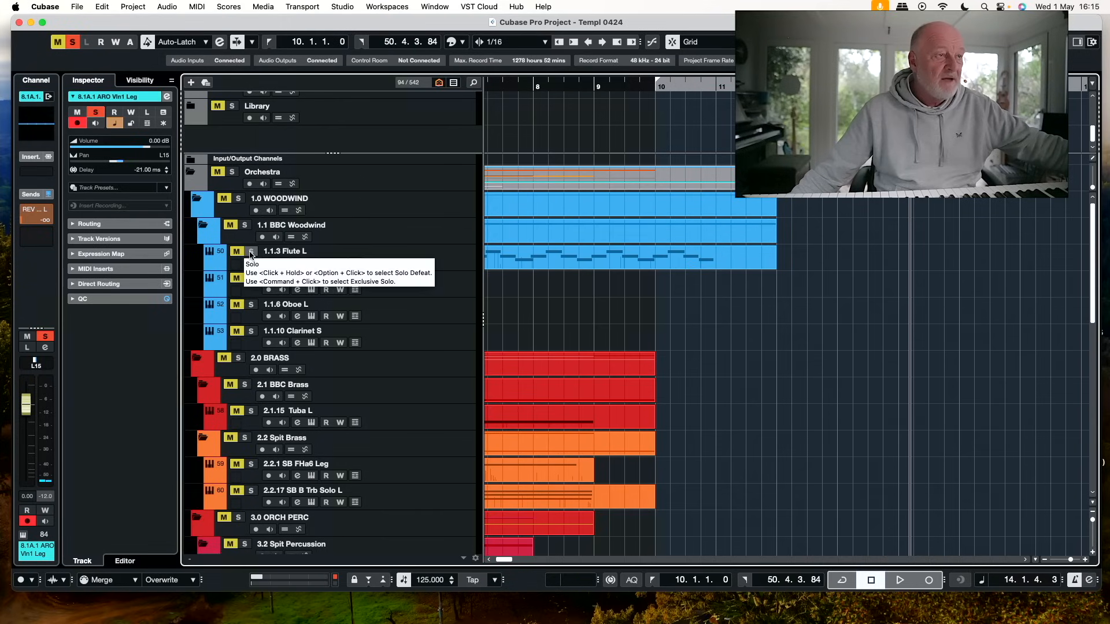
pyautogui.click(655, 86)
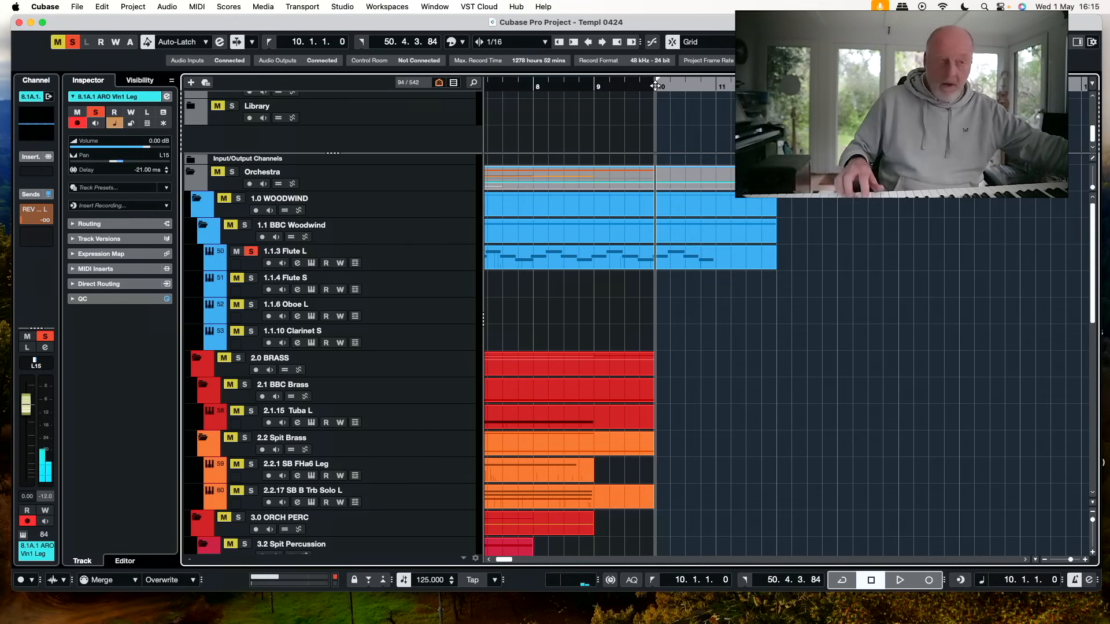
pyautogui.scroll(-1, 697, 190)
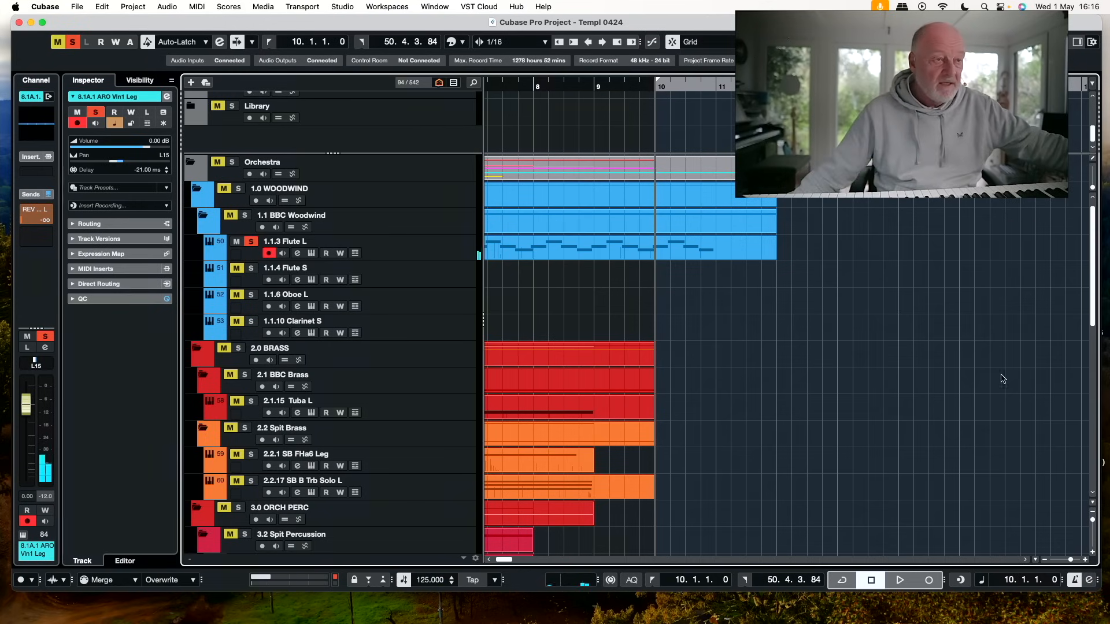
pyautogui.scroll(-15, 1002, 379)
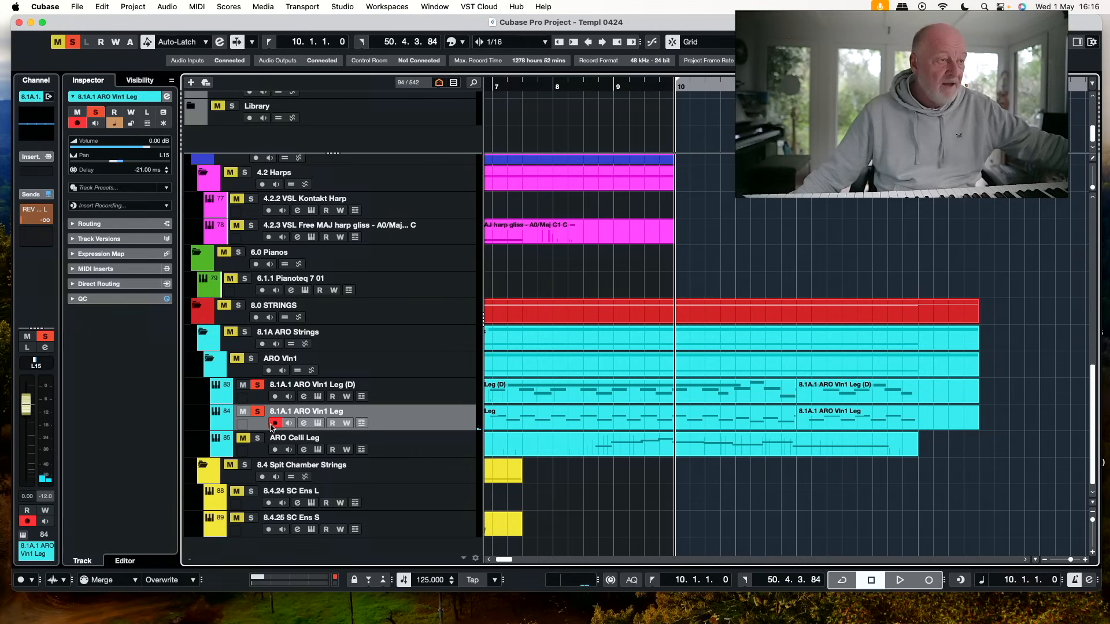
pyautogui.scroll(15, 929, 229)
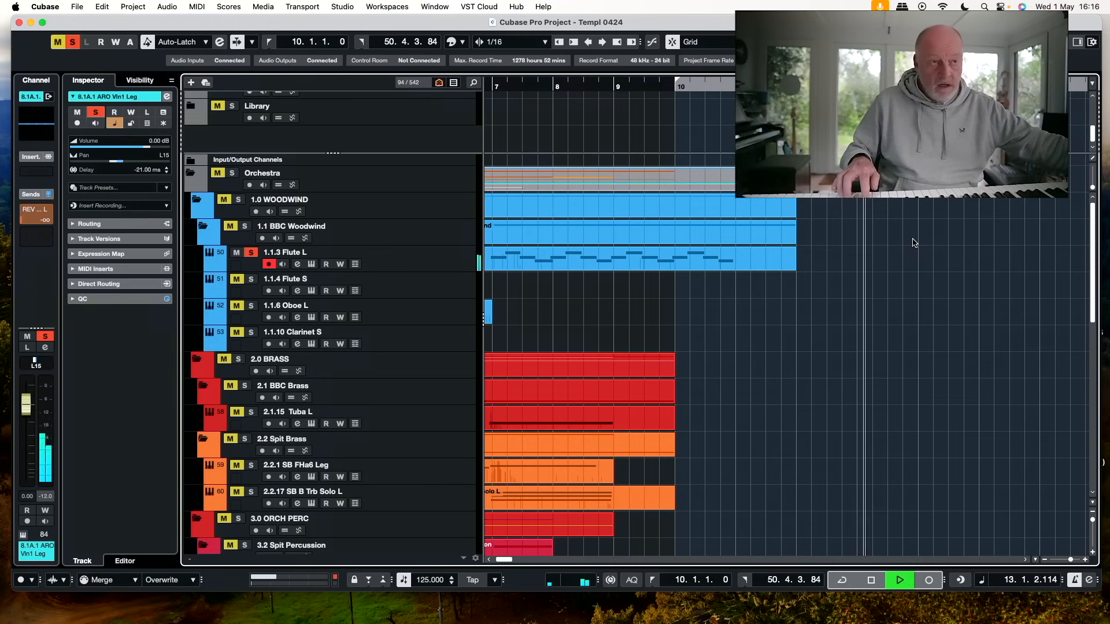
pyautogui.press('space')
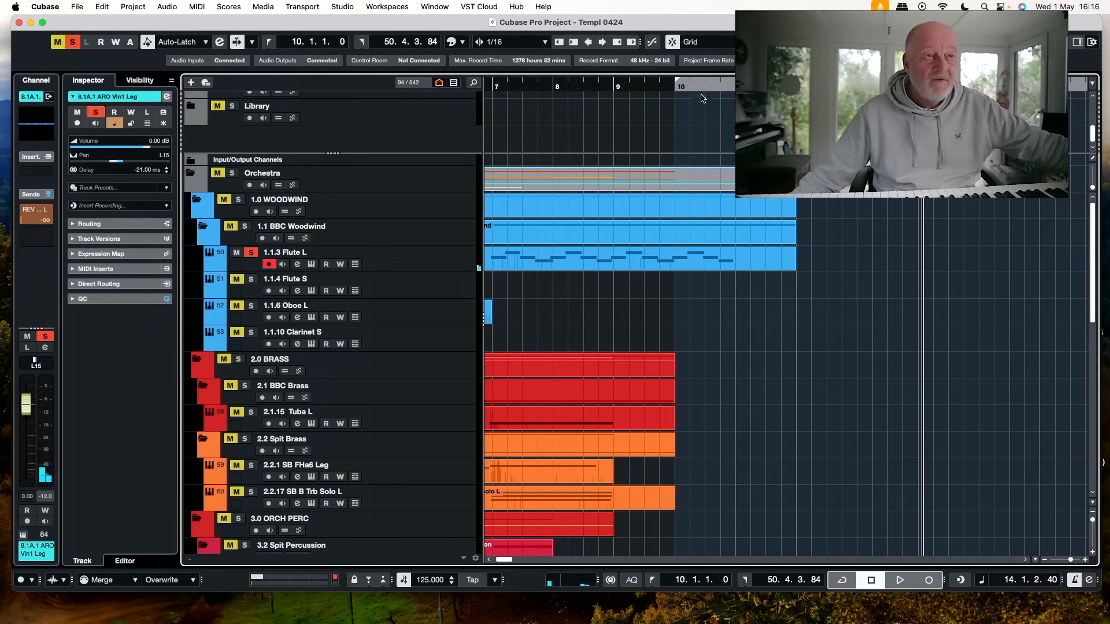
# Record a continuation of the flute line on the 1.1.3 Flute L track from bar 10 and join it to the existing part
pyautogui.click(674, 86)
pyautogui.click(751, 269)
pyautogui.press('KP_Multiply')
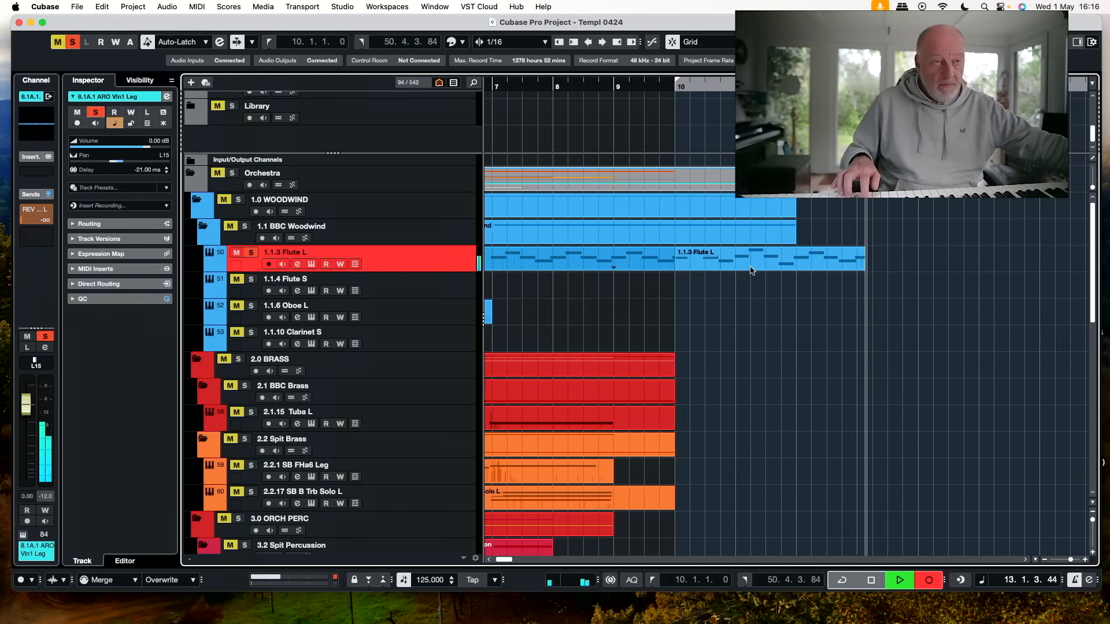
pyautogui.press('space')
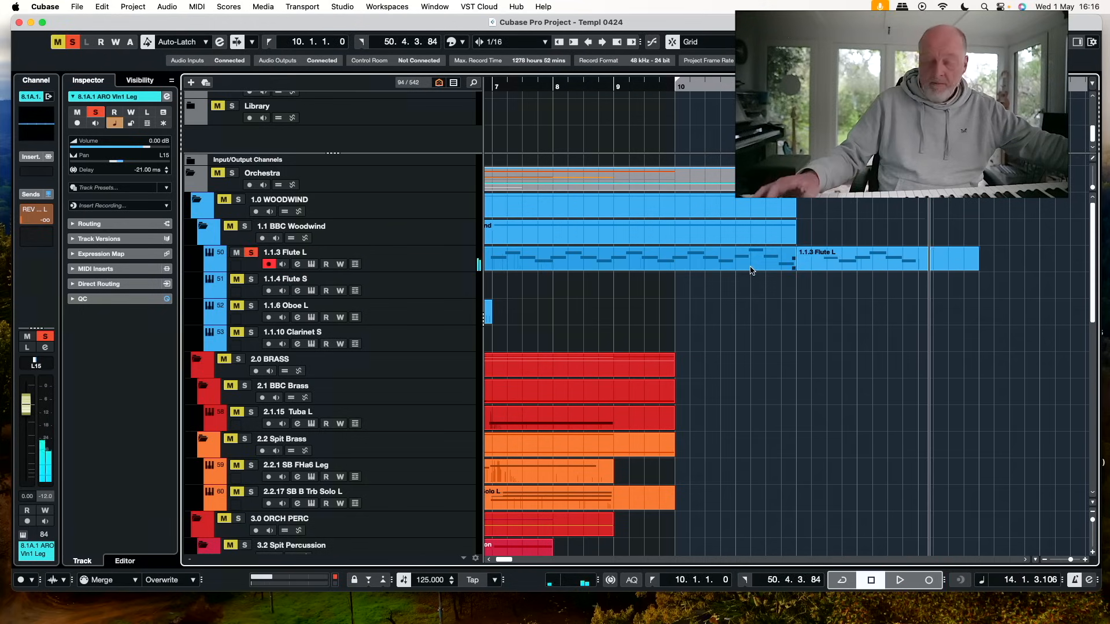
pyautogui.click(756, 254)
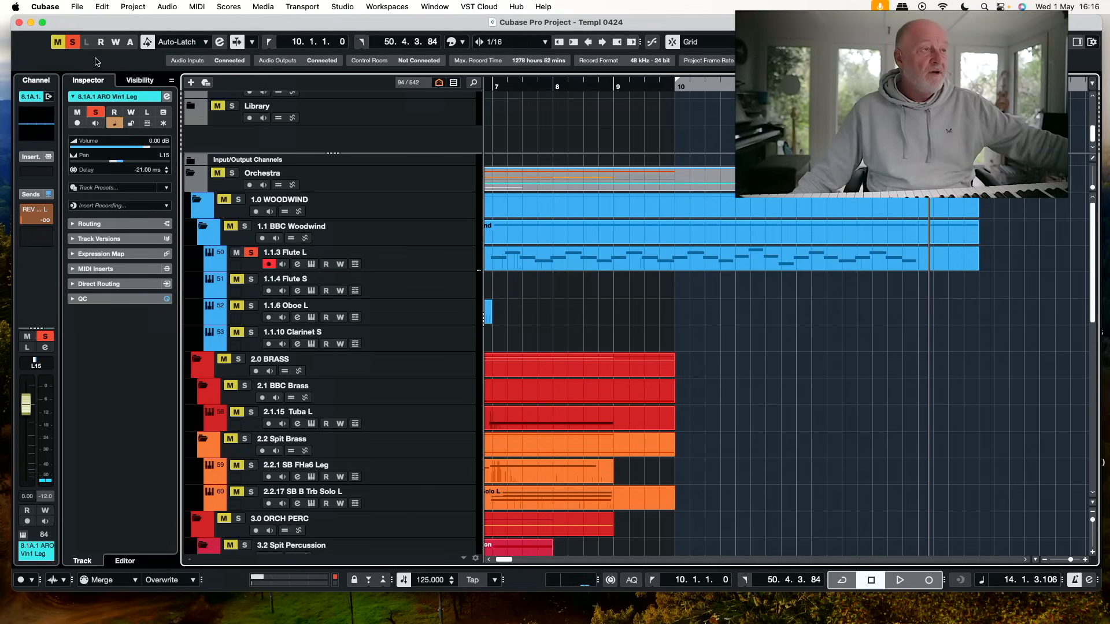
# Clear all solos and play back the full arrangement from just before bar 9
pyautogui.click(73, 43)
pyautogui.click(605, 88)
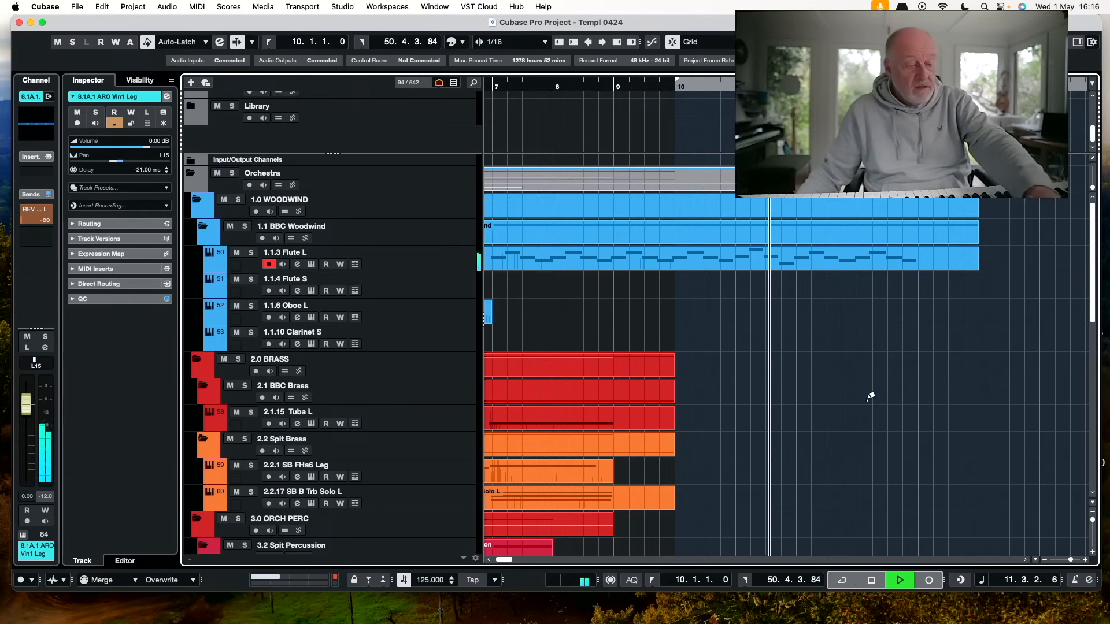
pyautogui.press('space')
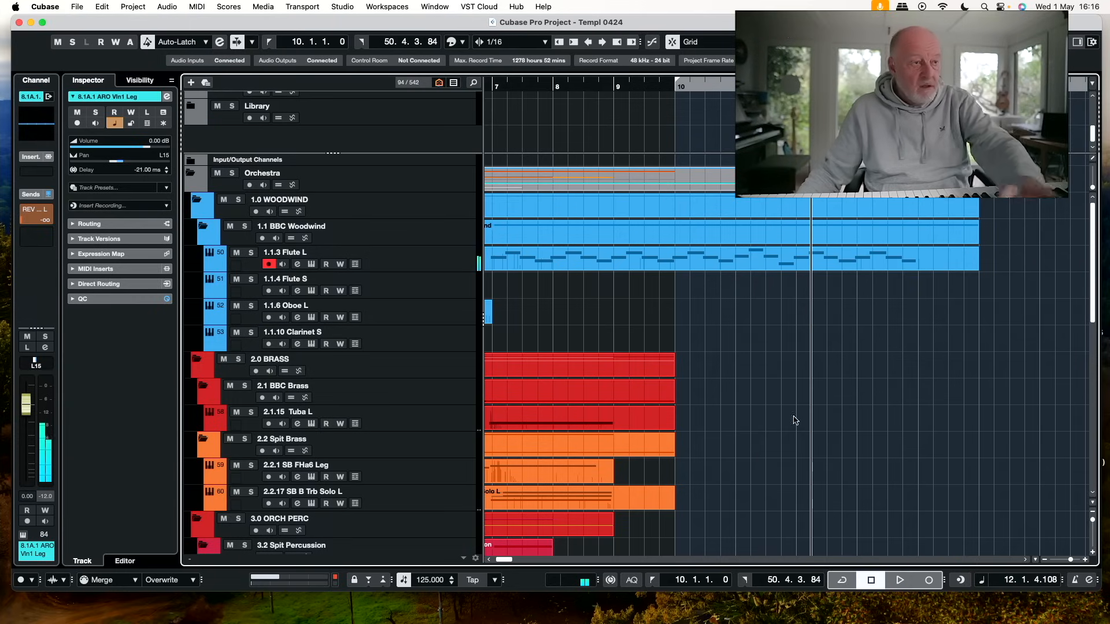
# Select the 2.2.17 SB B Trb Solo L track for recording and place the cursor at bar 10
pyautogui.rightClick(435, 496)
pyautogui.click(775, 312)
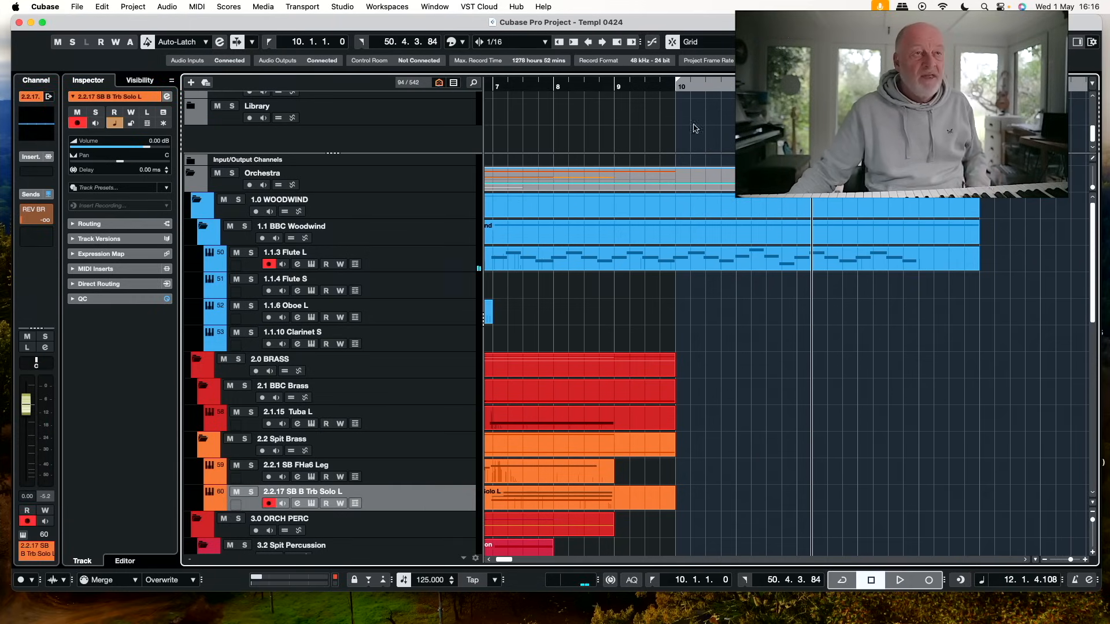
pyautogui.click(677, 88)
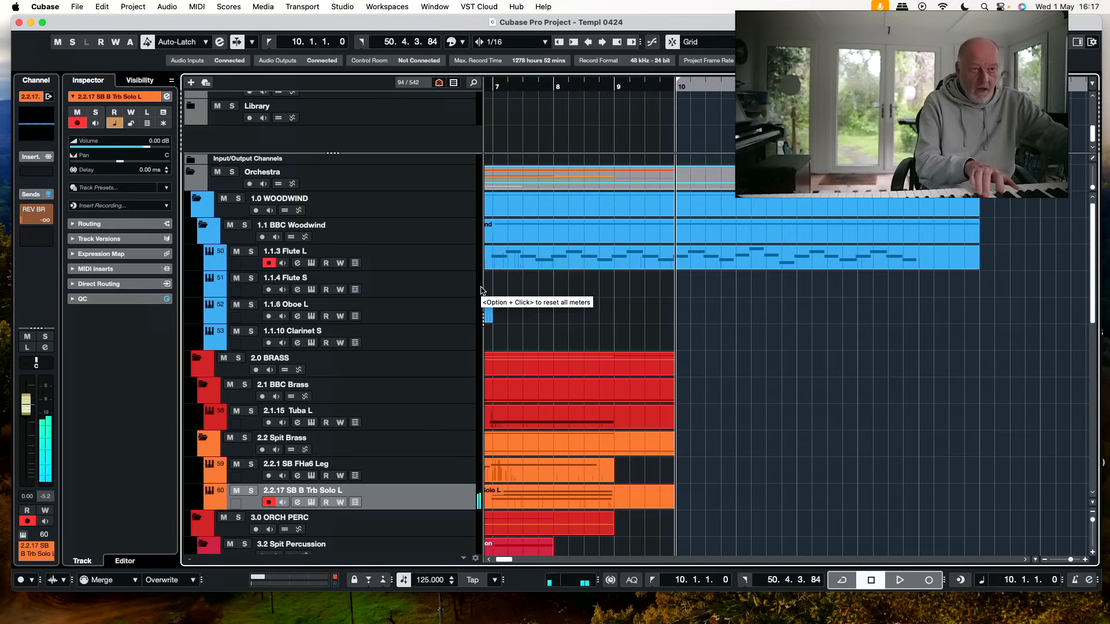
# Try to record trombone chords from bar 10 with the flute track still armed, and undo the take
pyautogui.press('KP_Multiply')
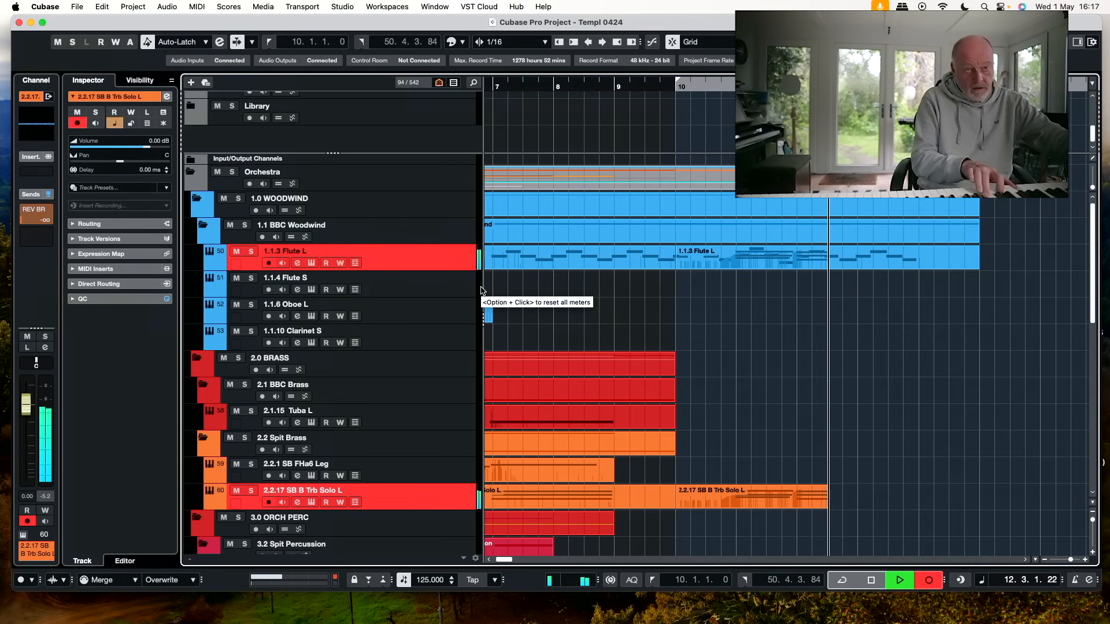
pyautogui.press('space')
pyautogui.press('super+z')
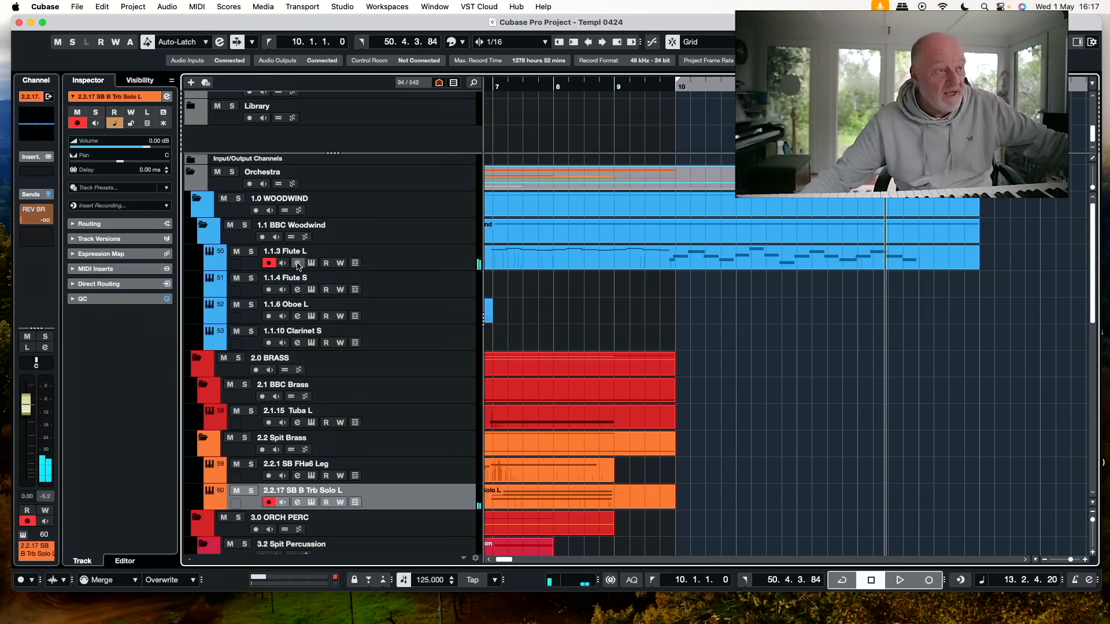
# Disarm the 1.1.3 Flute L track and record sustained trombone chords on 2.2.17 SB B Trb Solo L, starting from position 9.2
pyautogui.click(268, 263)
pyautogui.click(821, 251)
pyautogui.click(808, 306)
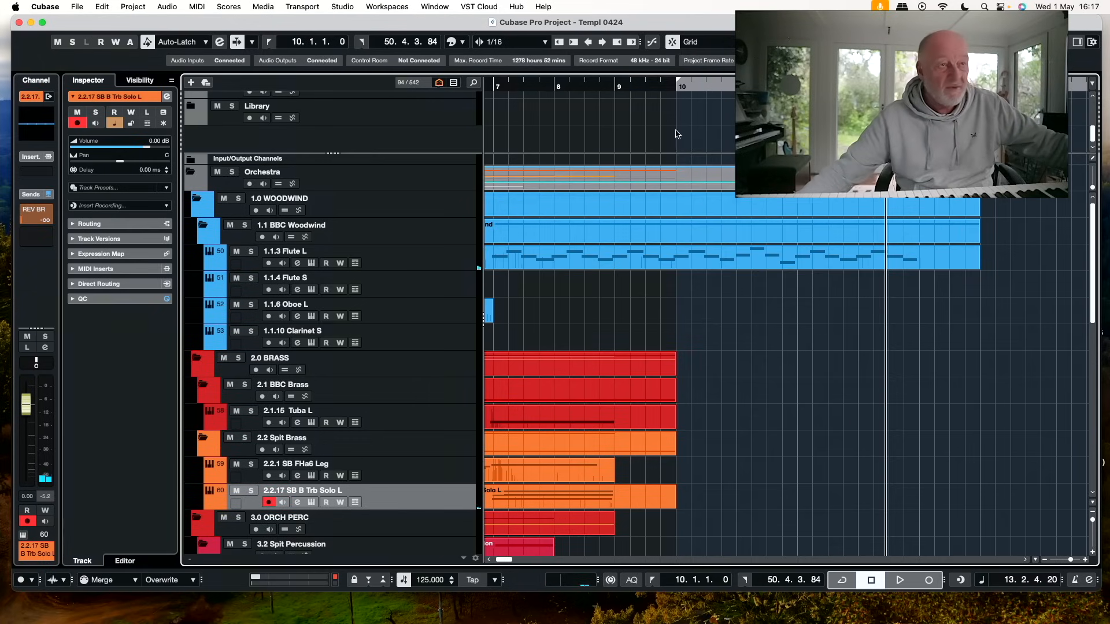
pyautogui.click(630, 86)
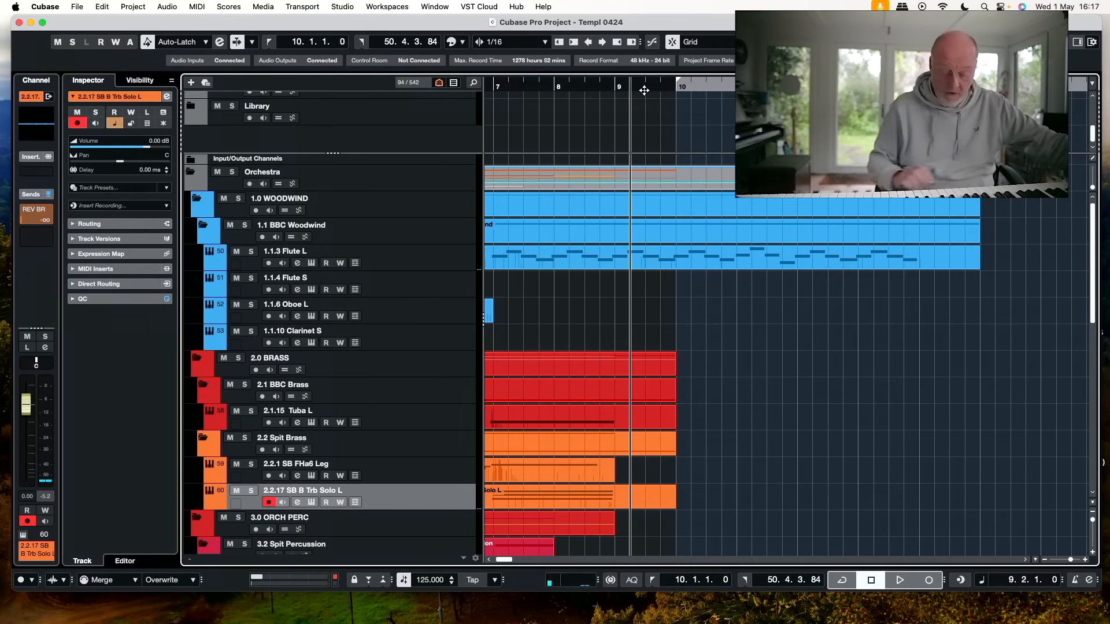
pyautogui.press('KP_Multiply')
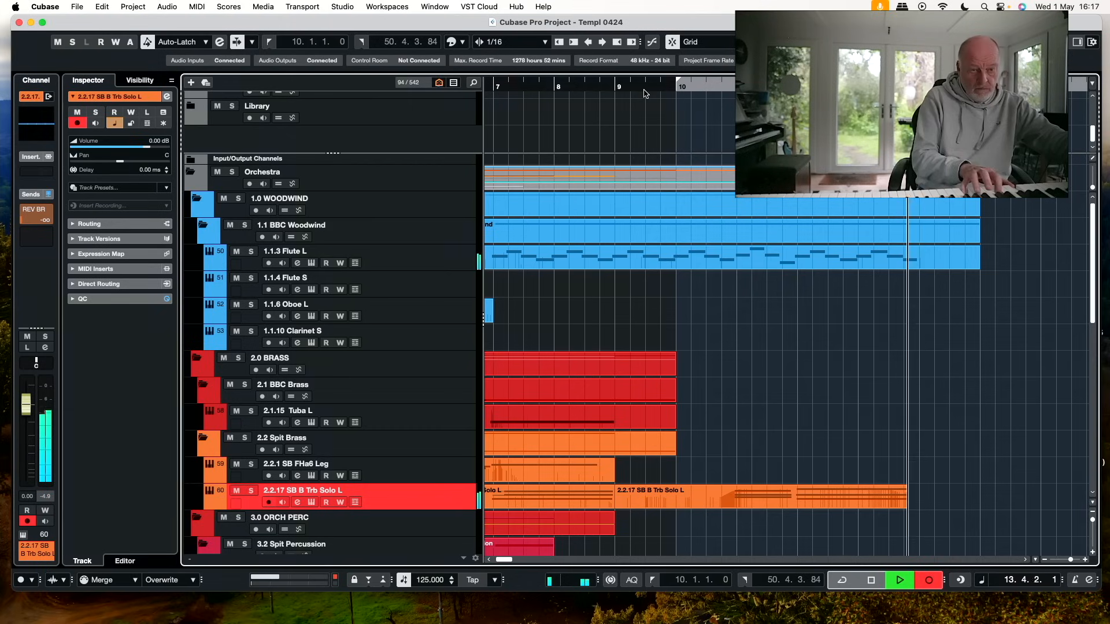
pyautogui.press('space')
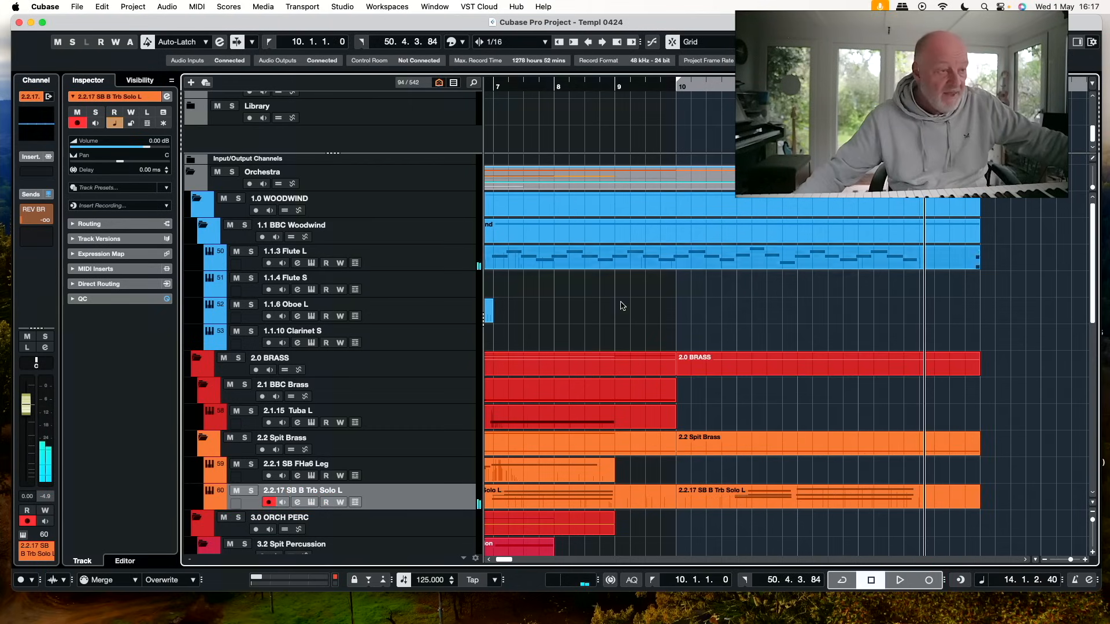
# Record a low tuba part on the 2.1.15 Tuba L track from bar 10
pyautogui.click(442, 417)
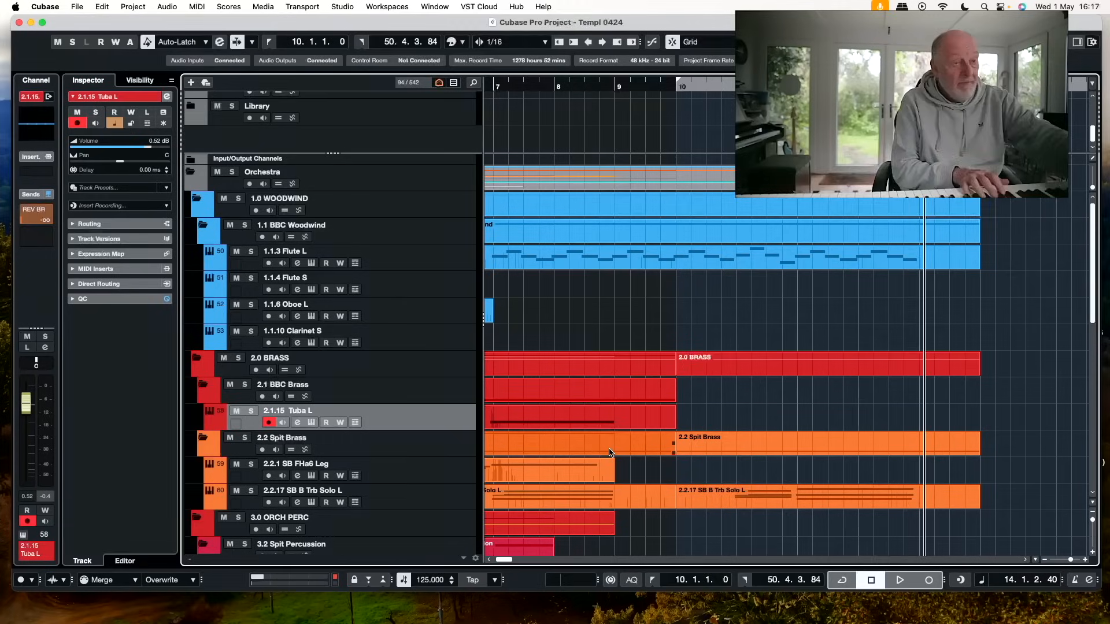
pyautogui.scroll(-5, 616, 465)
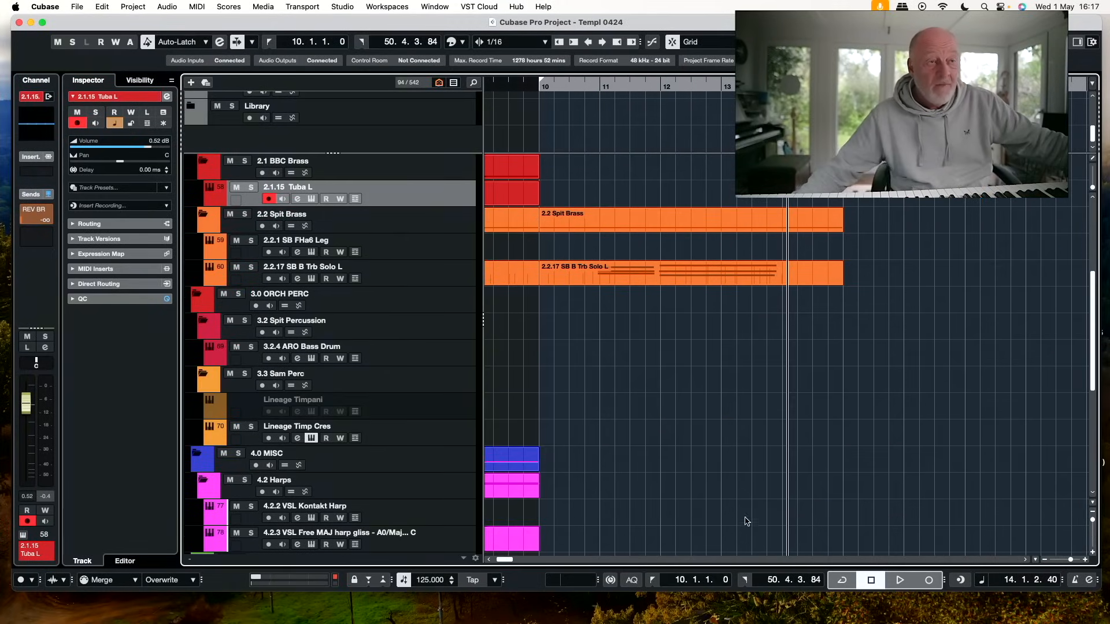
pyautogui.hscroll(-2, 613, 388)
pyautogui.scroll(5, 613, 388)
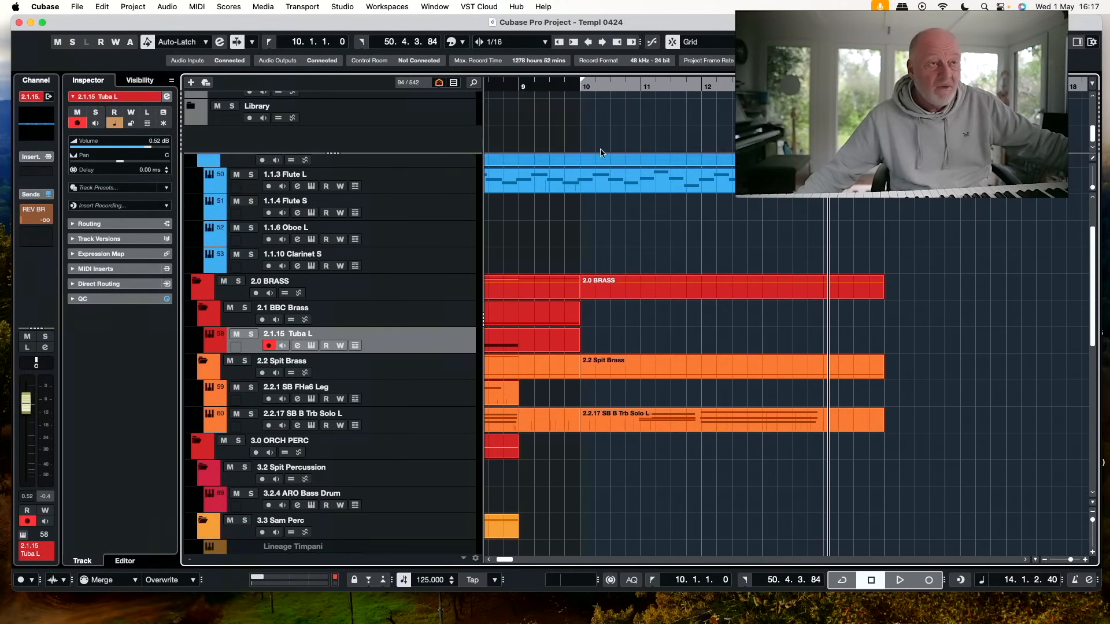
pyautogui.click(585, 88)
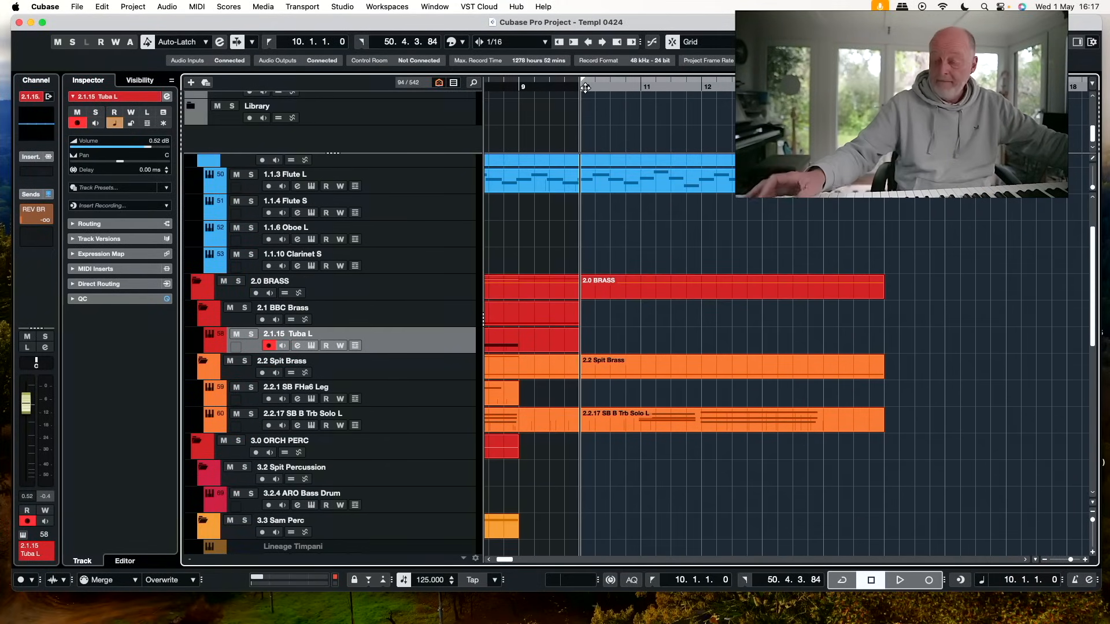
pyautogui.press('KP_Multiply')
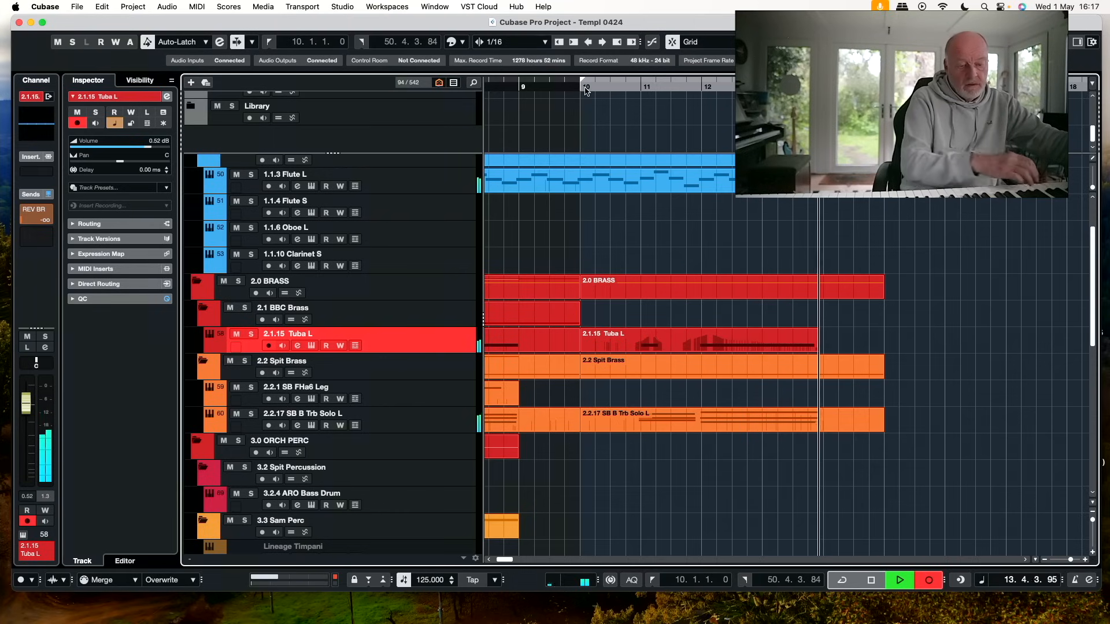
pyautogui.press('space')
# Open the newly recorded 2.1.15 Tuba L part in the Key Editor and delete the short note at bar 11
pyautogui.hotkey('ctrl', 'Up')
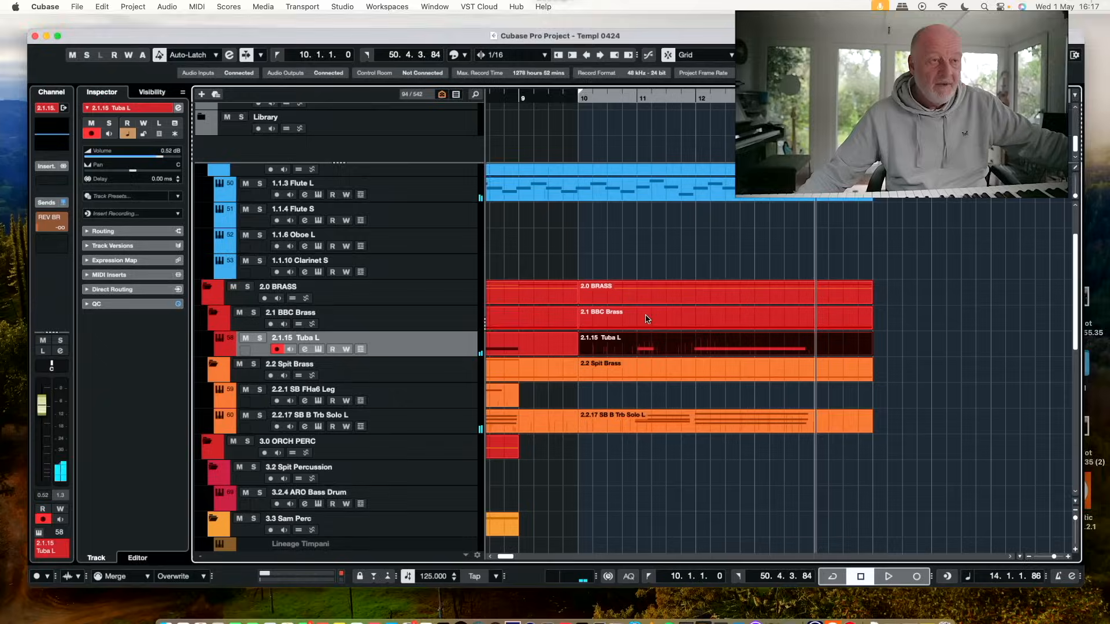
pyautogui.click(656, 359)
pyautogui.doubleClick(658, 356)
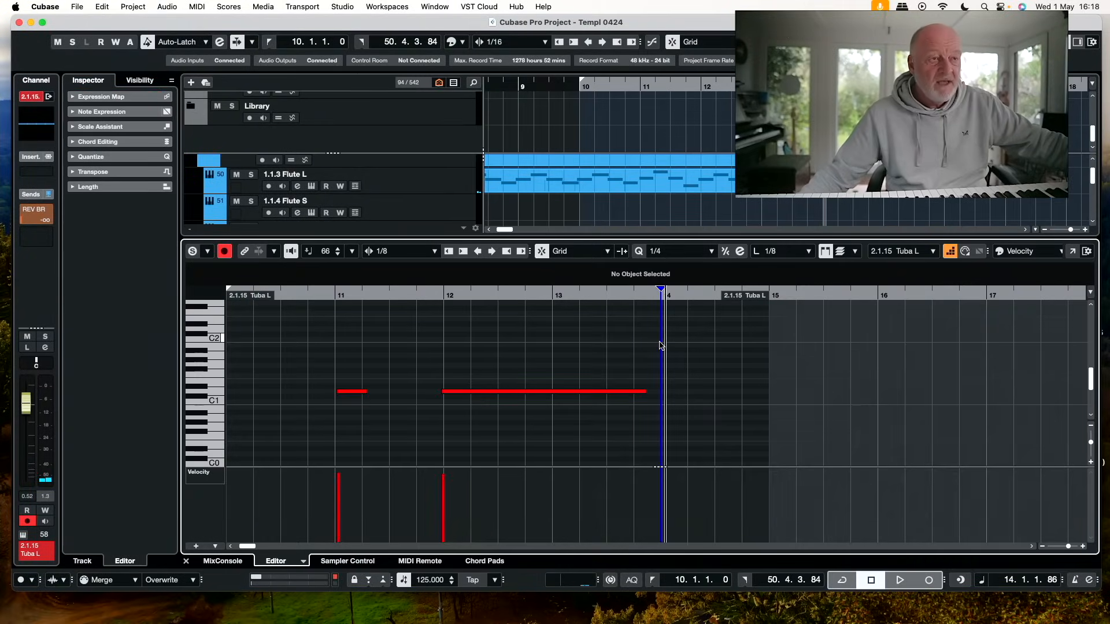
pyautogui.click(359, 392)
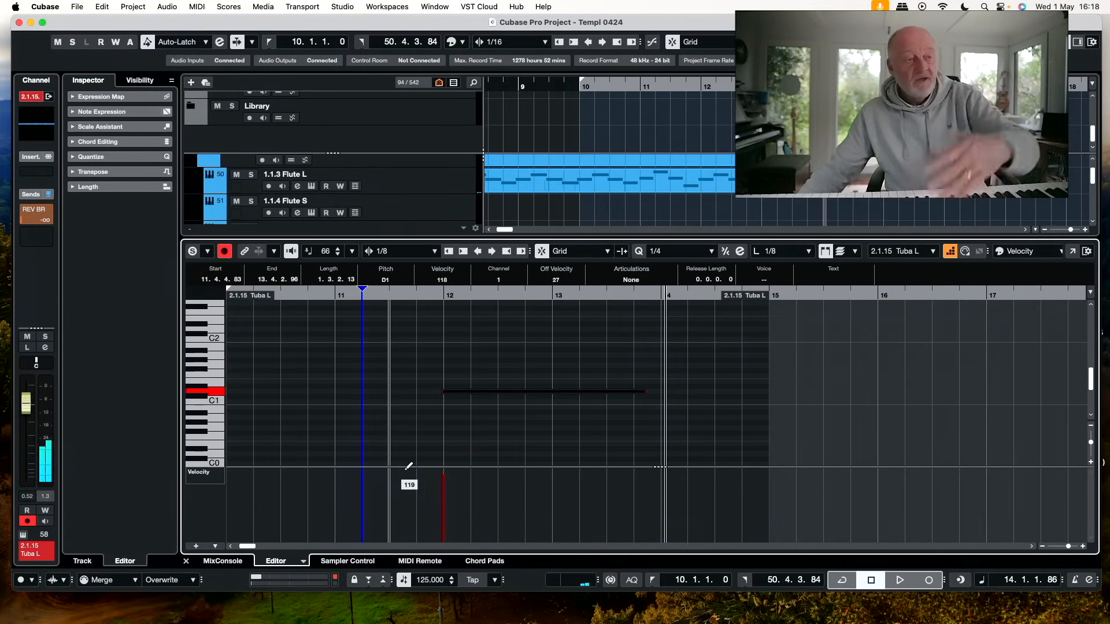
# Enlarge the tuba part's controller lane and display CC 1 (Modulation) in it
pyautogui.moveTo(656, 467); pyautogui.dragTo(655, 433)
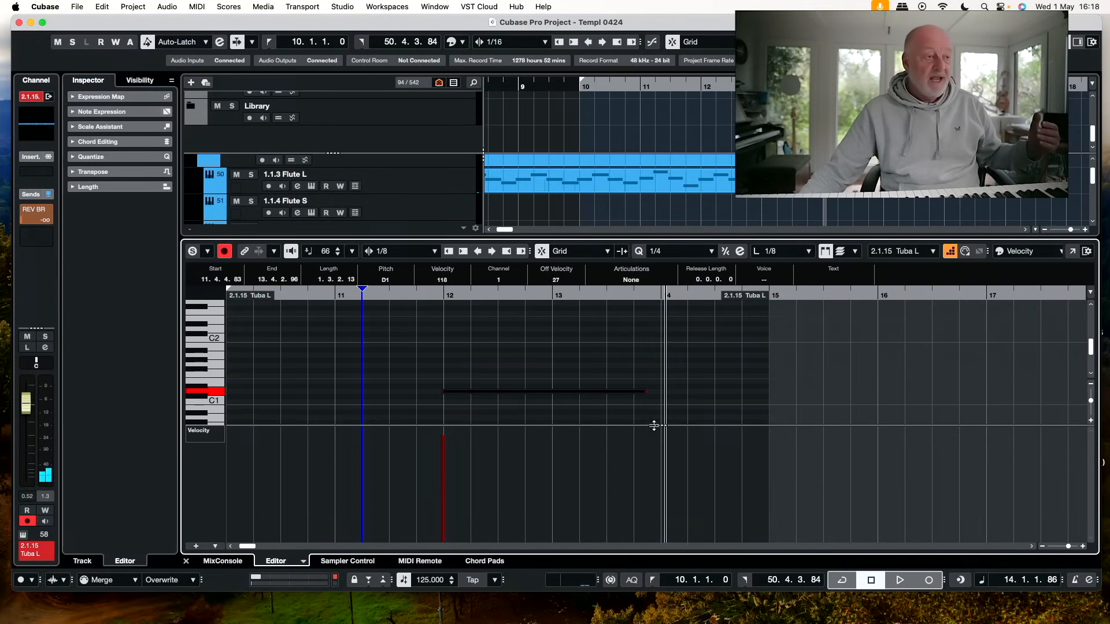
pyautogui.click(215, 440)
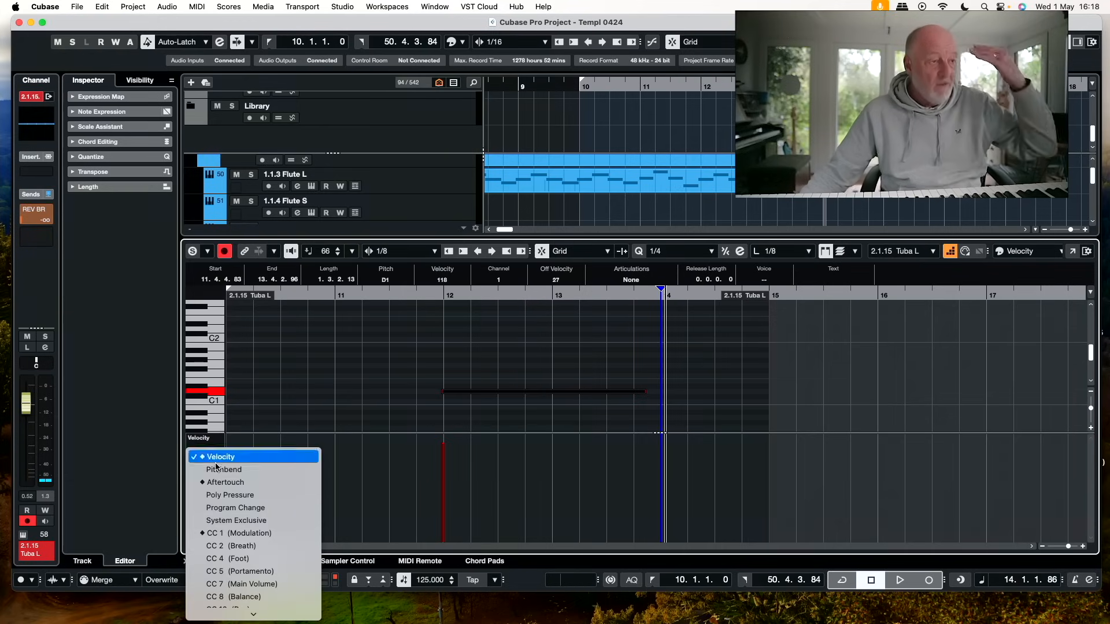
pyautogui.click(240, 533)
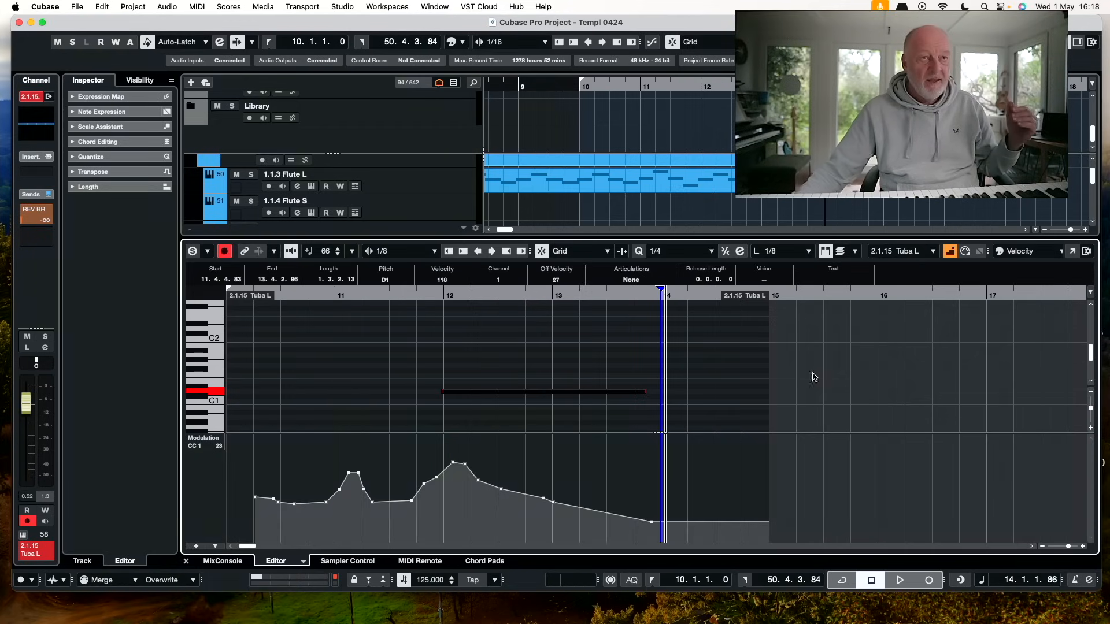
# Close the tuba part's editor, return to bar 10 and bring up the 3.1.1 Timpani track through a track search
pyautogui.click(1064, 42)
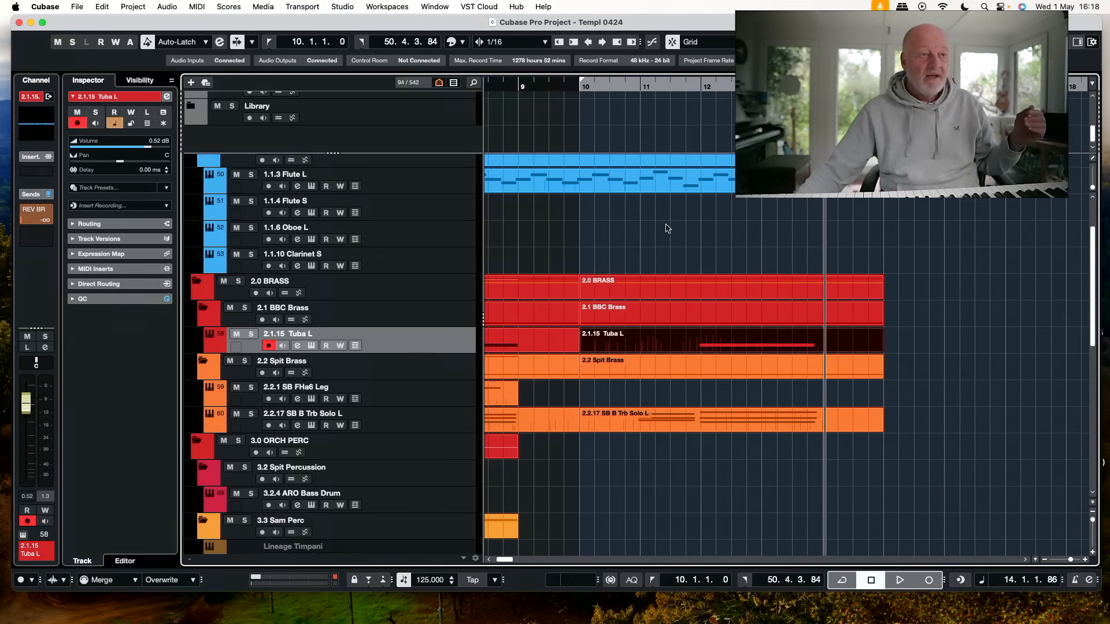
pyautogui.click(583, 86)
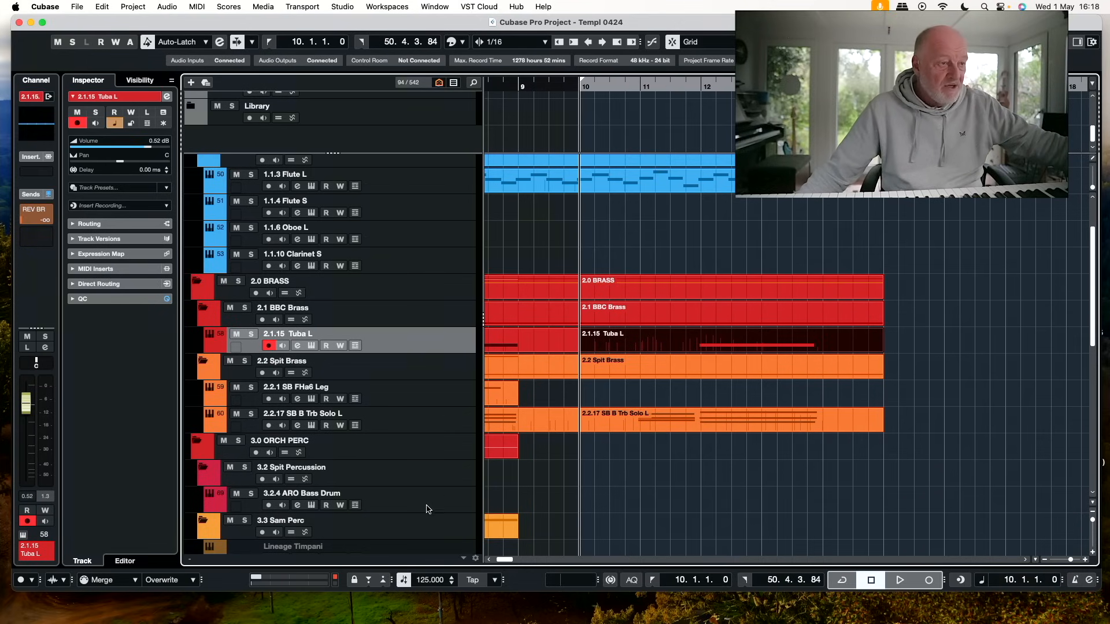
pyautogui.click(475, 83)
pyautogui.write('timp')
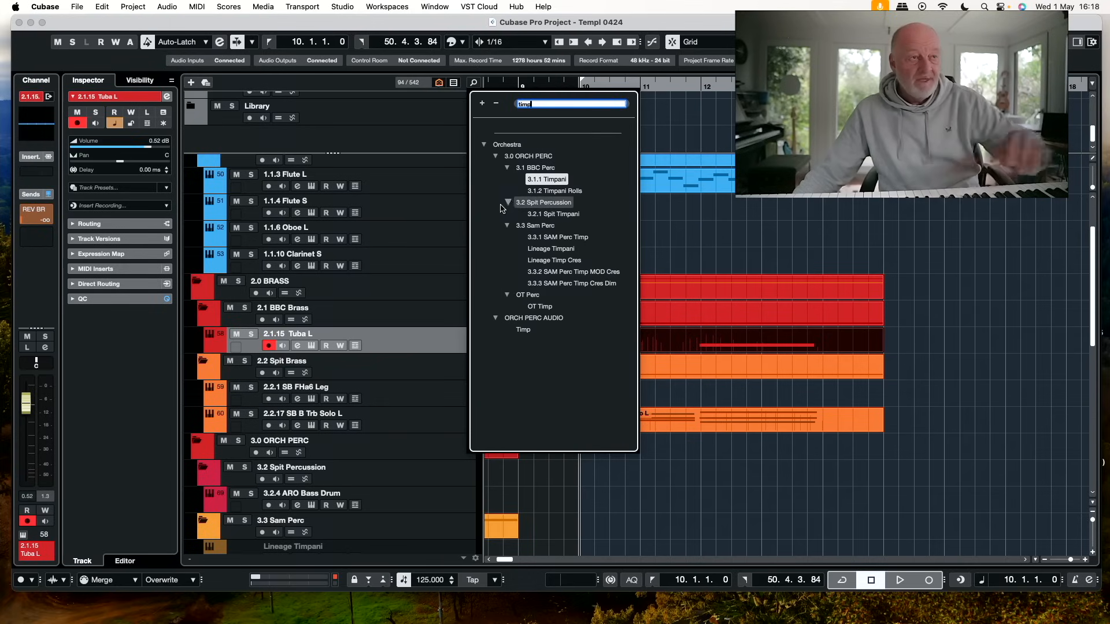
pyautogui.click(566, 182)
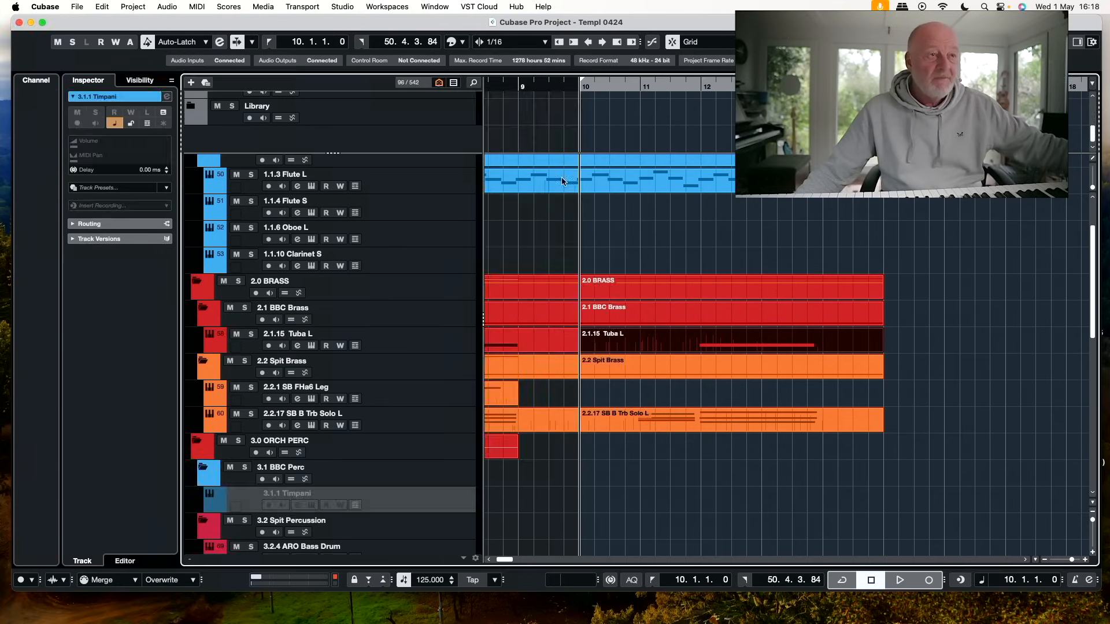
# Find and enable the disabled Lineage Timpani track in 3.3 Sam Perc, and record a timpani part on it from bar 10
pyautogui.click(473, 85)
pyautogui.scroll(-5, 567, 396)
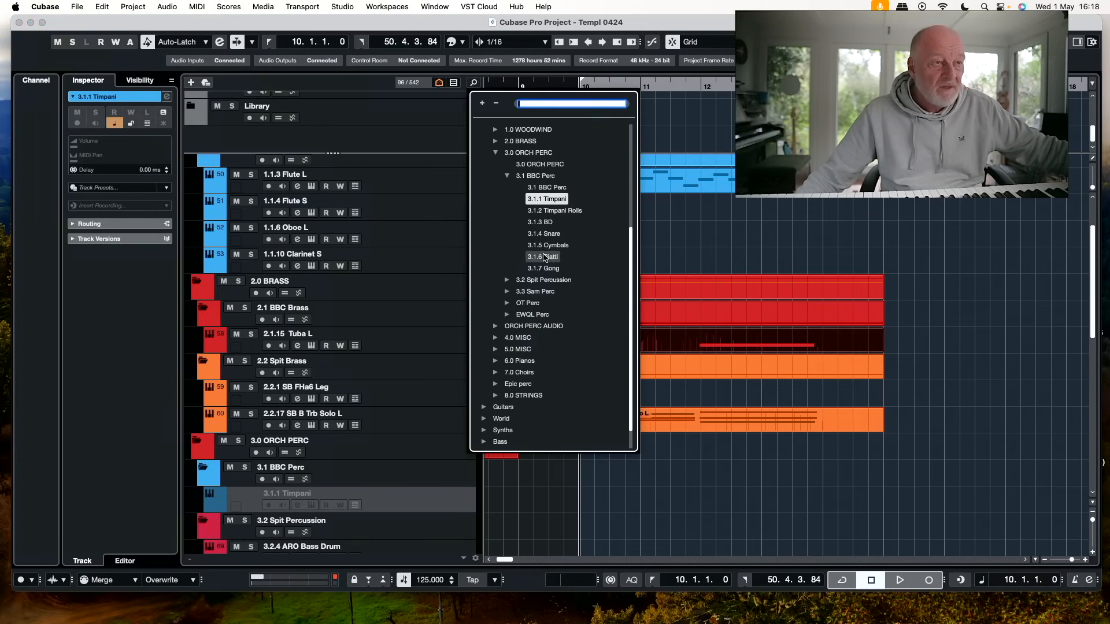
pyautogui.write('tim')
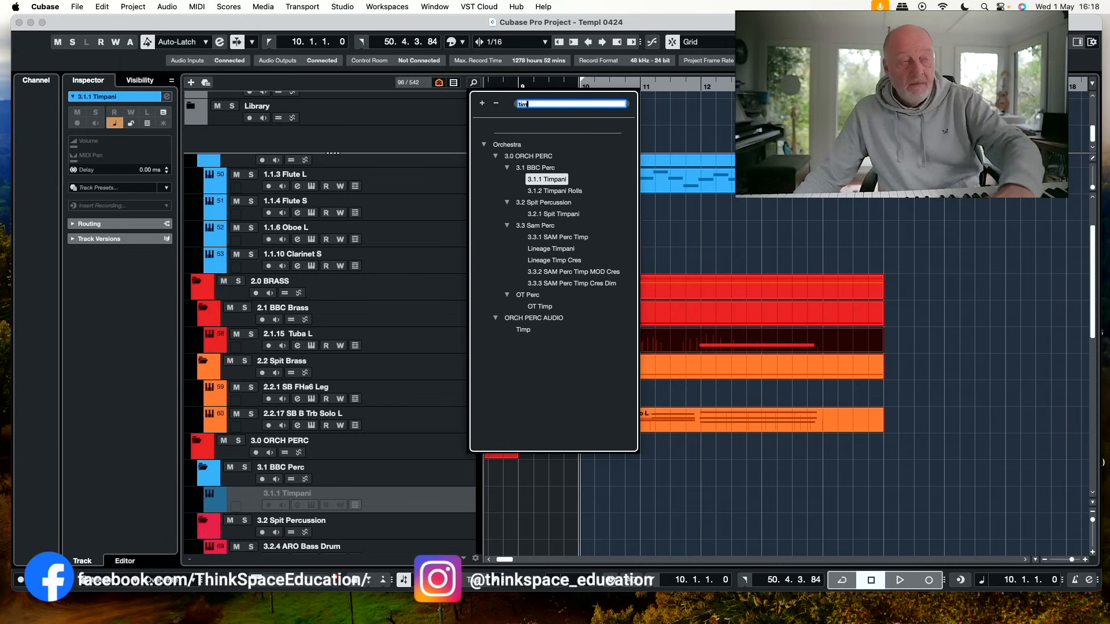
pyautogui.click(552, 250)
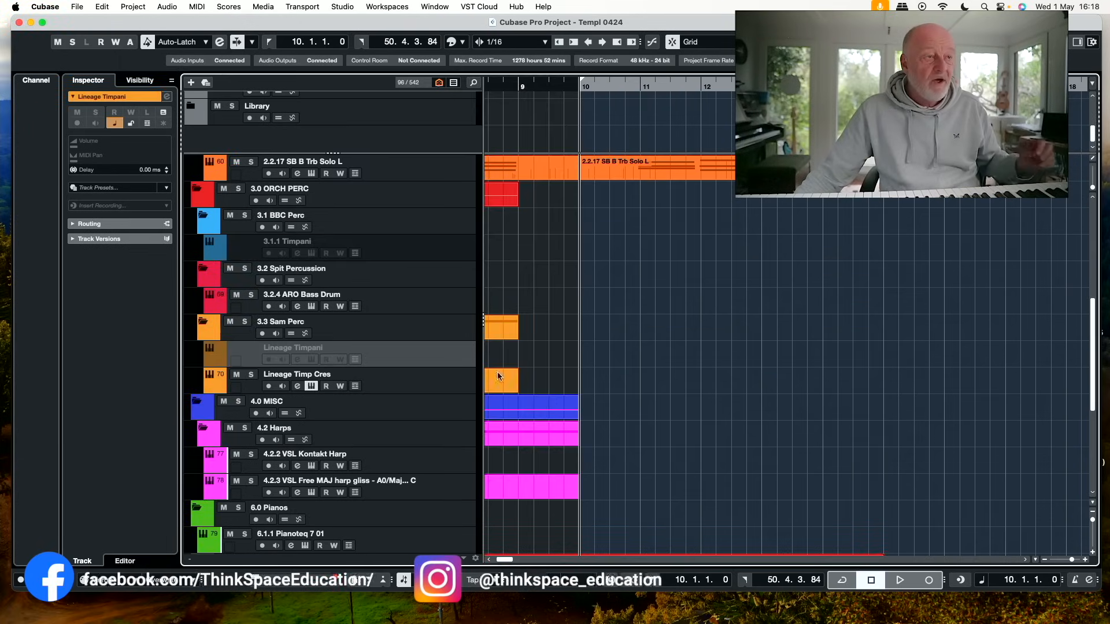
pyautogui.hotkey('shift', 'd')
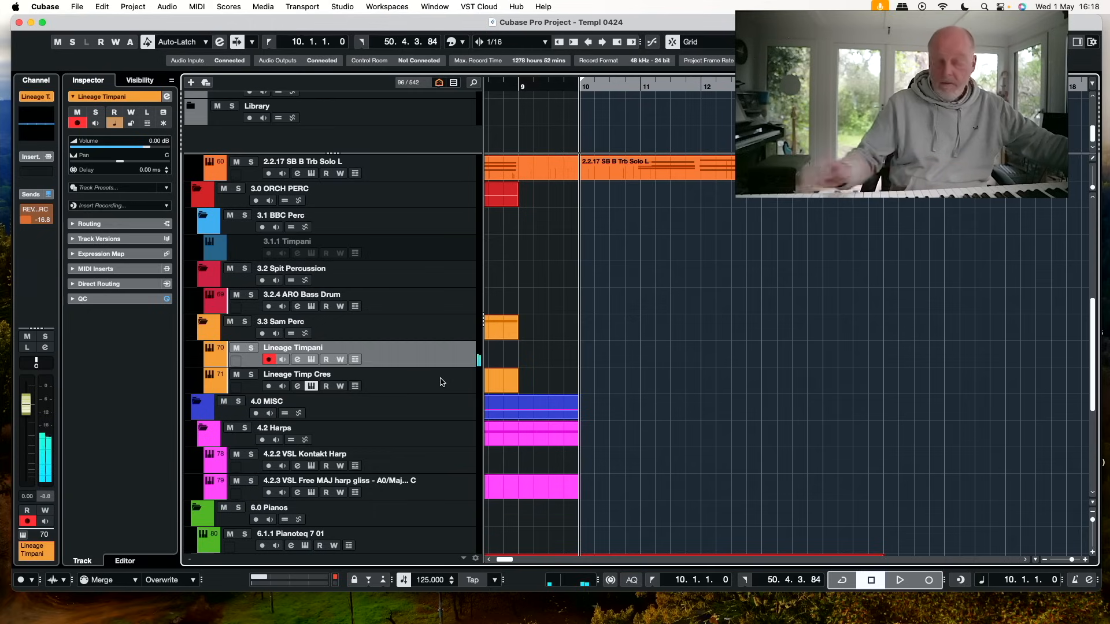
pyautogui.press('KP_Multiply')
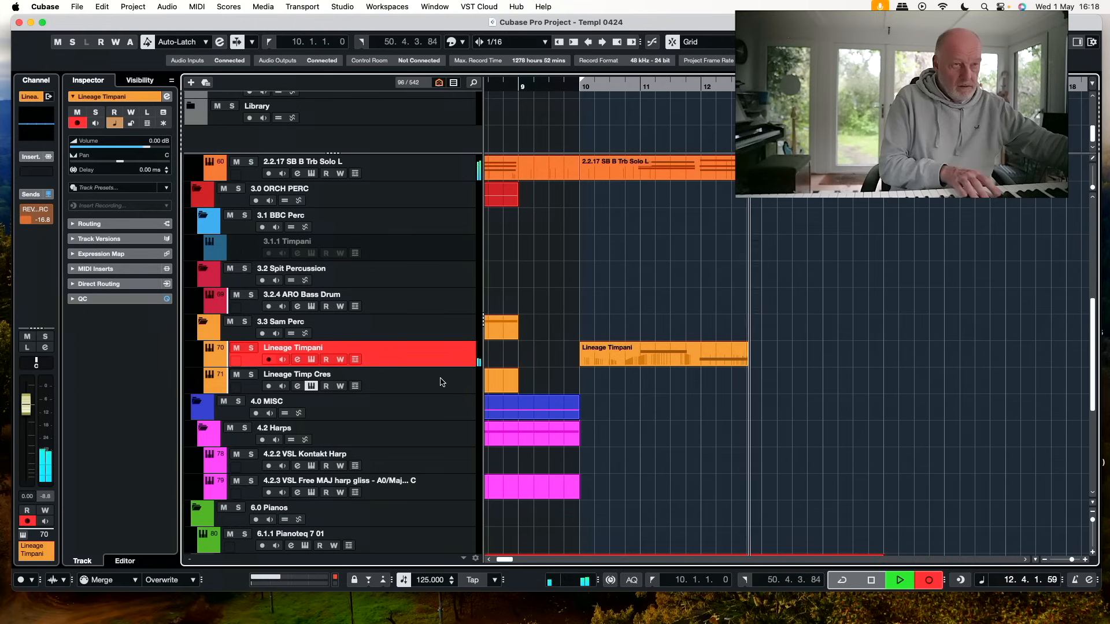
pyautogui.press('space')
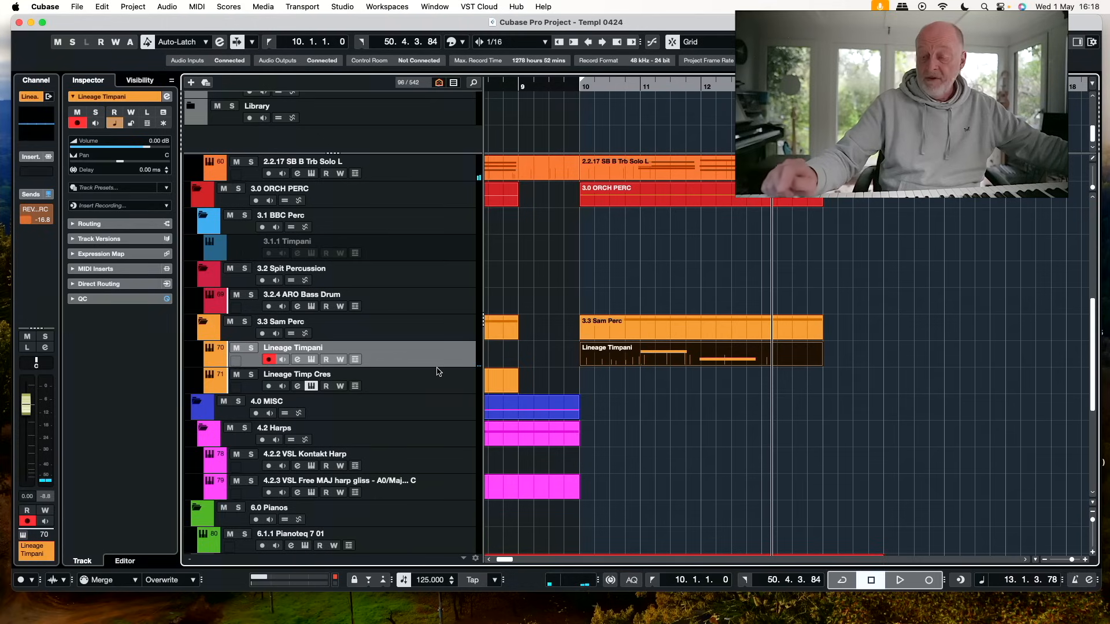
# Duplicate the Lineage Timpani track and switch the copy's Kontakt instrument to the Tremolo articulation
pyautogui.press('super+shift+d')
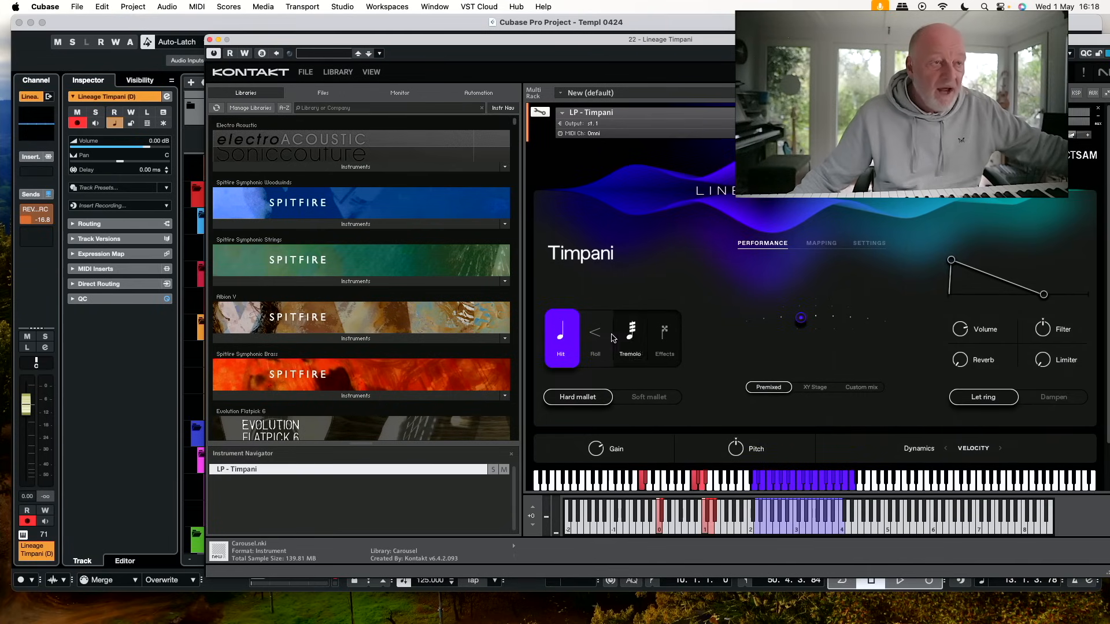
pyautogui.click(598, 340)
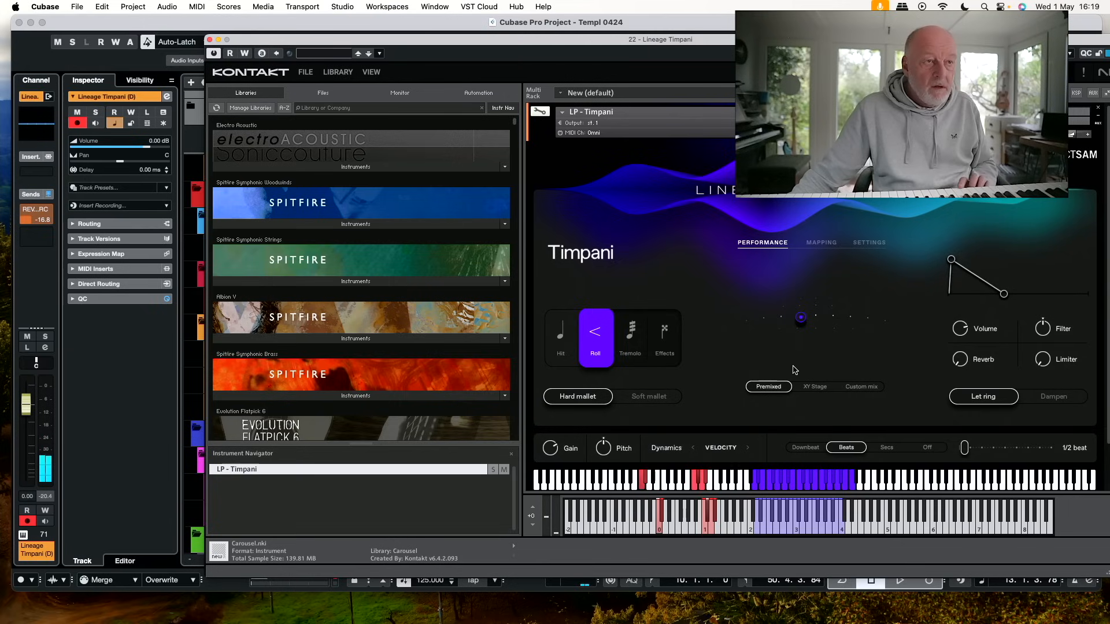
pyautogui.click(634, 332)
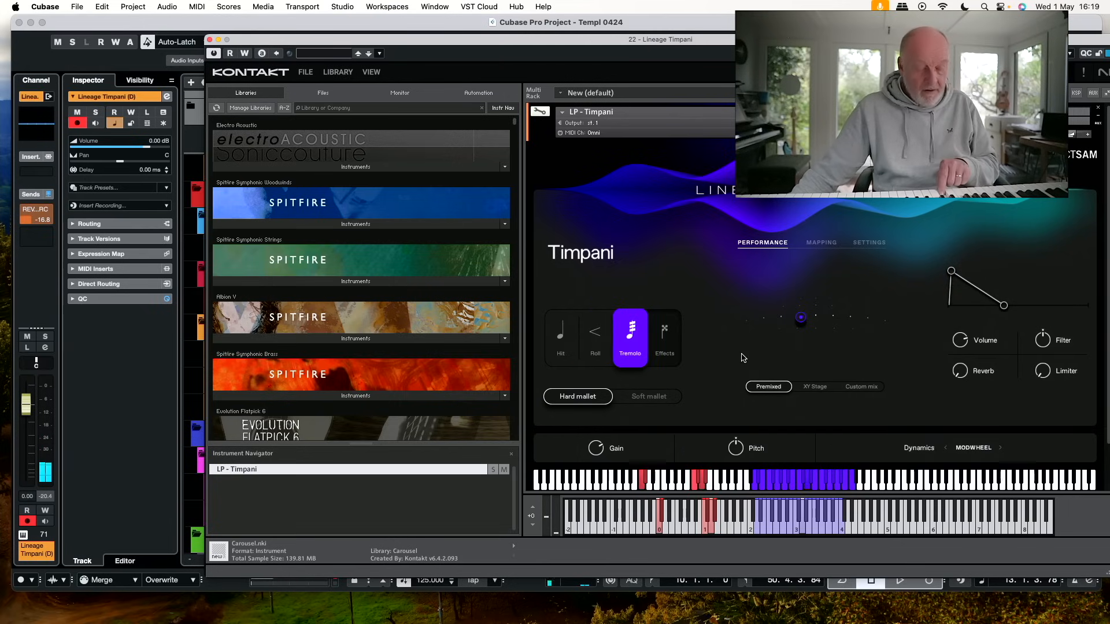
pyautogui.click(210, 39)
# Move the playhead to bar 11 and record a timpani tremolo part on the Lineage Timpani (D) track
pyautogui.click(634, 82)
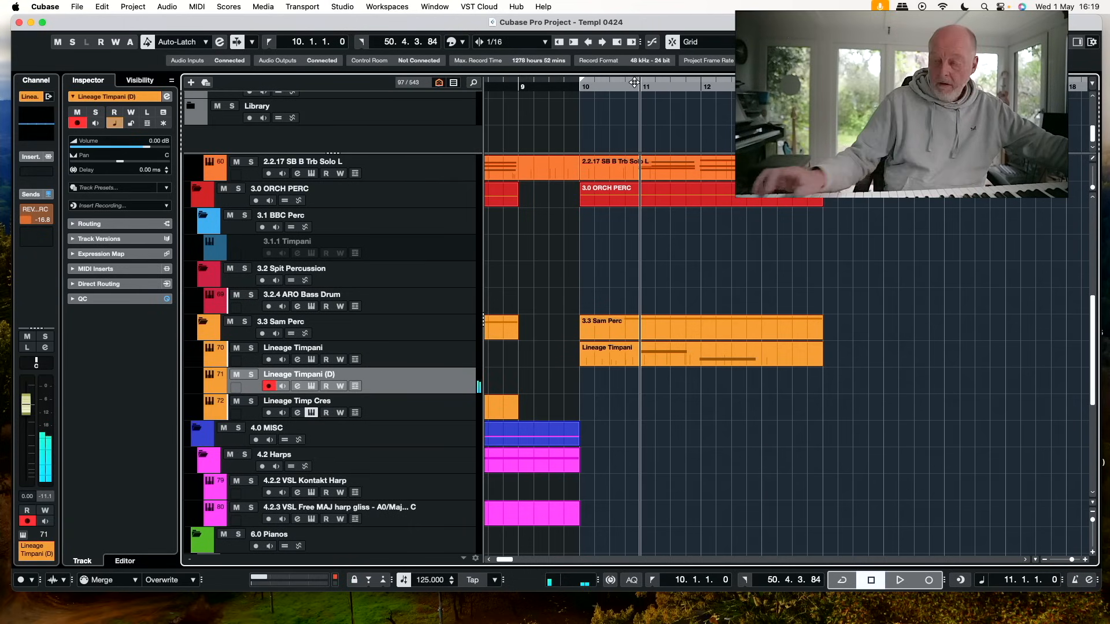
pyautogui.press('KP_Multiply')
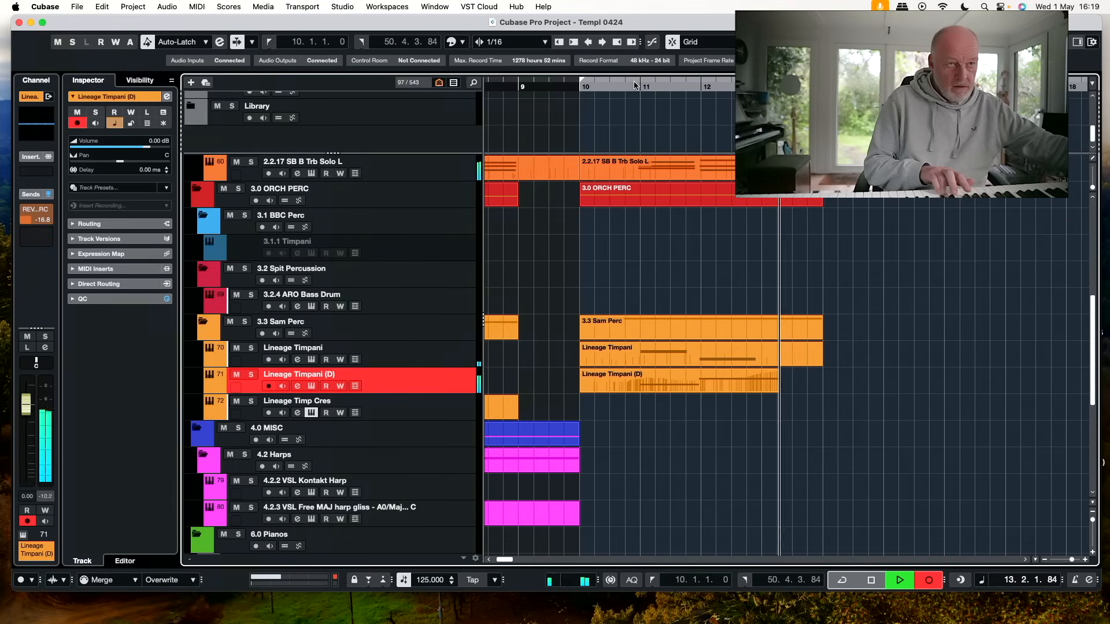
pyautogui.press('space')
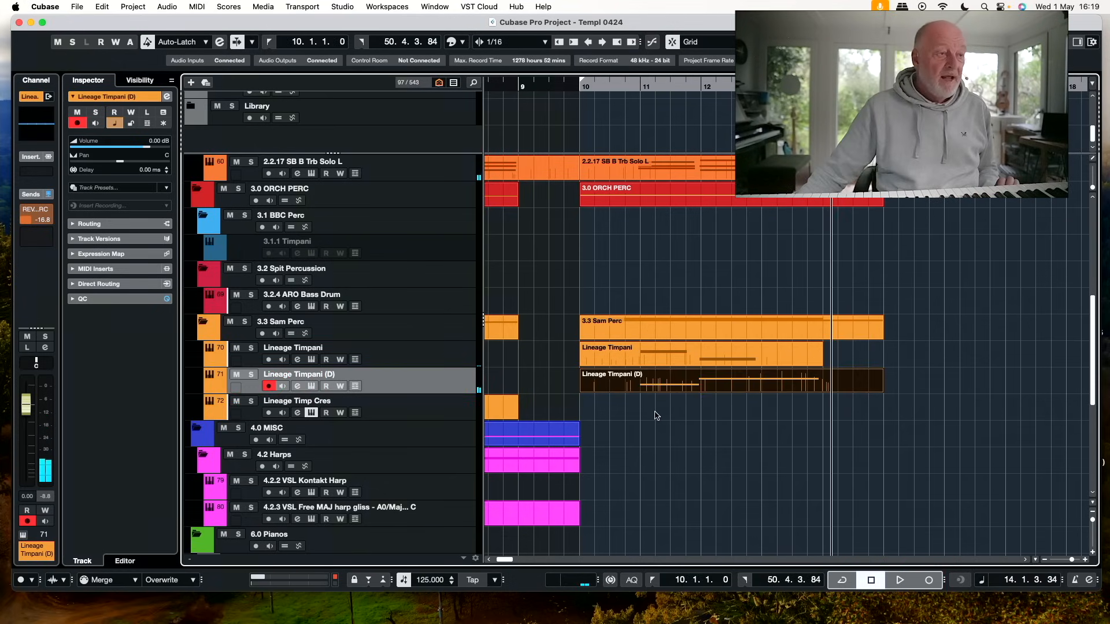
# Select the 4.2.2 VSL Kontakt Harp track for recording
pyautogui.scroll(-4, 436, 401)
pyautogui.click(469, 397)
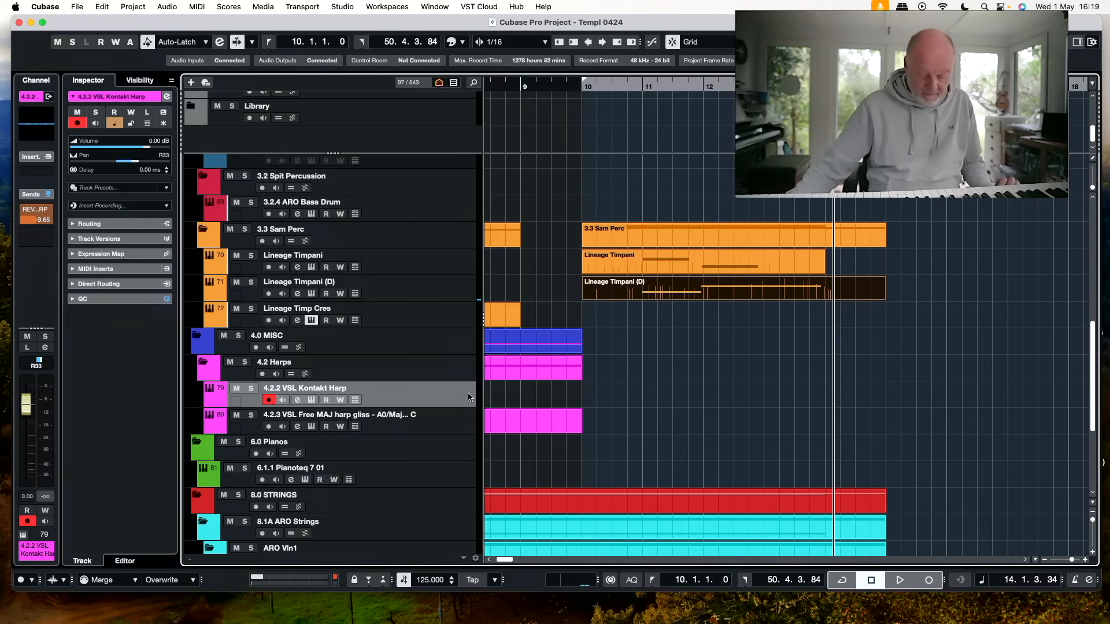
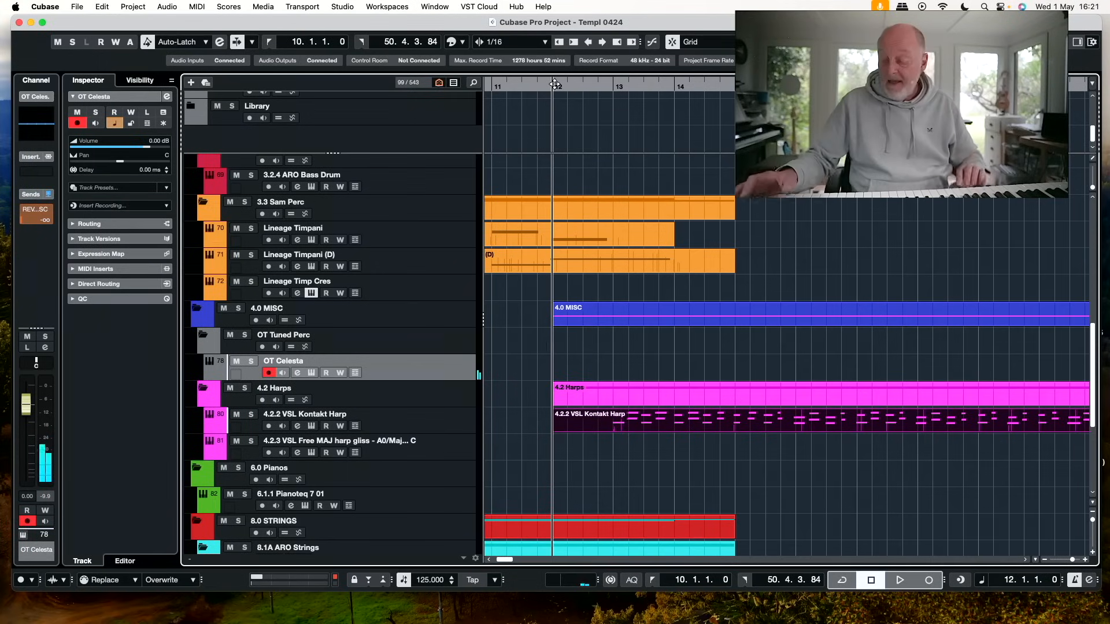
pyautogui.press('KP_Multiply')
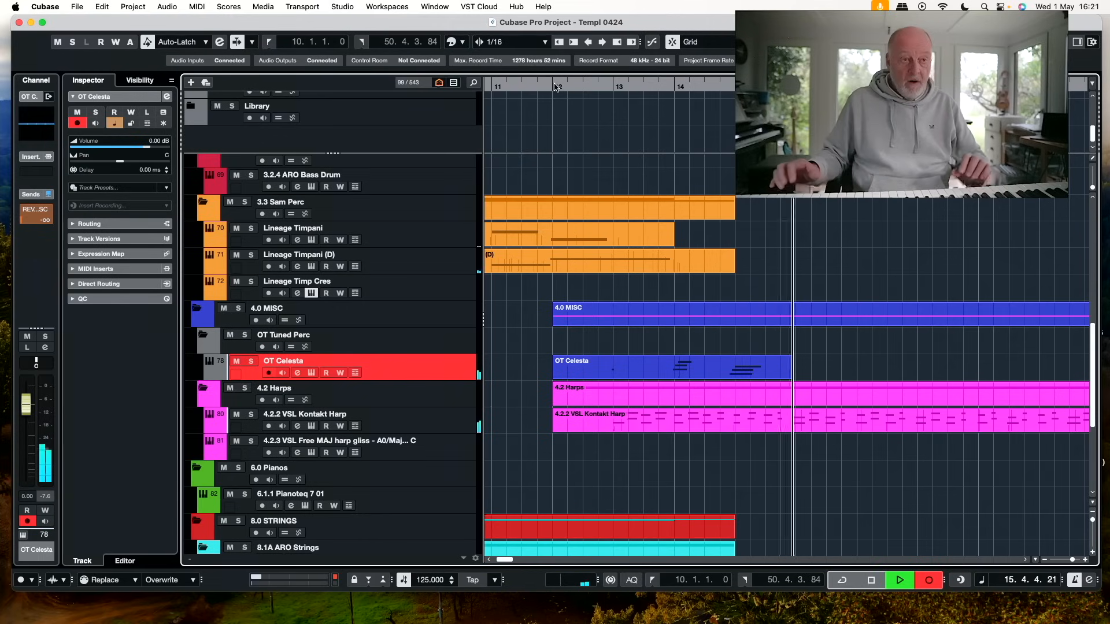
pyautogui.press('space')
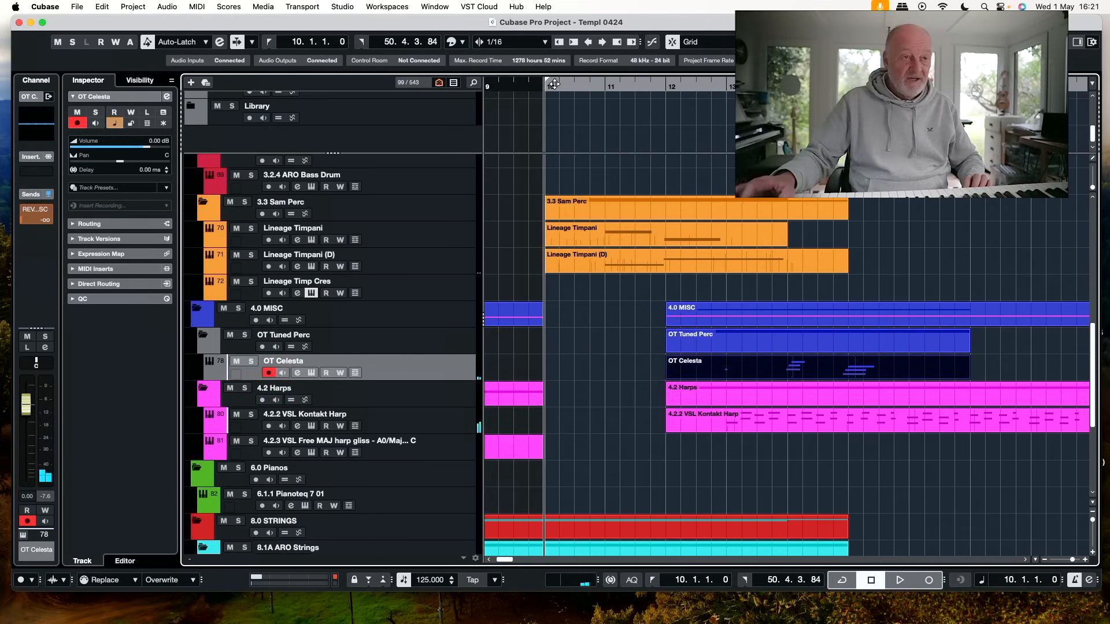
pyautogui.press('KP_Multiply')
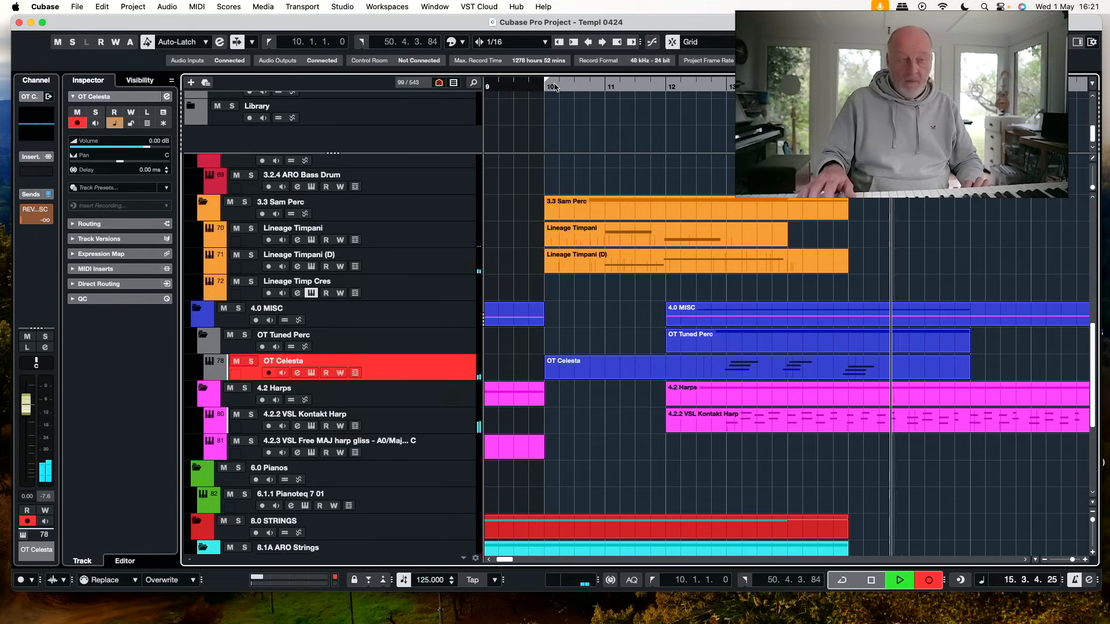
pyautogui.press('space')
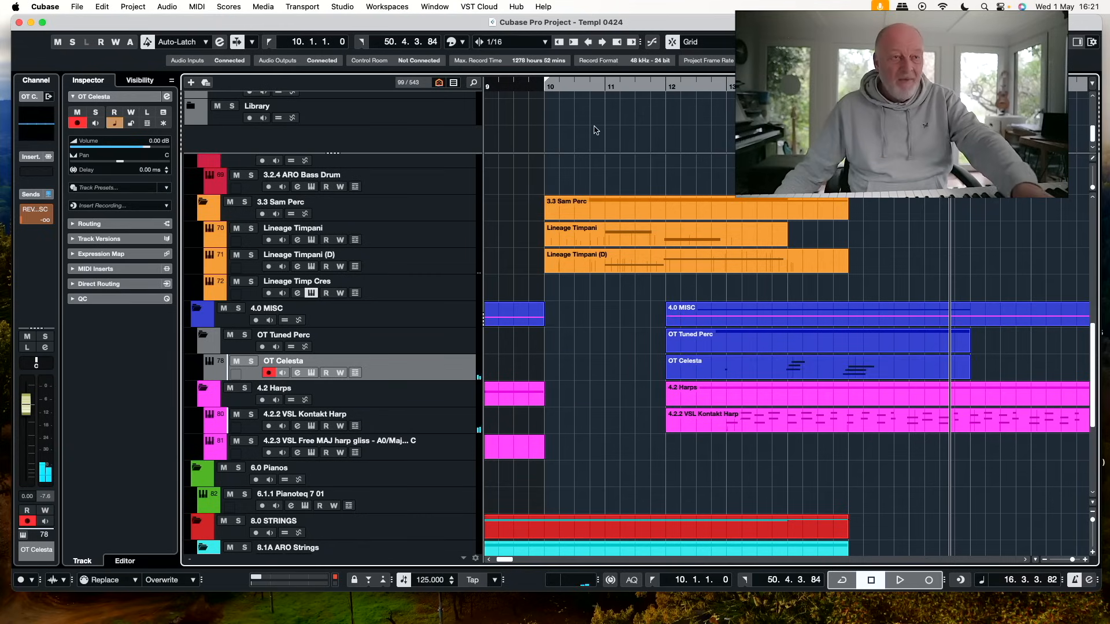
pyautogui.click(833, 367)
pyautogui.press('Delete')
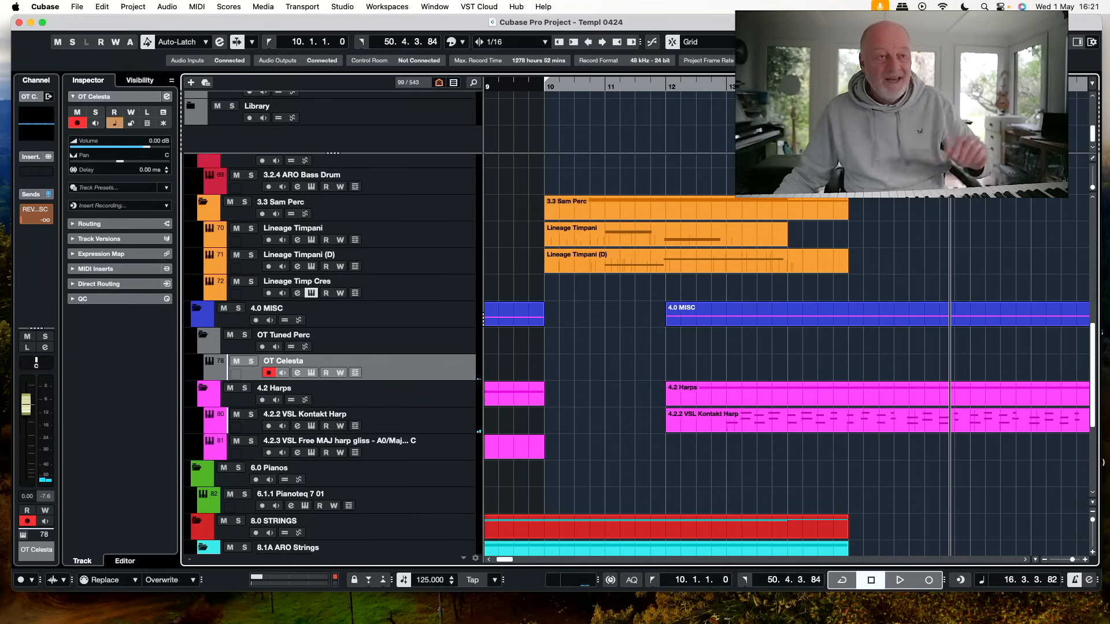
pyautogui.click(788, 87)
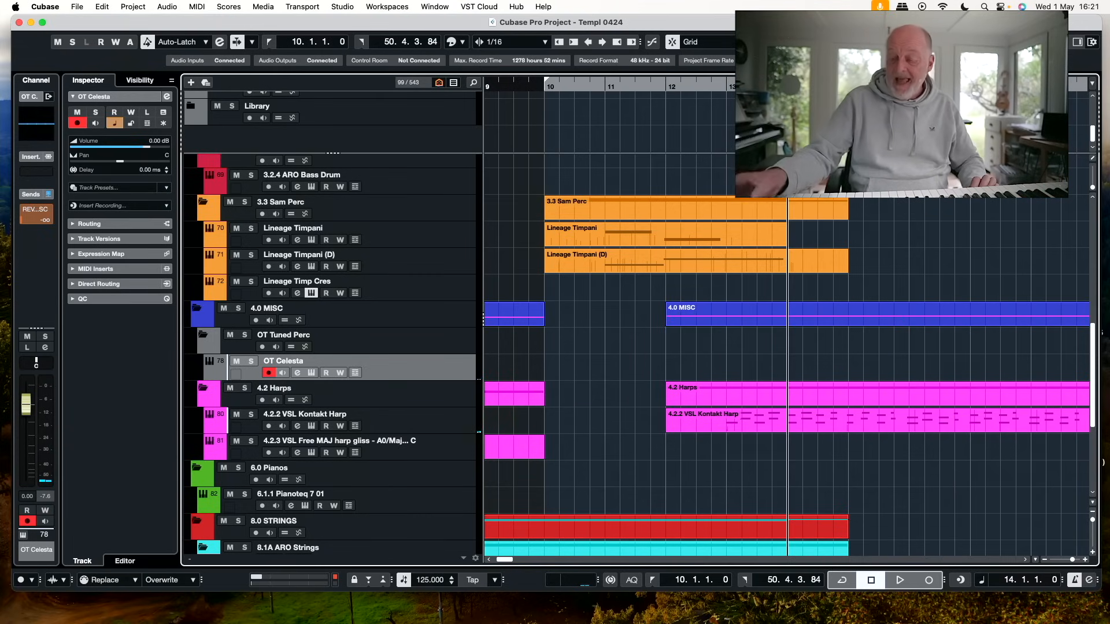
pyautogui.press('super+KP_1')
pyautogui.press('KP_Multiply')
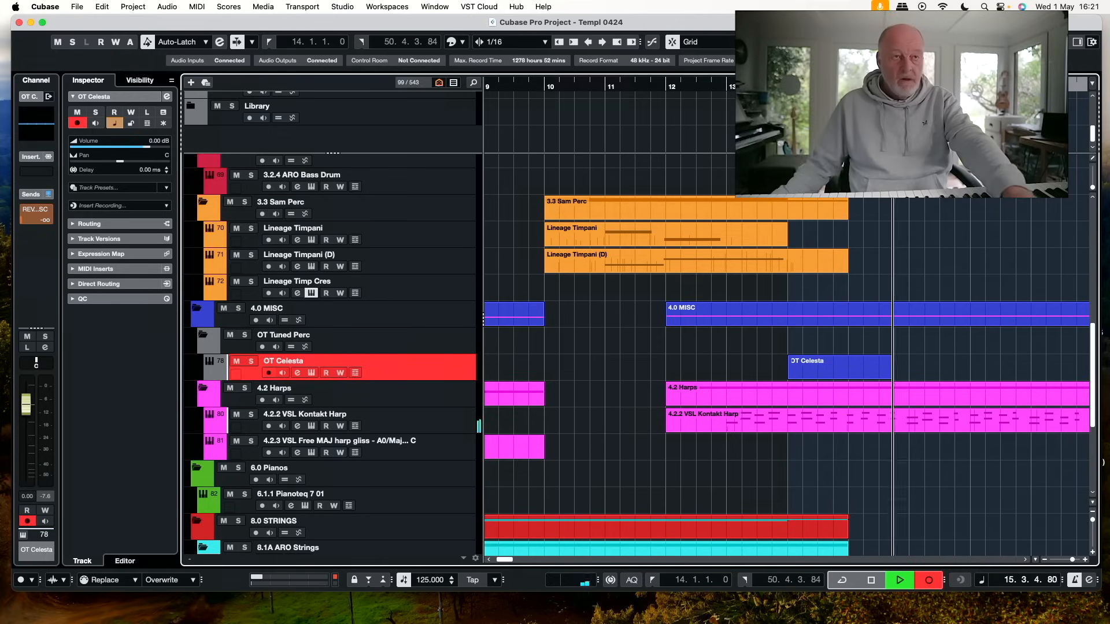
pyautogui.press('space')
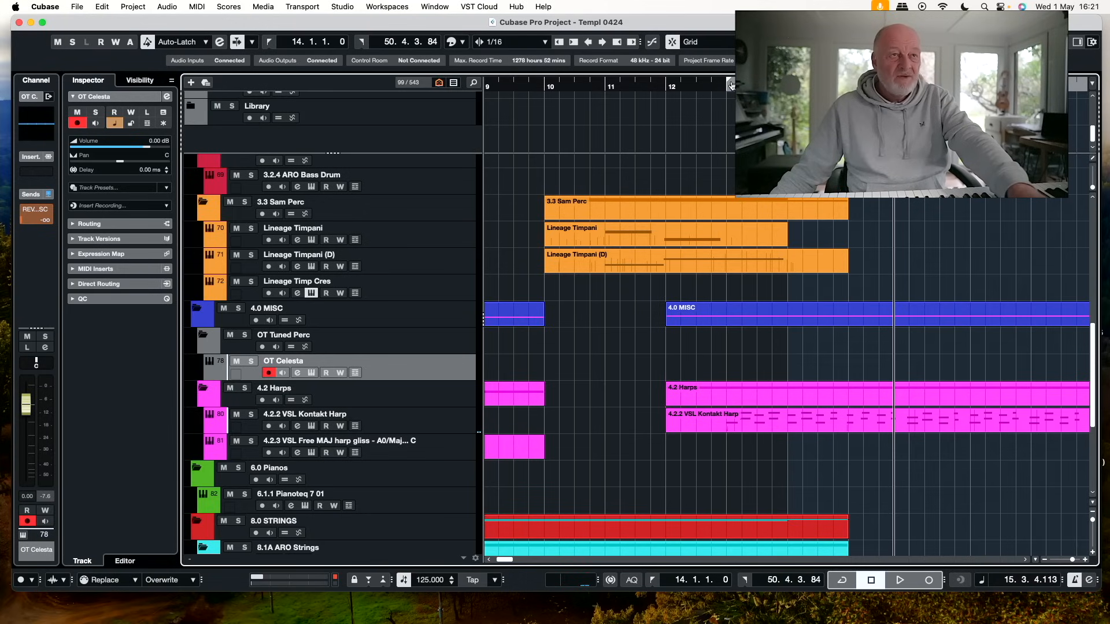
# Record a celesta part on the OT Celesta track from bar 13, discarding the first take and recording it again
pyautogui.press('KP_1')
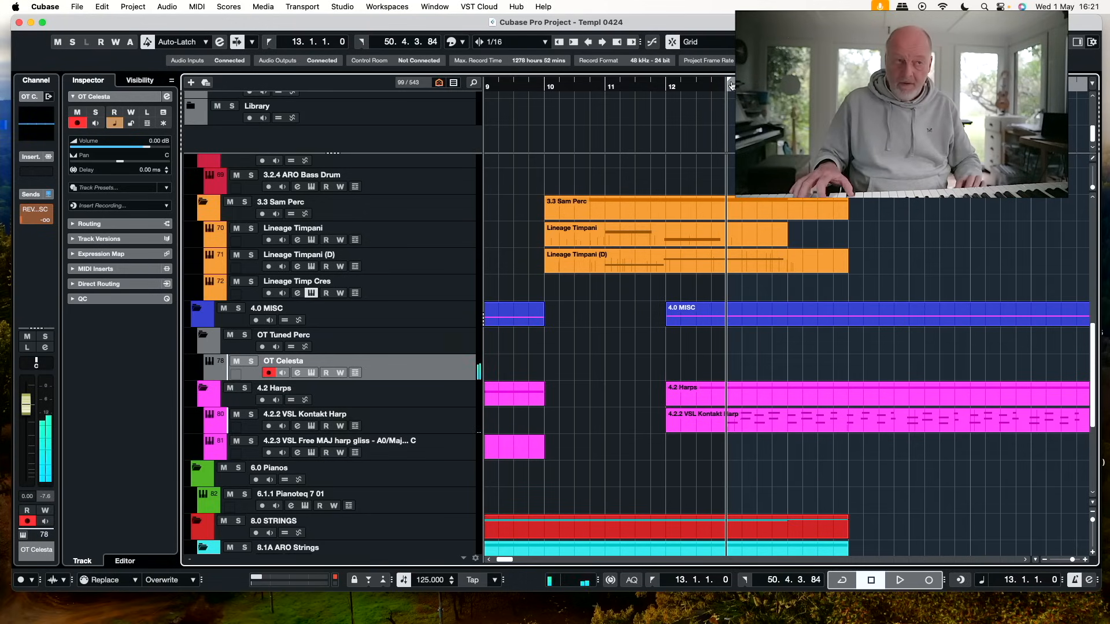
pyautogui.press('KP_Multiply')
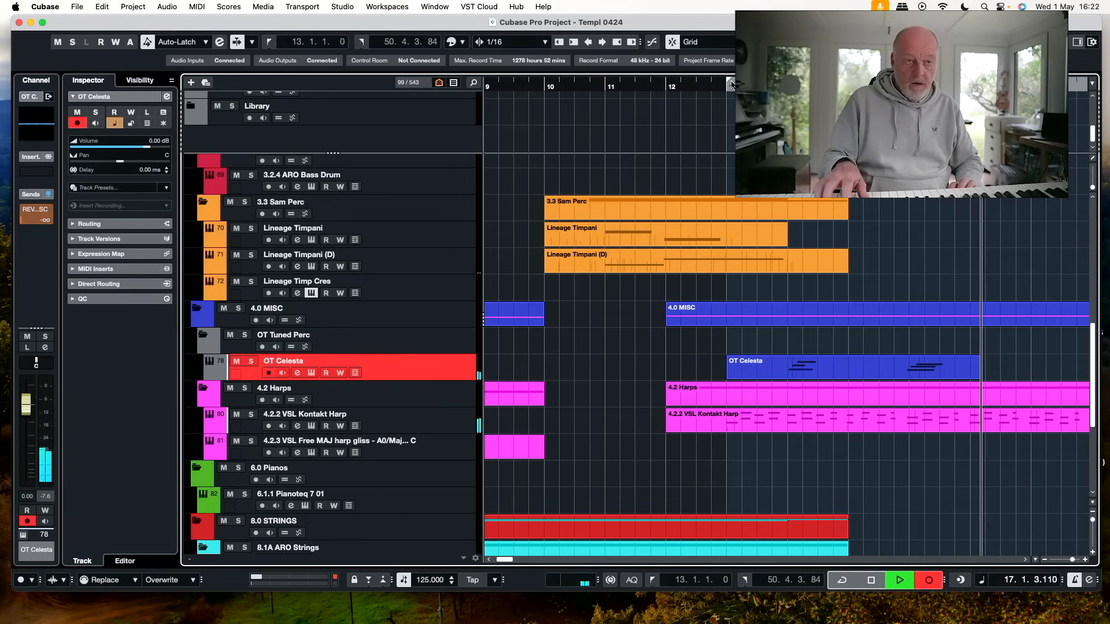
pyautogui.press('space')
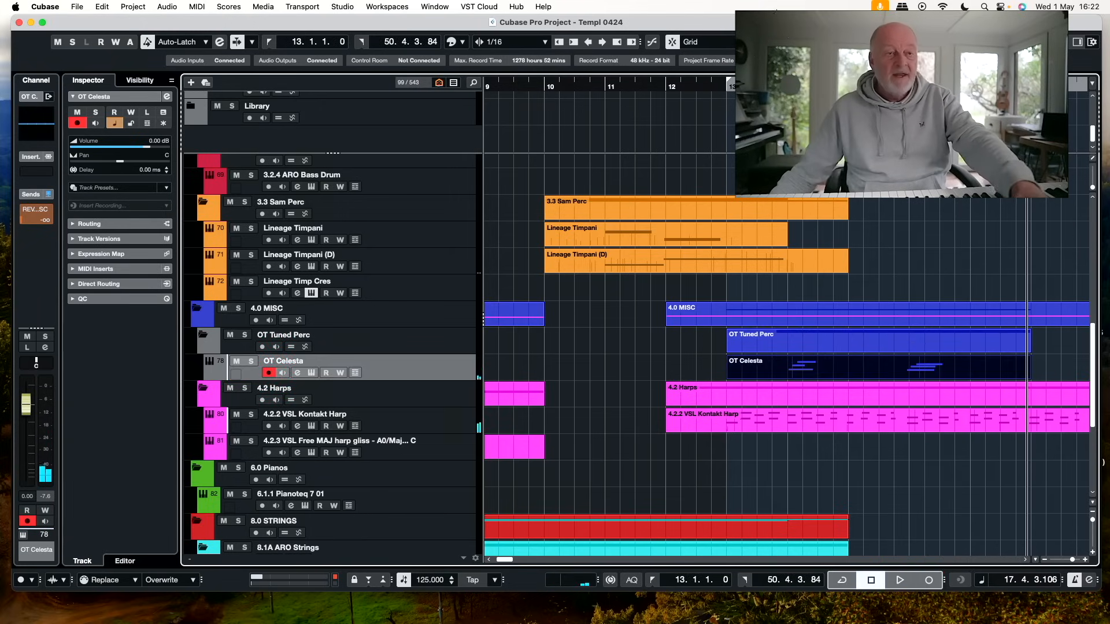
pyautogui.press('super+z')
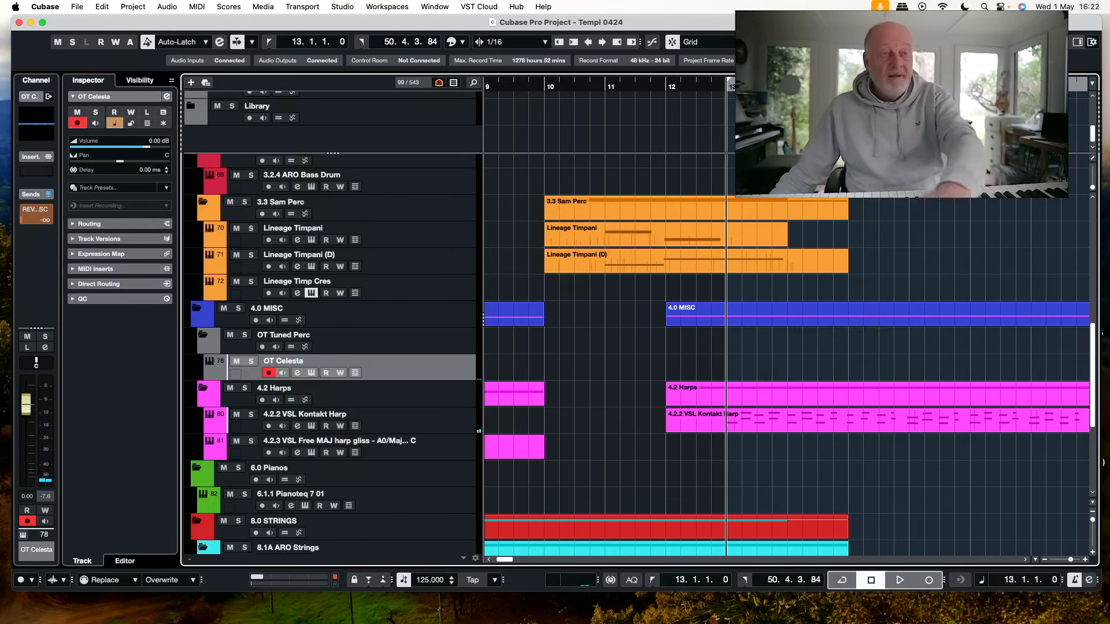
pyautogui.press('KP_Multiply')
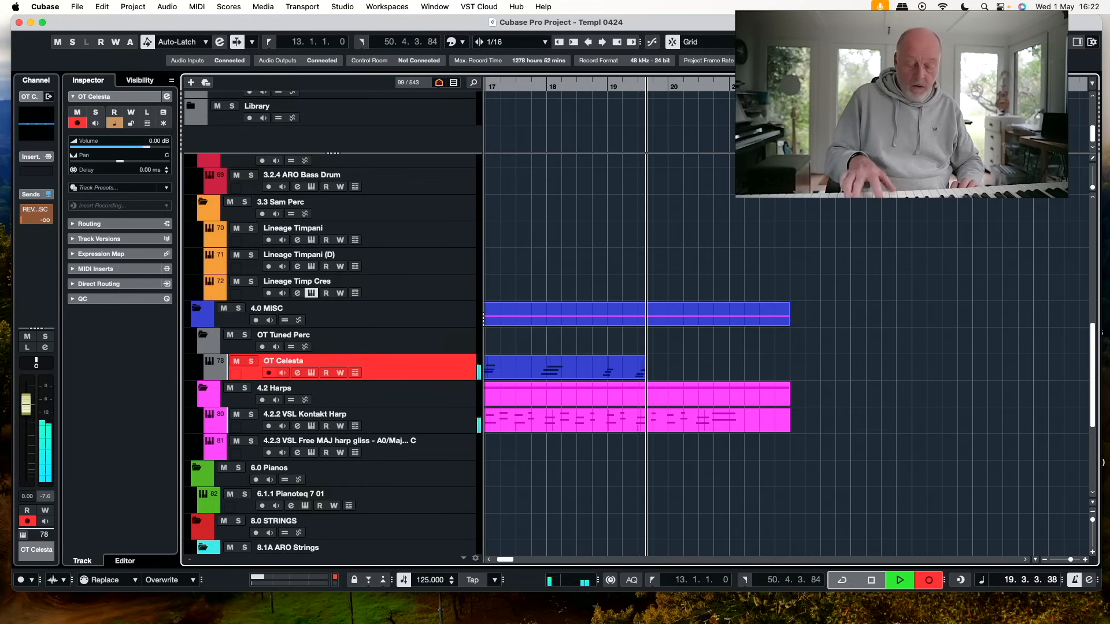
pyautogui.press('space')
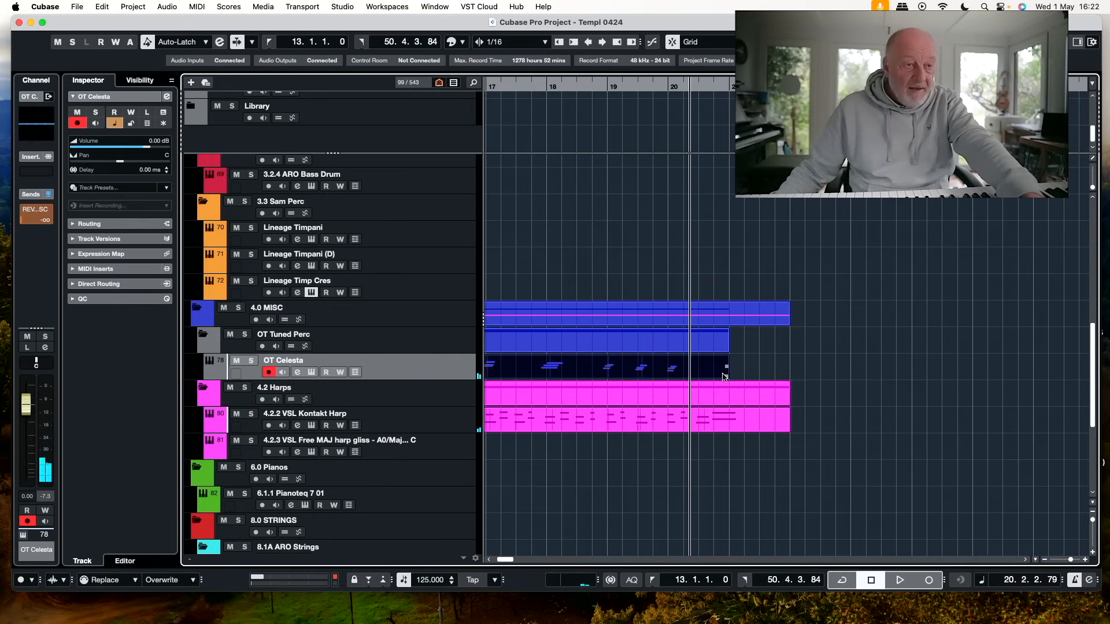
# Trim the end of the celesta part back to beat 4 of bar 18 and play back the surrounding passage
pyautogui.moveTo(726, 377); pyautogui.dragTo(593, 377)
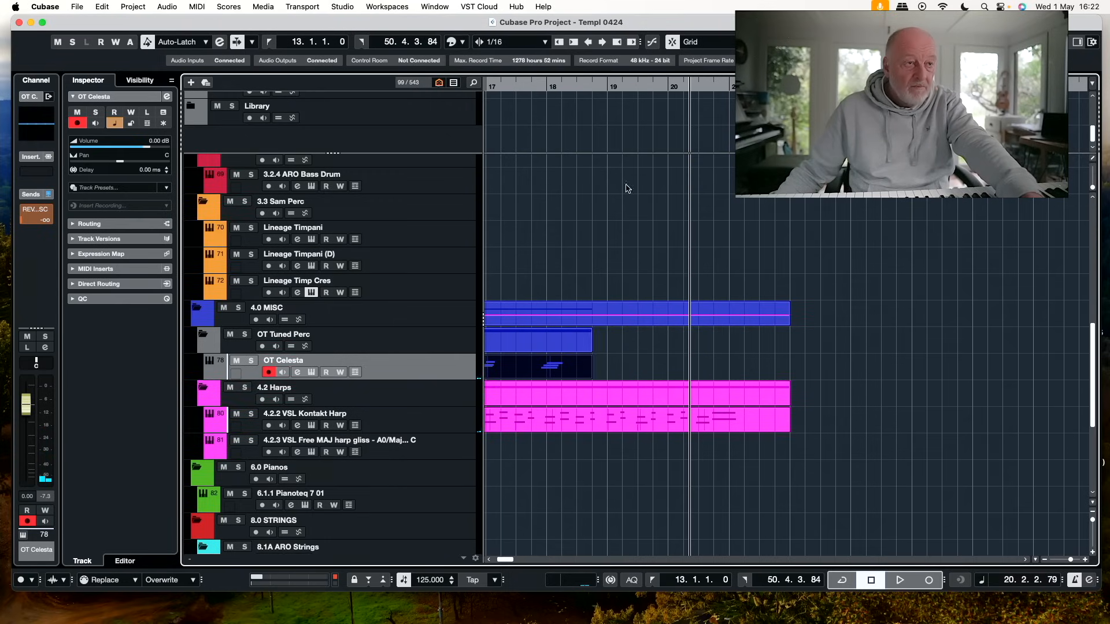
pyautogui.click(602, 87)
pyautogui.press('space')
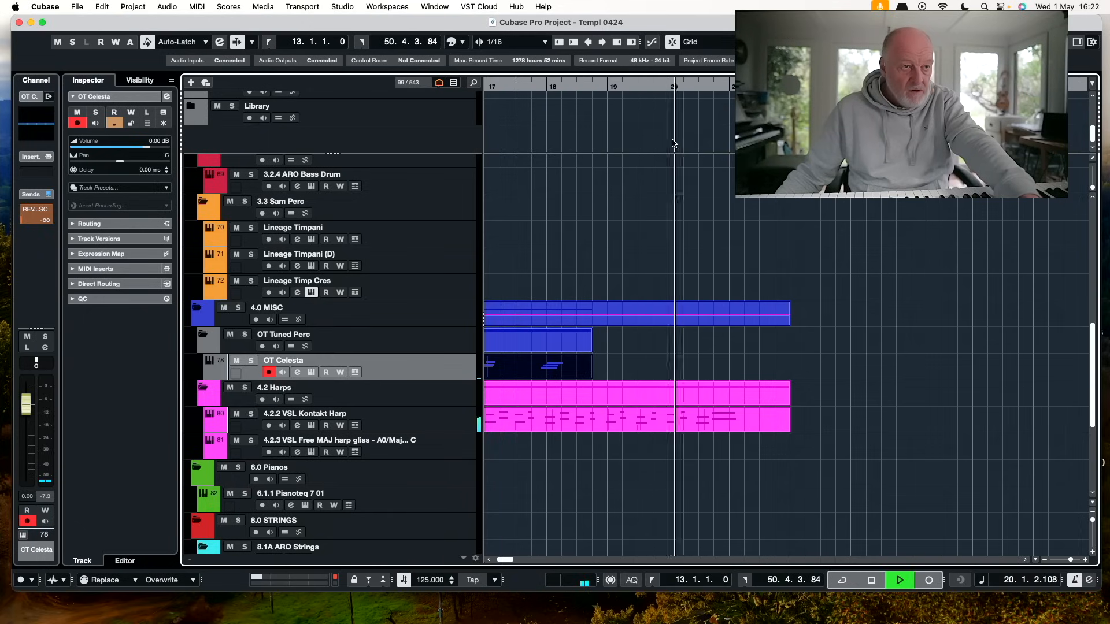
pyautogui.press('space')
pyautogui.click(523, 85)
pyautogui.press('space')
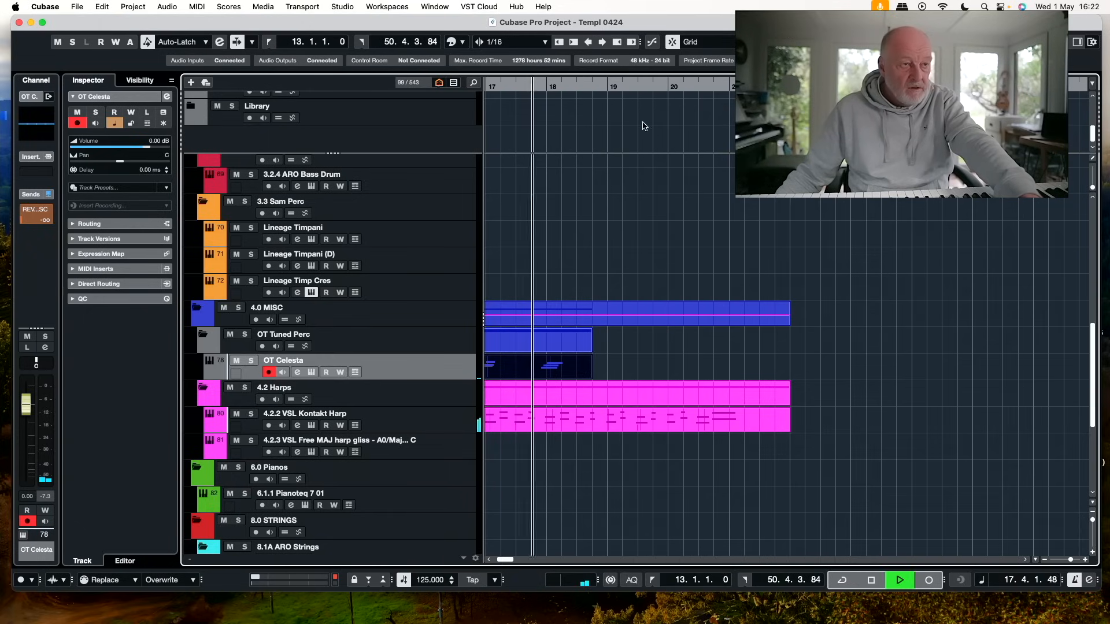
pyautogui.press('space')
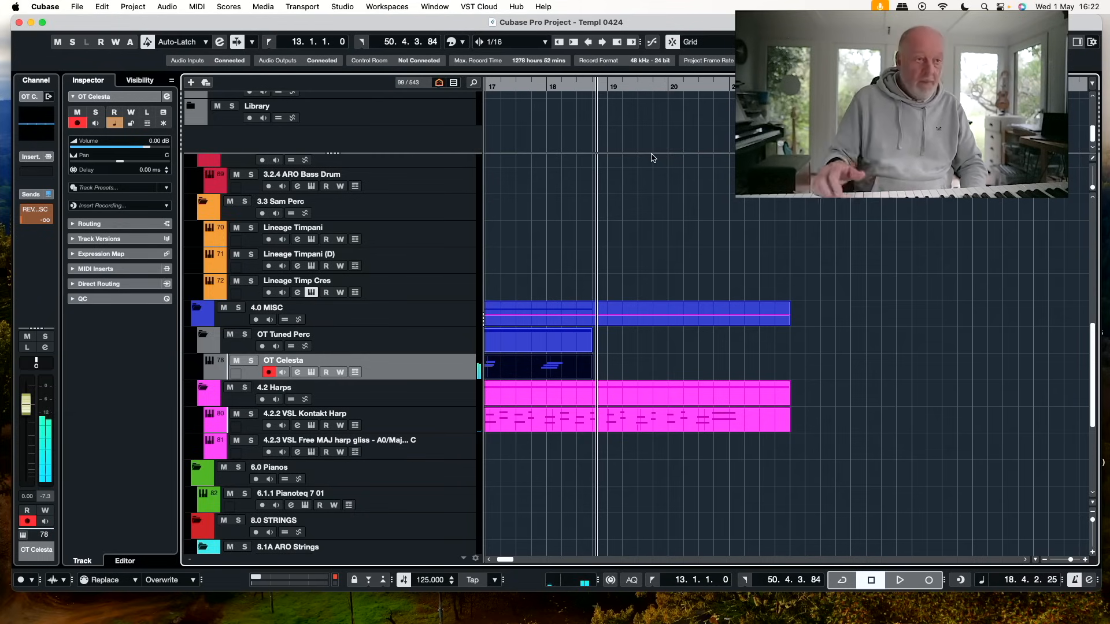
# Set the MIDI record mode to Merge and record the rest of the celesta part from bar 17, beat 3
pyautogui.click(114, 575)
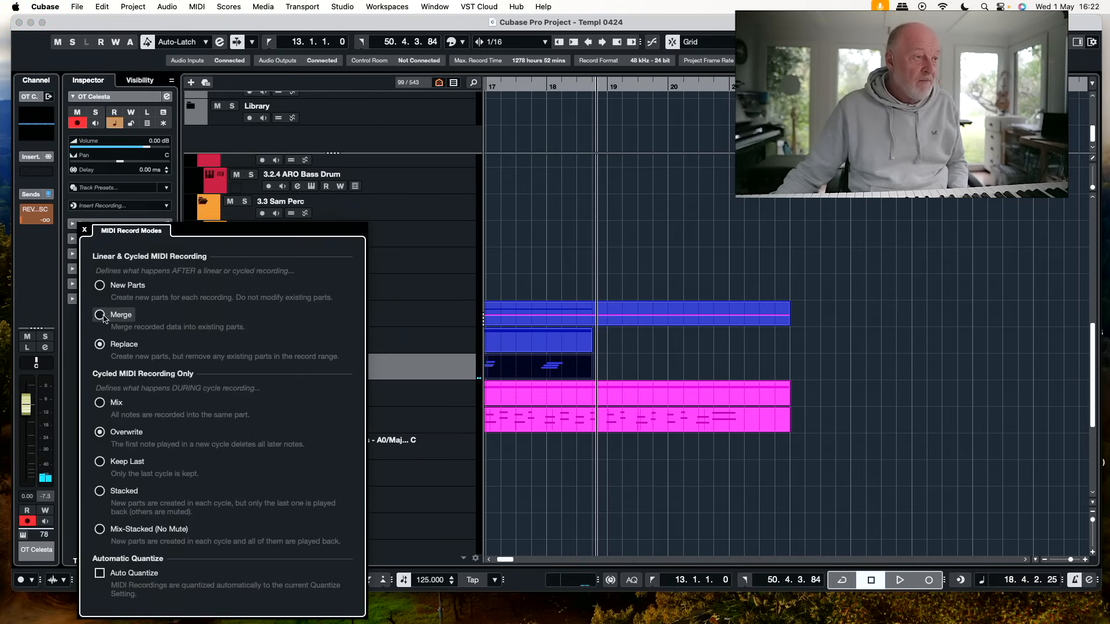
pyautogui.click(583, 257)
pyautogui.click(520, 83)
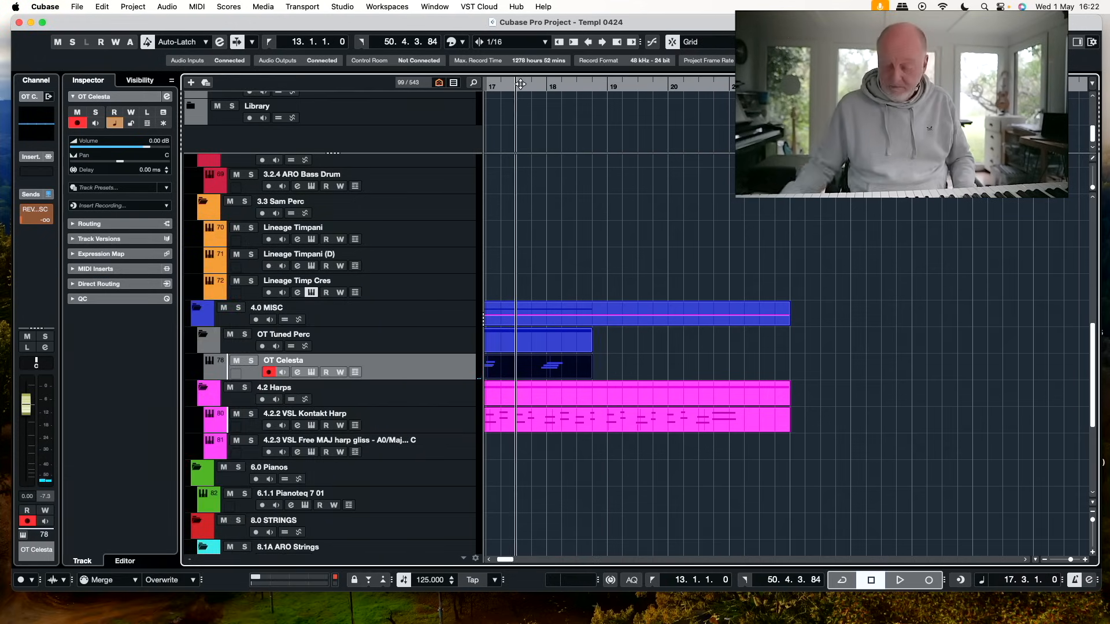
pyautogui.press('KP_Multiply')
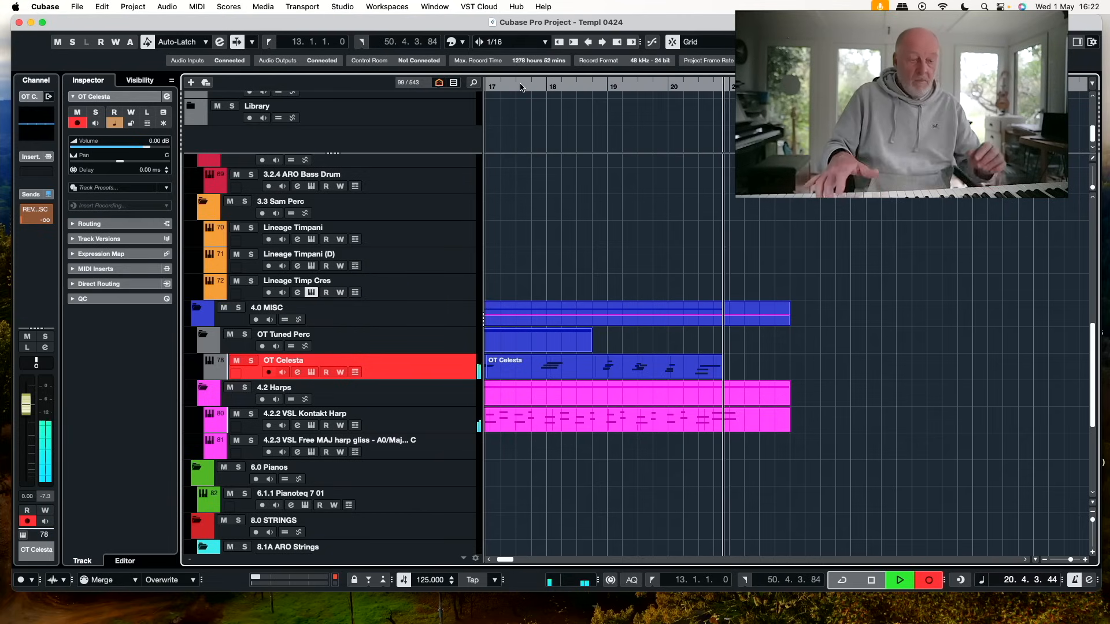
pyautogui.press('space')
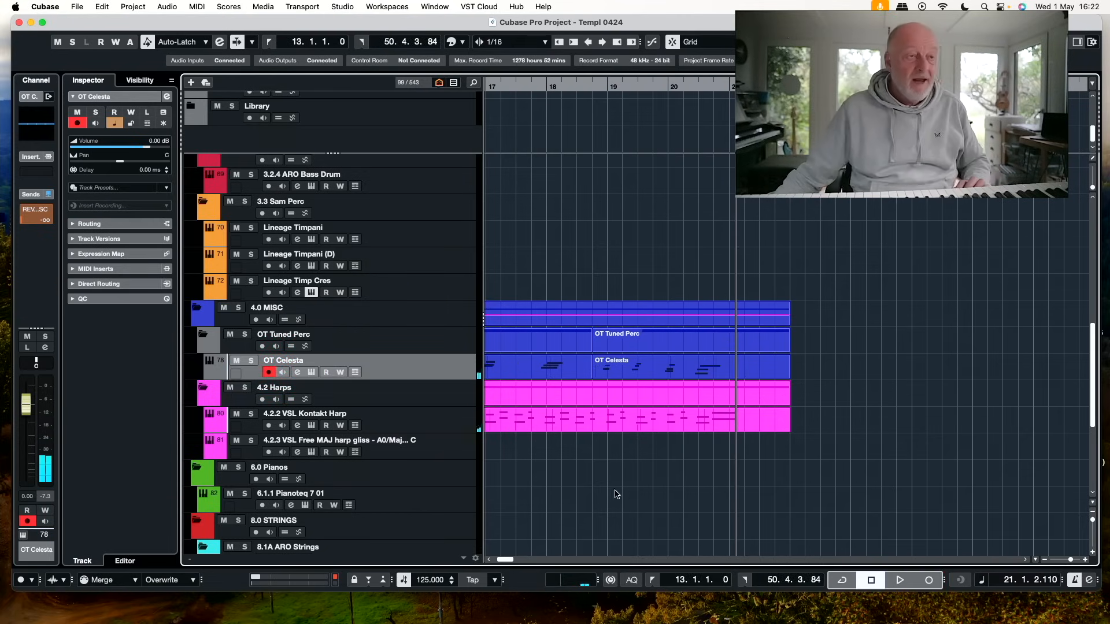
# Move the playhead to bar 14, search the tracks for "trem" and select the 8.4.27 SC Ens Trem track
pyautogui.hscroll(-5, 615, 492)
pyautogui.click(517, 86)
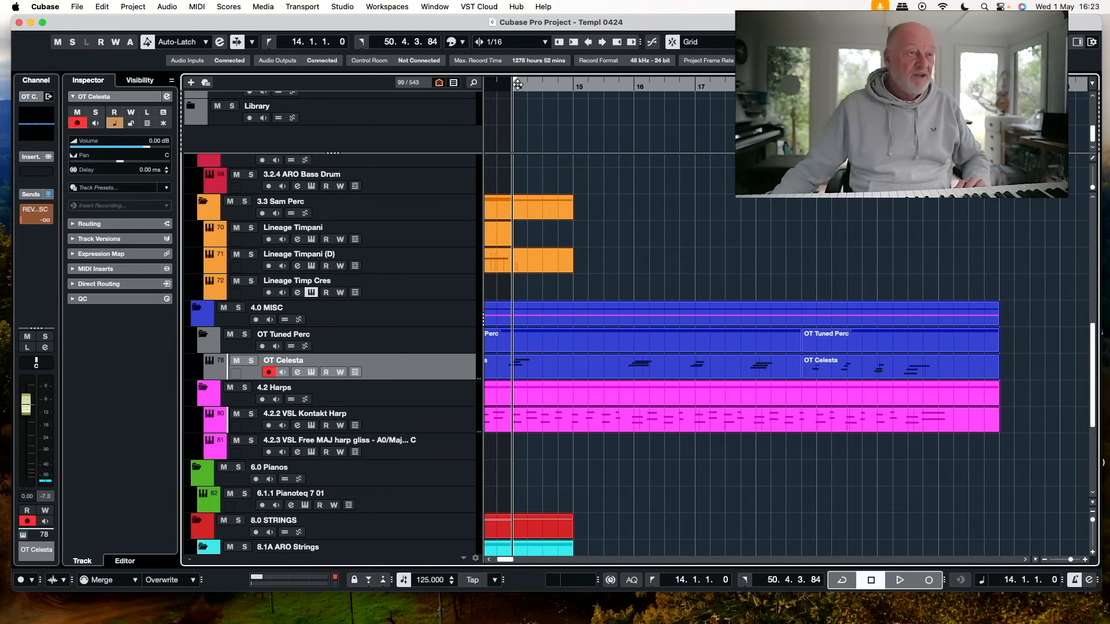
pyautogui.click(471, 85)
pyautogui.write('tem')
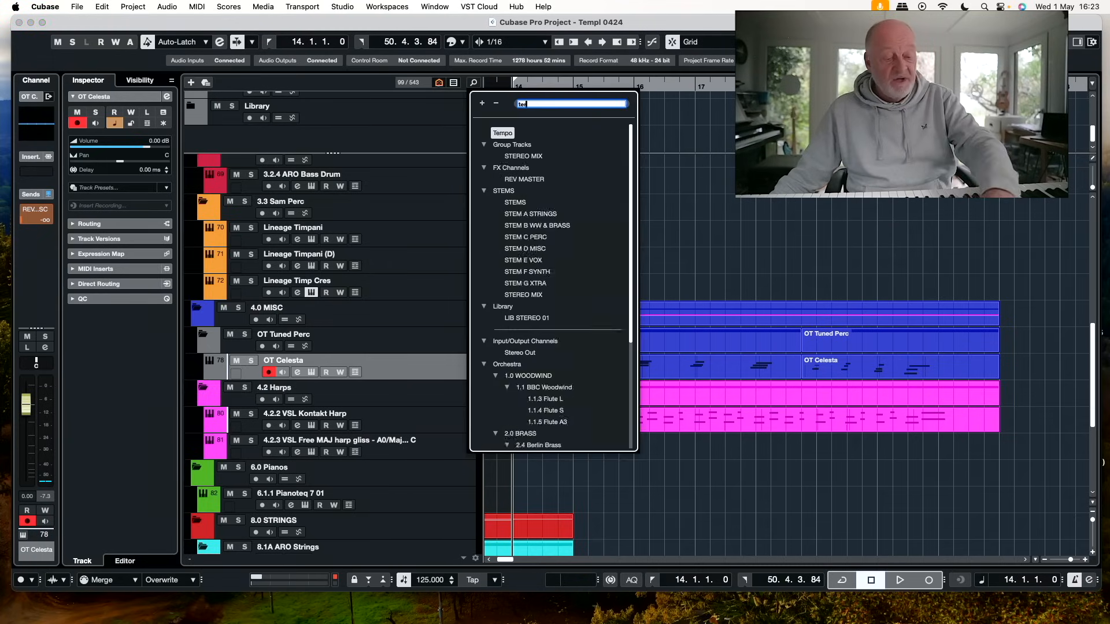
pyautogui.press('BackSpace')
pyautogui.press('BackSpace')
pyautogui.press('BackSpace')
pyautogui.press('BackSpace')
pyautogui.write('trem')
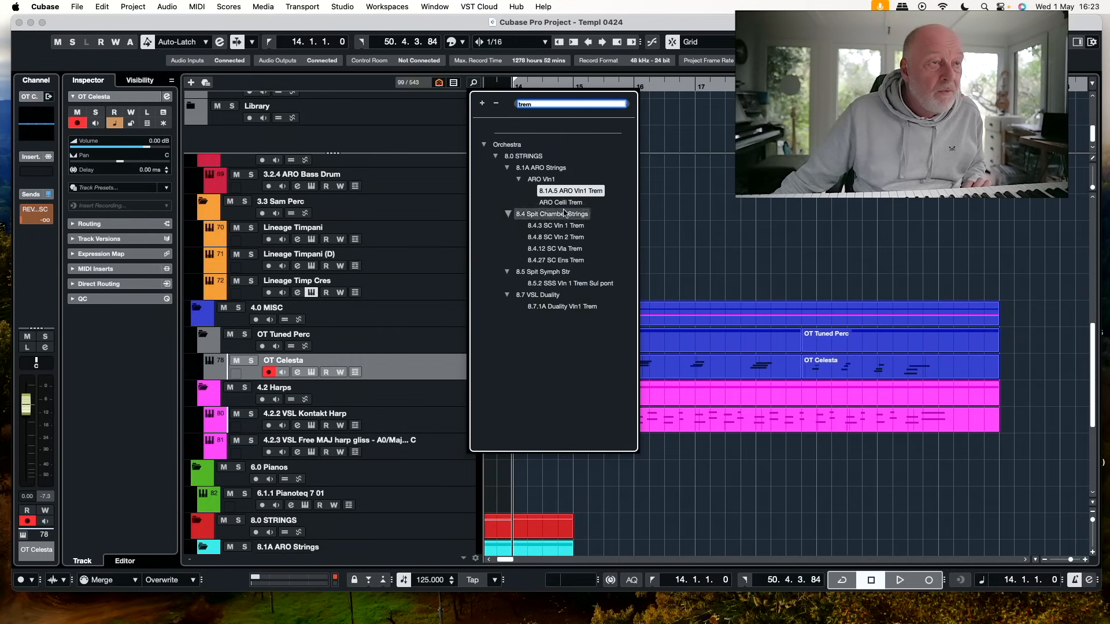
pyautogui.click(570, 261)
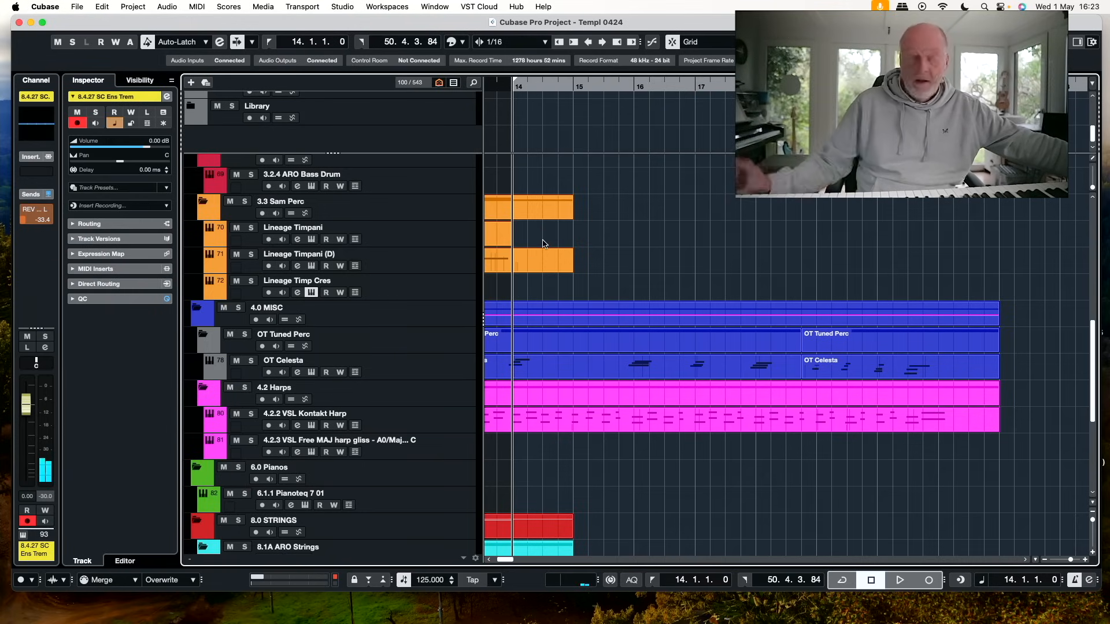
# Try recording a string tremolo part on the 8.4.27 SC Ens Trem track from bar 12, in two takes
pyautogui.hscroll(-10, 671, 455)
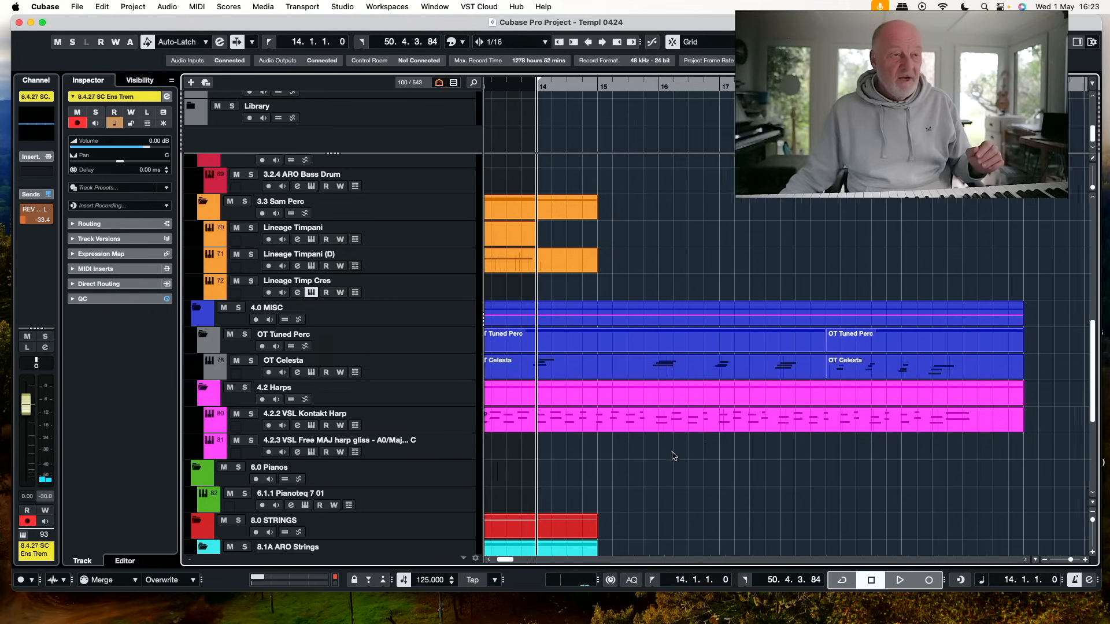
pyautogui.scroll(-4, 675, 456)
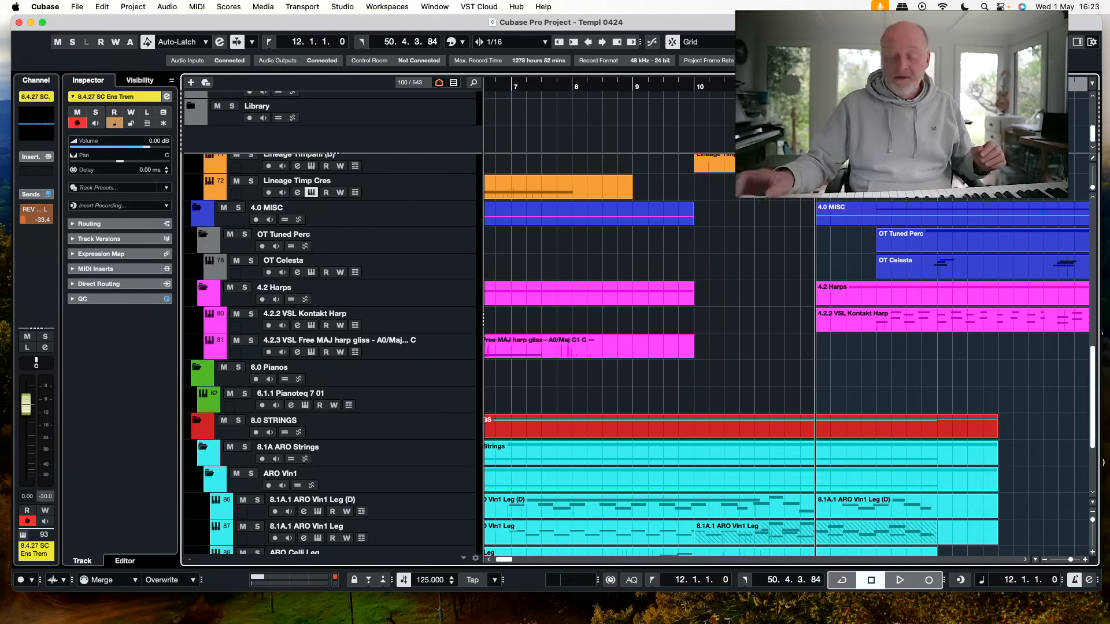
pyautogui.press('KP_Multiply')
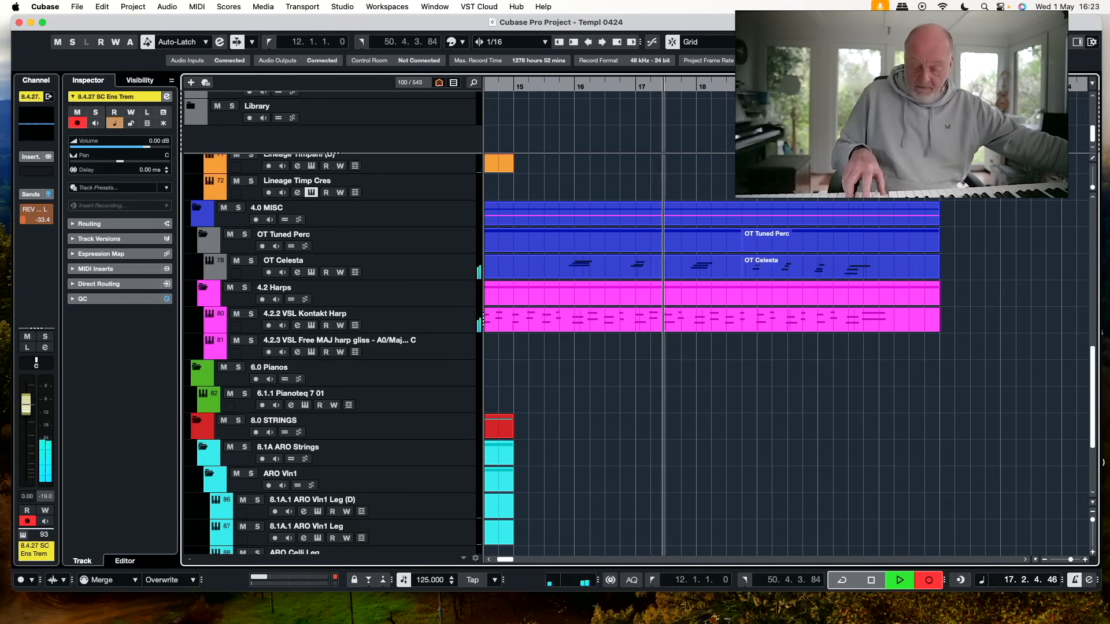
pyautogui.press('space')
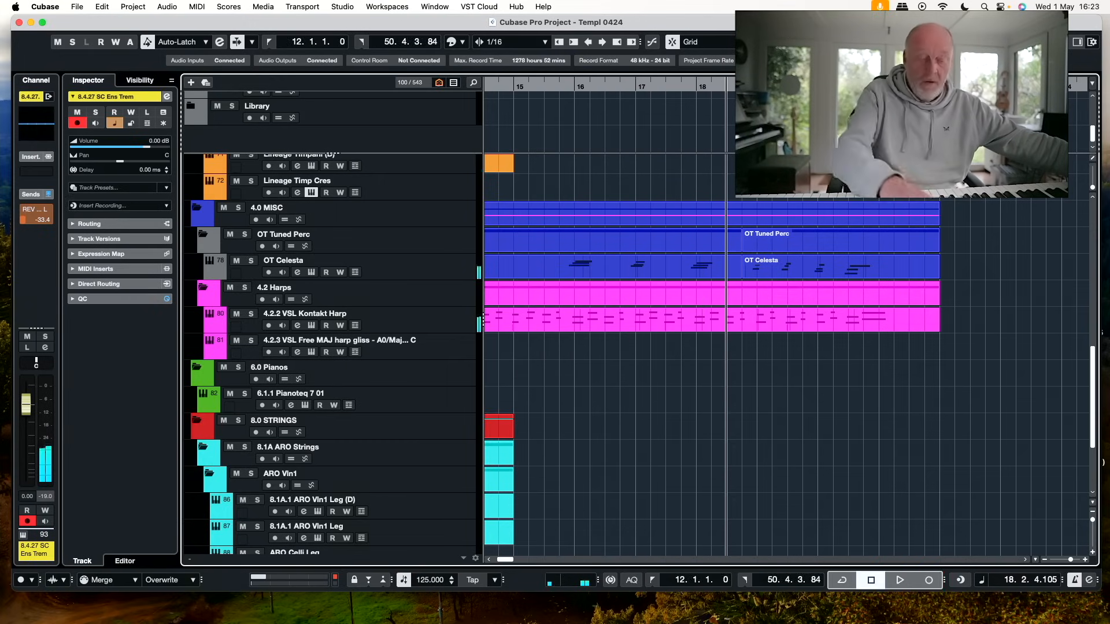
pyautogui.press('KP_1')
pyautogui.press('space')
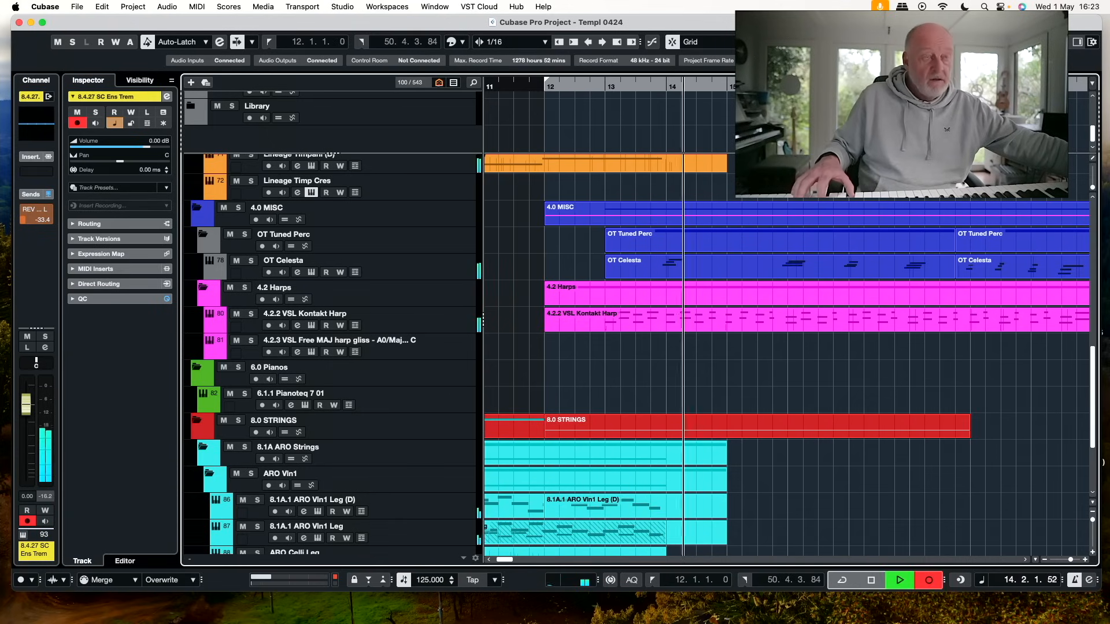
pyautogui.press('space')
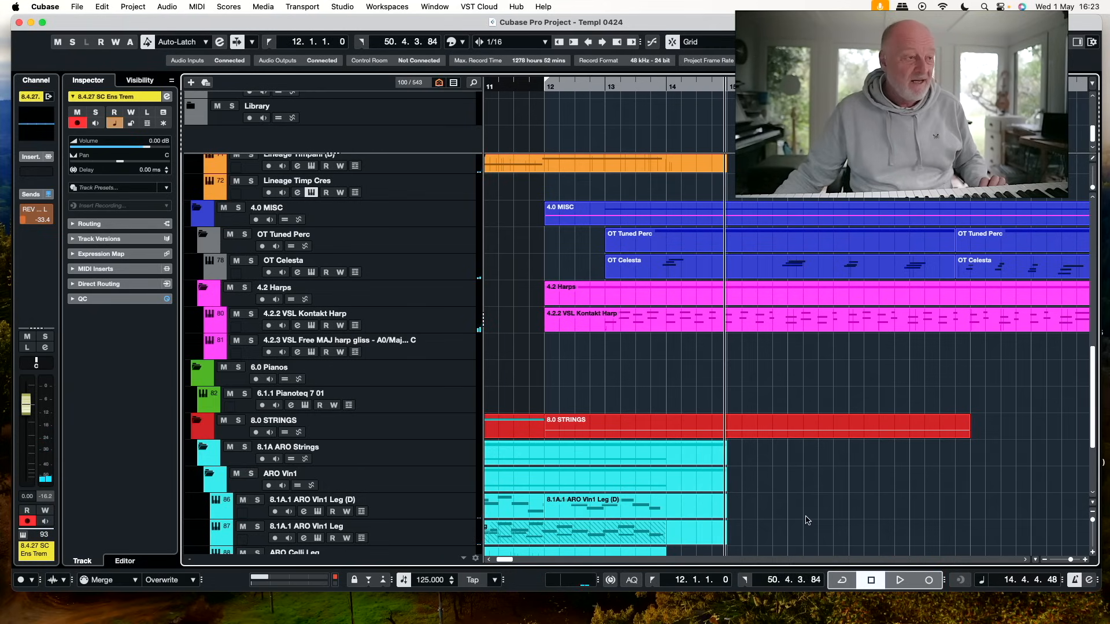
# Set the MIDI record mode to Replace and delete the recorded part on the 8.4.27 SC Ens Trem track
pyautogui.scroll(-5, 807, 520)
pyautogui.click(124, 582)
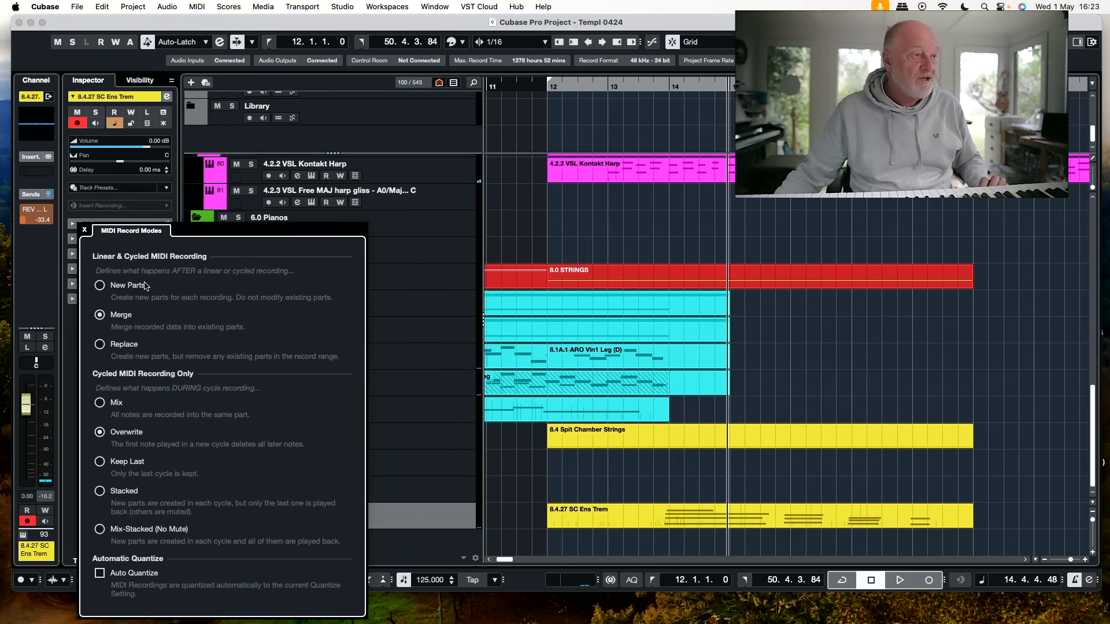
pyautogui.click(752, 515)
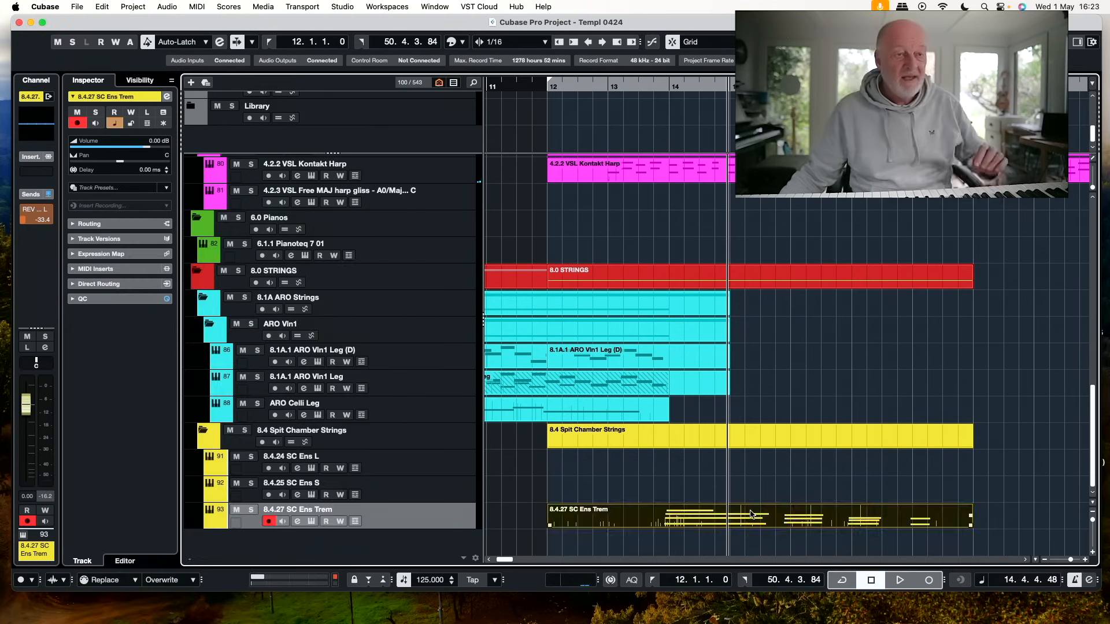
pyautogui.press('Delete')
pyautogui.click(671, 86)
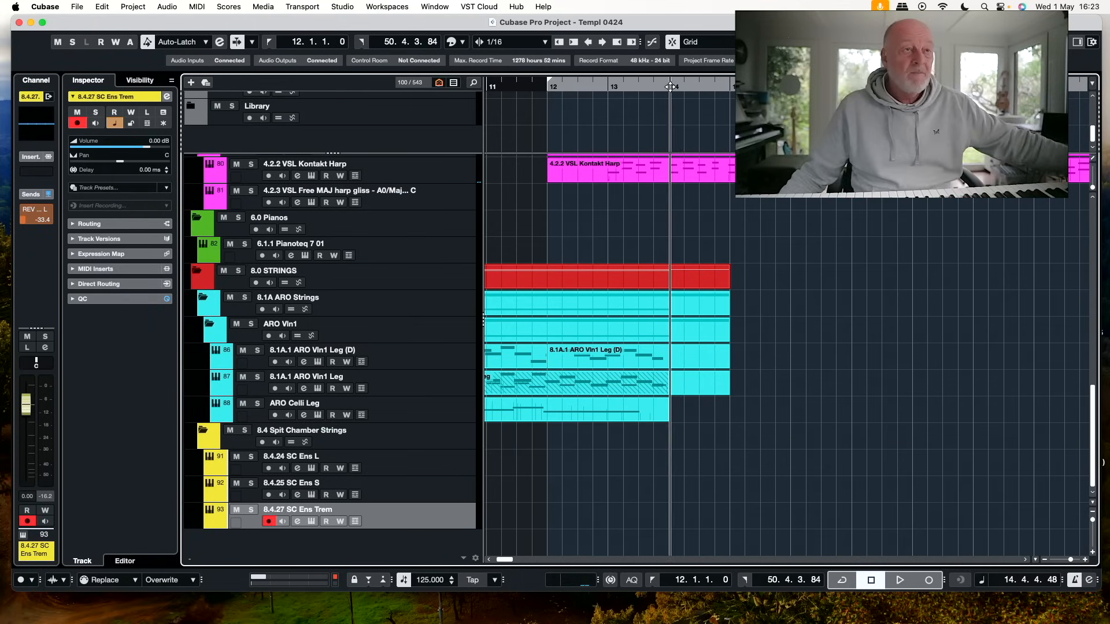
pyautogui.press('KP_Multiply')
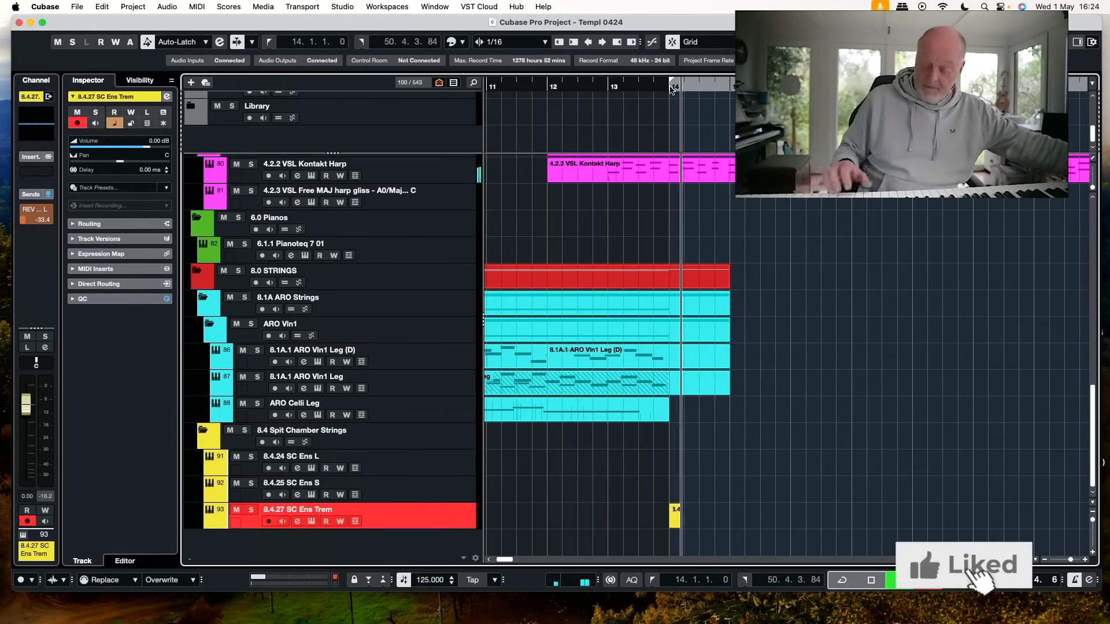
pyautogui.press('space')
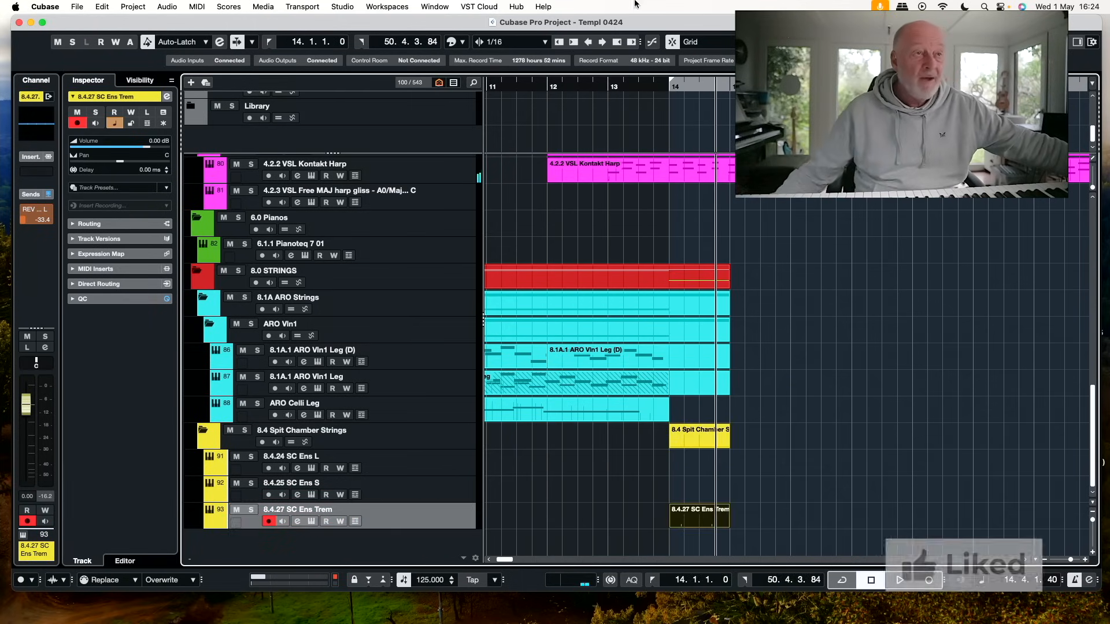
# Record a string tremolo part on the 8.4.27 SC Ens Trem track from bar 13 to about bar 21
pyautogui.click(609, 88)
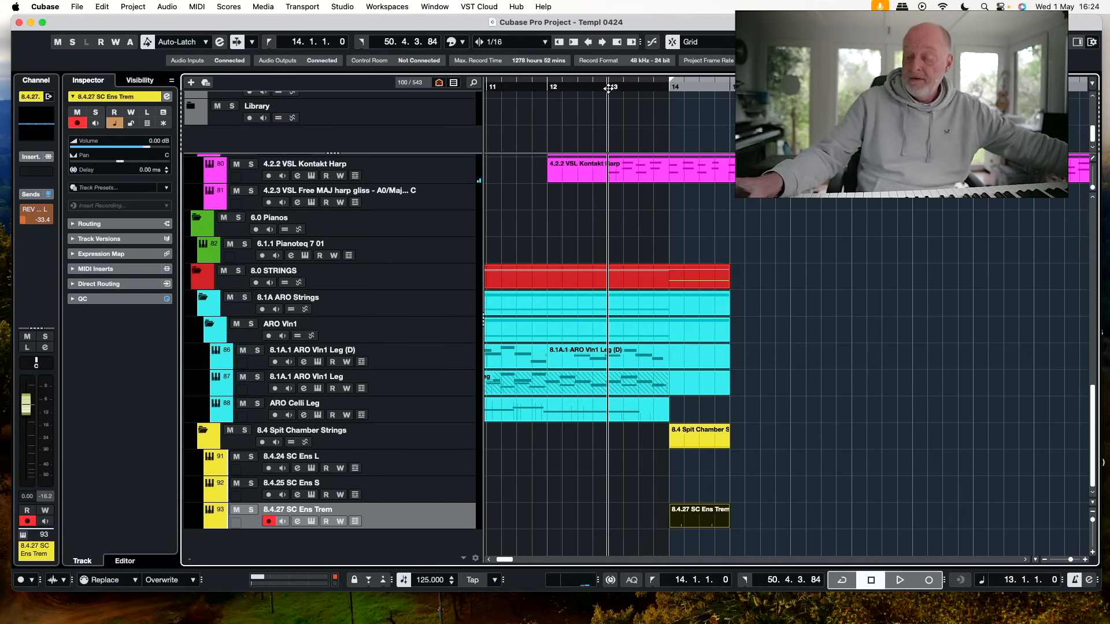
pyautogui.keyDown('super'); pyautogui.click(609, 88); pyautogui.keyUp('super')
pyautogui.press('KP_Multiply')
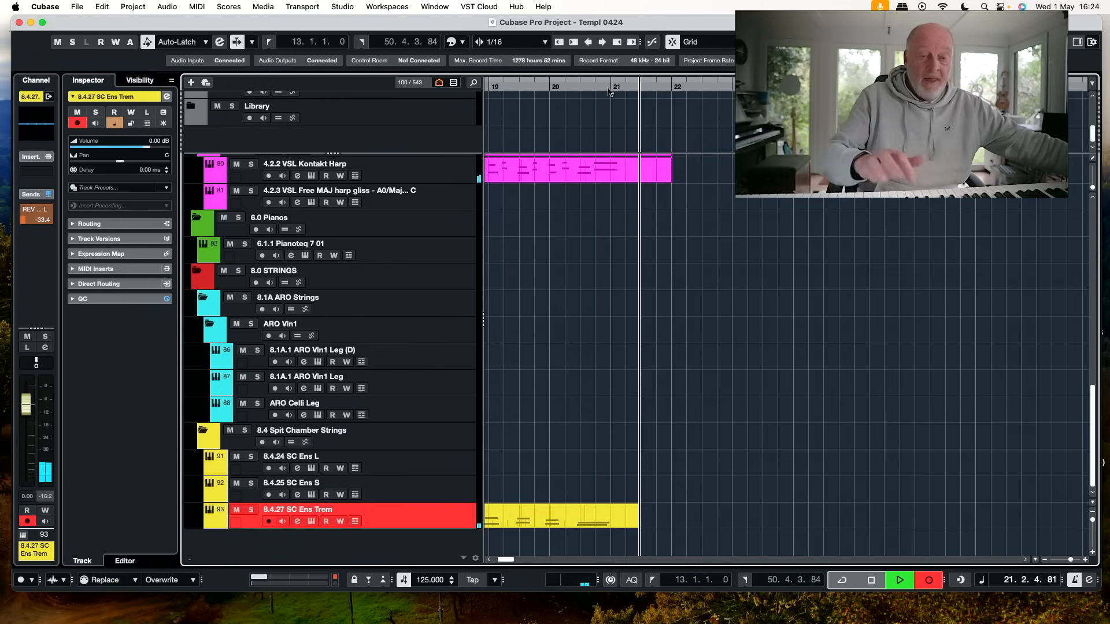
pyautogui.press('space')
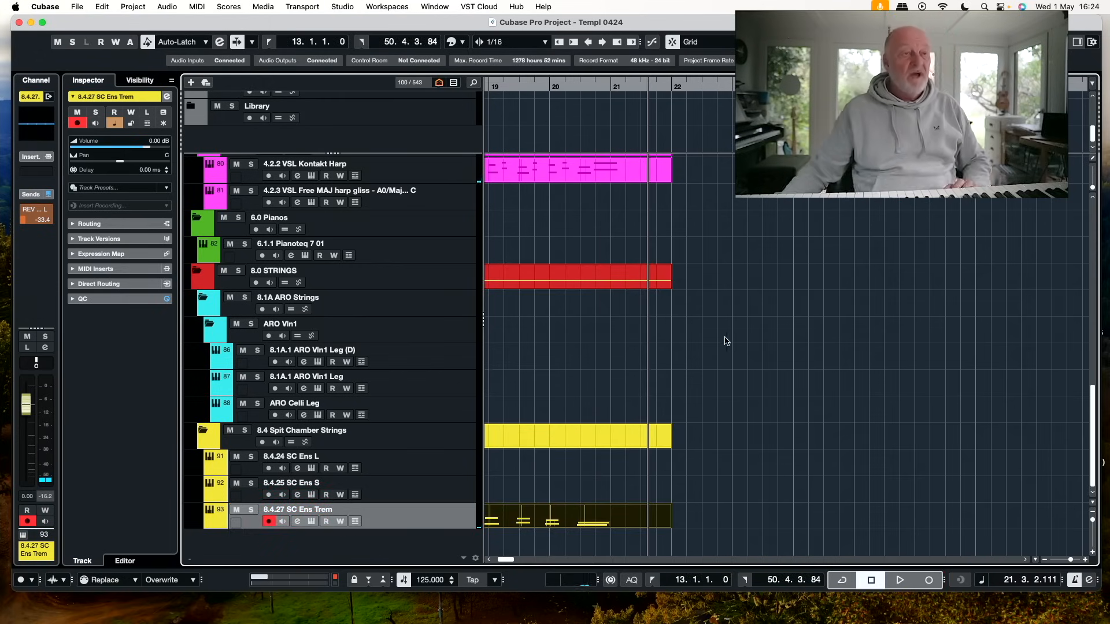
# Play the cue back from near its start through to bar 19, reviewing the string, harp and celesta parts
pyautogui.hscroll(-5, 727, 341)
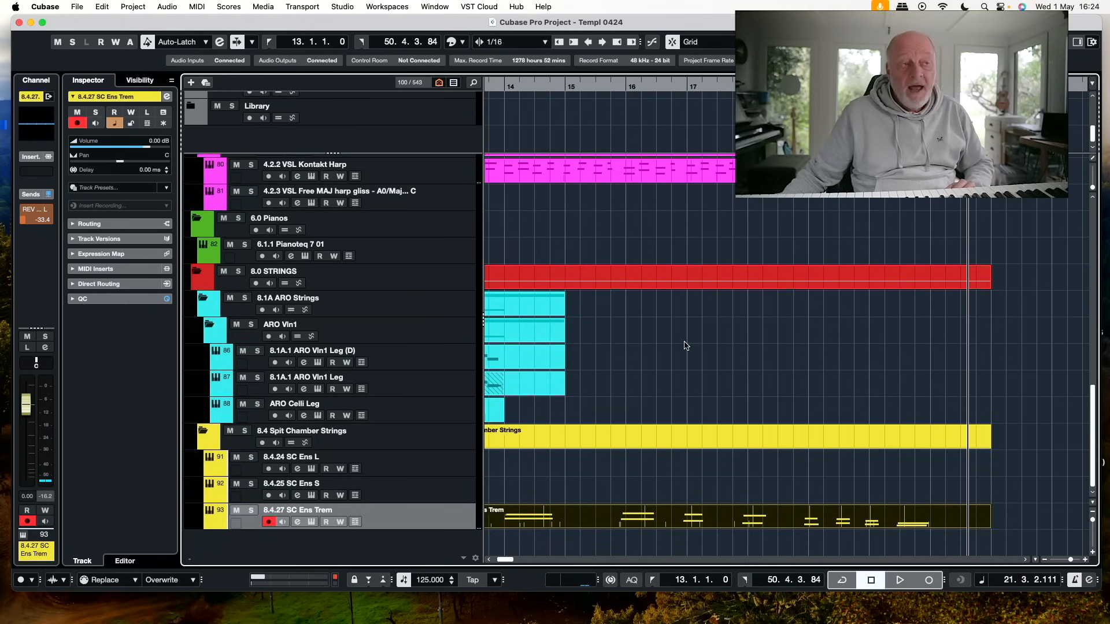
pyautogui.hscroll(-3, 685, 346)
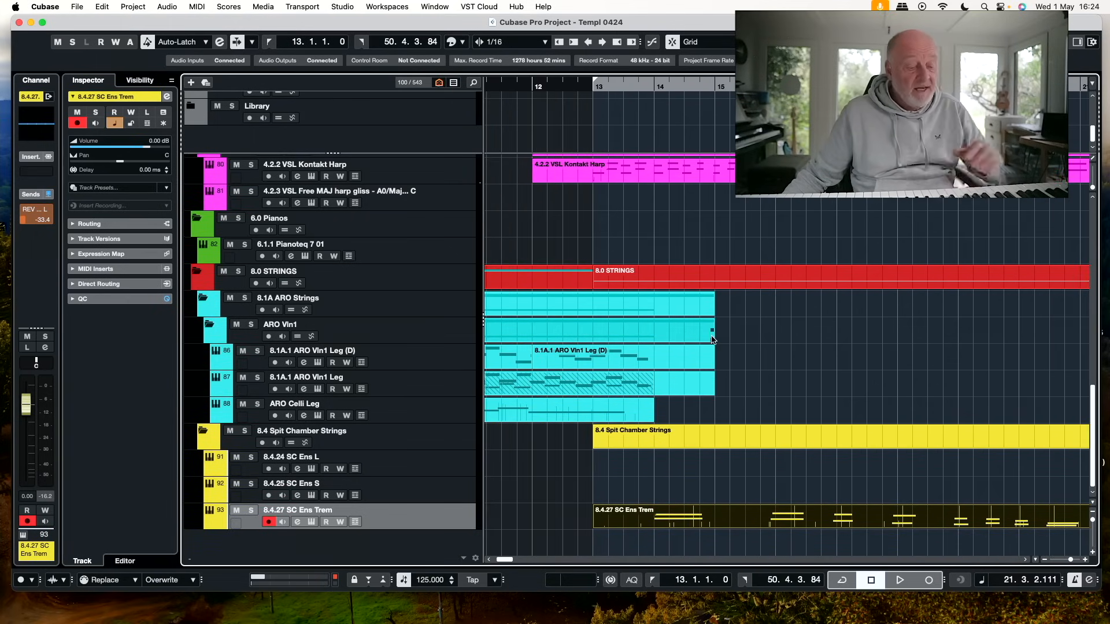
pyautogui.hscroll(-8, 712, 339)
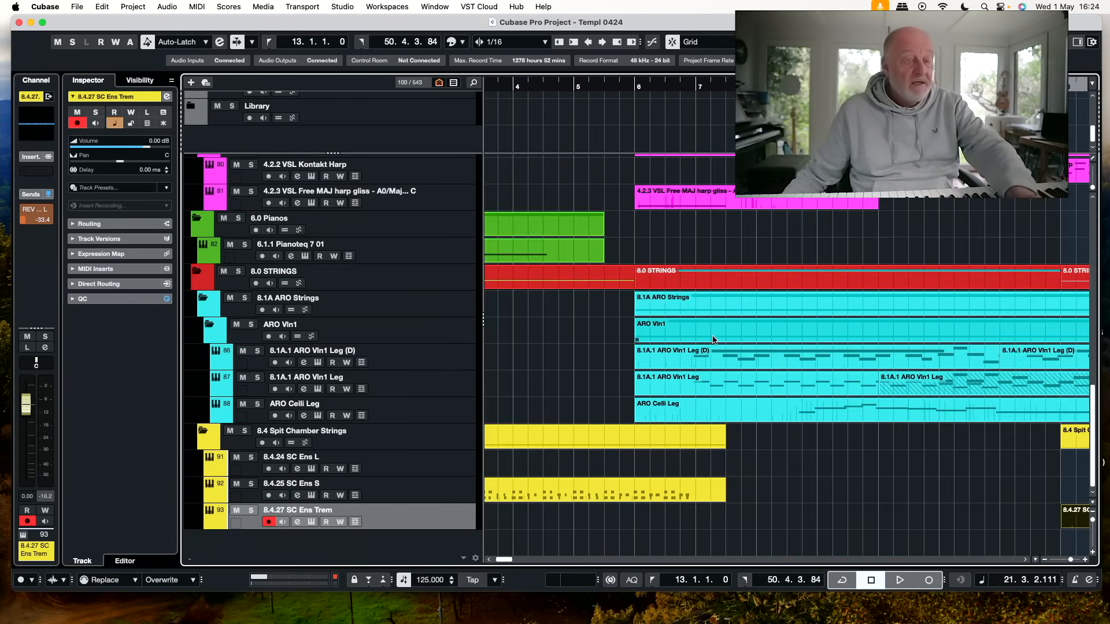
pyautogui.hscroll(-4, 664, 348)
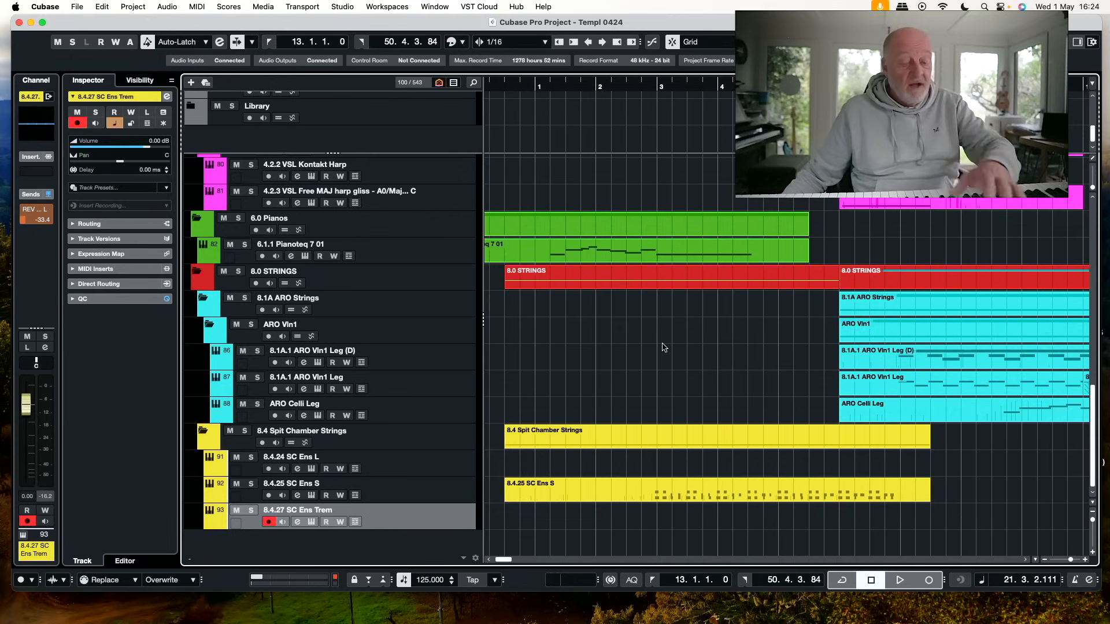
pyautogui.press('h')
pyautogui.press('h')
pyautogui.press('h')
pyautogui.press('h')
pyautogui.press('g')
pyautogui.press('g')
pyautogui.press('g')
pyautogui.press('g')
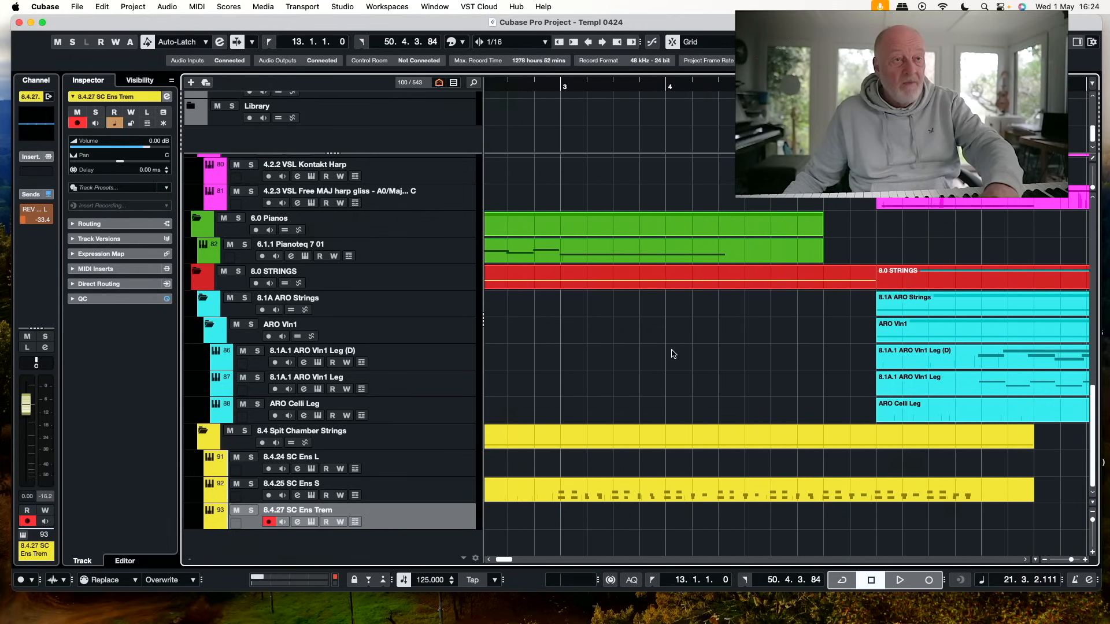
pyautogui.click(521, 86)
pyautogui.press('space')
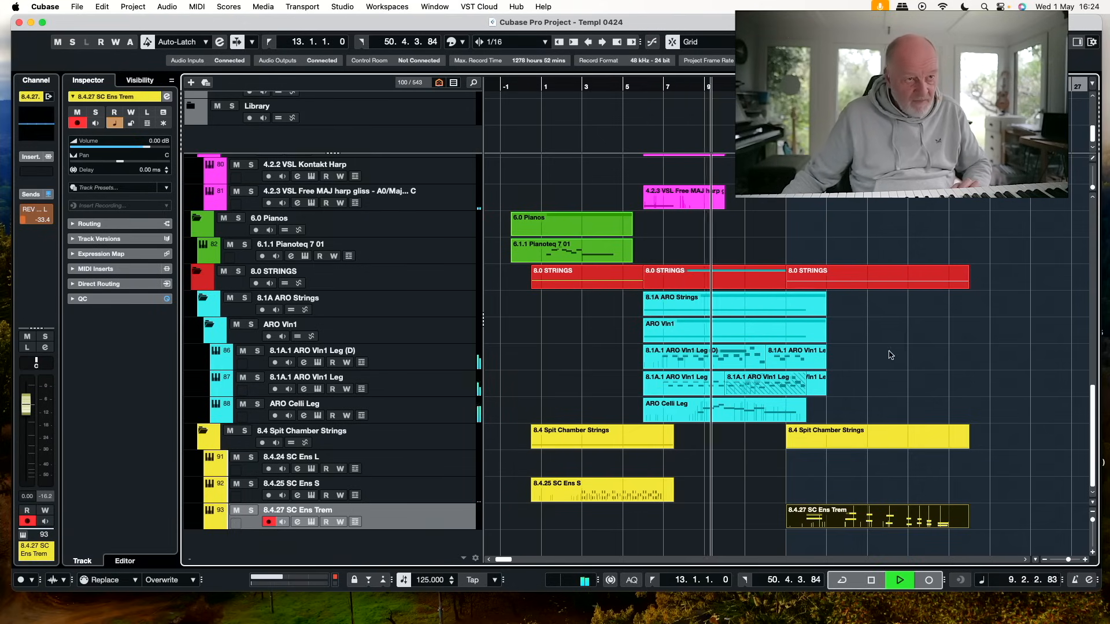
pyautogui.scroll(4, 890, 354)
pyautogui.scroll(5, 884, 352)
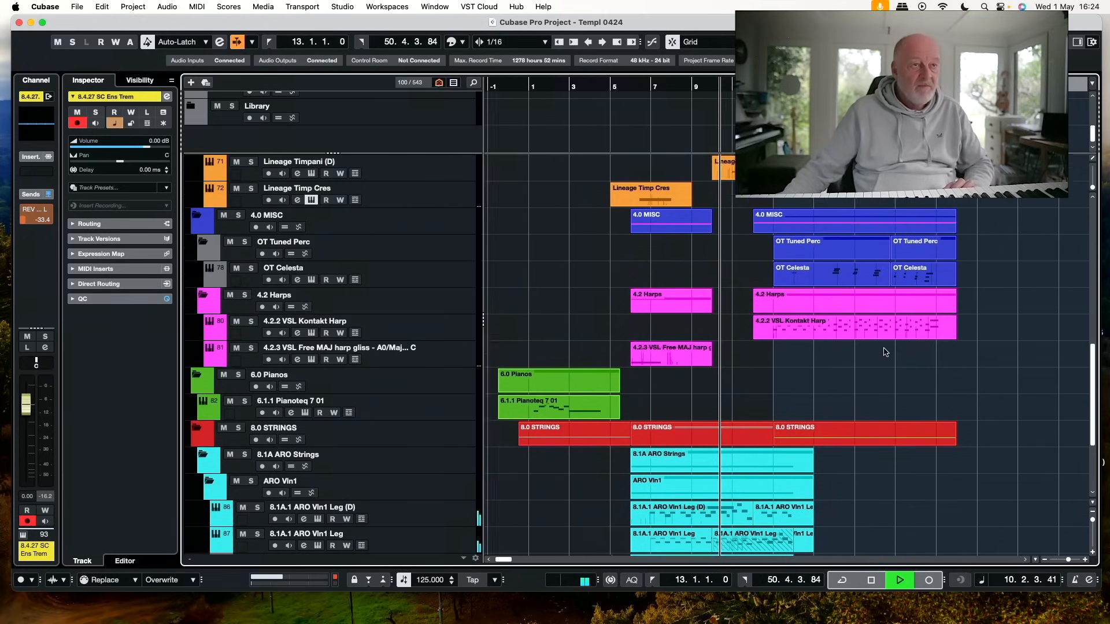
pyautogui.scroll(2, 885, 348)
pyautogui.scroll(-7, 884, 350)
pyautogui.scroll(3, 884, 352)
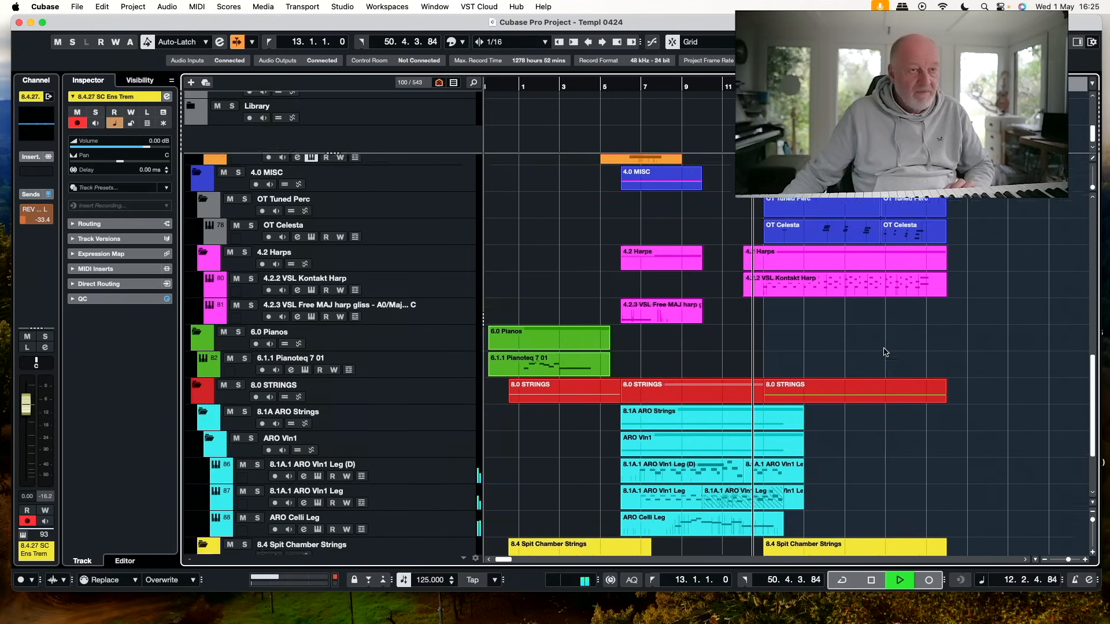
pyautogui.scroll(-3, 884, 352)
pyautogui.scroll(2, 885, 351)
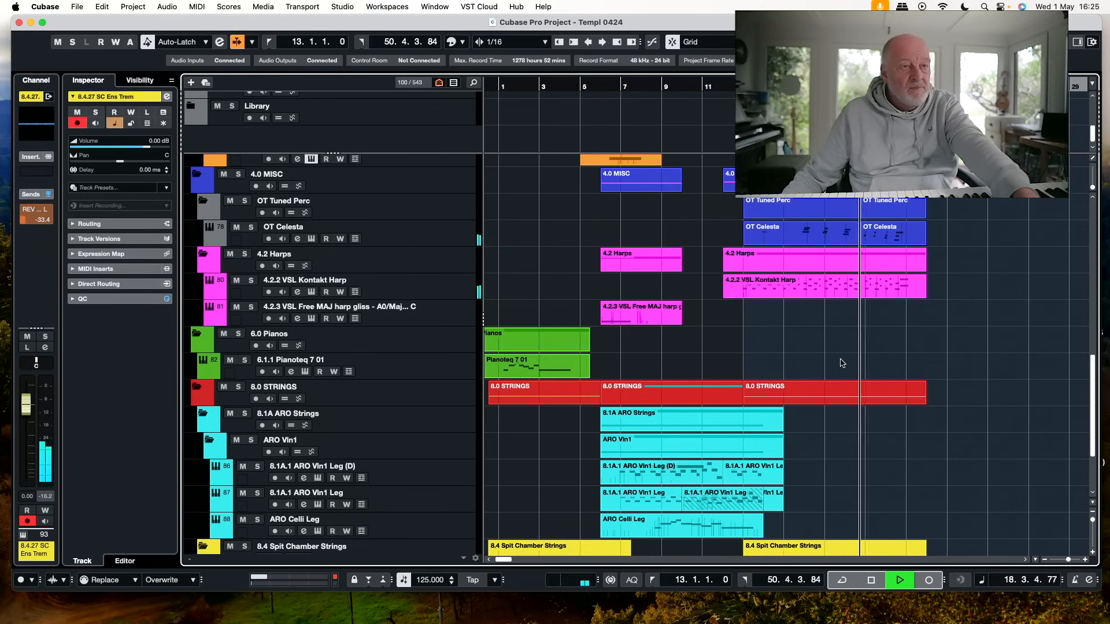
pyautogui.press('space')
# Search the tracks for "cor" and select the 1.2.8 SE Cor Leg track
pyautogui.scroll(3, 842, 363)
pyautogui.scroll(8, 539, 279)
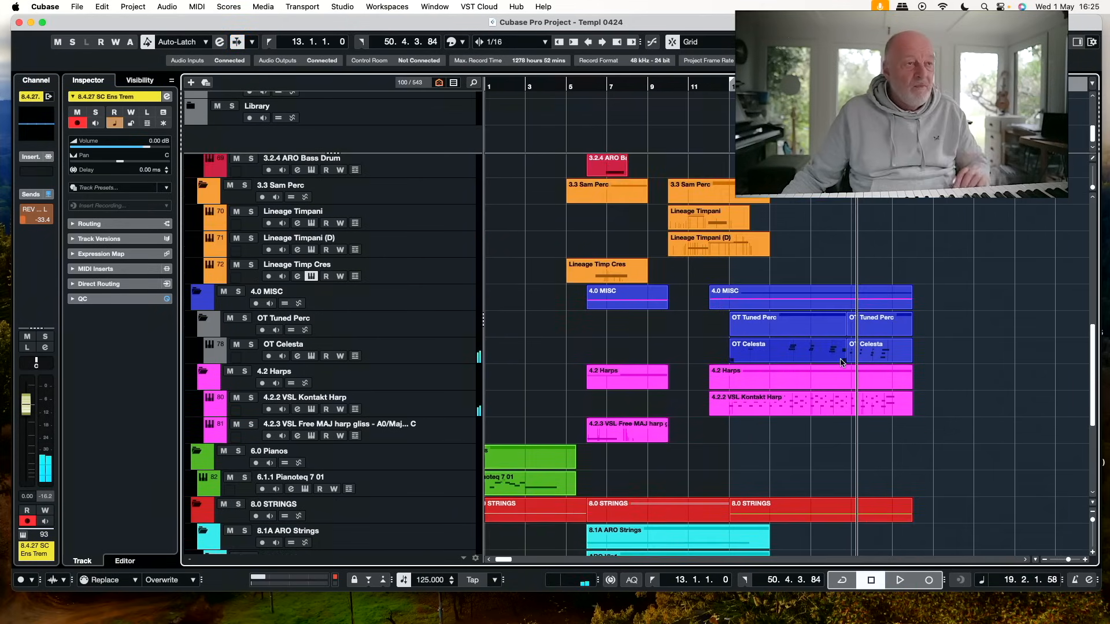
pyautogui.scroll(6, 539, 278)
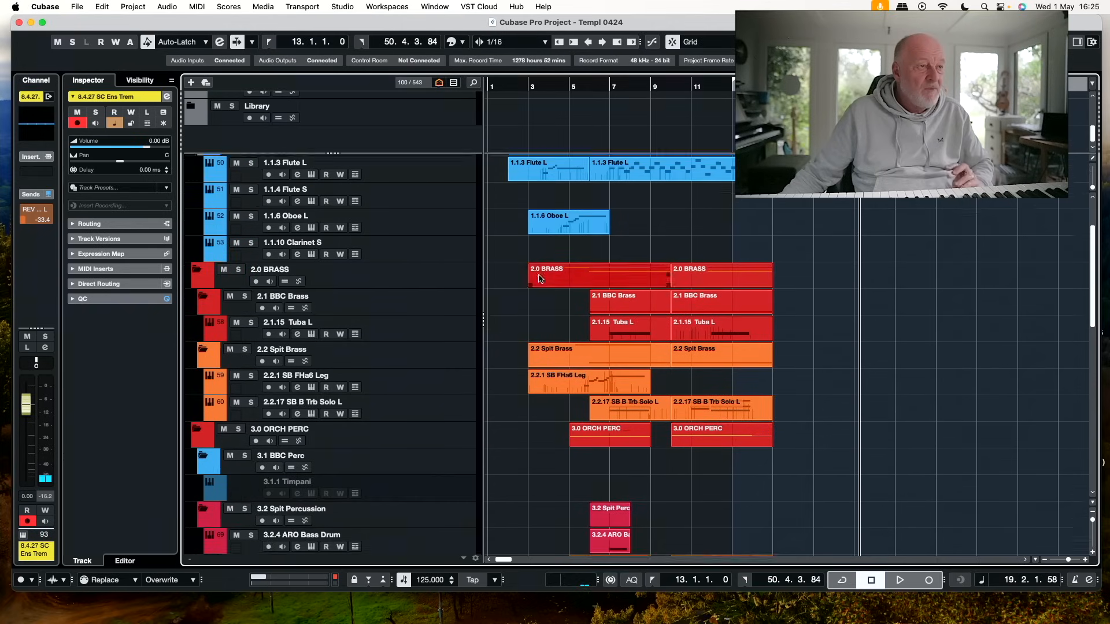
pyautogui.click(473, 83)
pyautogui.scroll(10, 587, 217)
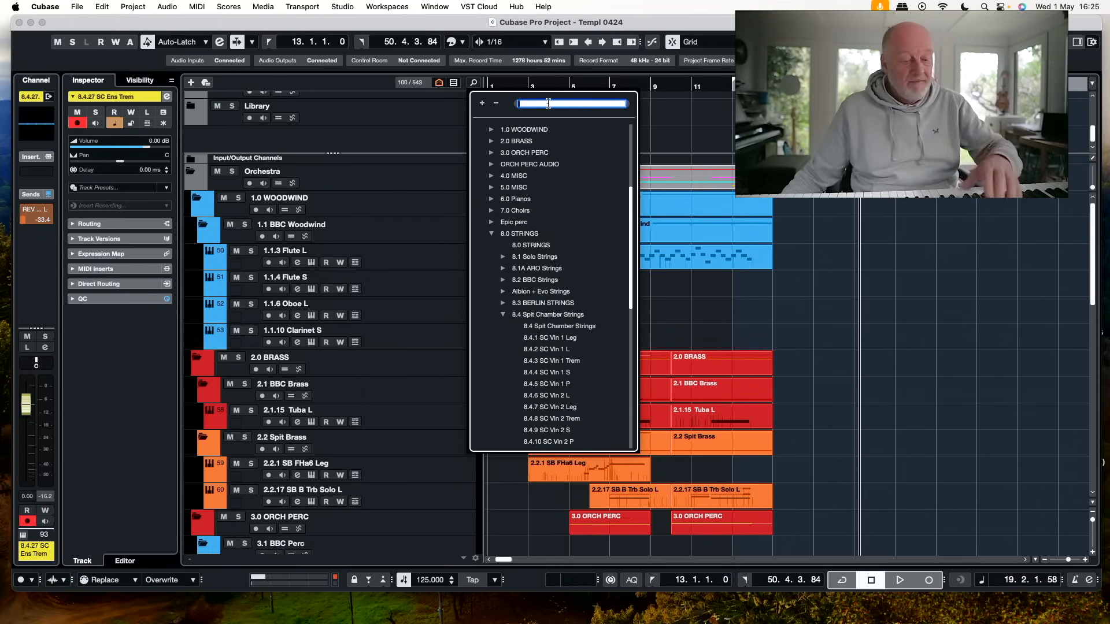
pyautogui.write('et')
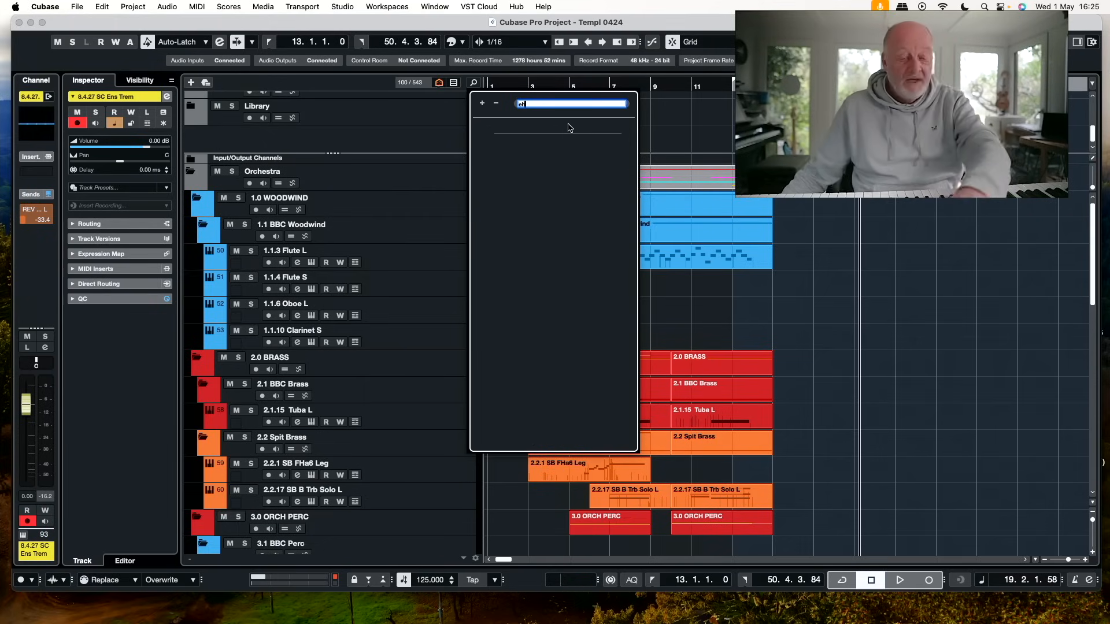
pyautogui.press('BackSpace')
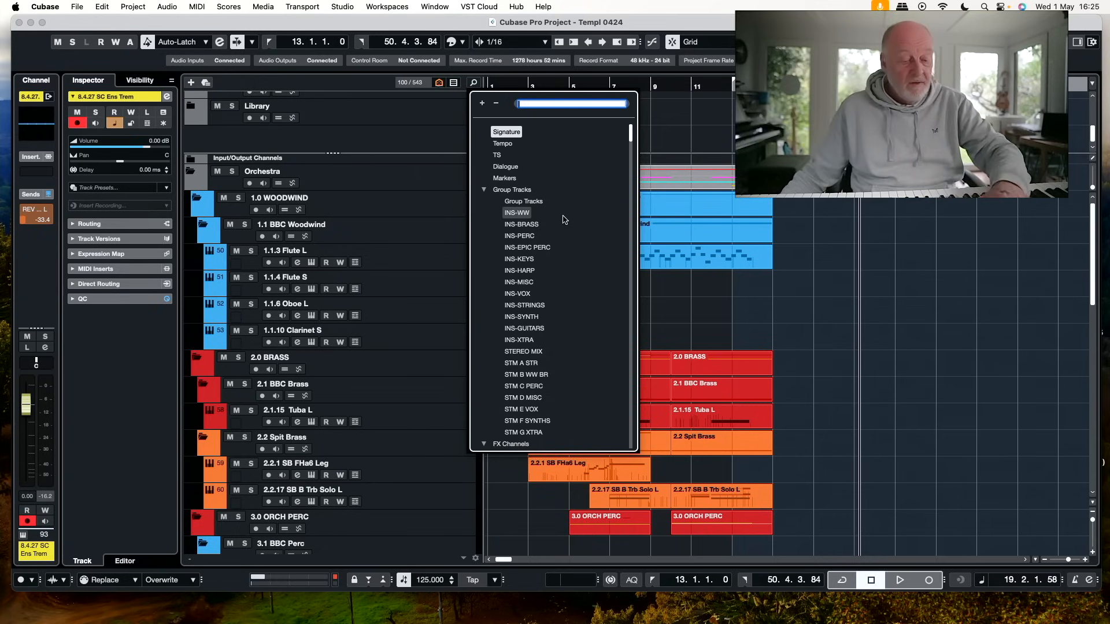
pyautogui.write('cor')
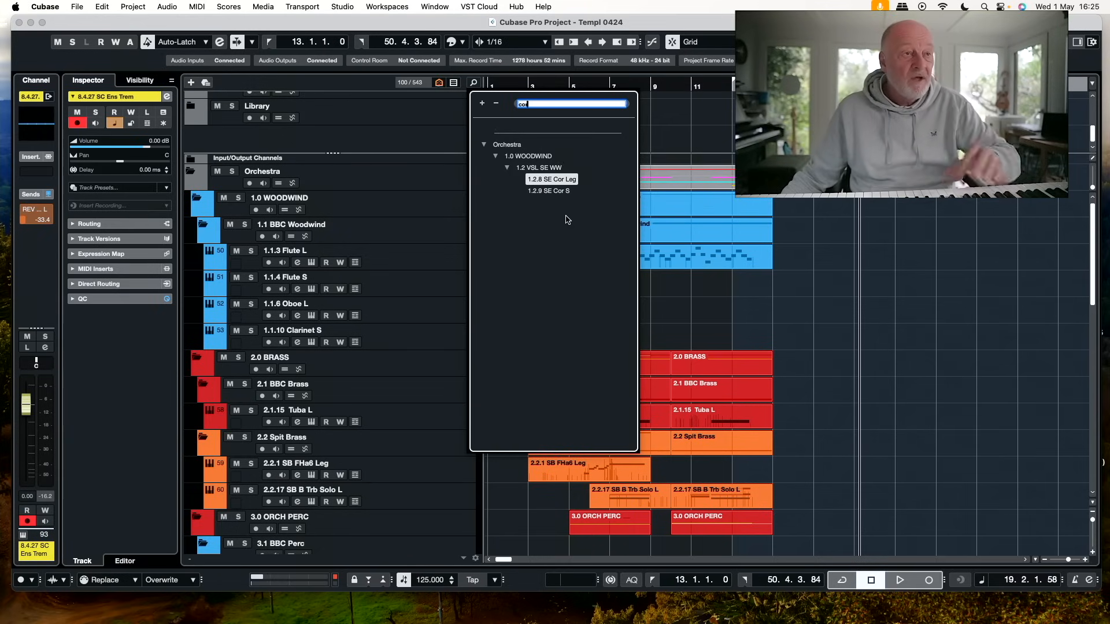
pyautogui.click(570, 181)
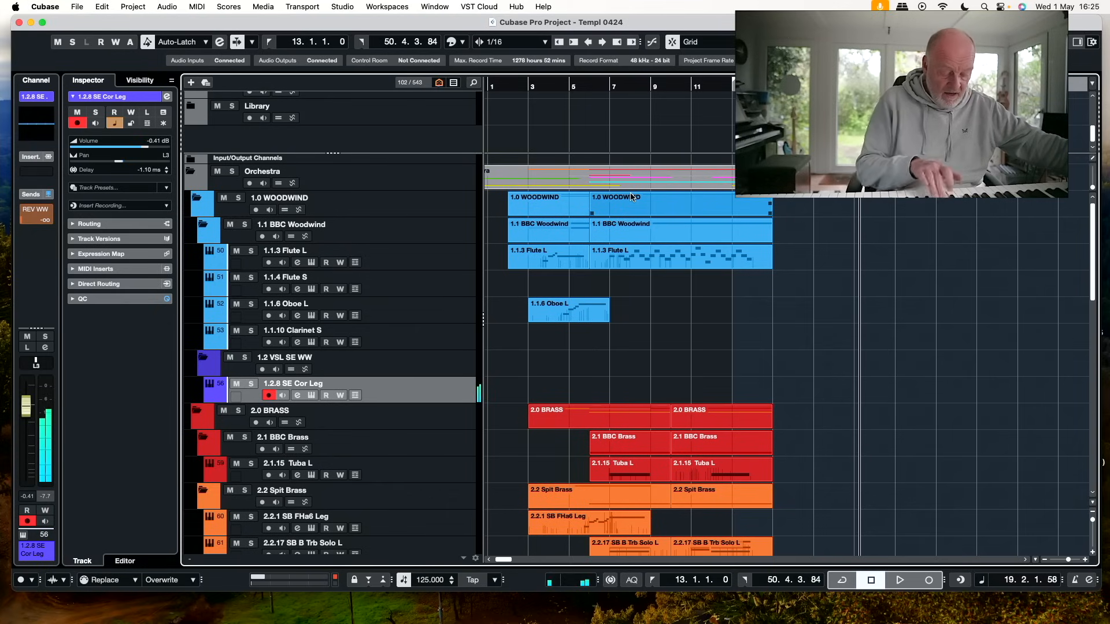
# Try recording a cor anglais part on the 1.2.8 SE Cor Leg track from bar 13, in two takes
pyautogui.press('KP_Multiply')
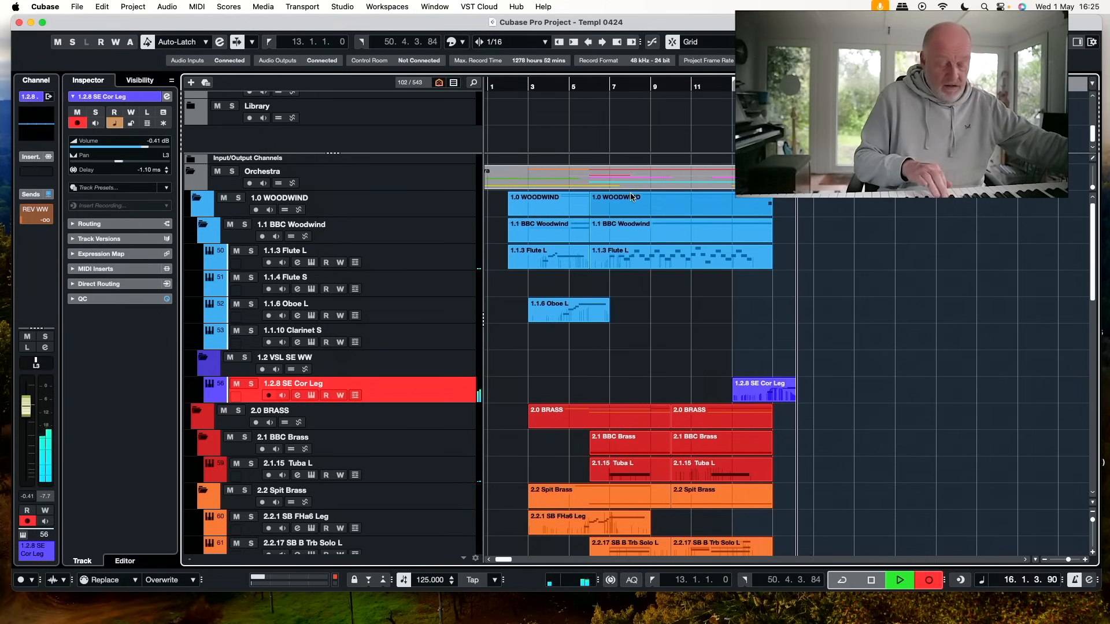
pyautogui.press('space')
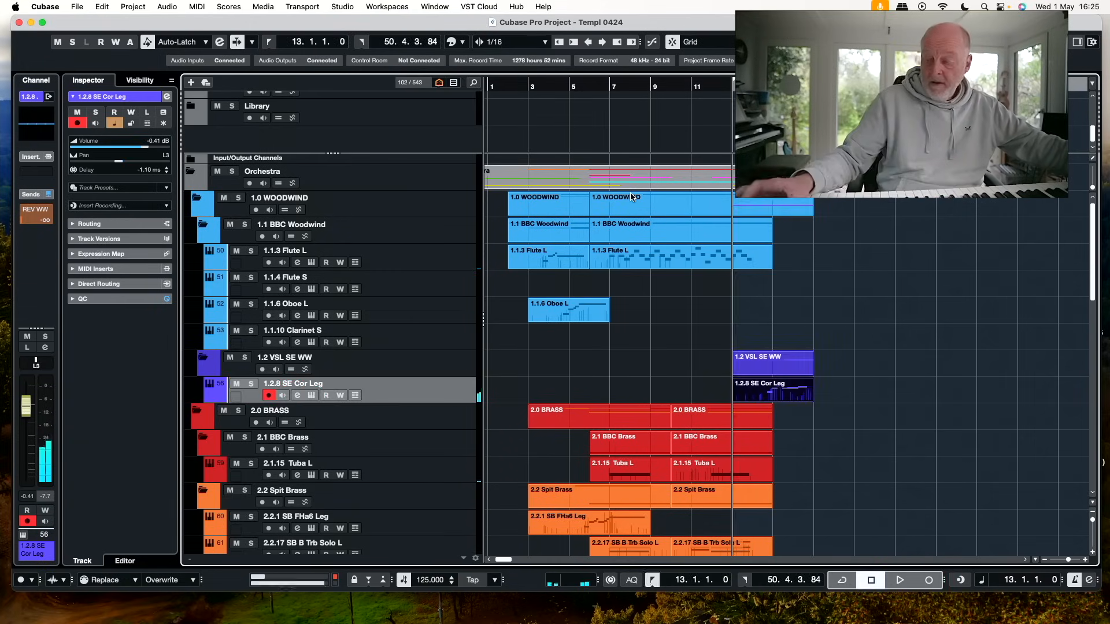
pyautogui.press('KP_Multiply')
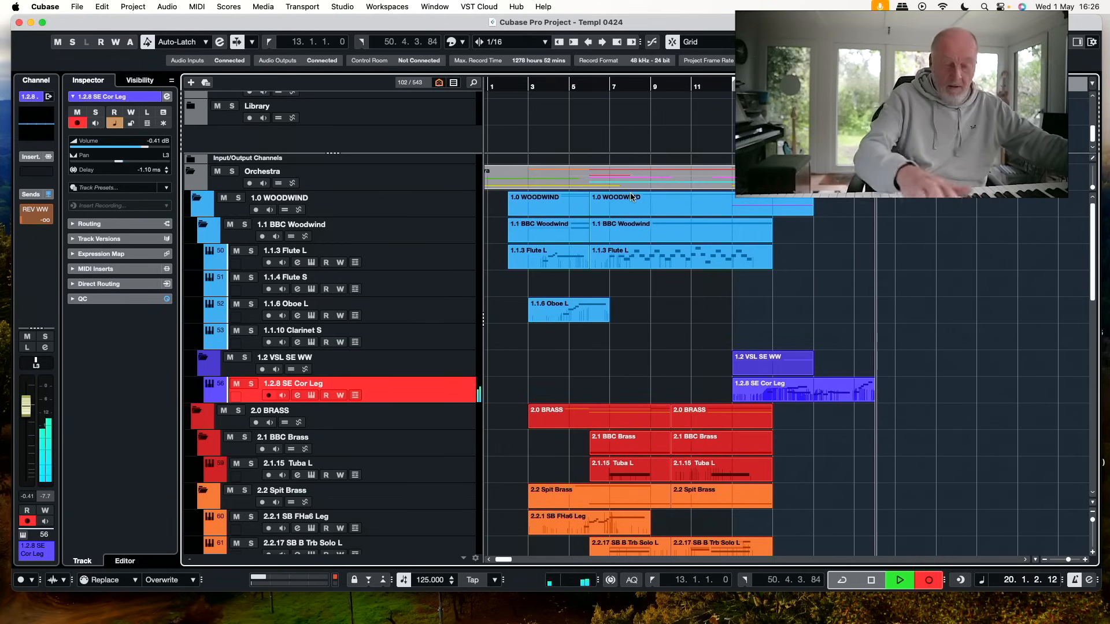
pyautogui.press('space')
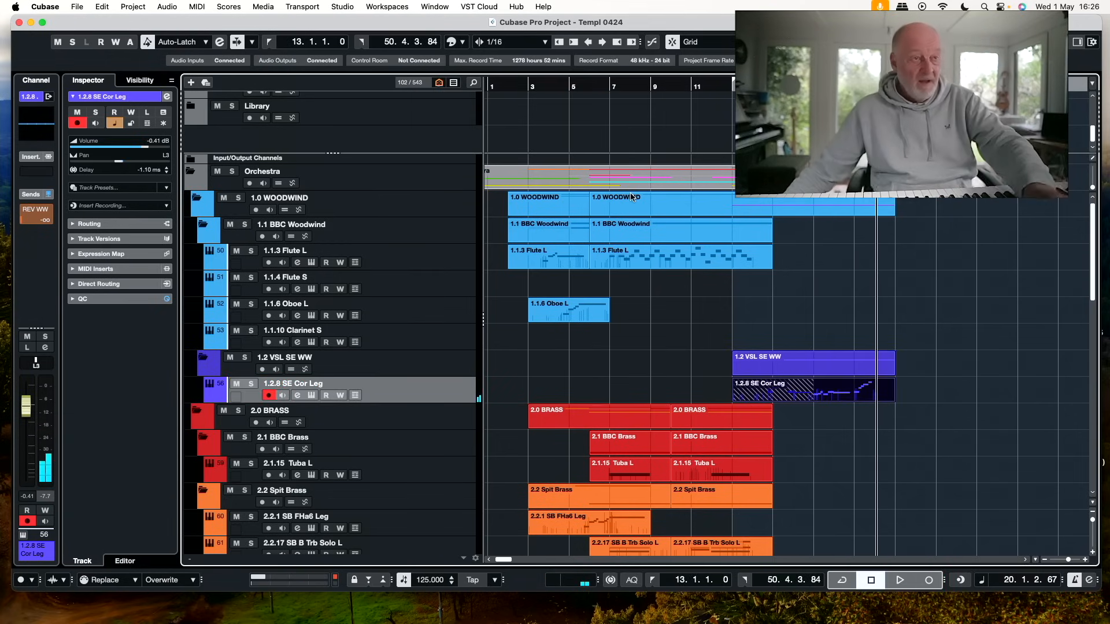
# Select the 8.4.27 SC Ens Trem track and delete the recorded parts on the 1.2.8 SE Cor Leg track
pyautogui.scroll(-15, 813, 421)
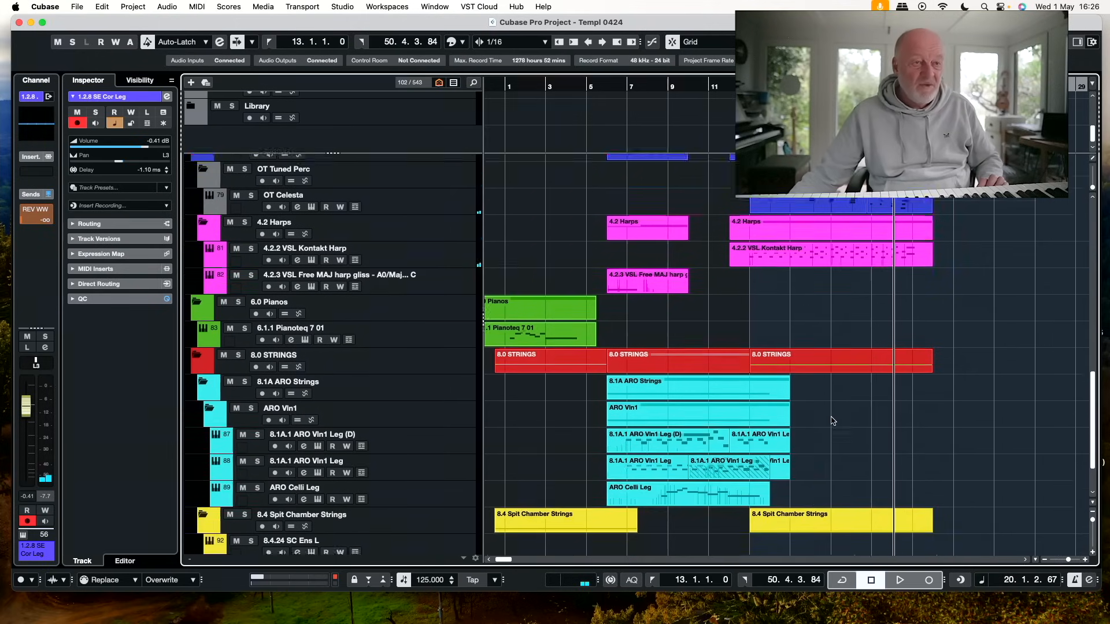
pyautogui.scroll(-3, 833, 421)
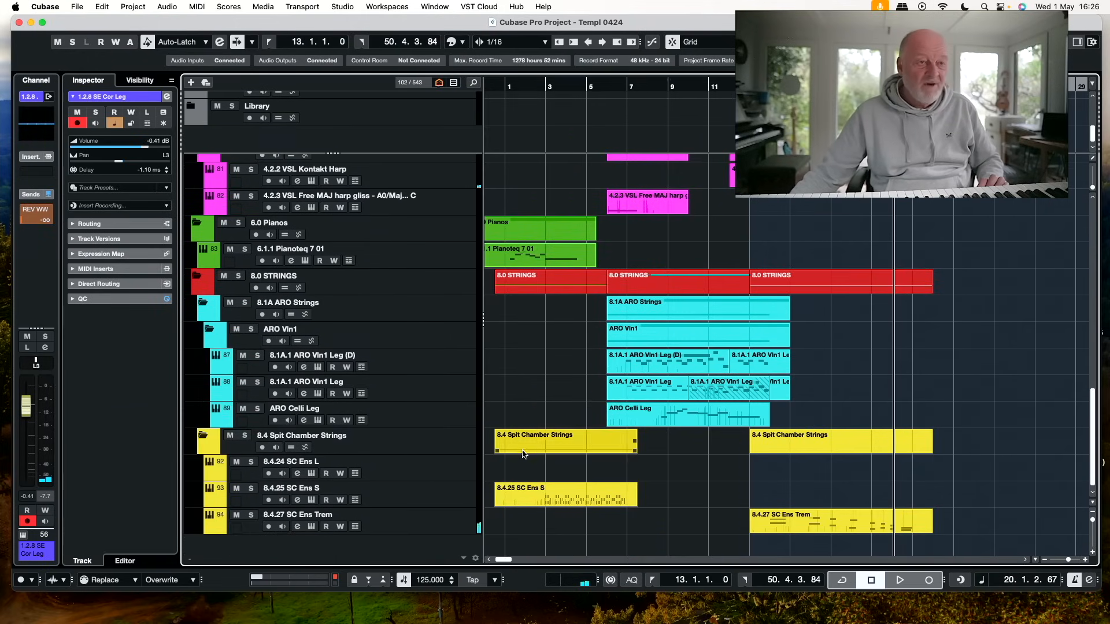
pyautogui.click(452, 523)
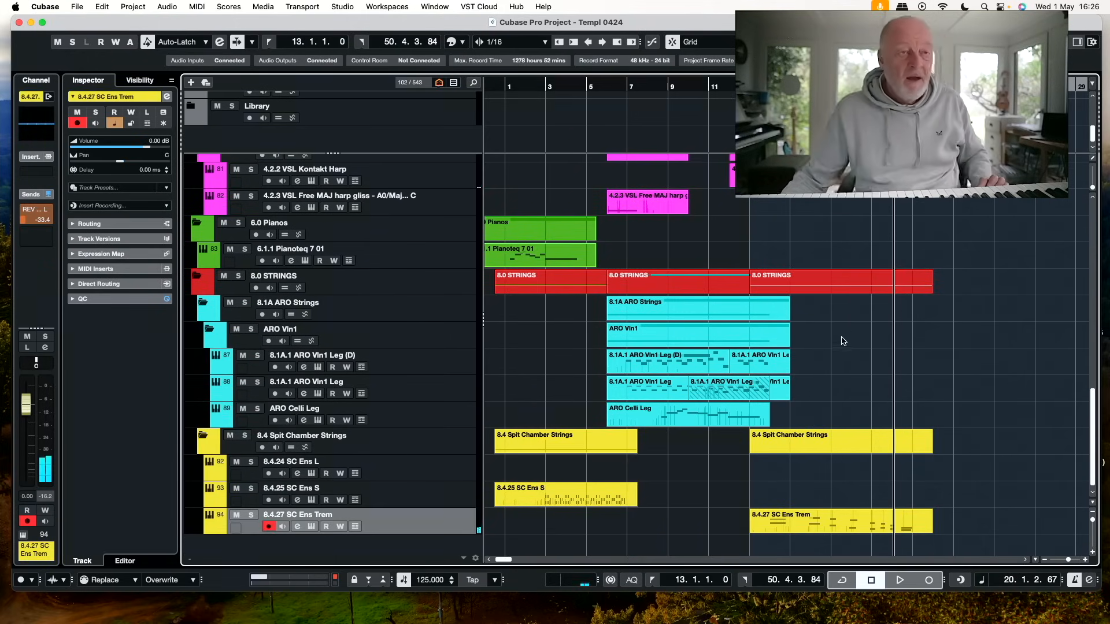
pyautogui.scroll(18, 812, 245)
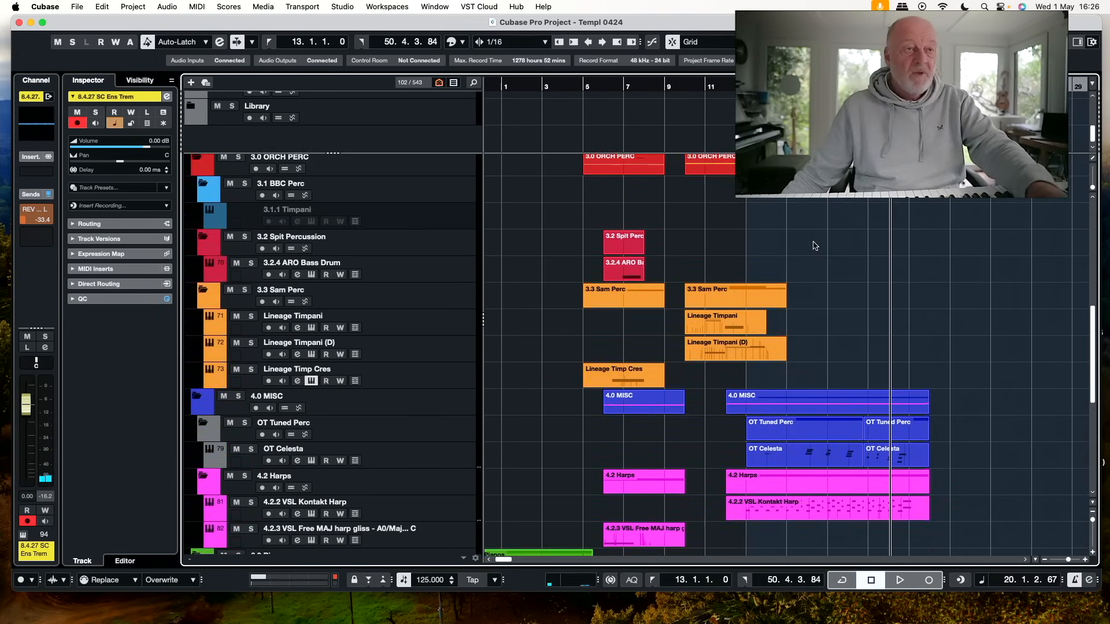
pyautogui.moveTo(960, 331); pyautogui.dragTo(778, 377)
pyautogui.press('Delete')
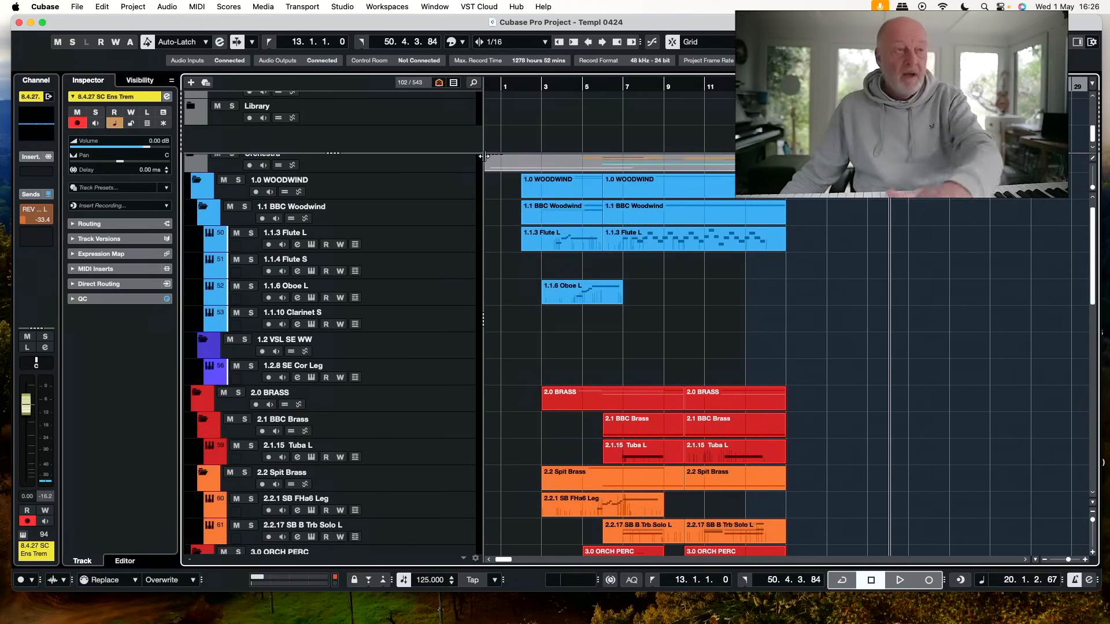
# Search the tracks for "ens p" and select the 8.4.26 SC Ens P track
pyautogui.click(474, 82)
pyautogui.write('em')
pyautogui.press('BackSpace')
pyautogui.write('ns')
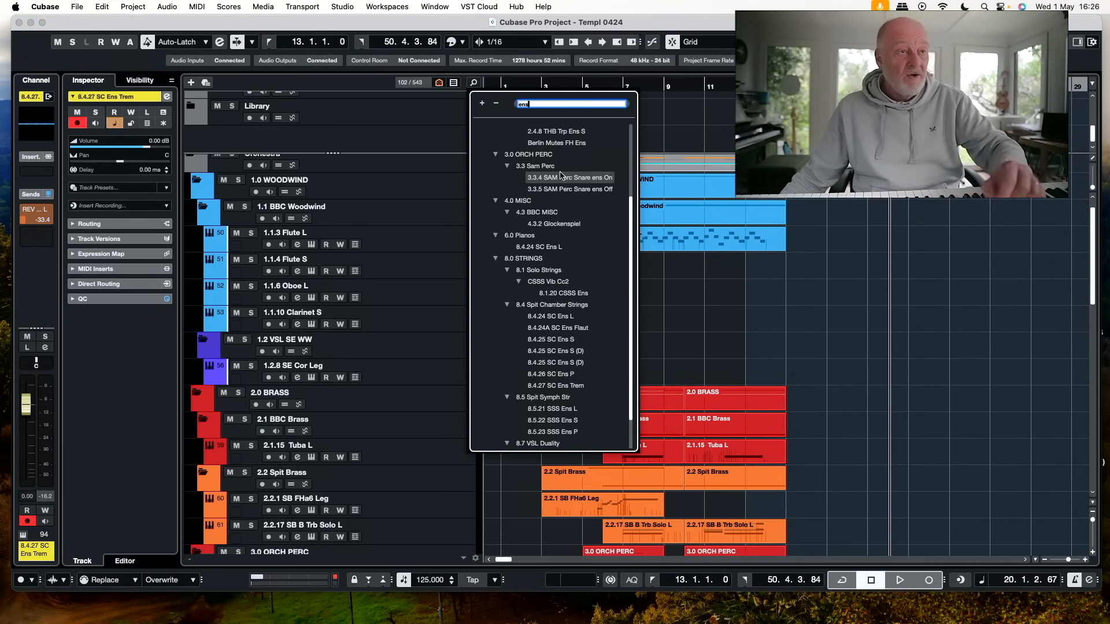
pyautogui.write(' p')
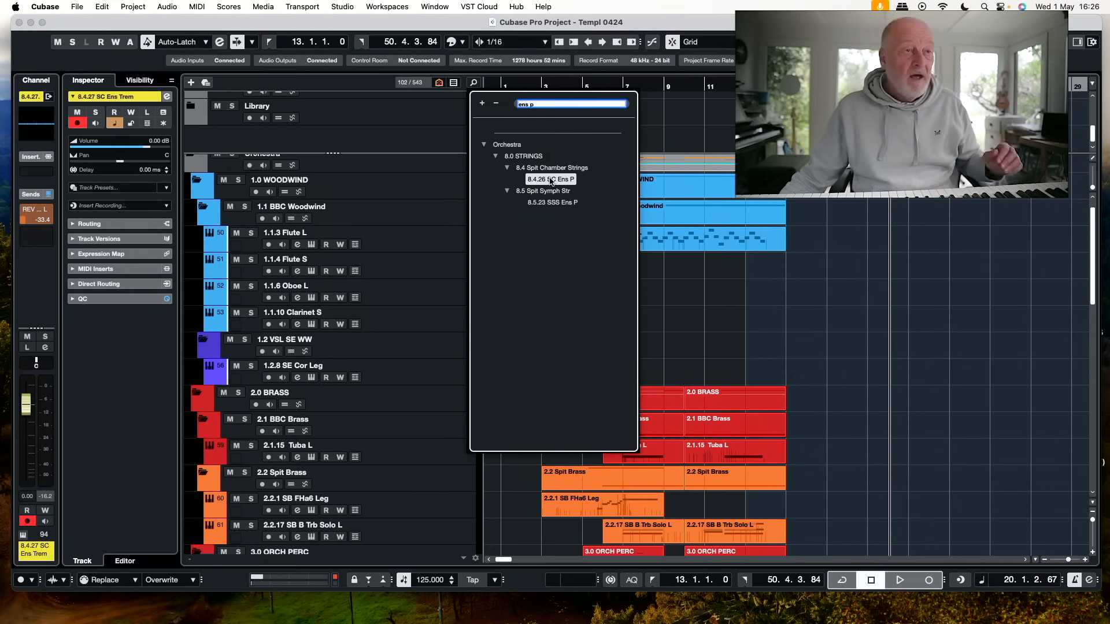
pyautogui.click(550, 180)
# Record a string part on the 8.4.26 SC Ens P track from bar 13 to about bar 20
pyautogui.press('KP_1')
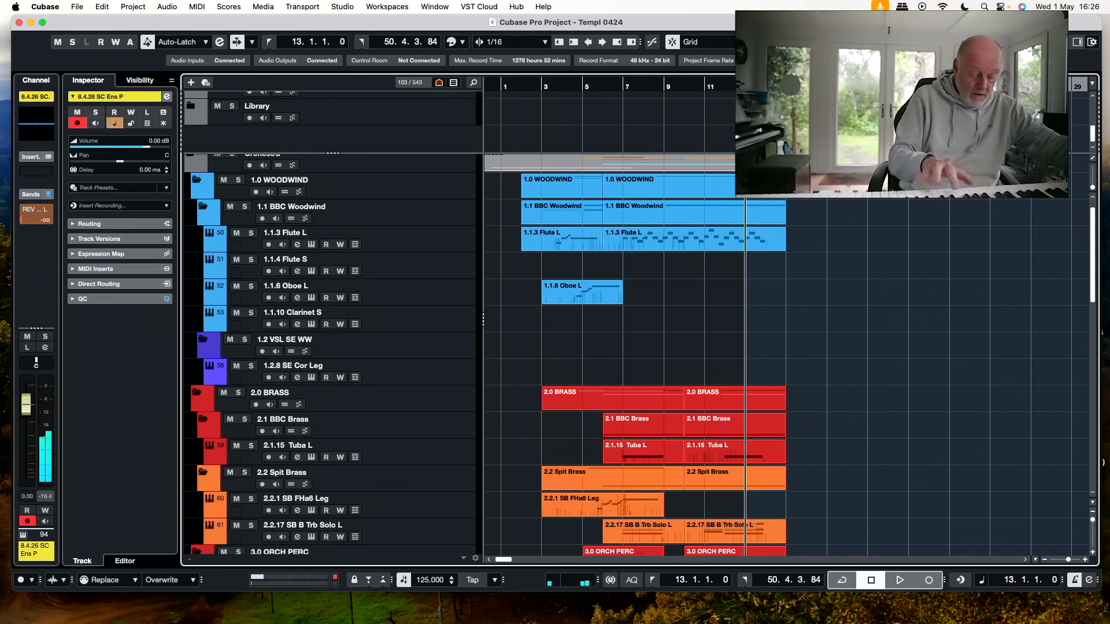
pyautogui.press('KP_Multiply')
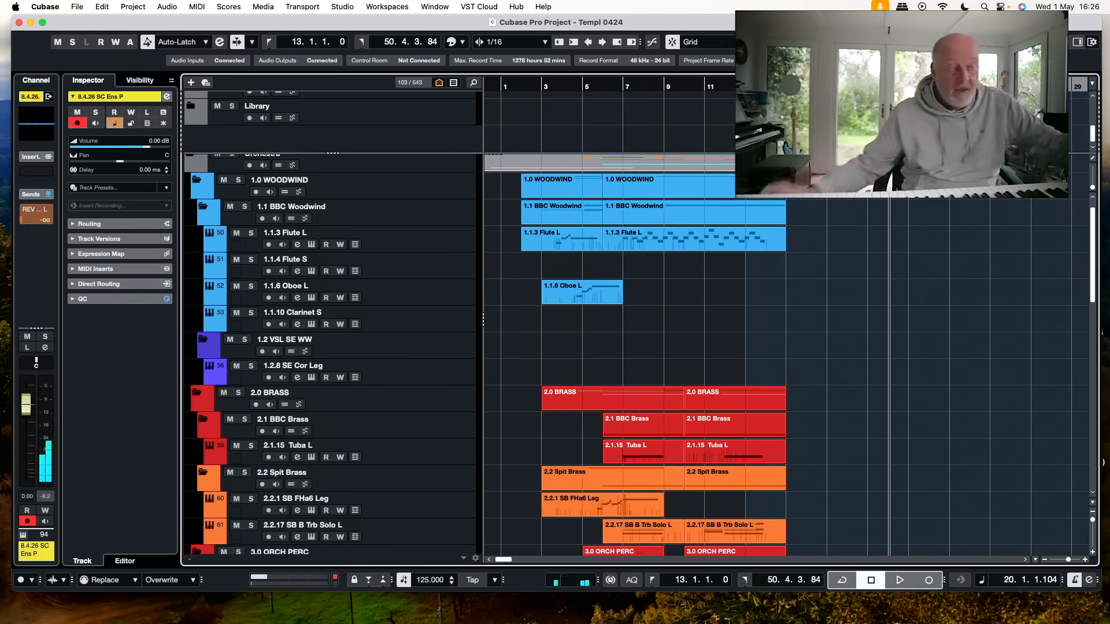
# Delete the recorded part on the 8.4.26 SC Ens P track
pyautogui.scroll(-10, 954, 366)
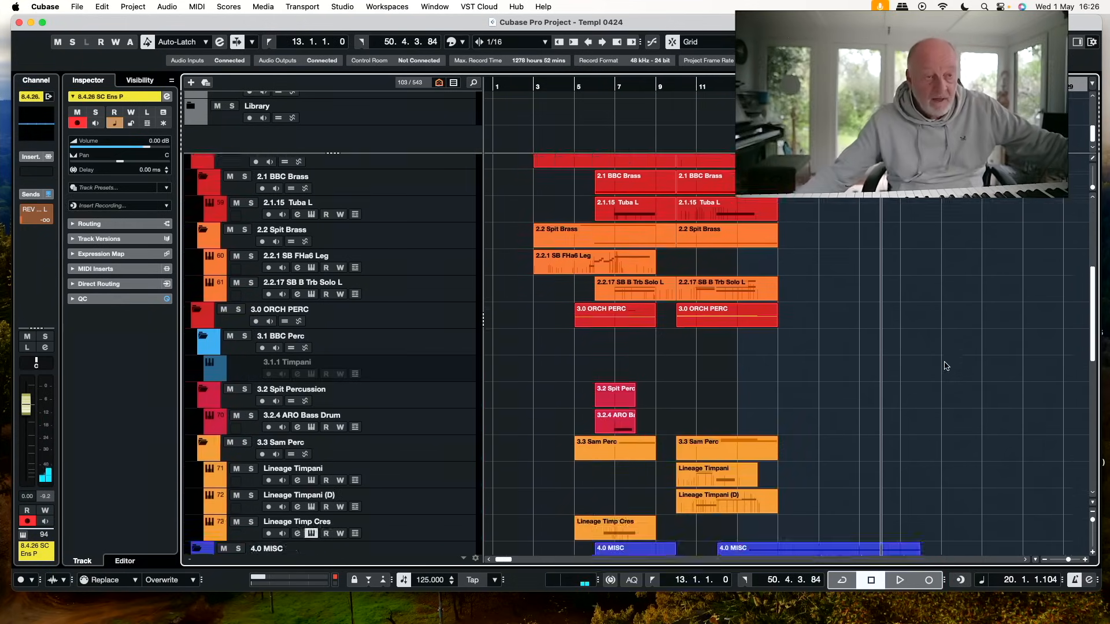
pyautogui.scroll(-5, 922, 389)
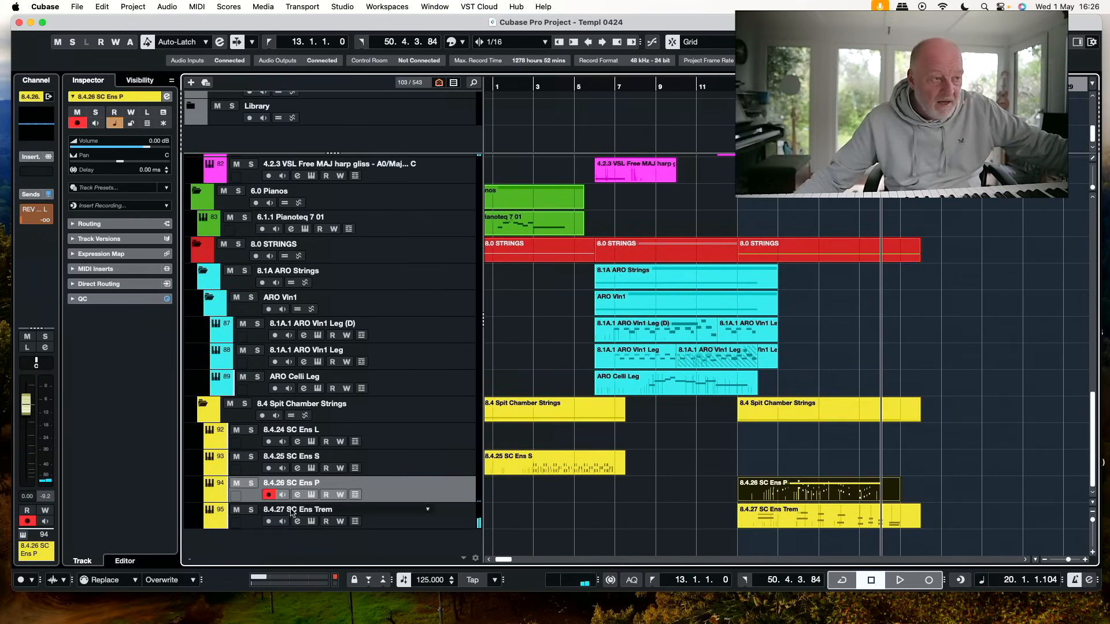
pyautogui.rightClick(427, 508)
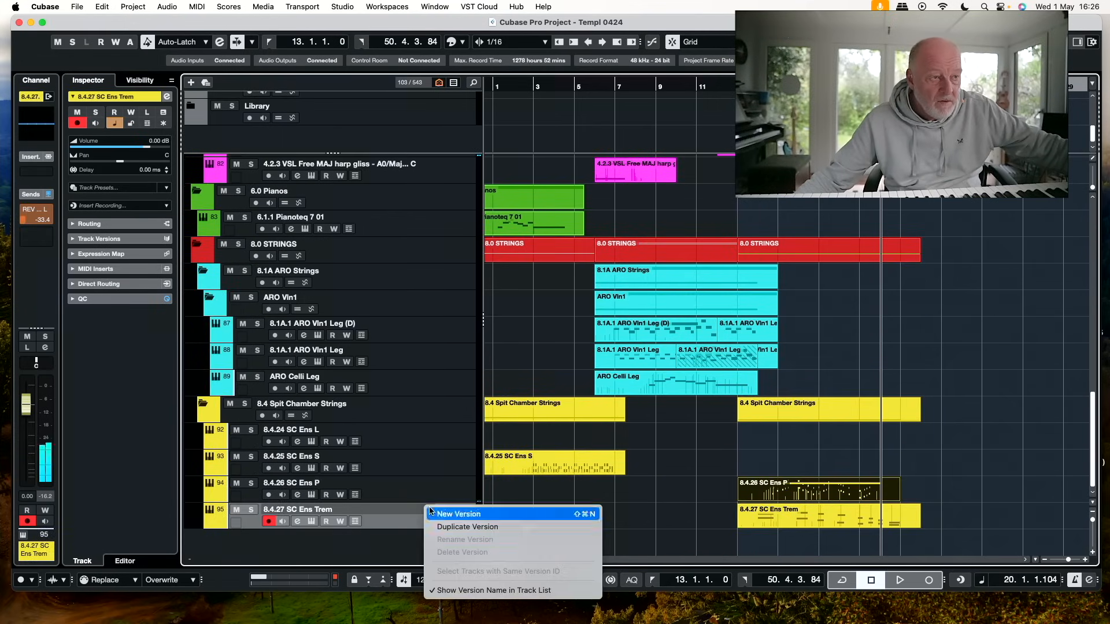
pyautogui.click(541, 491)
pyautogui.click(448, 497)
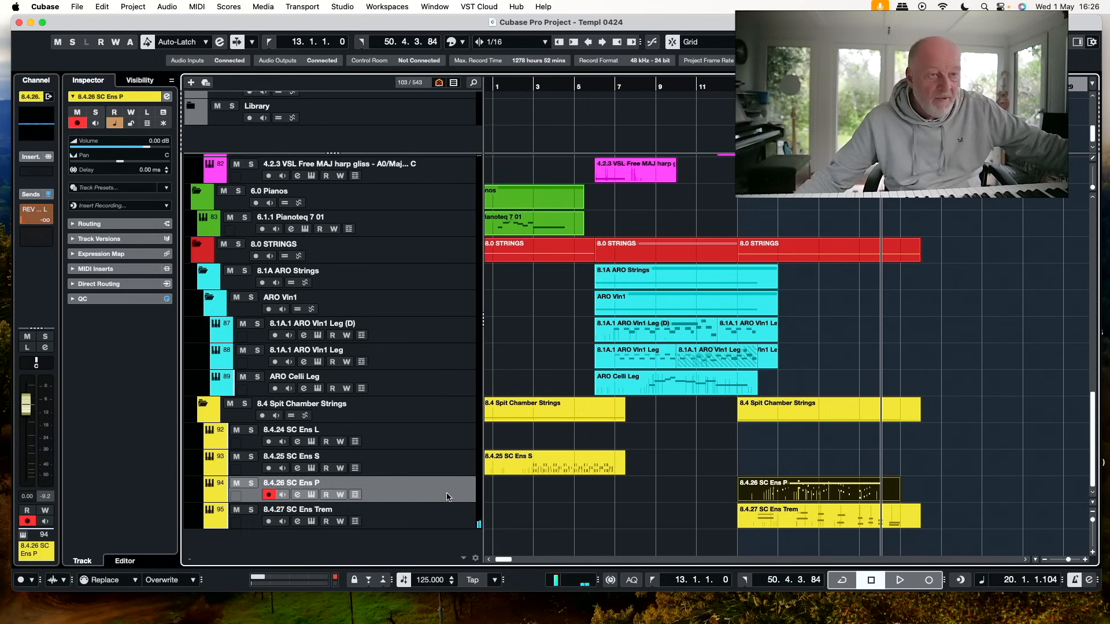
pyautogui.press('Delete')
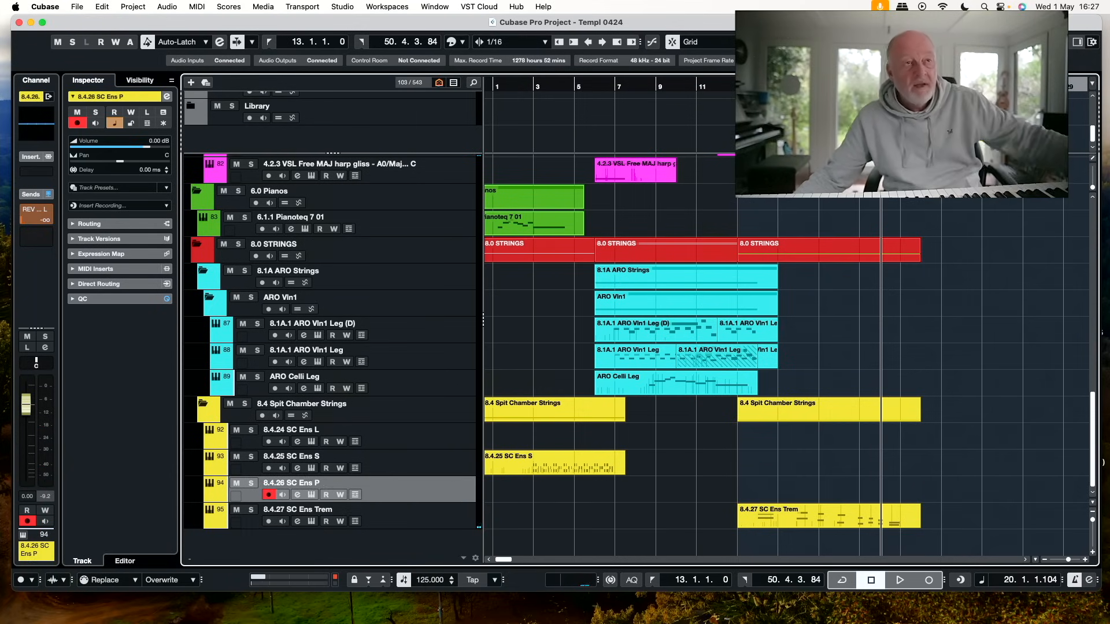
# Try recording a string part on the 8.4.26 SC Ens P track from bar 13 in two takes, and delete the result
pyautogui.press('KP_Multiply')
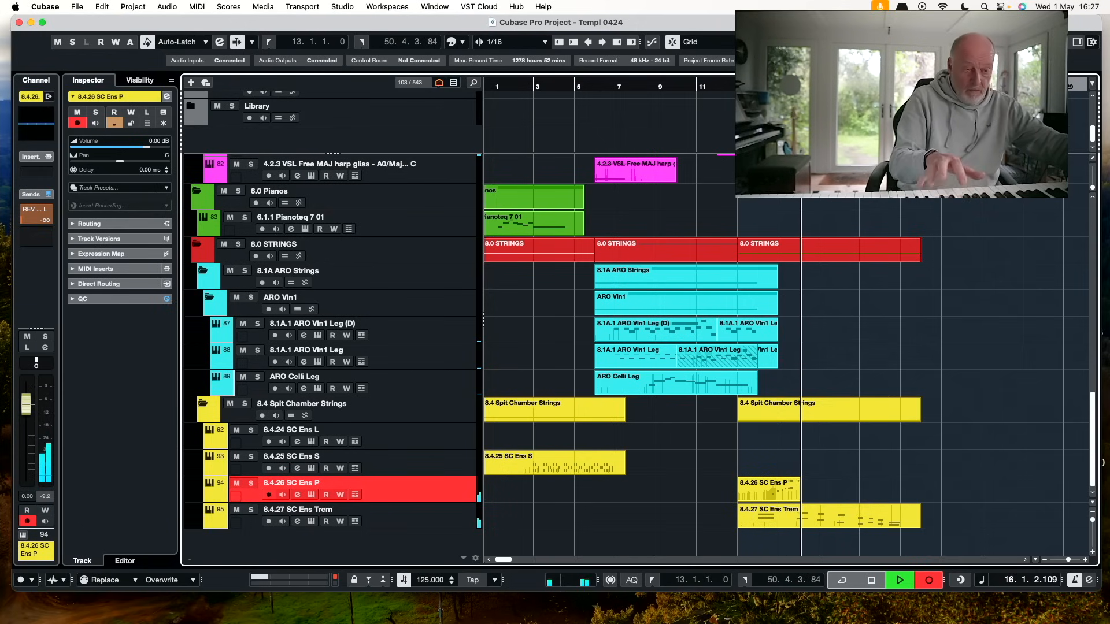
pyautogui.press('space')
pyautogui.press('KP_1')
pyautogui.press('KP_Multiply')
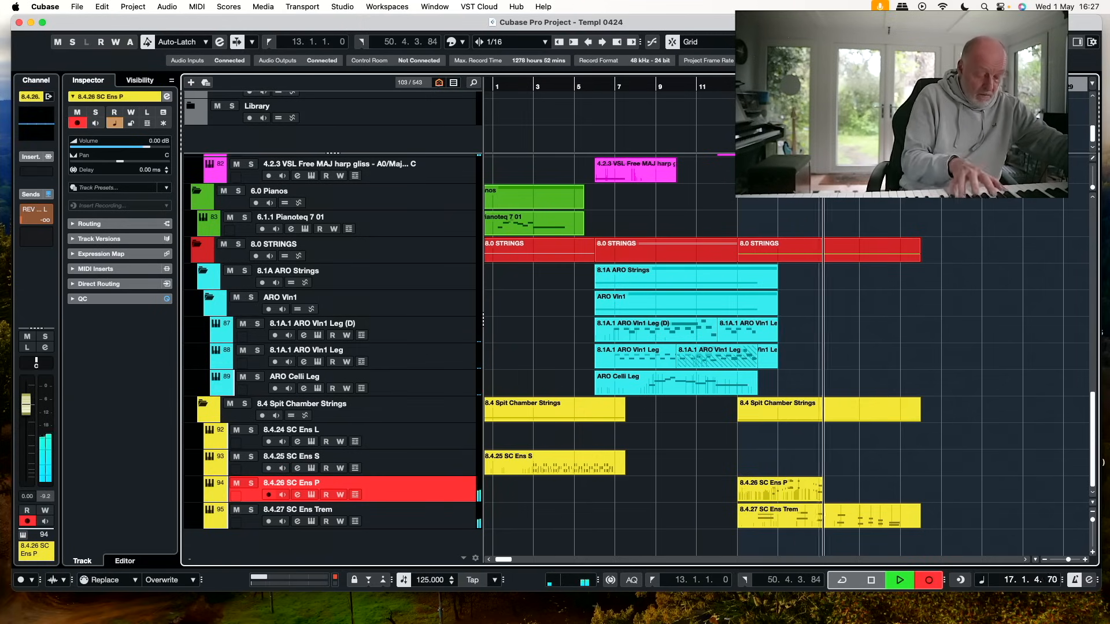
pyautogui.press('space')
pyautogui.hscroll(3, 748, 244)
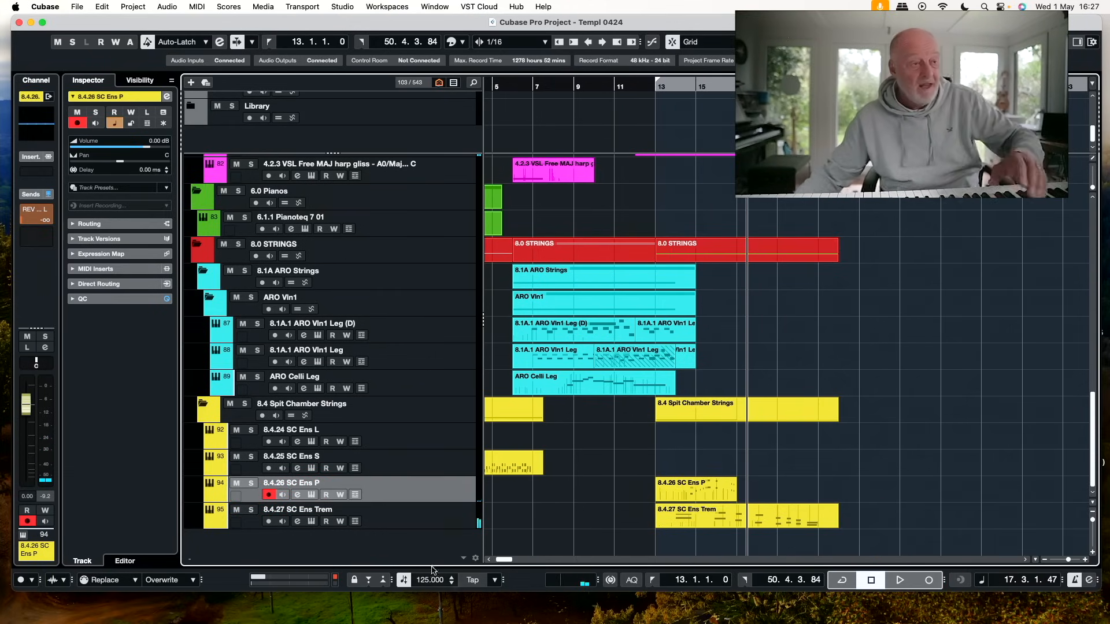
pyautogui.click(451, 518)
pyautogui.click(527, 492)
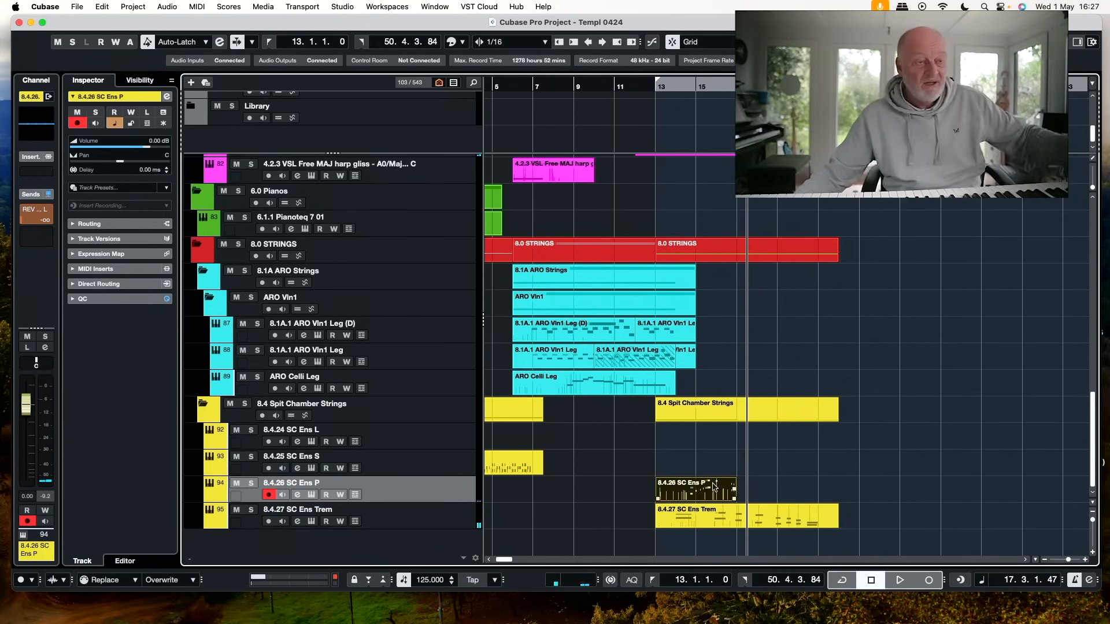
pyautogui.press('Delete')
# Record a new string part on the 8.4.26 SC Ens P track from bar 13 to about bar 20
pyautogui.hscroll(1, 698, 274)
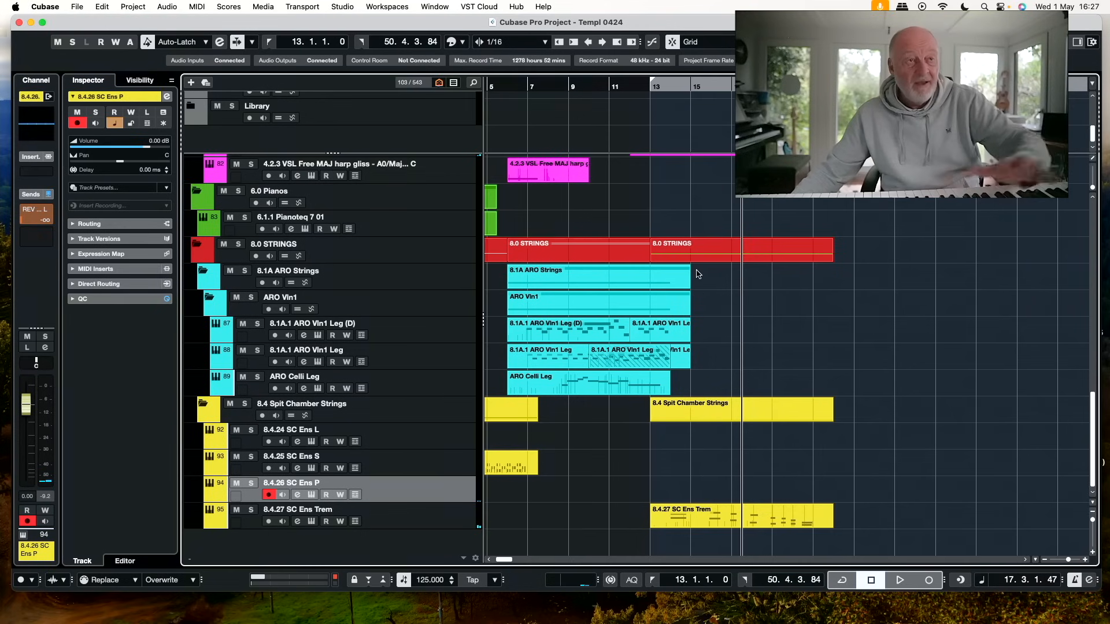
pyautogui.click(650, 87)
pyautogui.press('h')
pyautogui.press('h')
pyautogui.press('h')
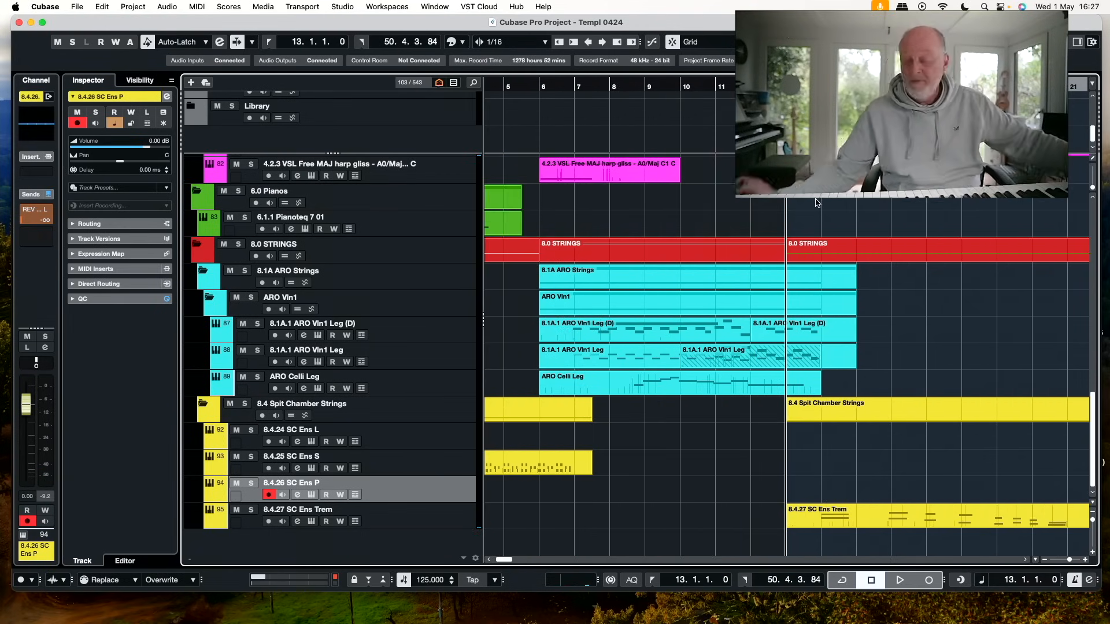
pyautogui.press('KP_Multiply')
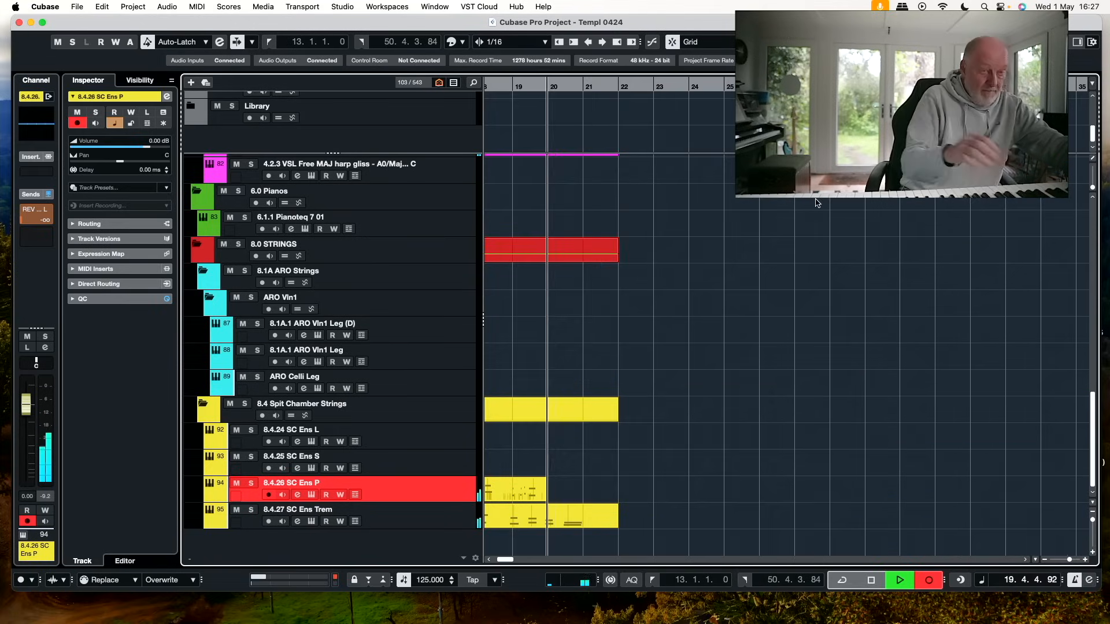
pyautogui.press('space')
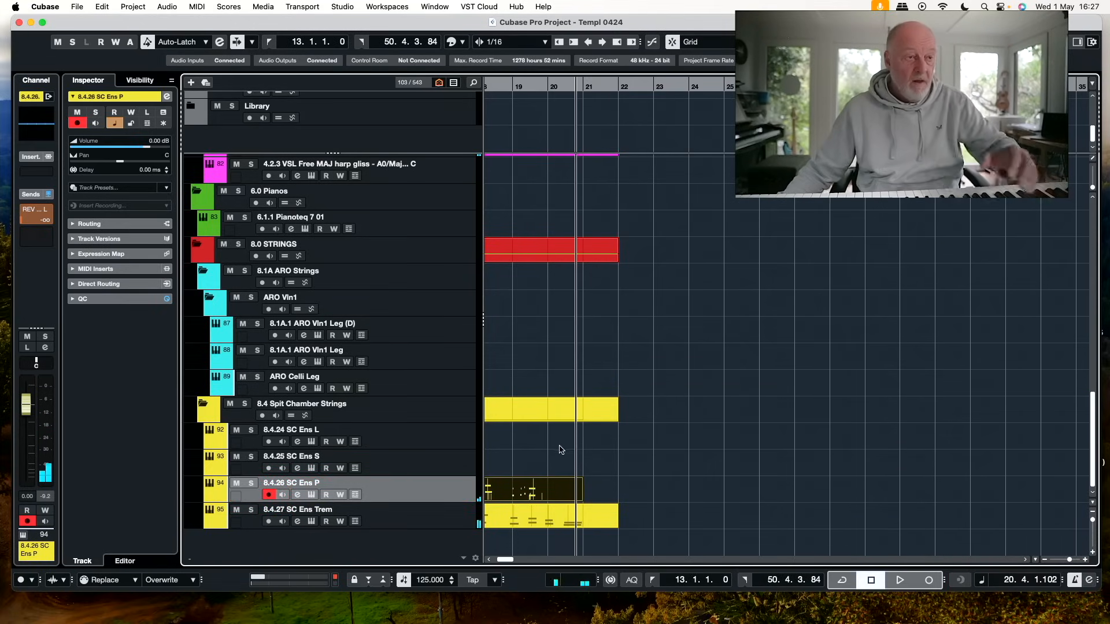
# Open the new 8.4.26 SC Ens P part for note editing and play it from about bar 14 to bar 19
pyautogui.doubleClick(549, 484)
pyautogui.hscroll(2, 893, 331)
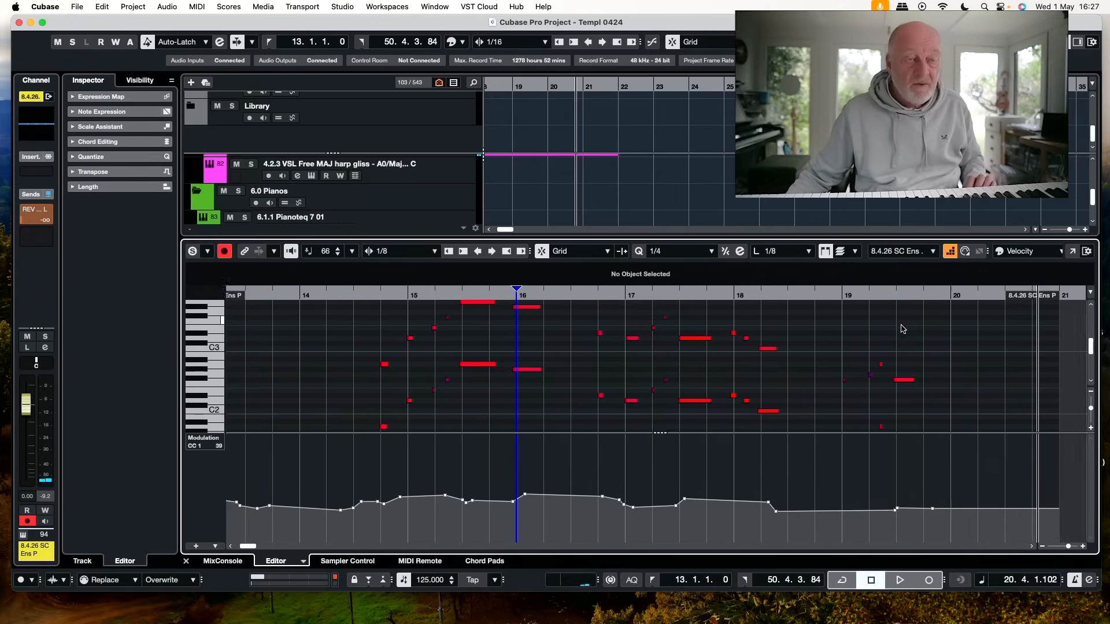
pyautogui.click(858, 381)
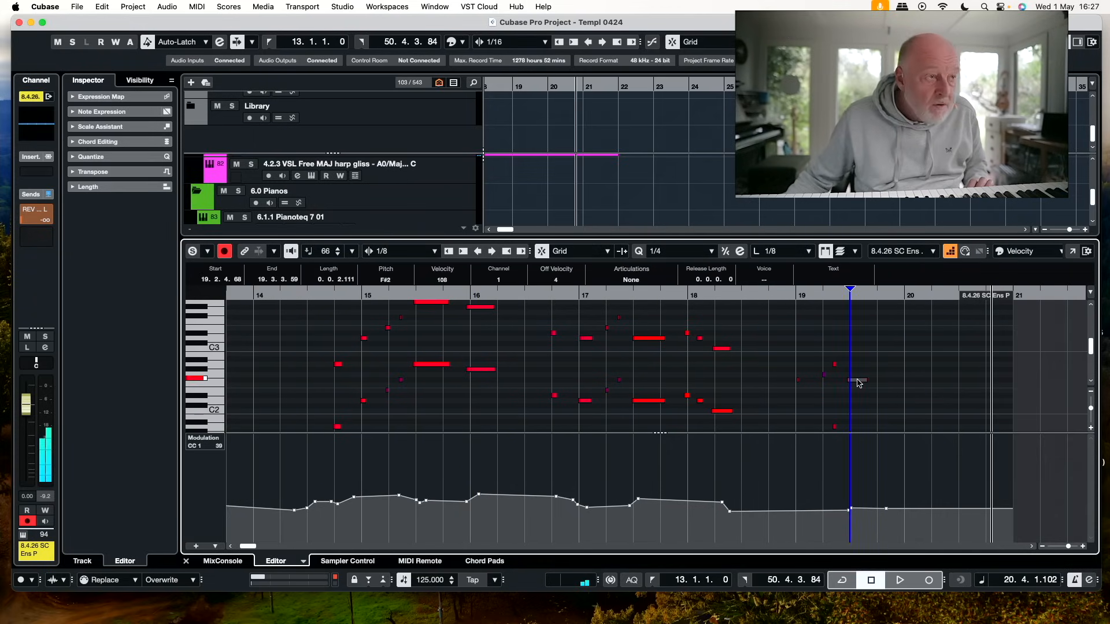
pyautogui.click(307, 295)
pyautogui.press('space')
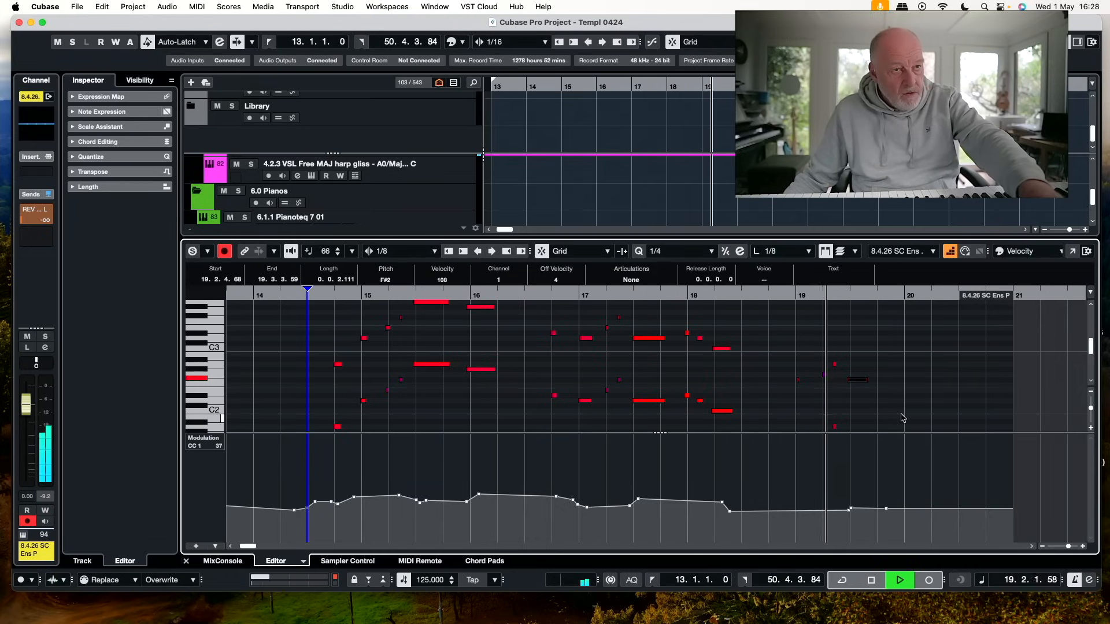
pyautogui.press('space')
# Raise the long F#2 note in bar 19 to G#2 and copy it an octave lower
pyautogui.click(862, 373)
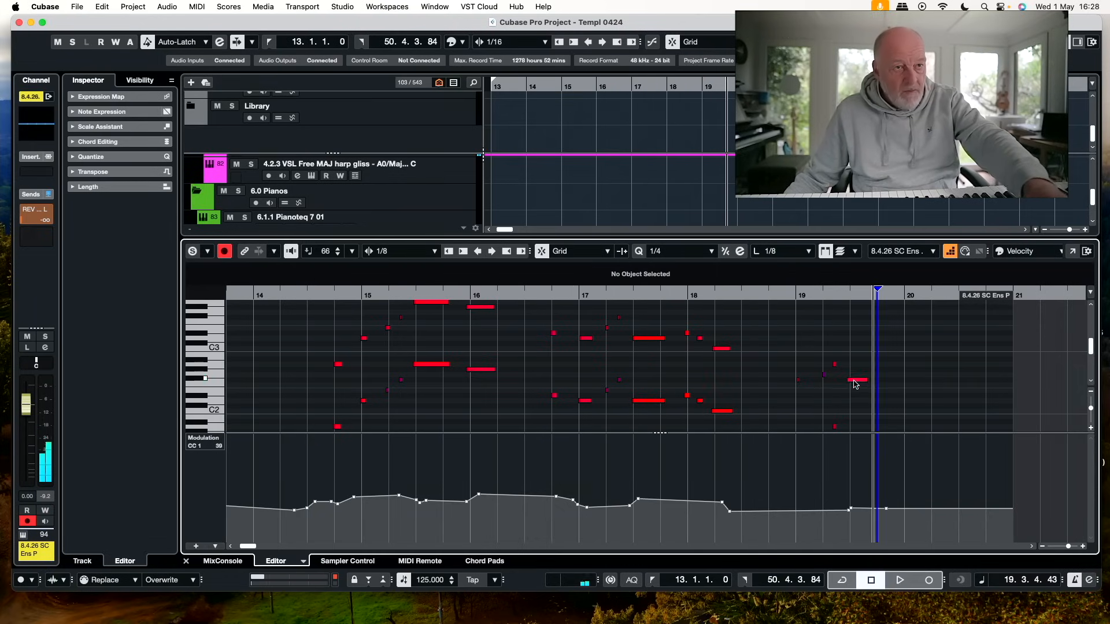
pyautogui.click(856, 382)
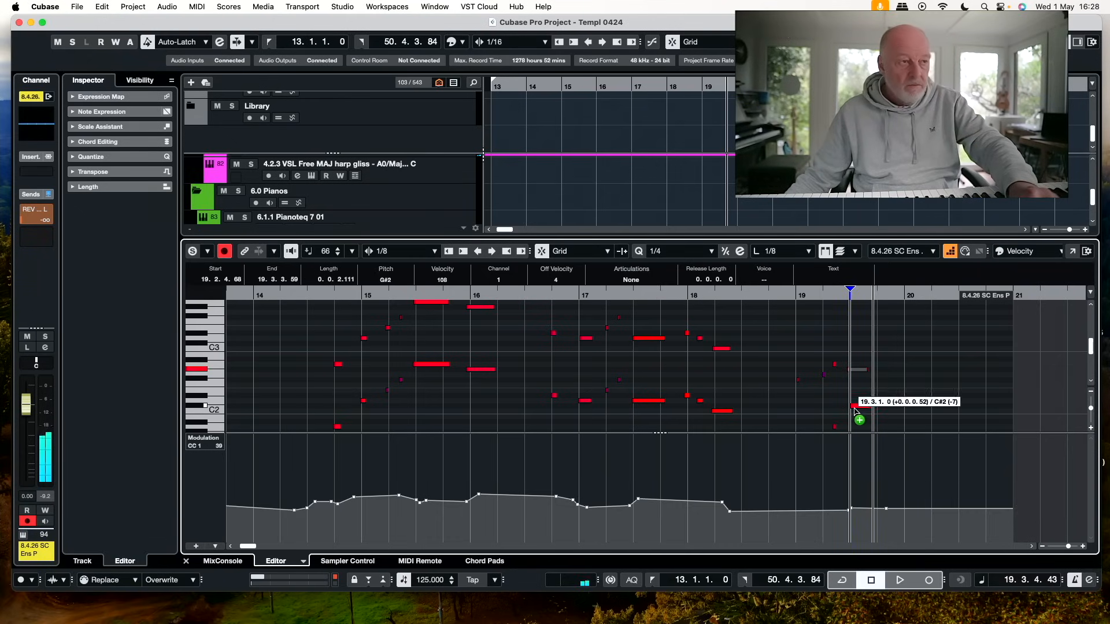
pyautogui.moveTo(854, 411); pyautogui.dragTo(851, 384)
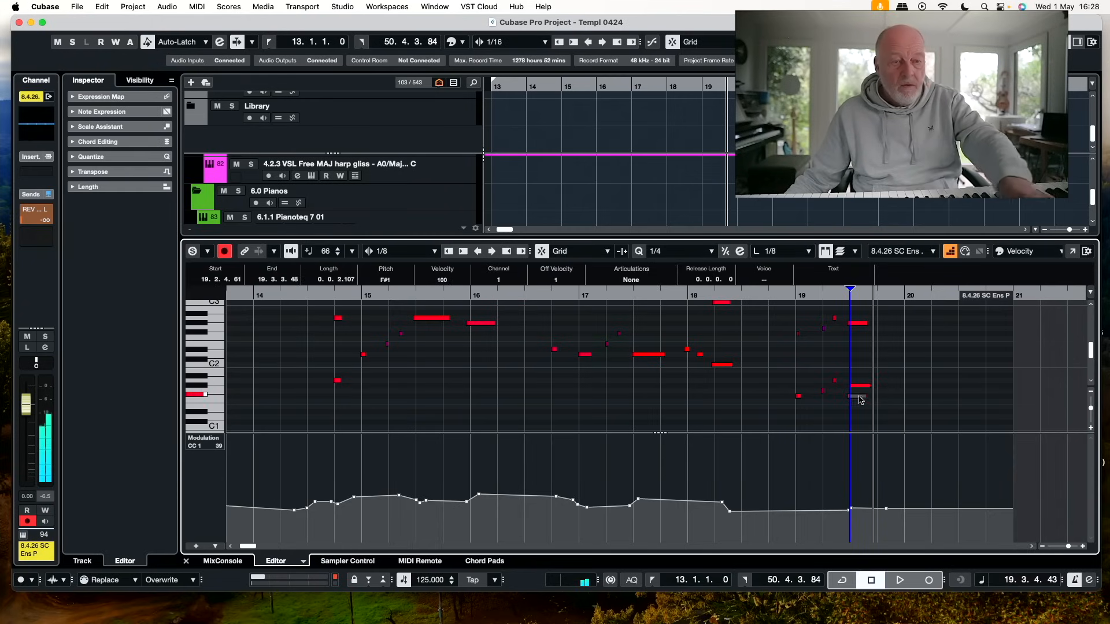
pyautogui.click(1066, 42)
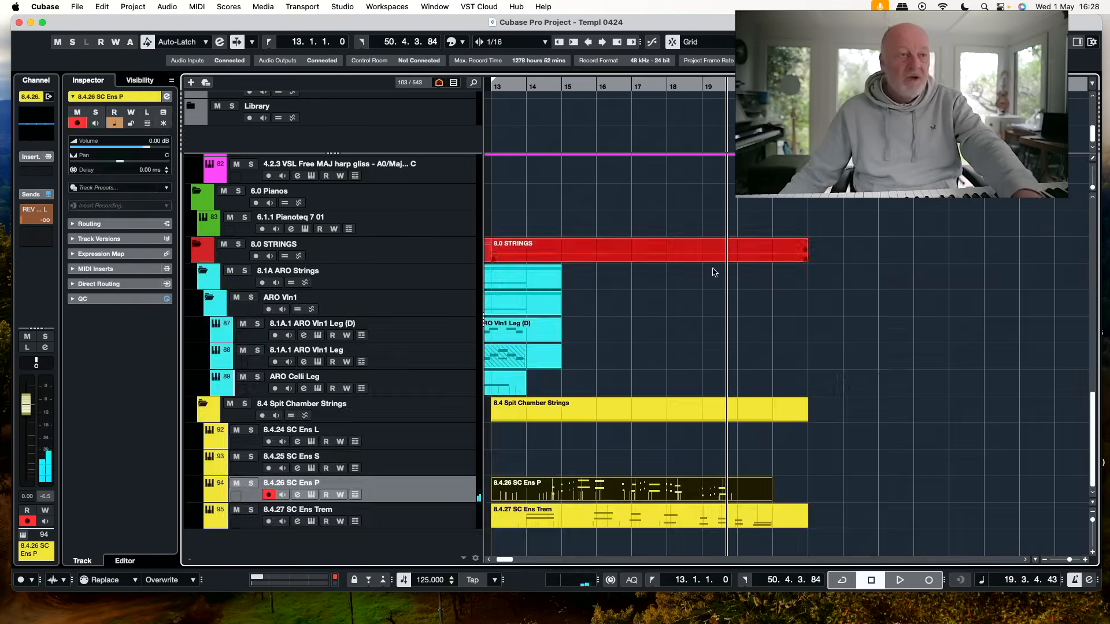
# Play the cue from the start of bar 13 and select the 1.1.10 Clarinet S track for playing along
pyautogui.click(499, 86)
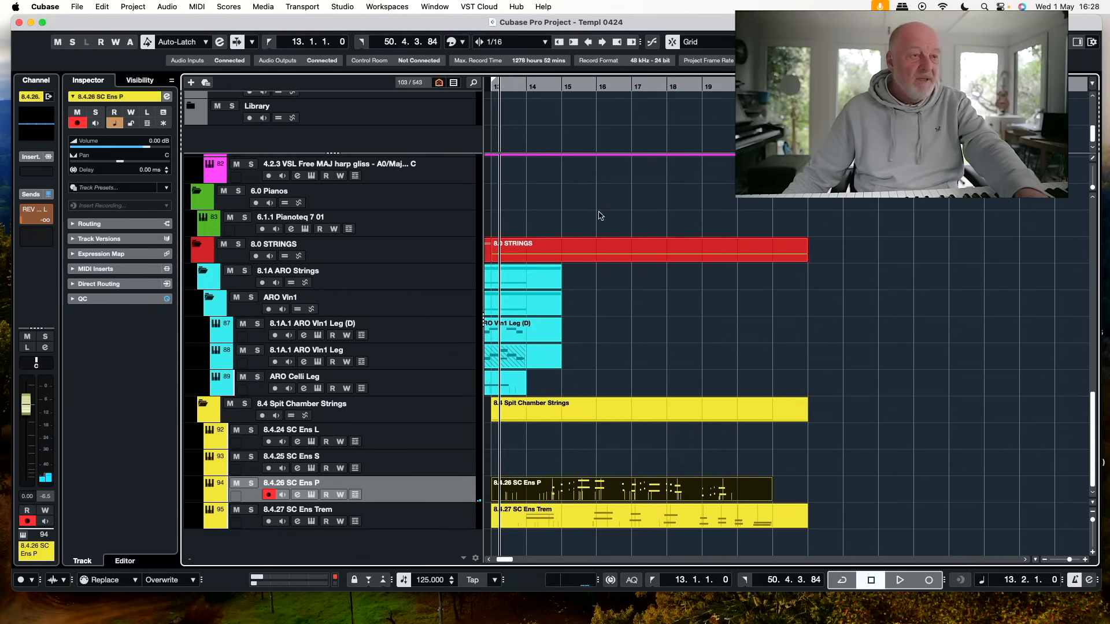
pyautogui.press('space')
pyautogui.scroll(20, 601, 283)
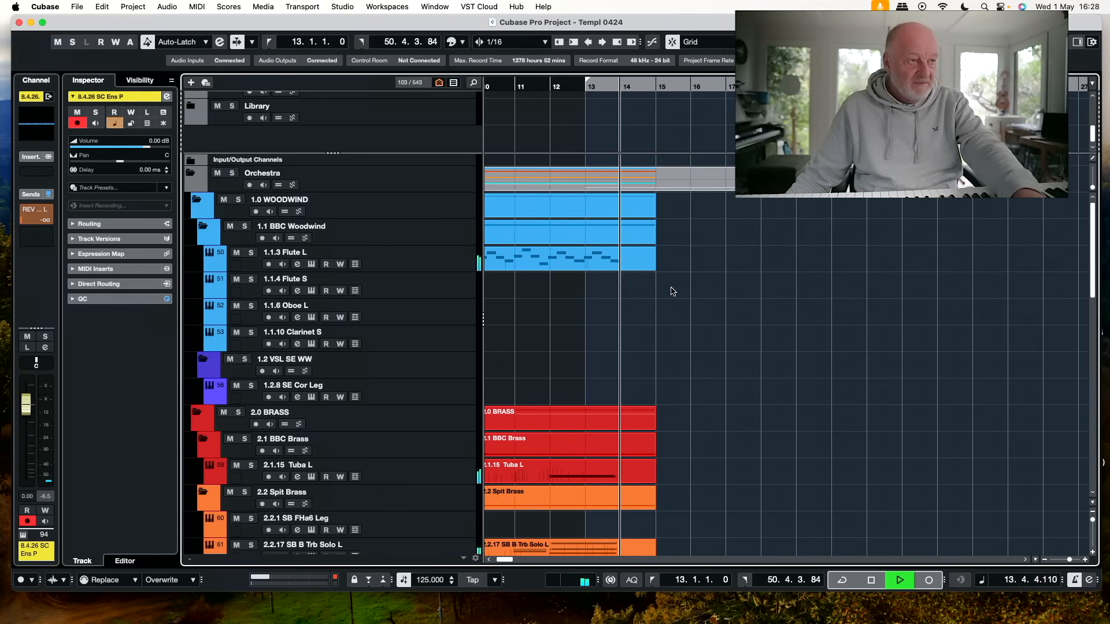
pyautogui.click(503, 332)
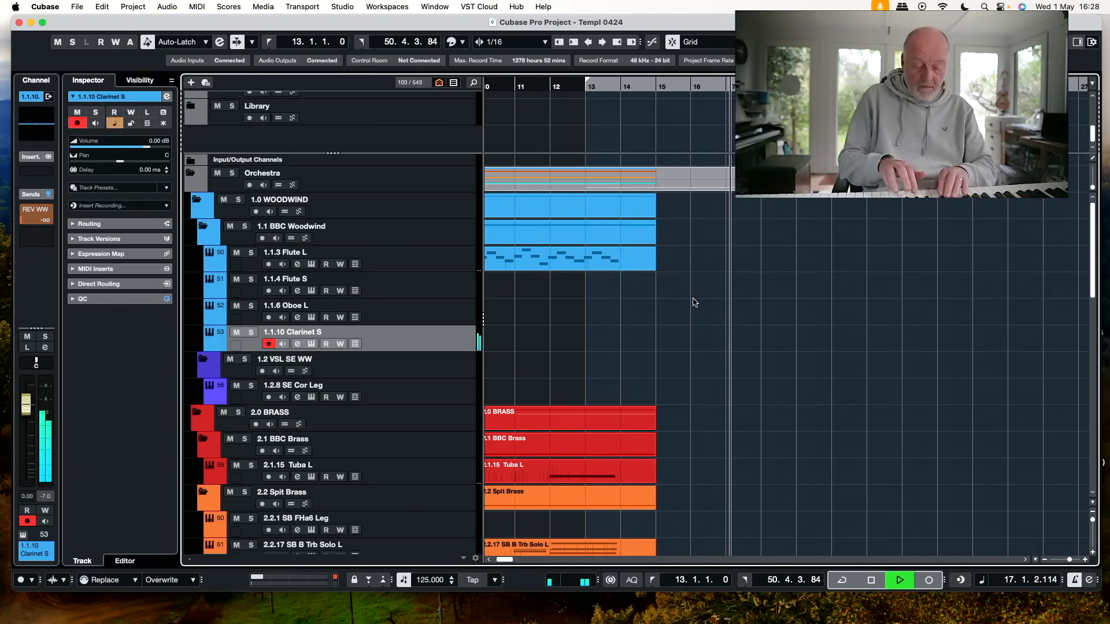
pyautogui.press('space')
# Try recording a clarinet part on the 1.1.10 Clarinet S track from bar 13, in two takes
pyautogui.press('KP_1')
pyautogui.press('KP_Multiply')
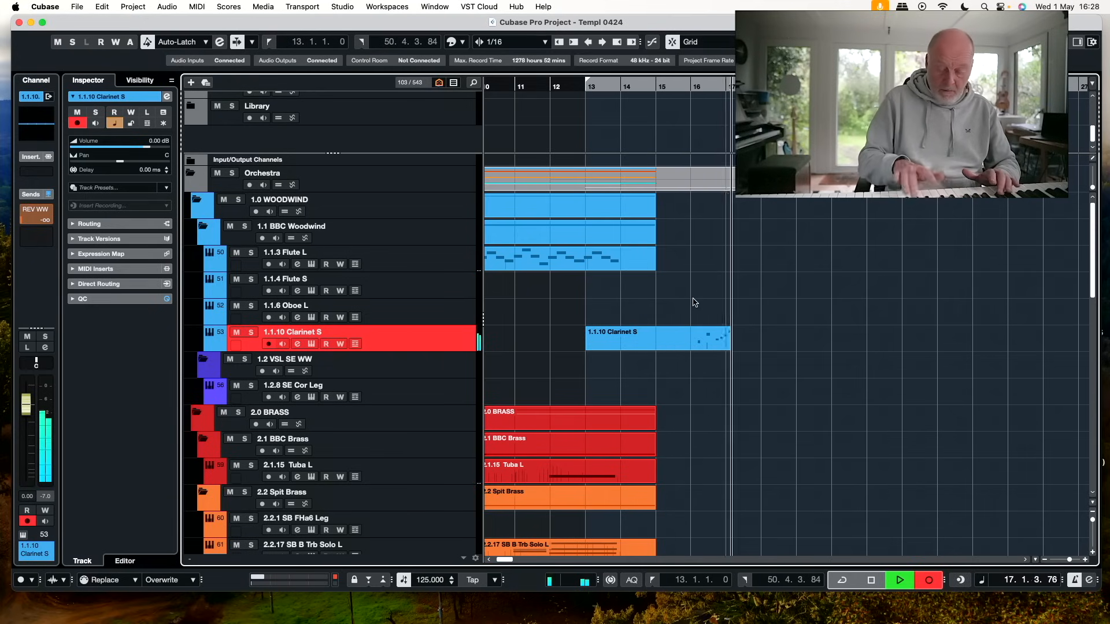
pyautogui.press('space')
pyautogui.press('KP_Multiply')
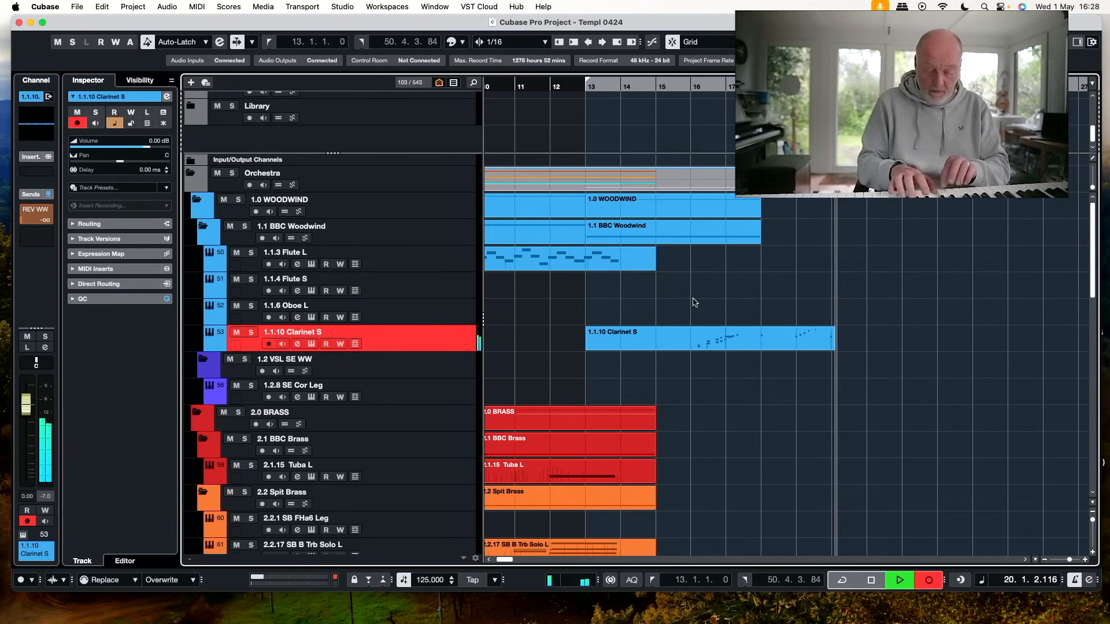
pyautogui.press('space')
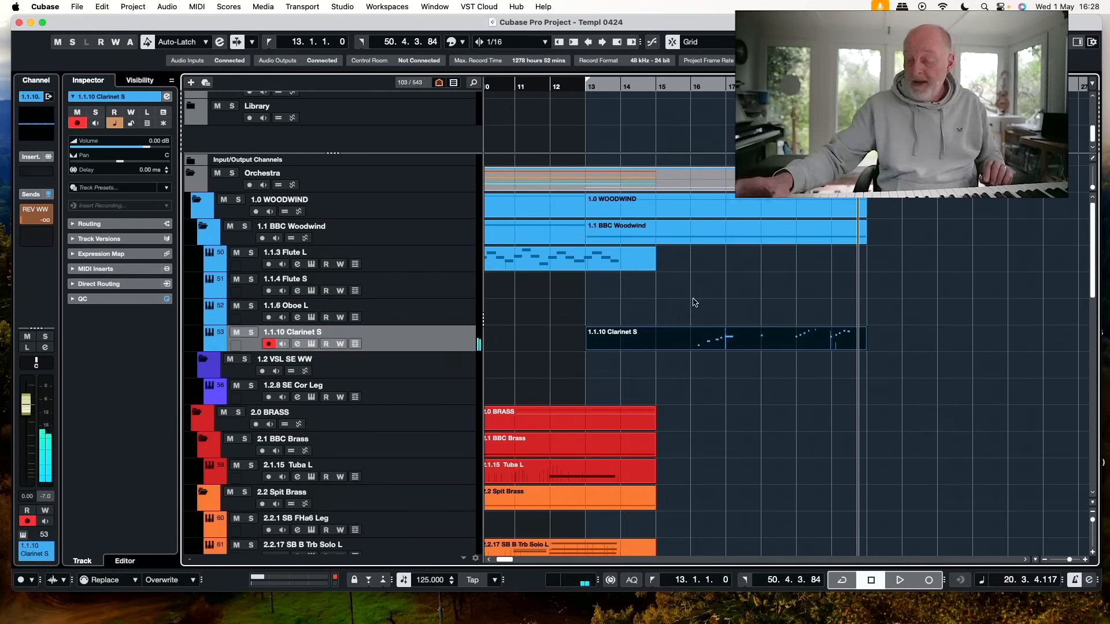
# Record the 1.1.10 Clarinet S part again from bar 13 to about bar 20
pyautogui.press('KP_1')
pyautogui.press('KP_Multiply')
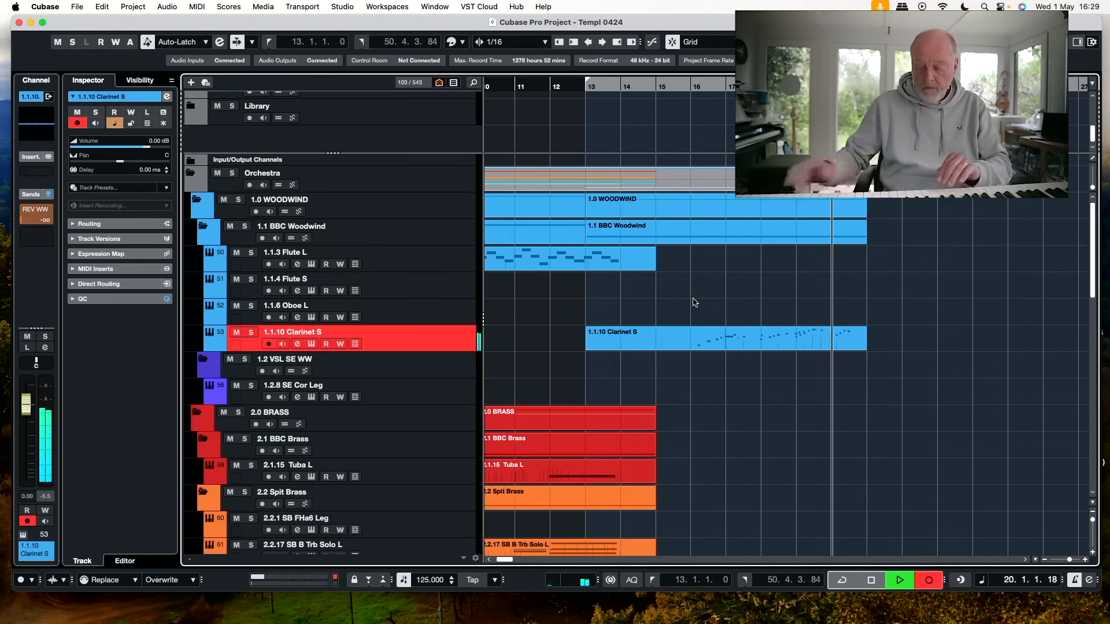
pyautogui.press('space')
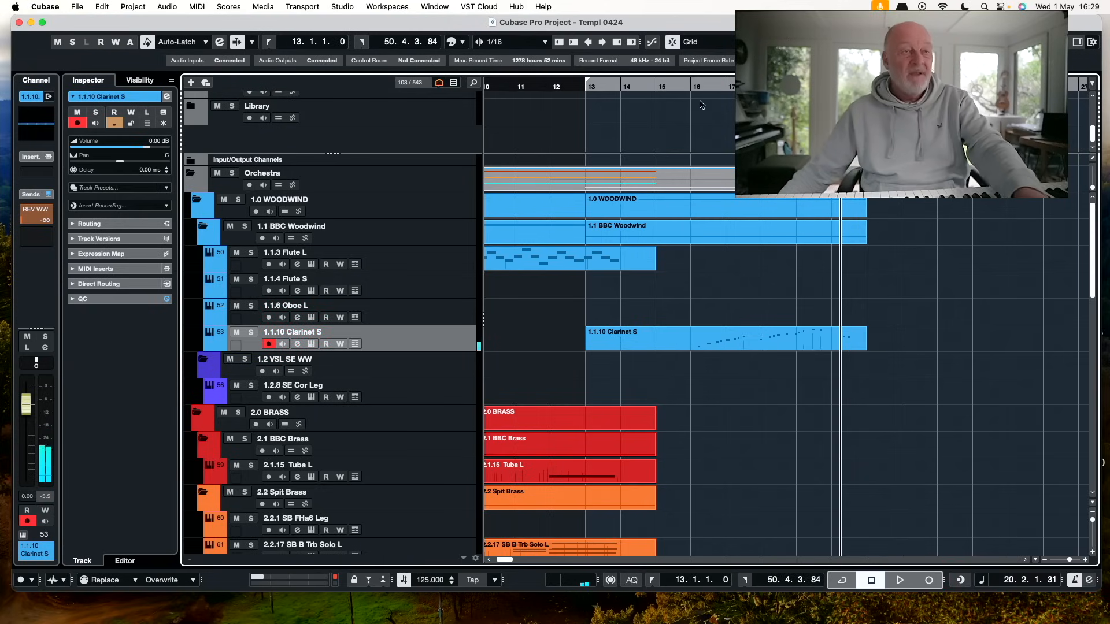
# Play the cue from about bar 15 and open the 1.1.10 Clarinet S part to check its notes through bar 19
pyautogui.doubleClick(652, 87)
pyautogui.doubleClick(766, 339)
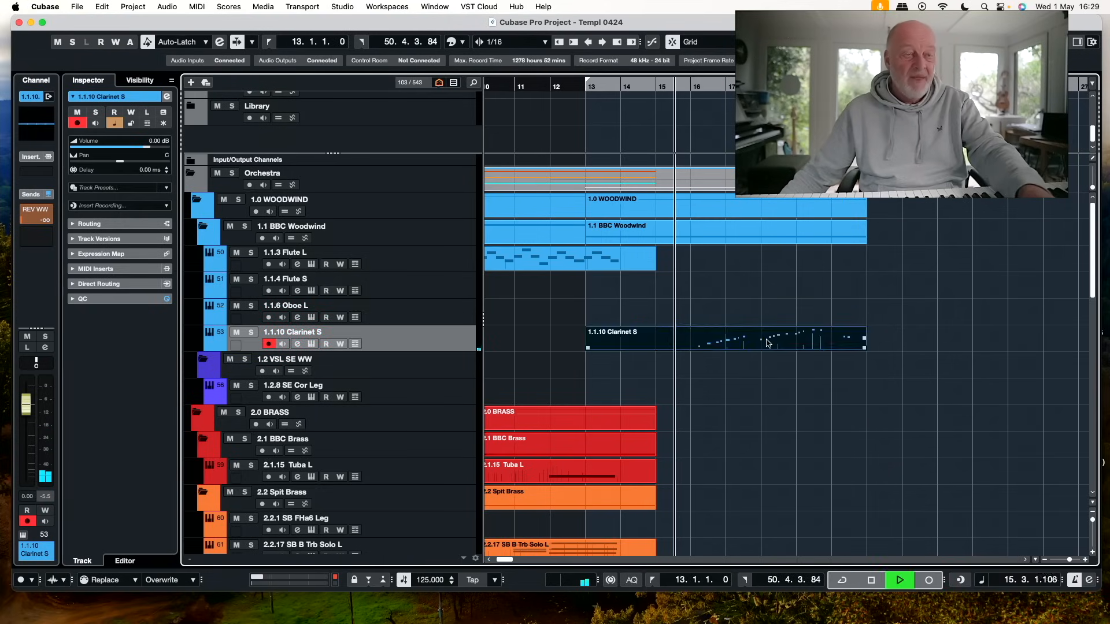
pyautogui.scroll(-1, 786, 427)
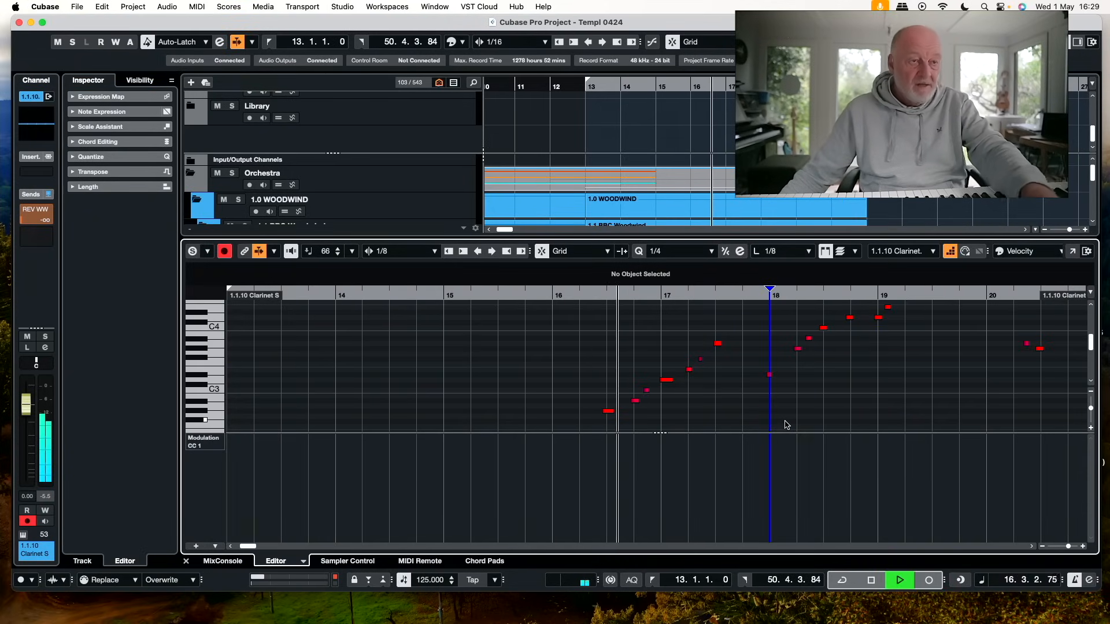
pyautogui.hscroll(2, 786, 427)
pyautogui.hscroll(1, 782, 423)
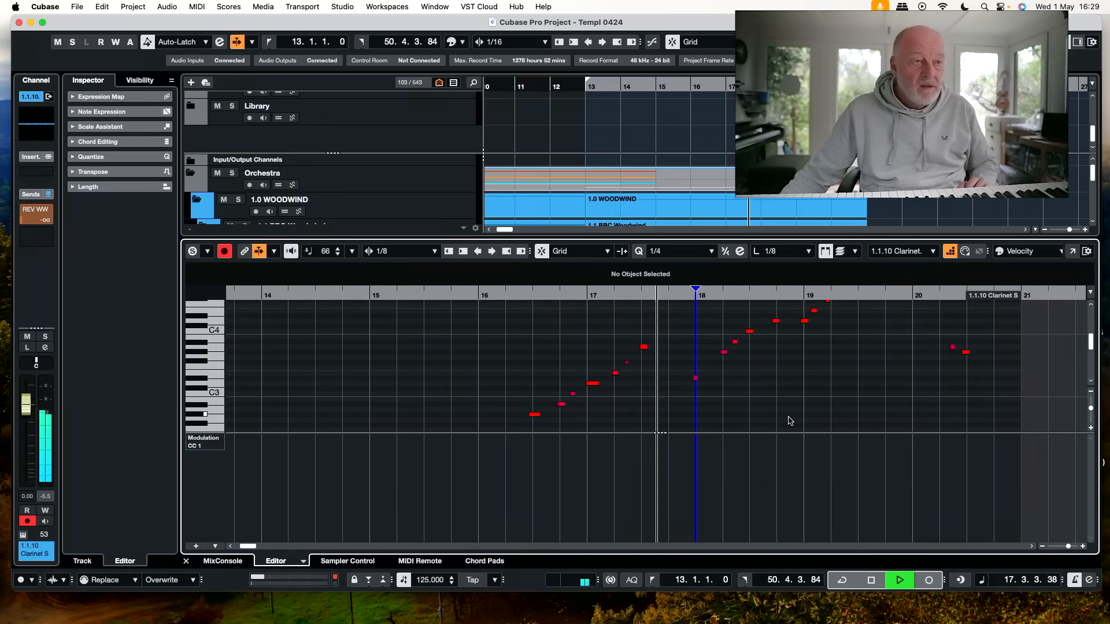
pyautogui.scroll(2, 778, 415)
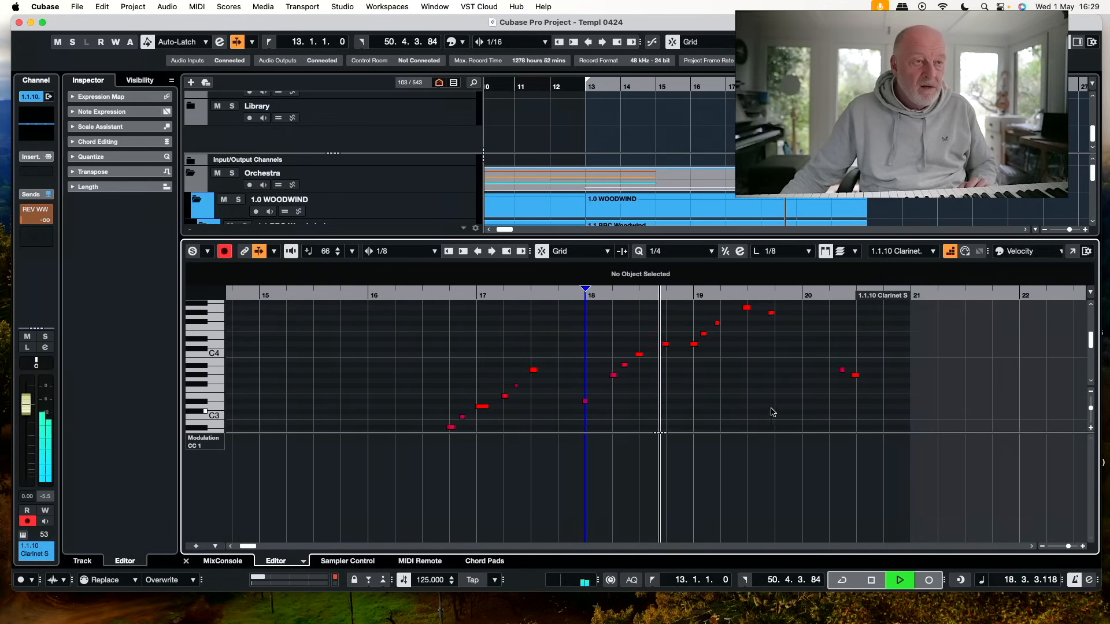
pyautogui.scroll(3, 769, 405)
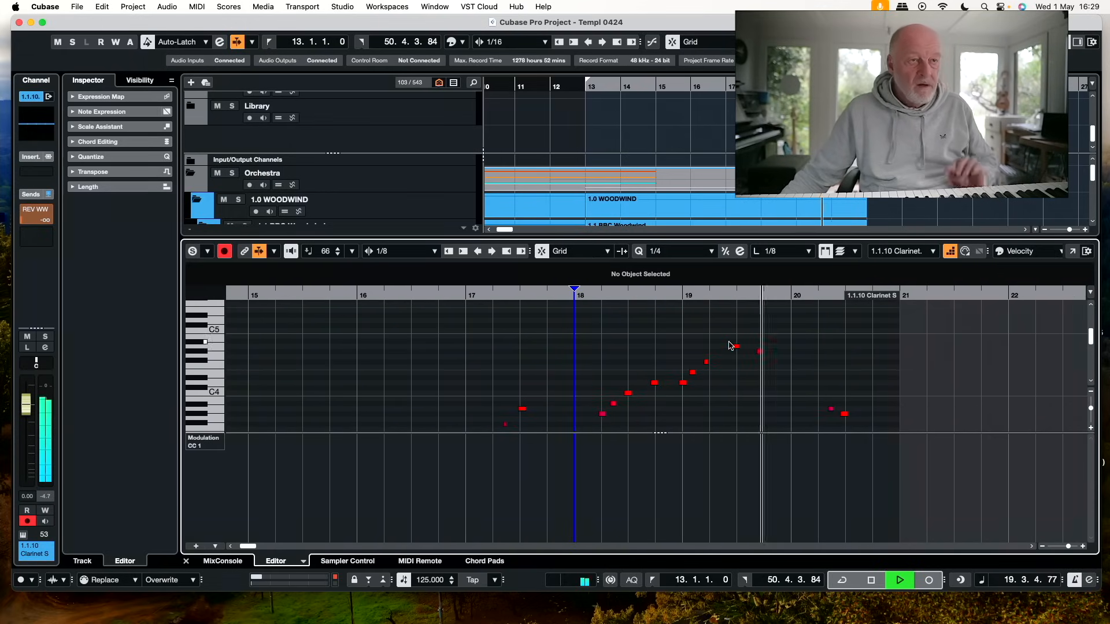
pyautogui.press('space')
# Lower the A4 note in bar 19 of the clarinet part by a semitone and delete the notes after it
pyautogui.click(735, 345)
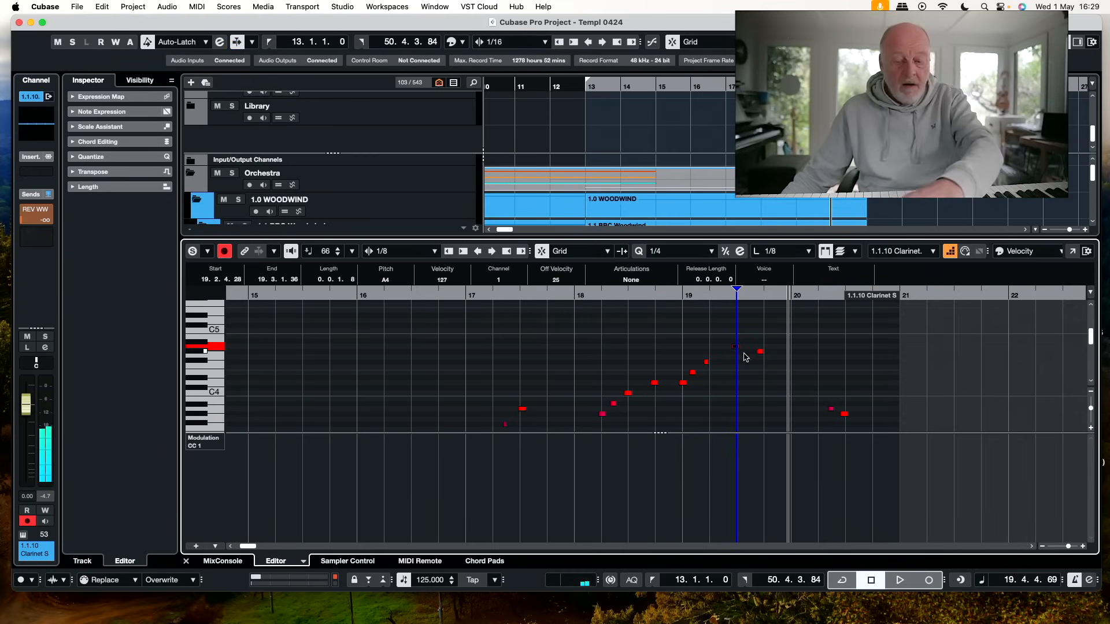
pyautogui.moveTo(756, 340); pyautogui.dragTo(864, 420)
pyautogui.press('Delete')
pyautogui.click(872, 402)
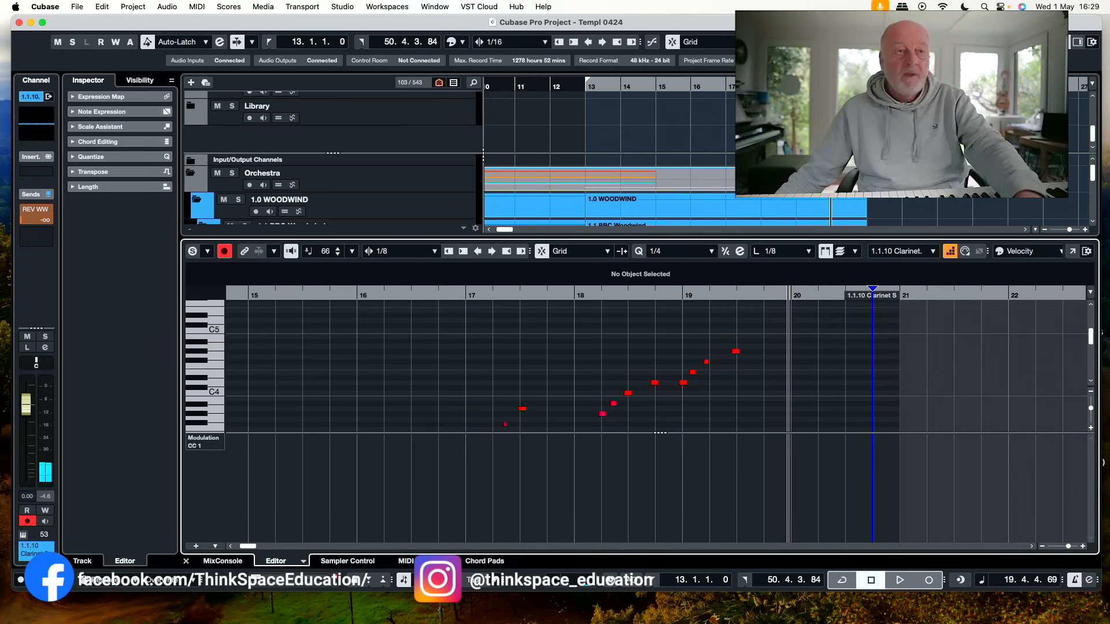
# Close the clarinet part's editor and play the cue from bar 15 to about bar 19
pyautogui.press('Return')
pyautogui.press('space')
pyautogui.press('space')
pyautogui.click(655, 86)
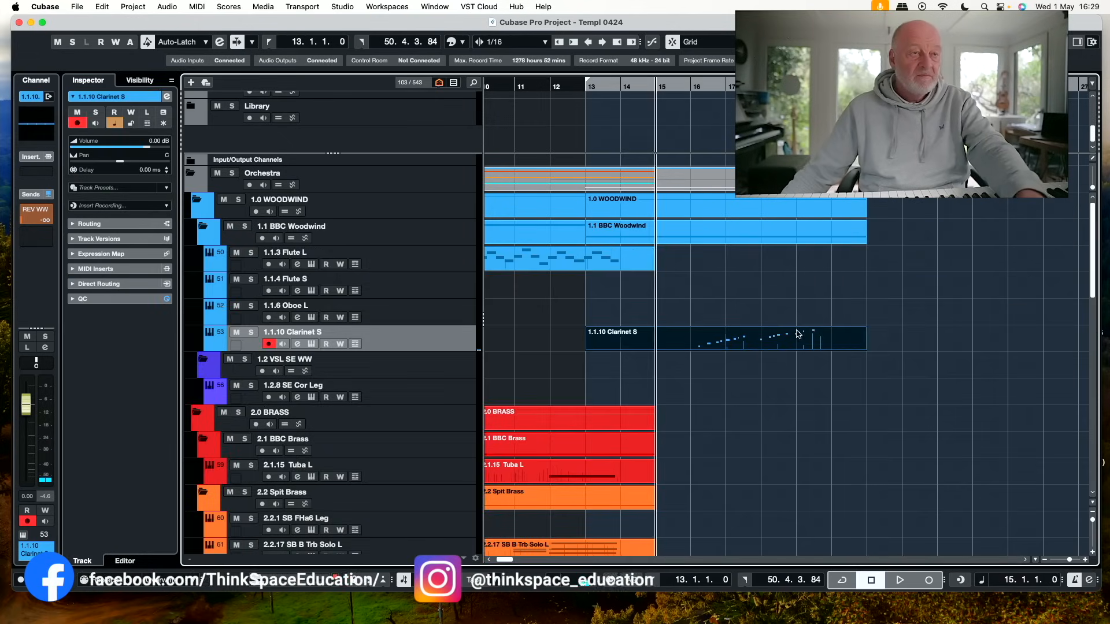
pyautogui.press('space')
pyautogui.scroll(-1, 808, 378)
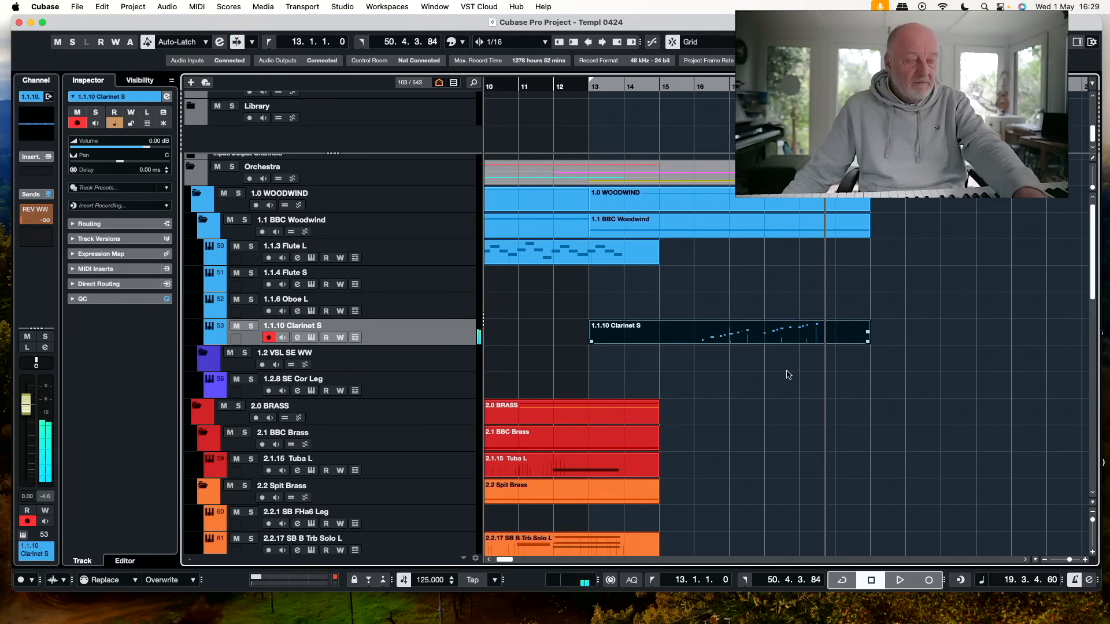
pyautogui.scroll(-3, 702, 410)
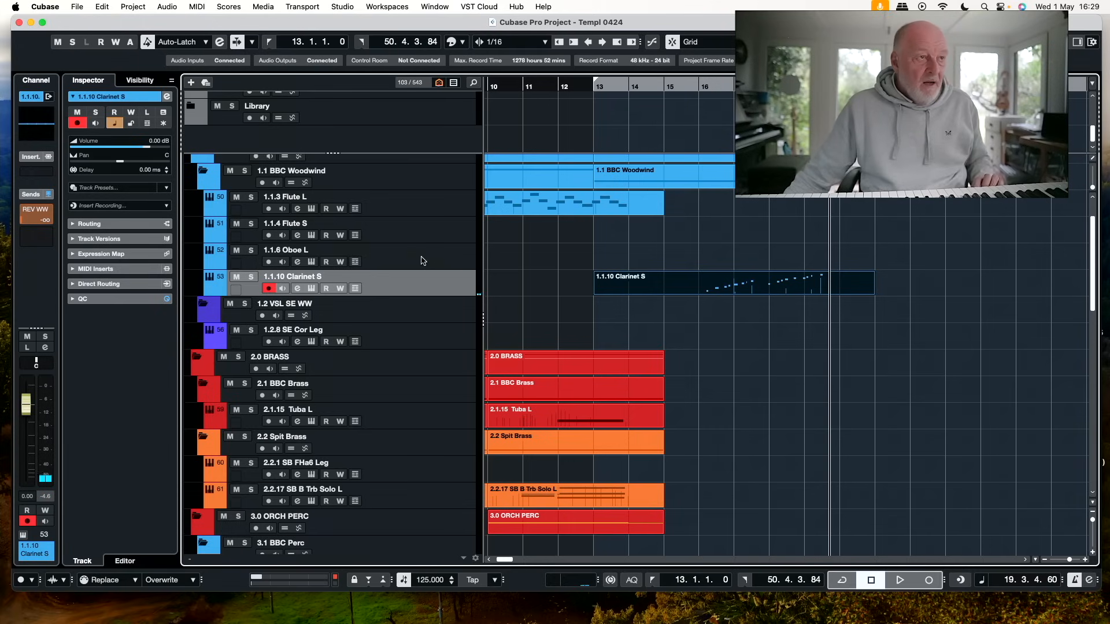
# Bring up the 1.1.7 Oboe S track and record an oboe part on it from bar 13 to about bar 21
pyautogui.click(472, 85)
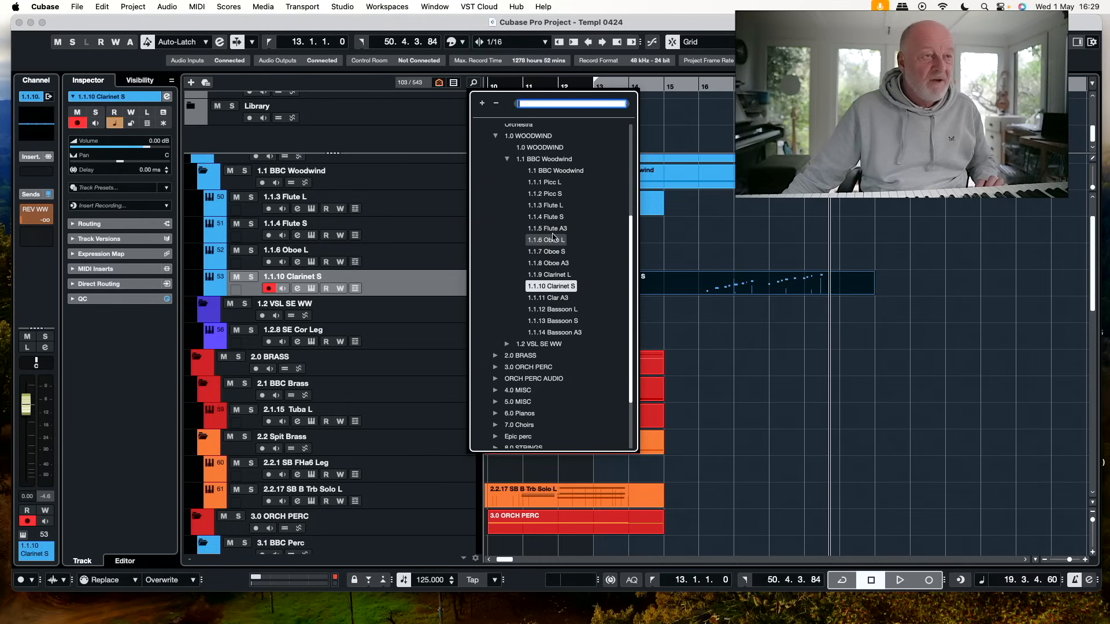
pyautogui.click(549, 252)
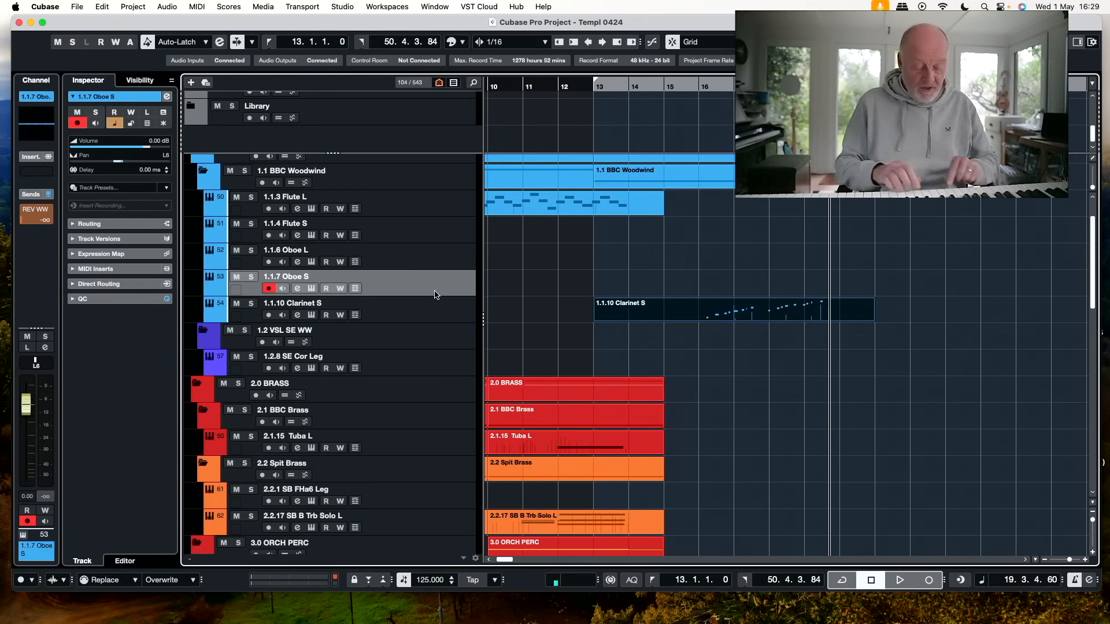
pyautogui.press('KP_1')
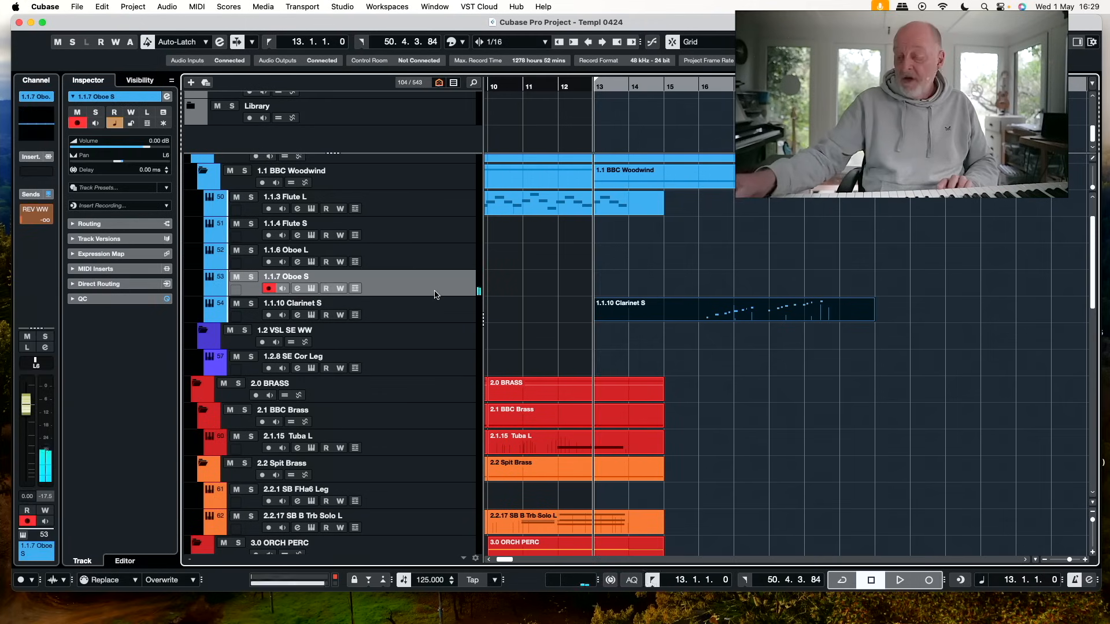
pyautogui.press('KP_Multiply')
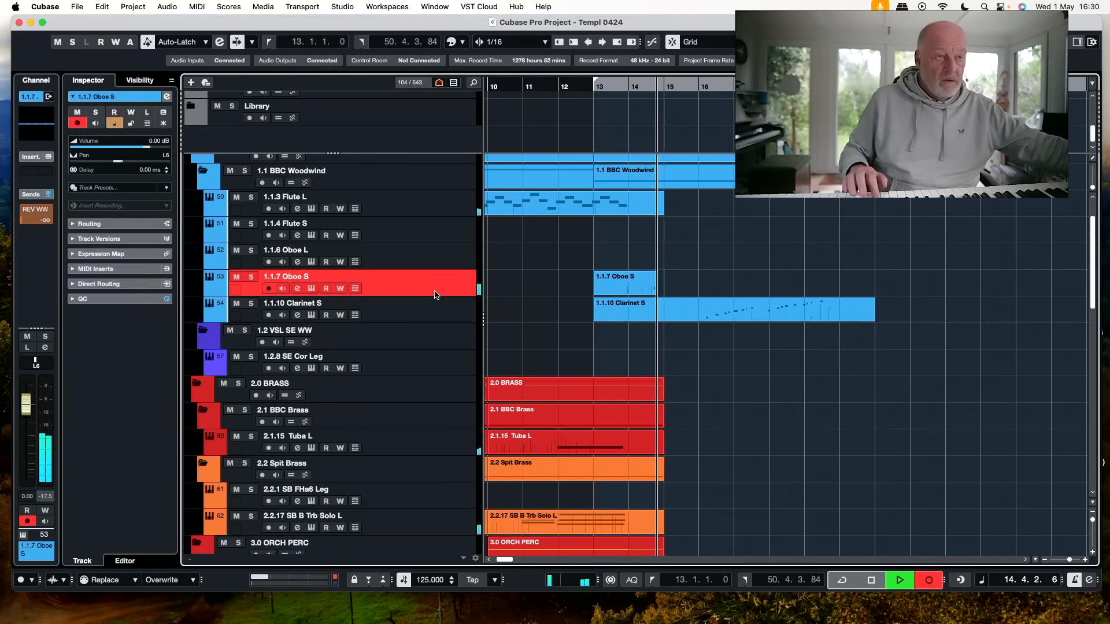
pyautogui.press('space')
pyautogui.press('KP_1')
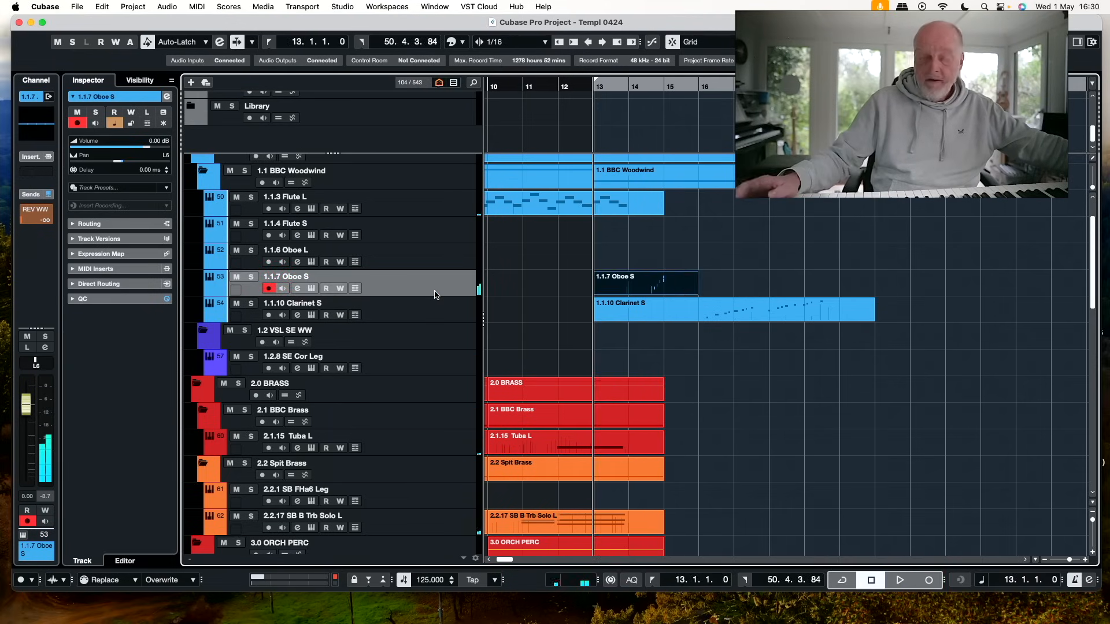
pyautogui.press('KP_Multiply')
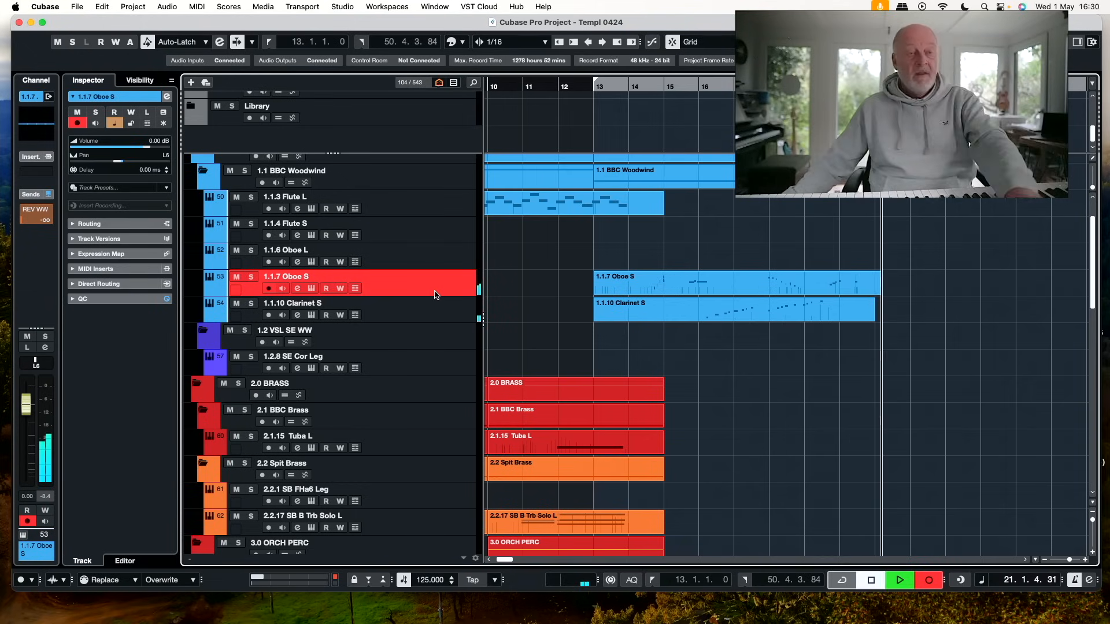
pyautogui.press('space')
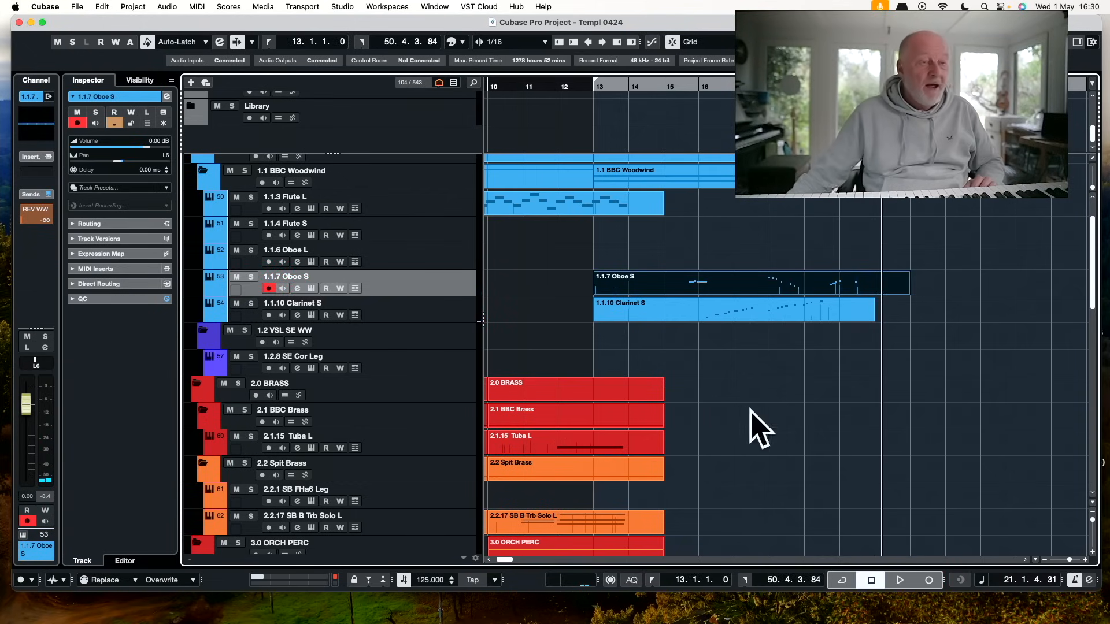
# Play the cue from bar 13 to about bar 18 to check the oboe part with the other parts
pyautogui.click(593, 89)
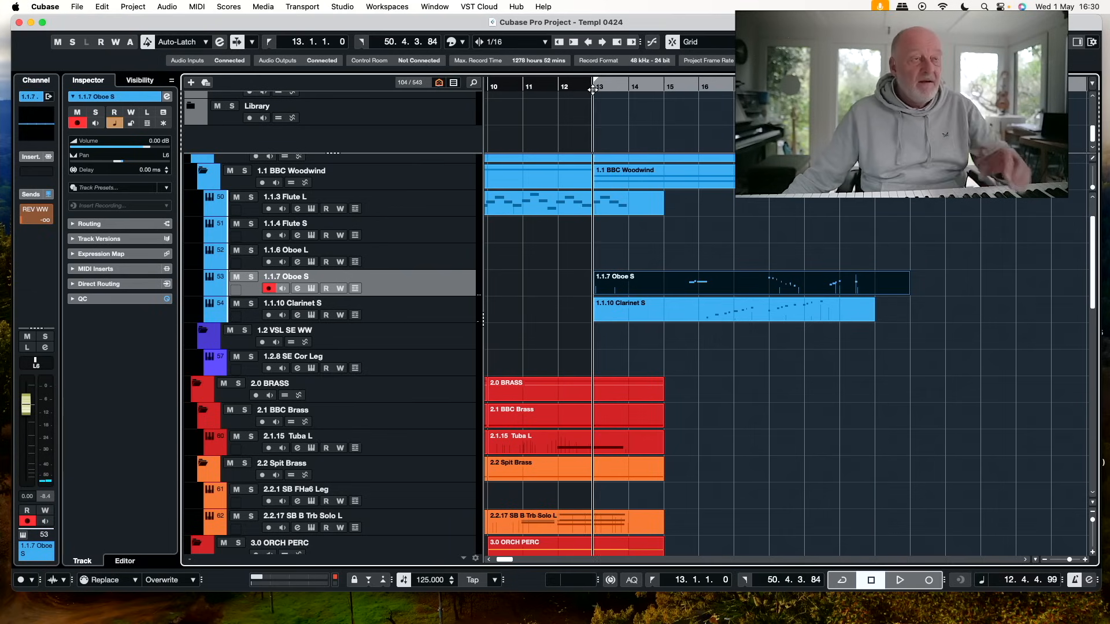
pyautogui.press('space')
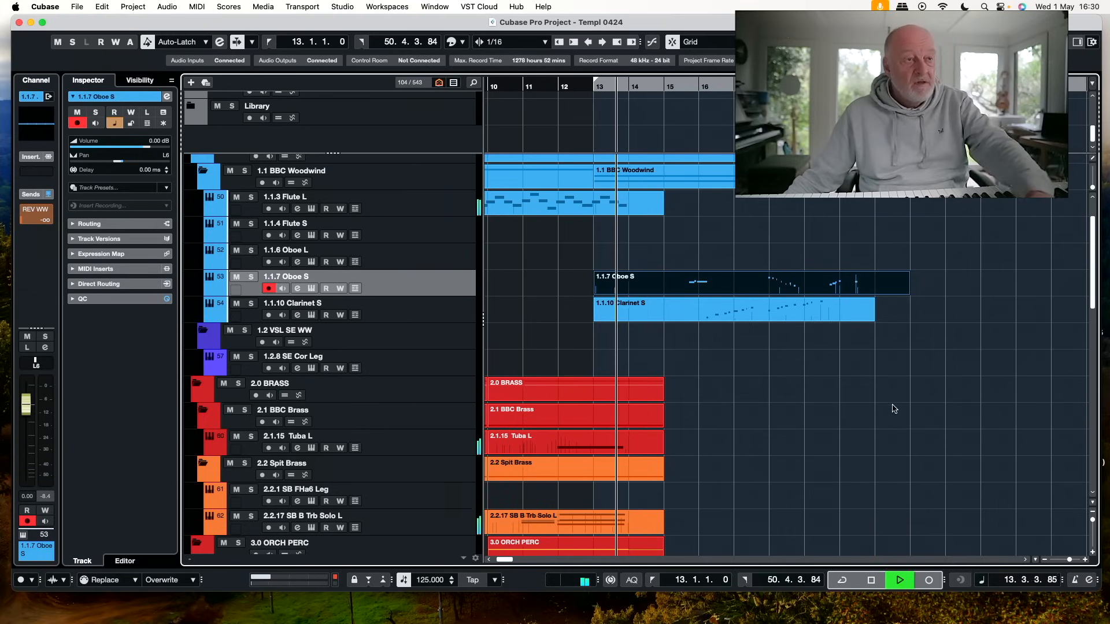
pyautogui.scroll(-2, 879, 411)
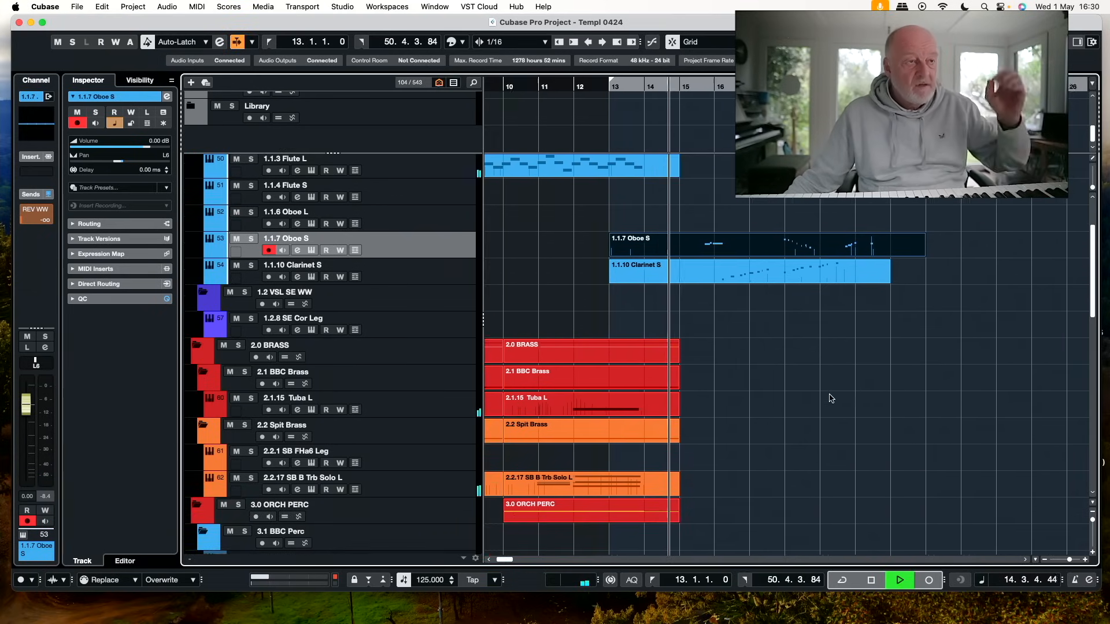
pyautogui.scroll(-2, 831, 398)
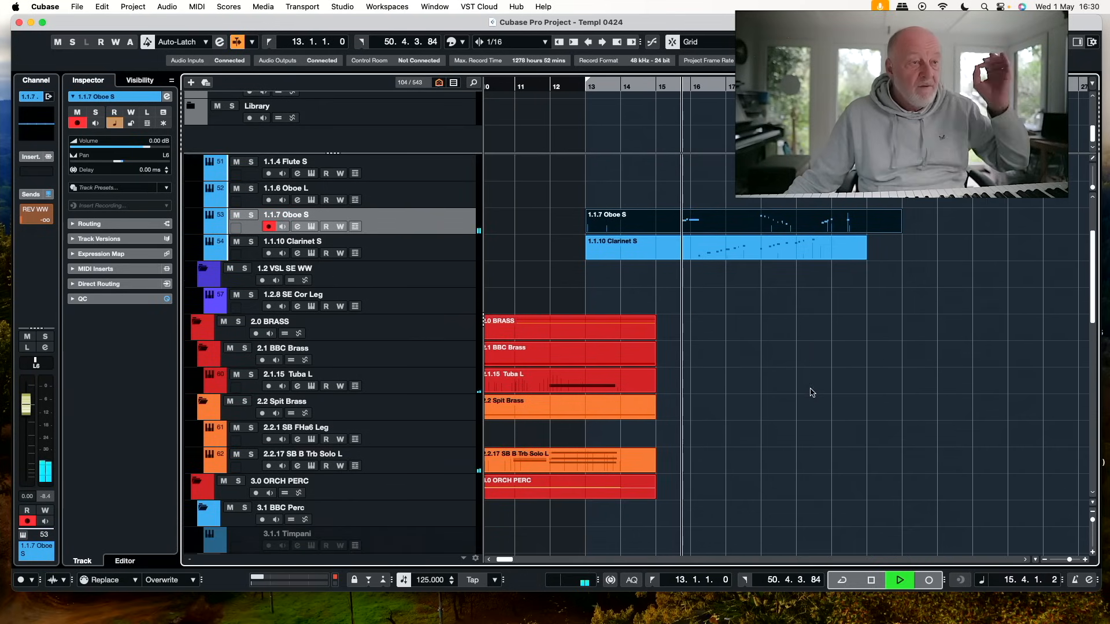
pyautogui.scroll(-2, 803, 390)
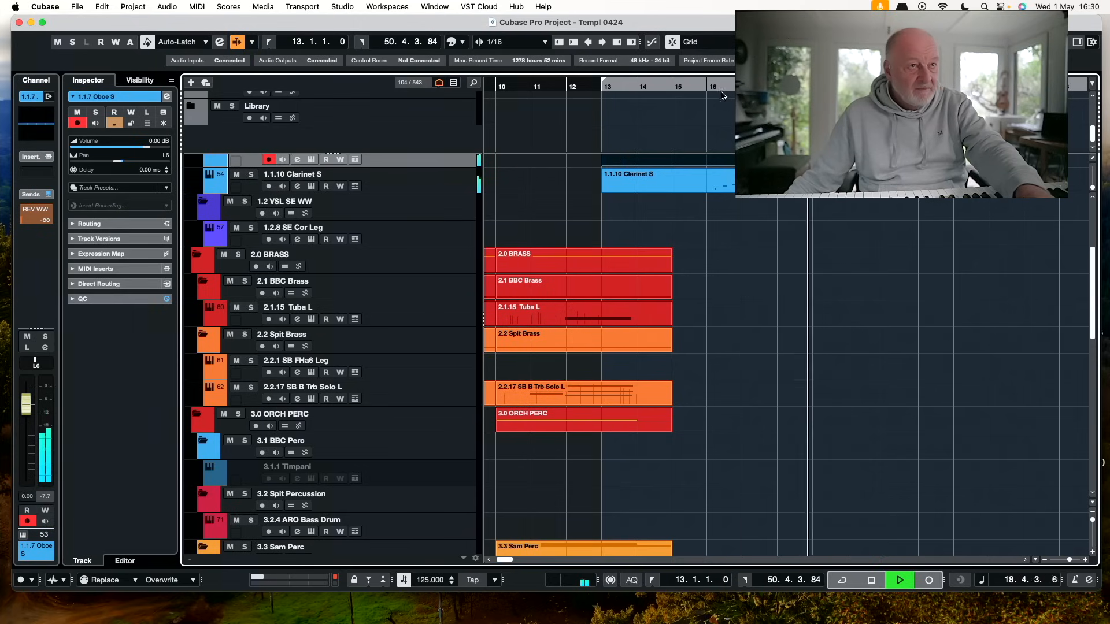
pyautogui.press('space')
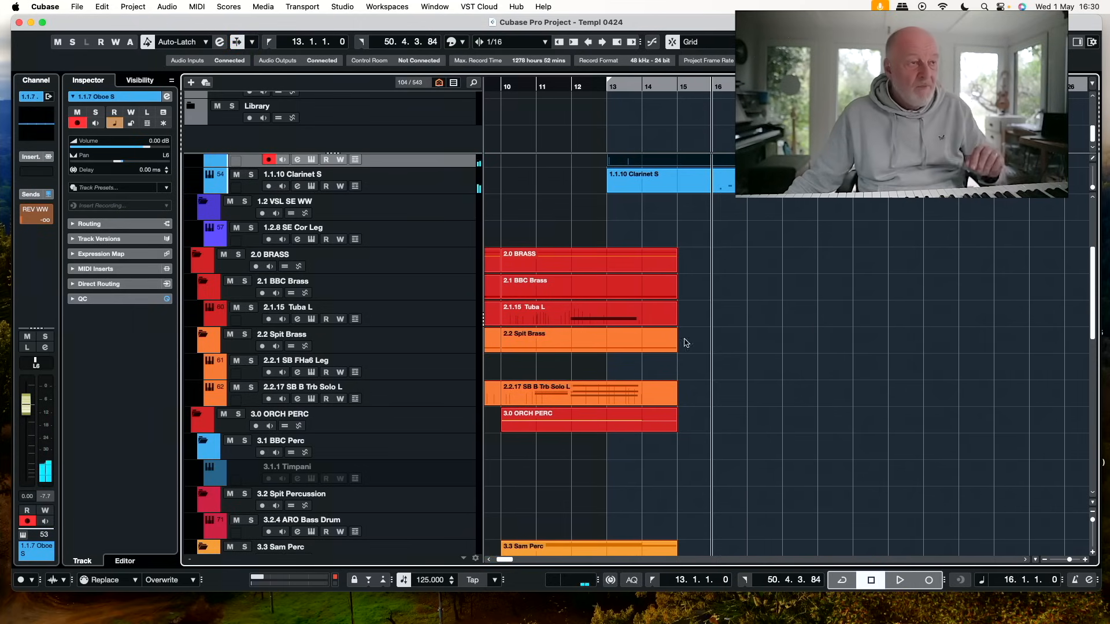
# Bring up the 1.1.13 Bassoon S track and record a bassoon part on it from bar 13 to about bar 21
pyautogui.scroll(3, 812, 327)
pyautogui.scroll(-7, 811, 327)
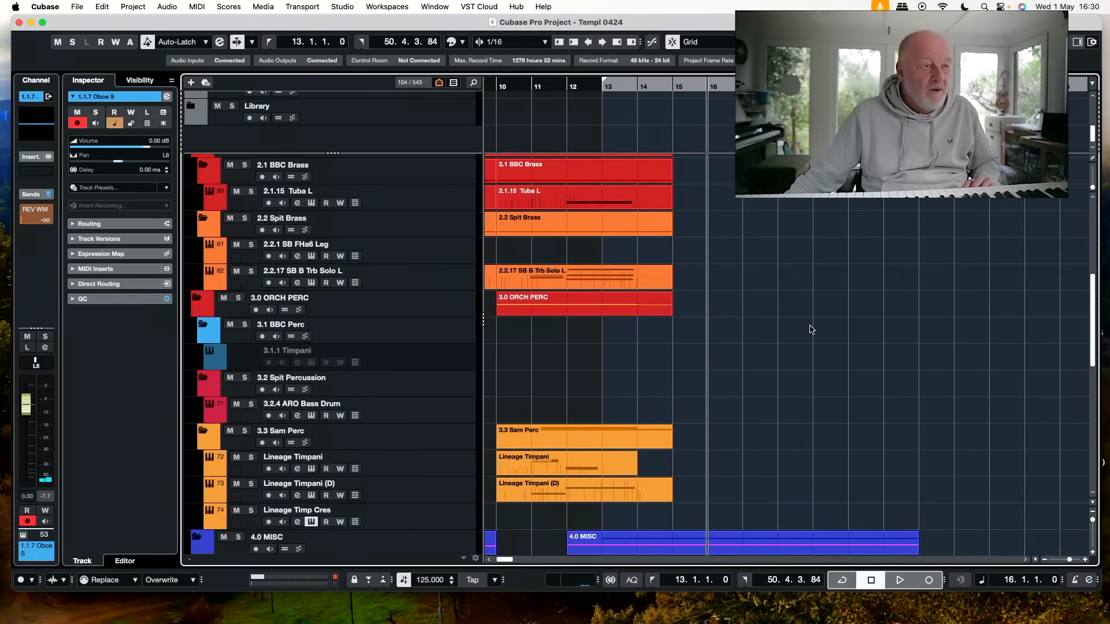
pyautogui.scroll(5, 810, 326)
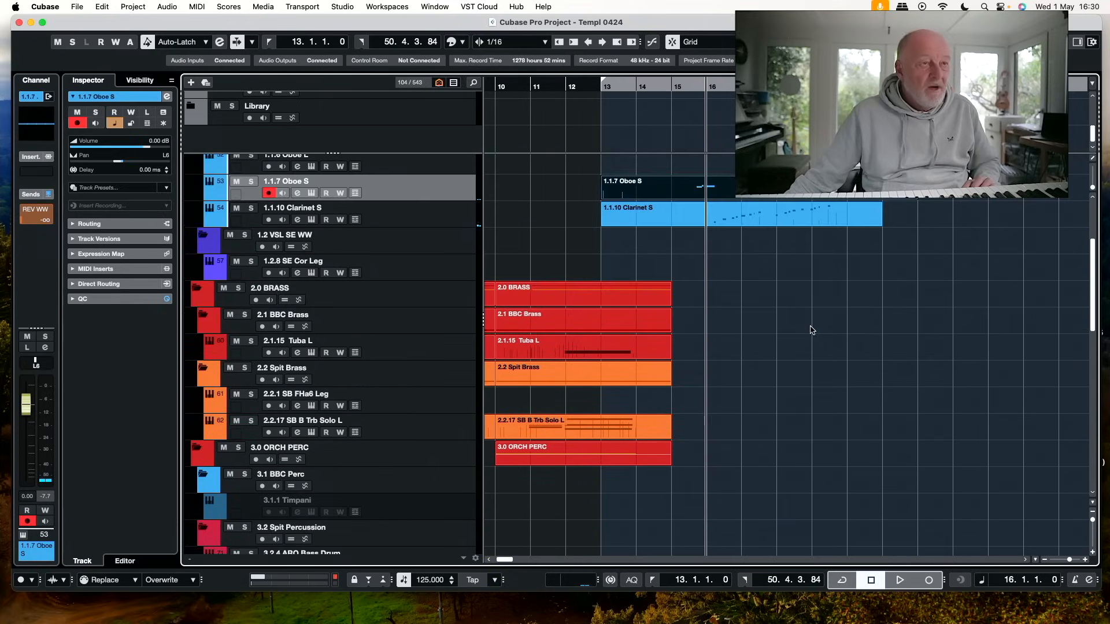
pyautogui.click(475, 83)
pyautogui.scroll(-3, 593, 389)
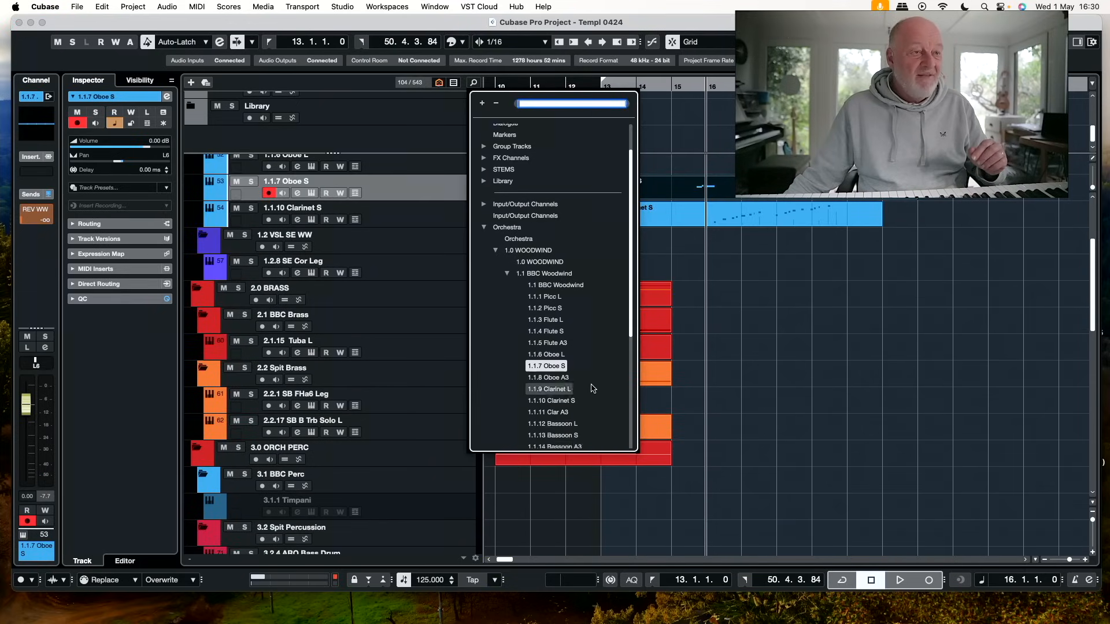
pyautogui.click(554, 376)
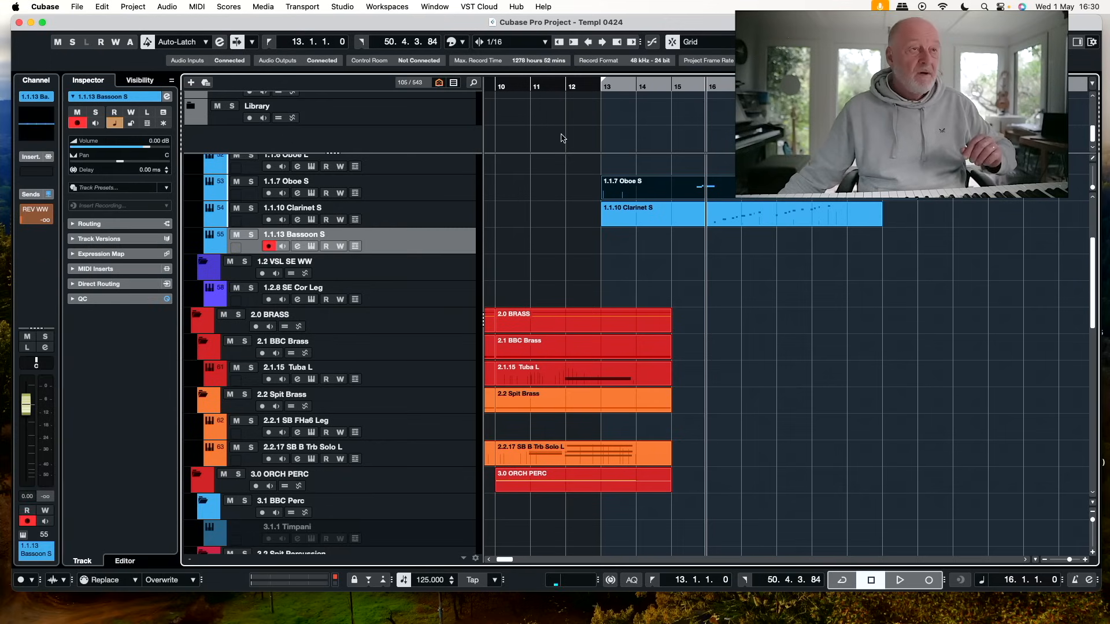
pyautogui.click(600, 87)
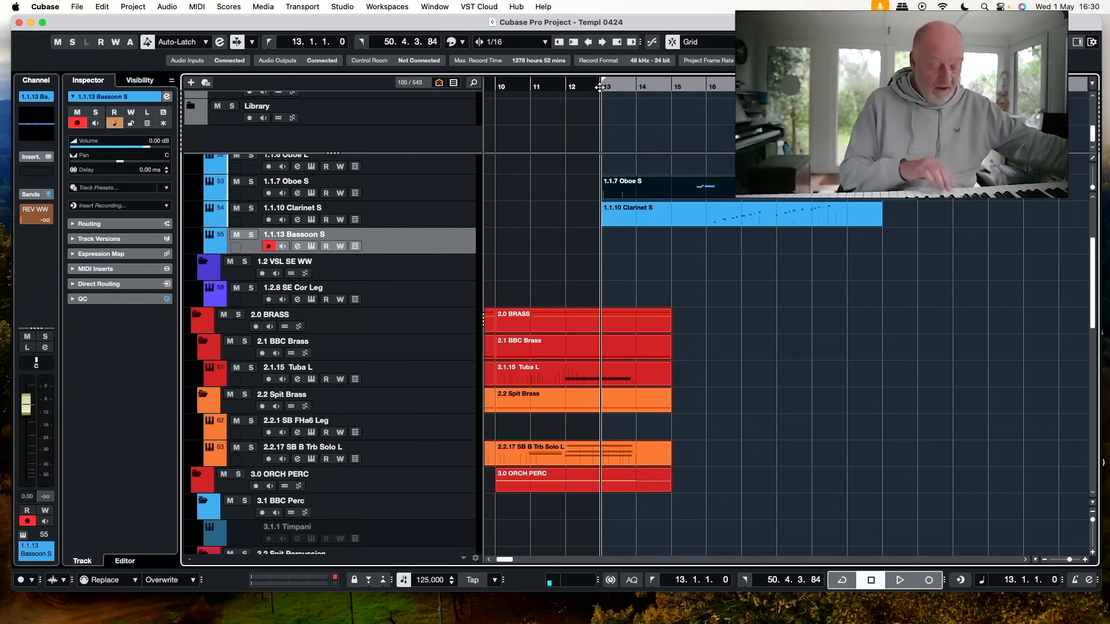
pyautogui.press('KP_Multiply')
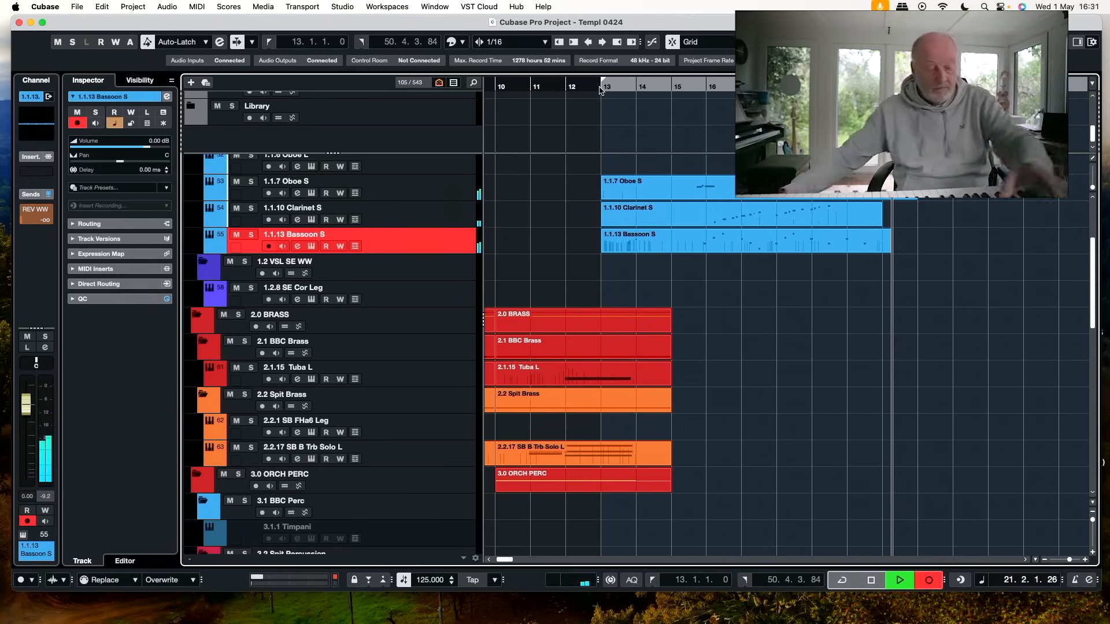
pyautogui.press('space')
# Find the 8.10.1 ADAG SWELL track with the search "adag" and record a string swell on it from bar 20 to about bar 24
pyautogui.press('KP_Subtract')
pyautogui.click(474, 84)
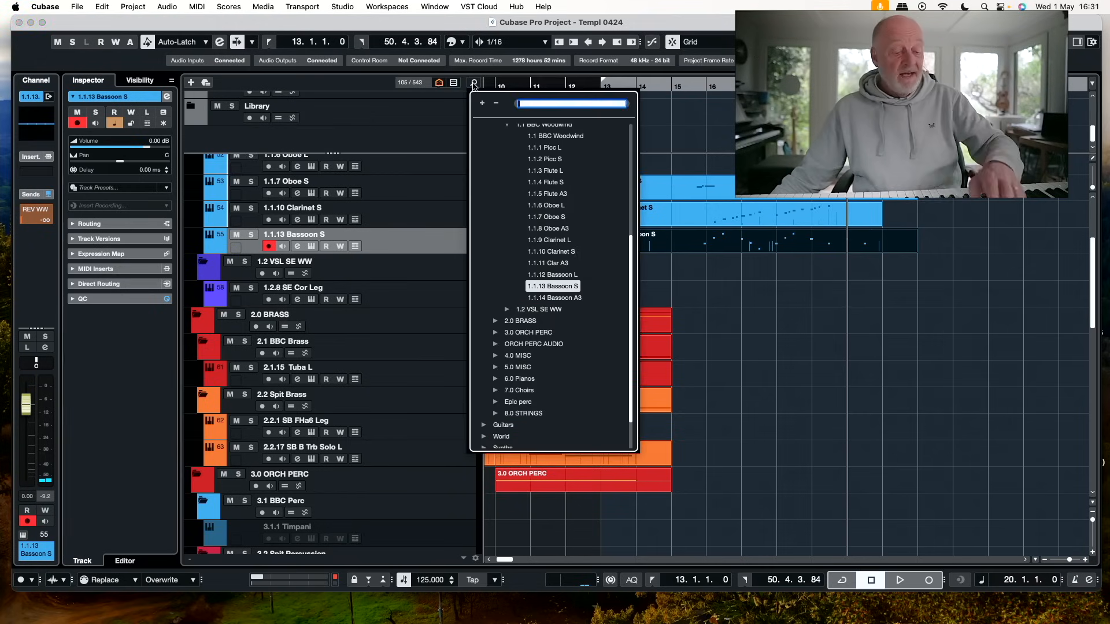
pyautogui.write('adag')
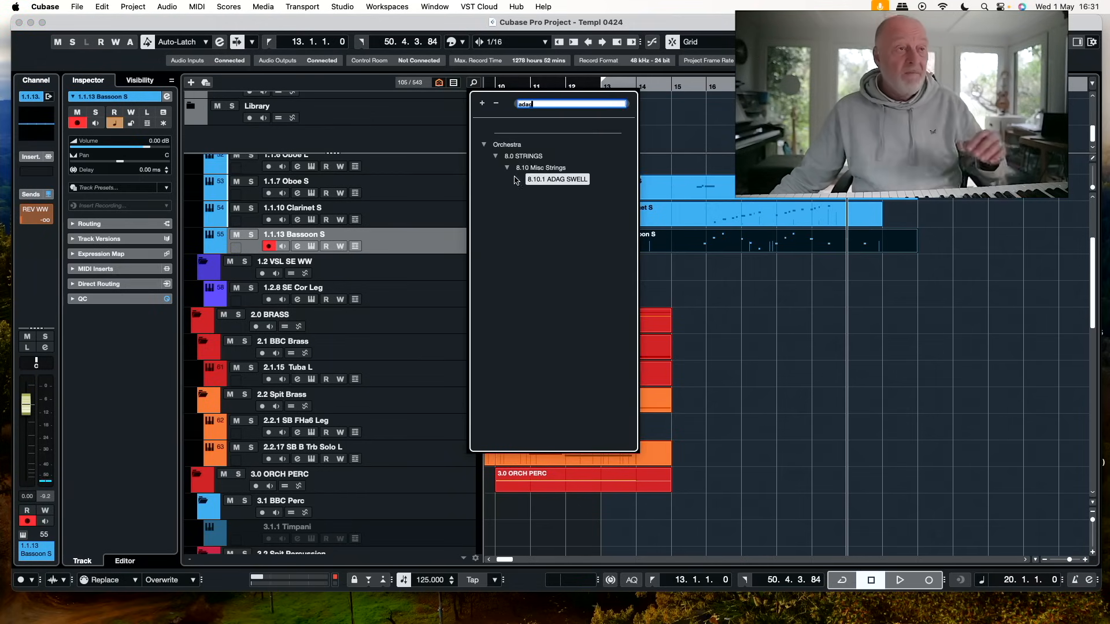
pyautogui.click(563, 181)
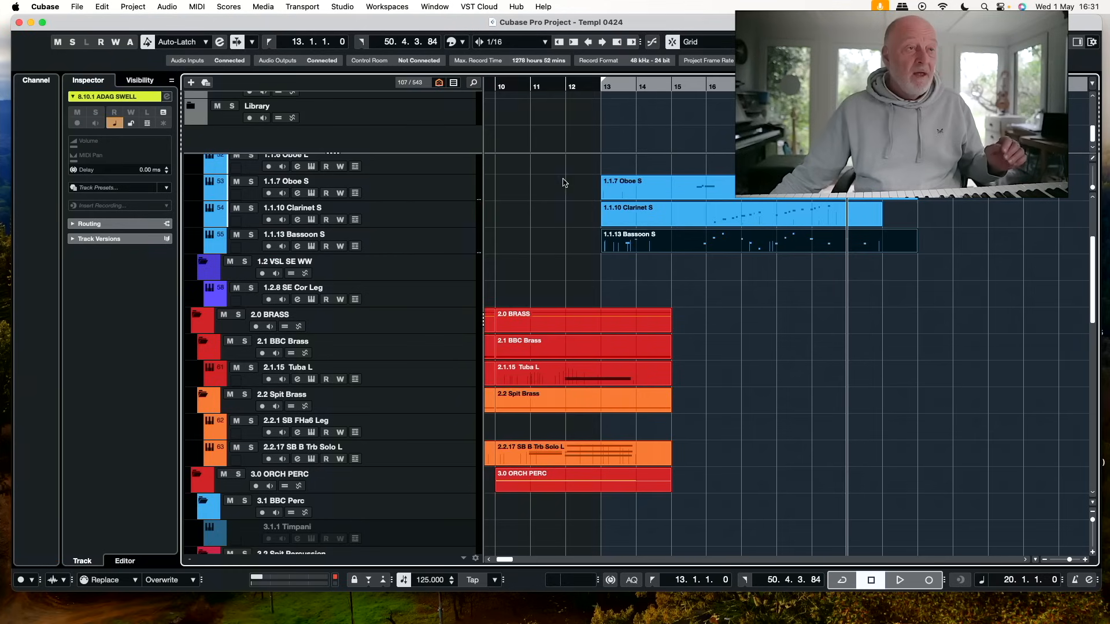
pyautogui.click(474, 84)
pyautogui.click(542, 341)
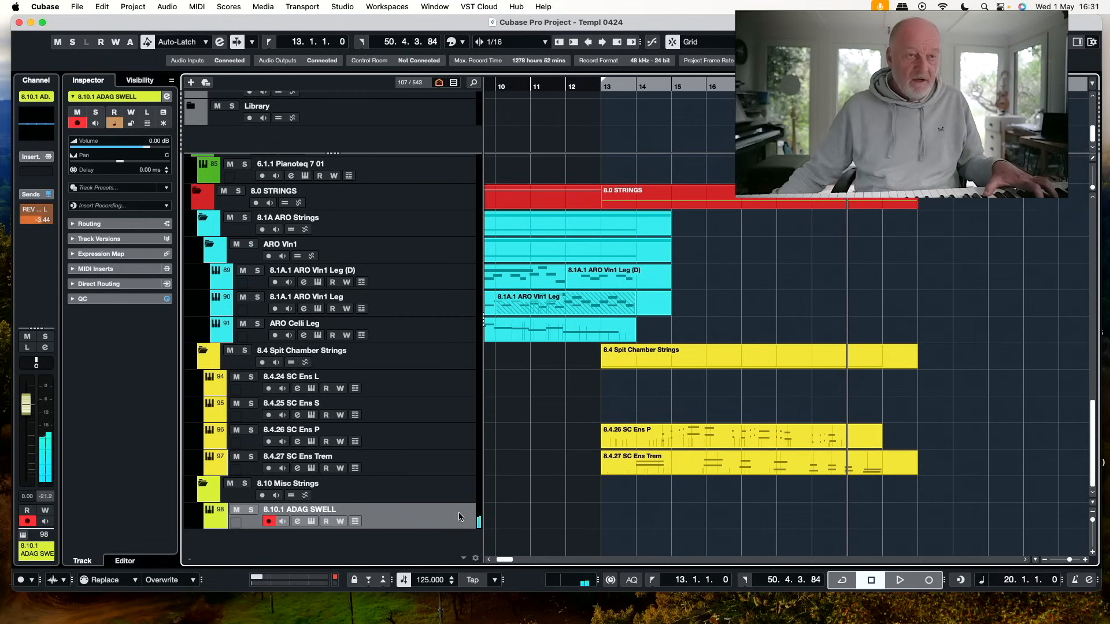
pyautogui.press('KP_Multiply')
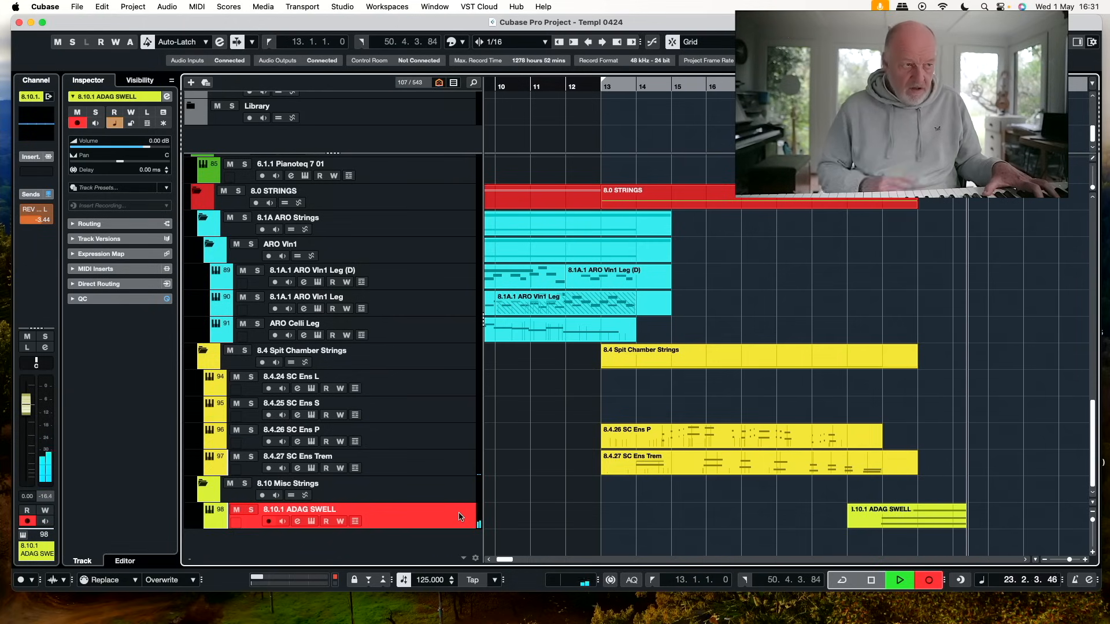
pyautogui.press('space')
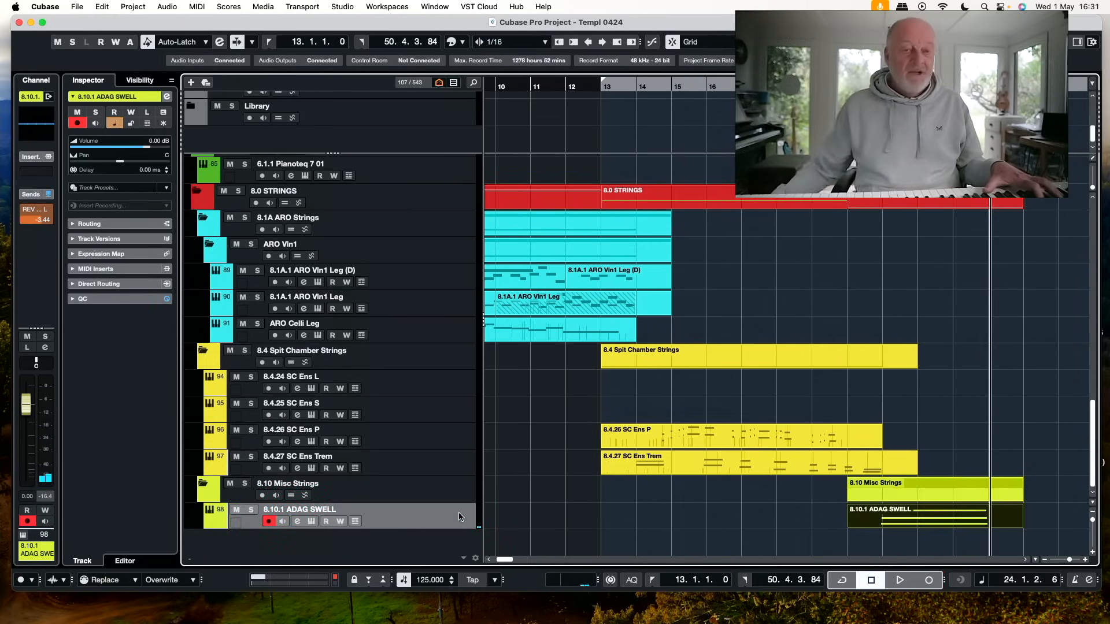
# Record a long string part on the 8.4.24 SC Ens L track from bar 20 to about bar 23
pyautogui.click(452, 386)
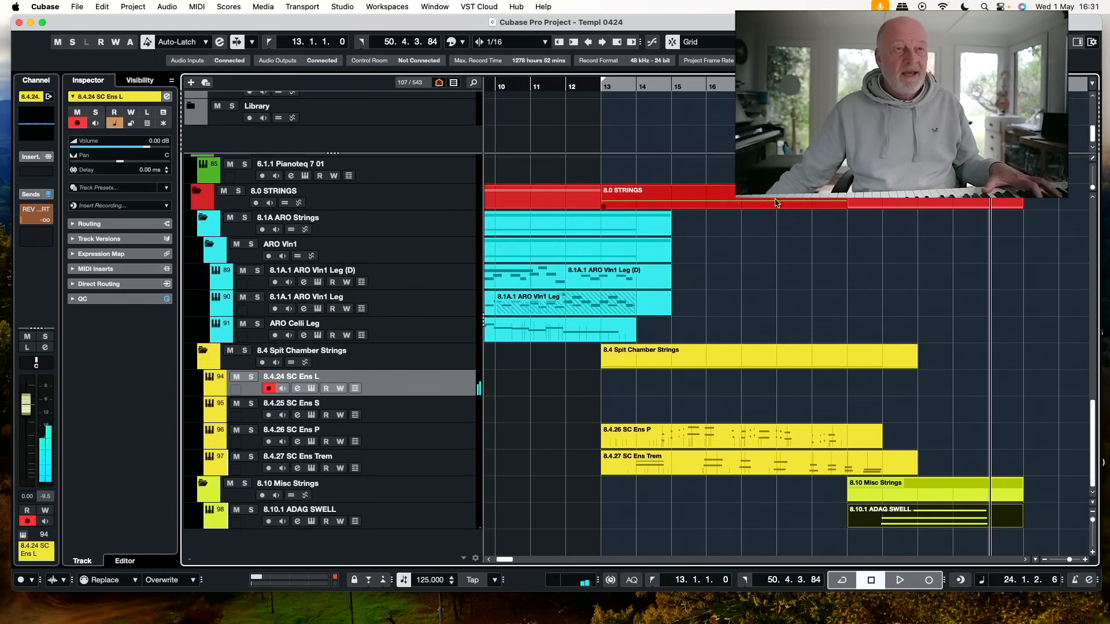
pyautogui.click(847, 87)
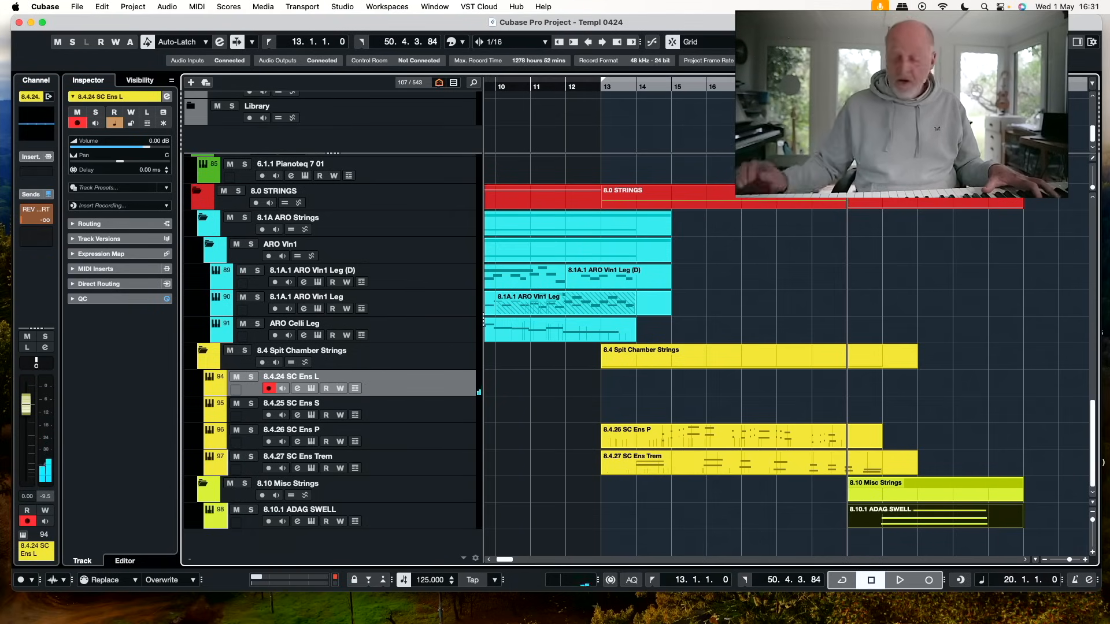
pyautogui.press('KP_Multiply')
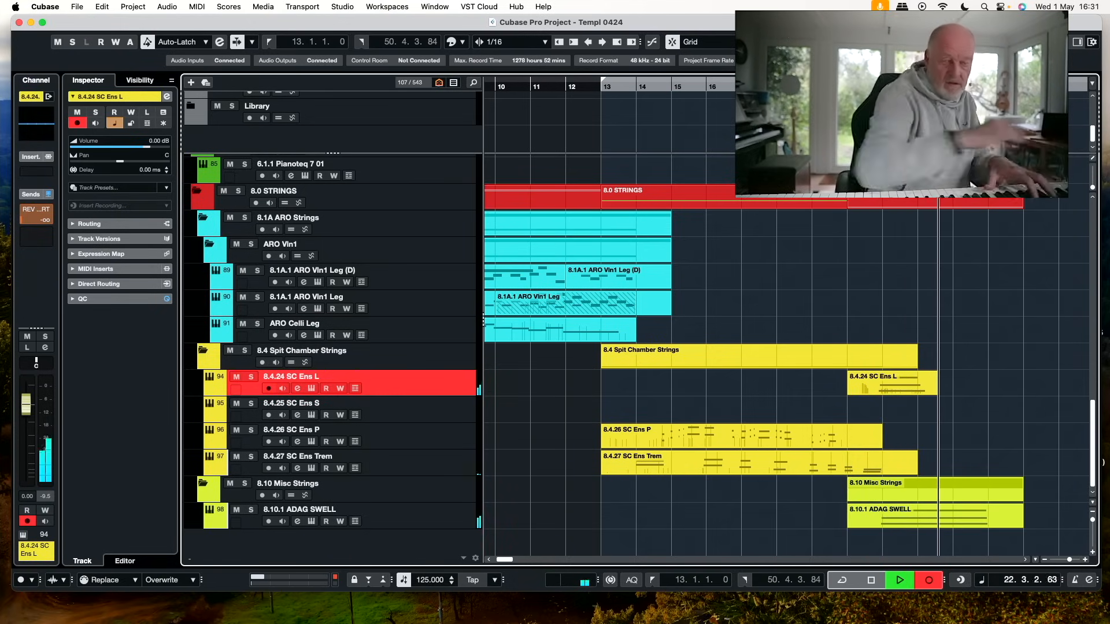
pyautogui.press('space')
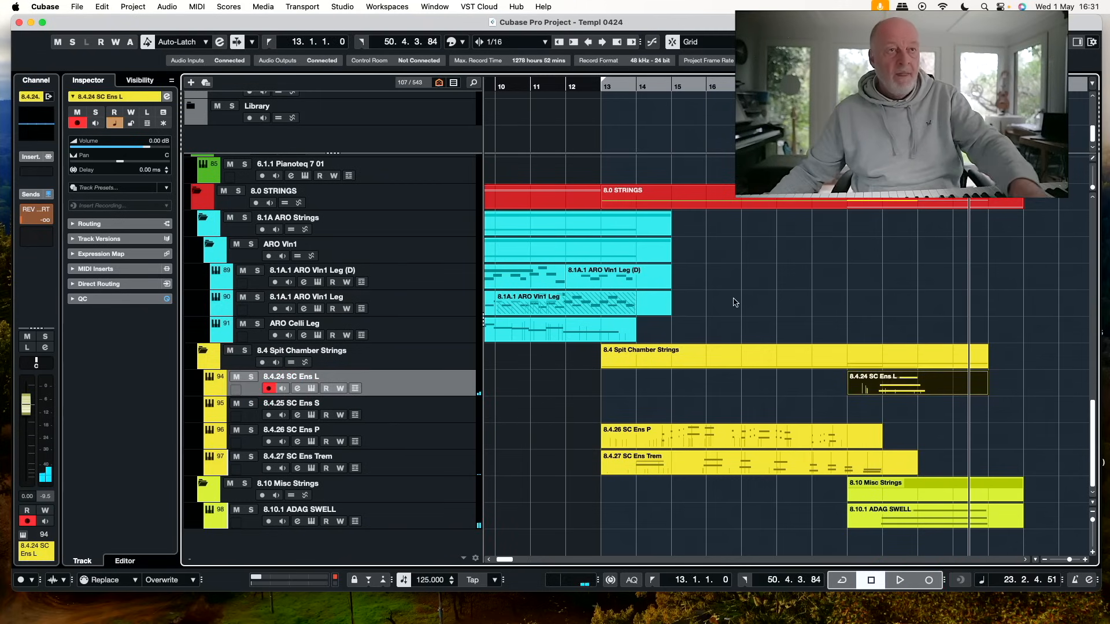
# Record a bass trombone part on the 2.2.17 SB B Trb Solo L track from bar 19 to about bar 23
pyautogui.click(812, 86)
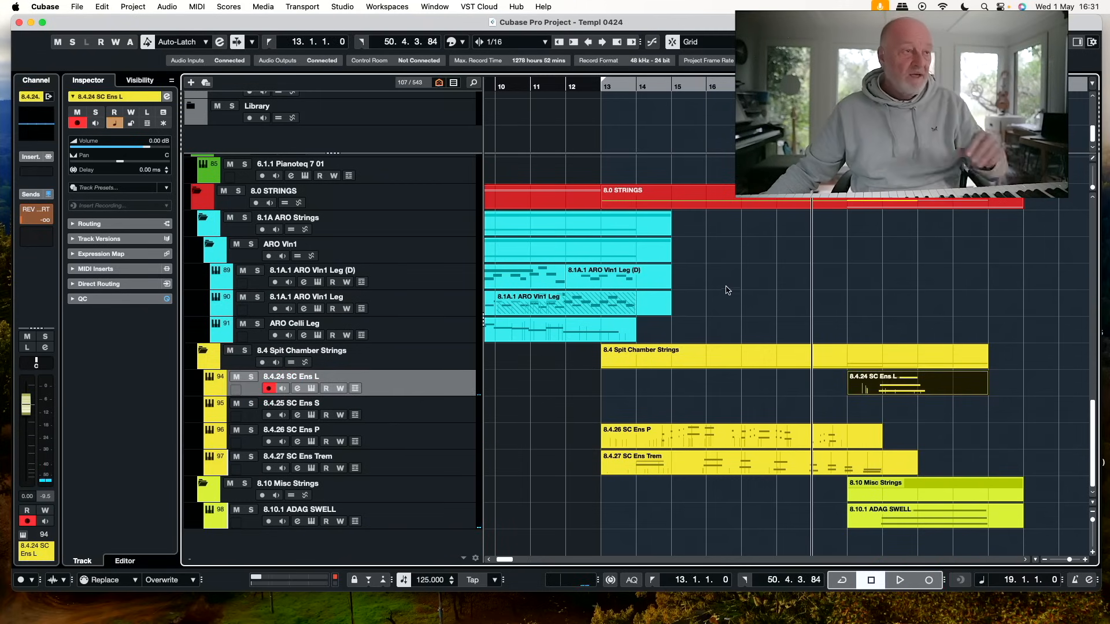
pyautogui.scroll(8, 599, 336)
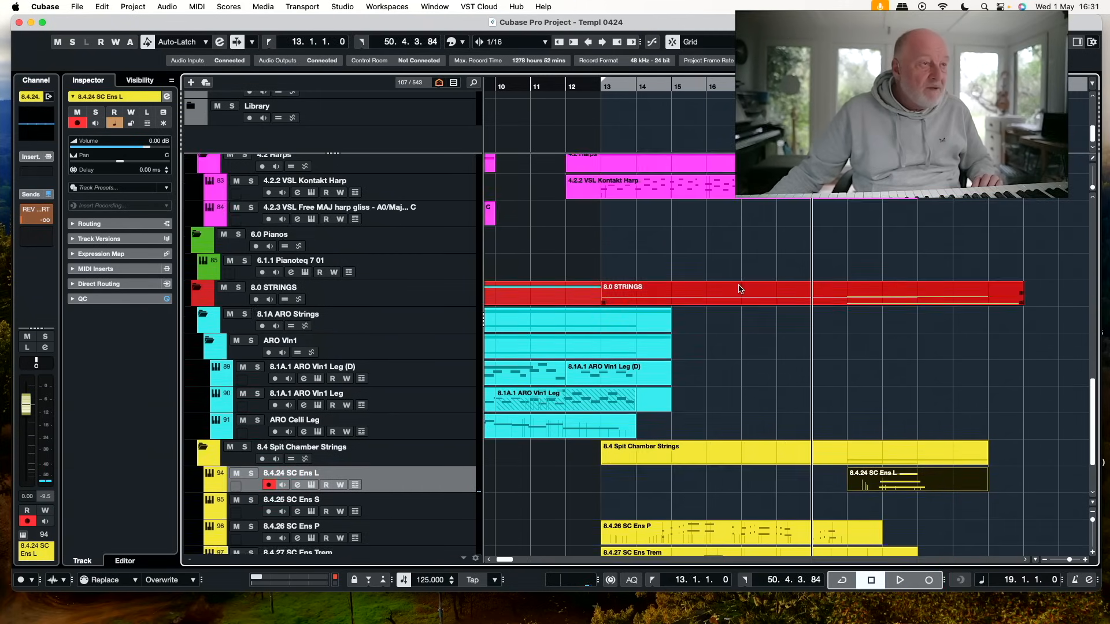
pyautogui.scroll(9, 739, 289)
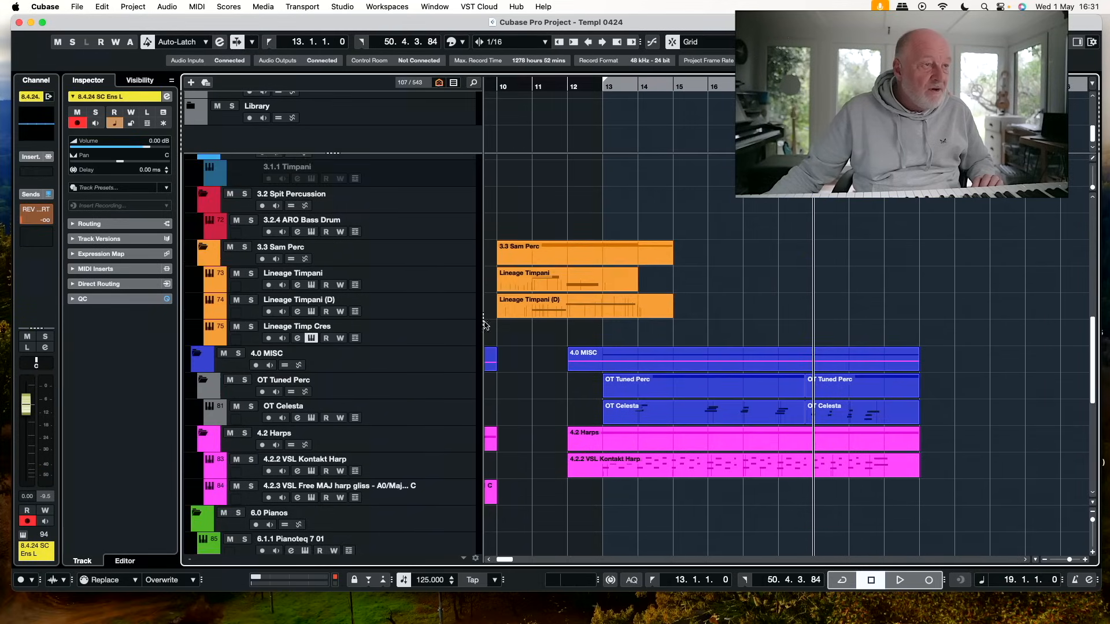
pyautogui.scroll(2, 502, 330)
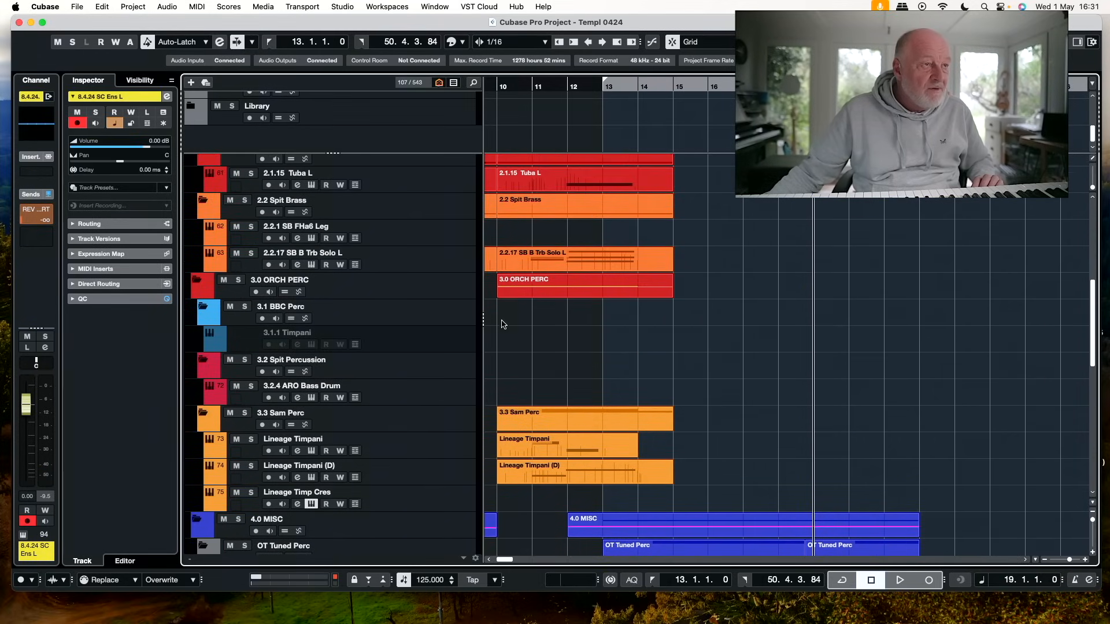
pyautogui.click(443, 261)
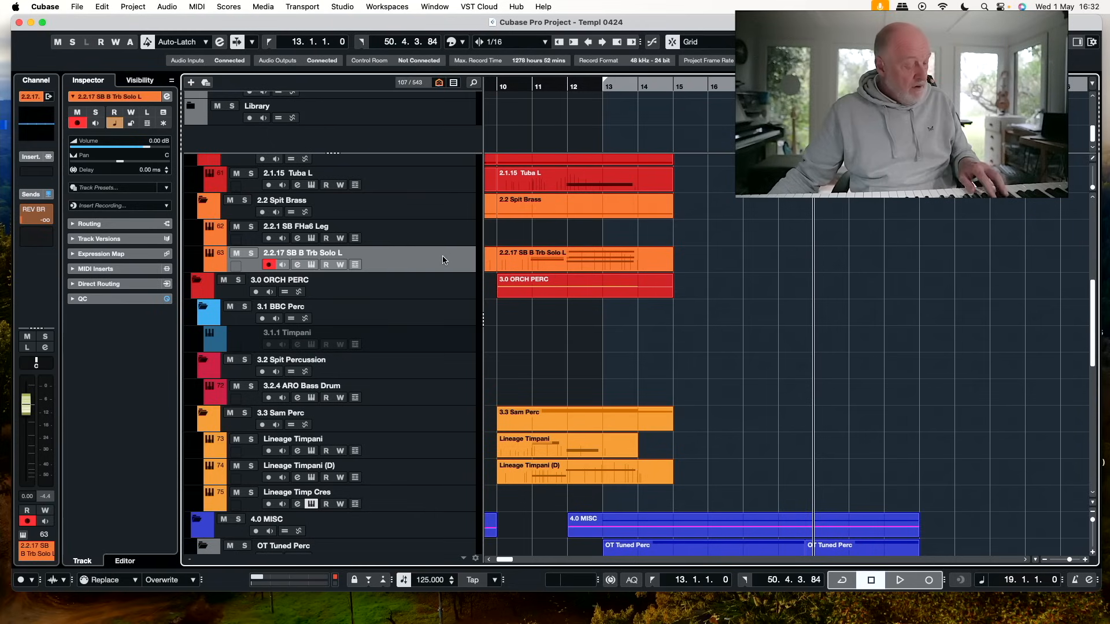
pyautogui.scroll(-12, 817, 255)
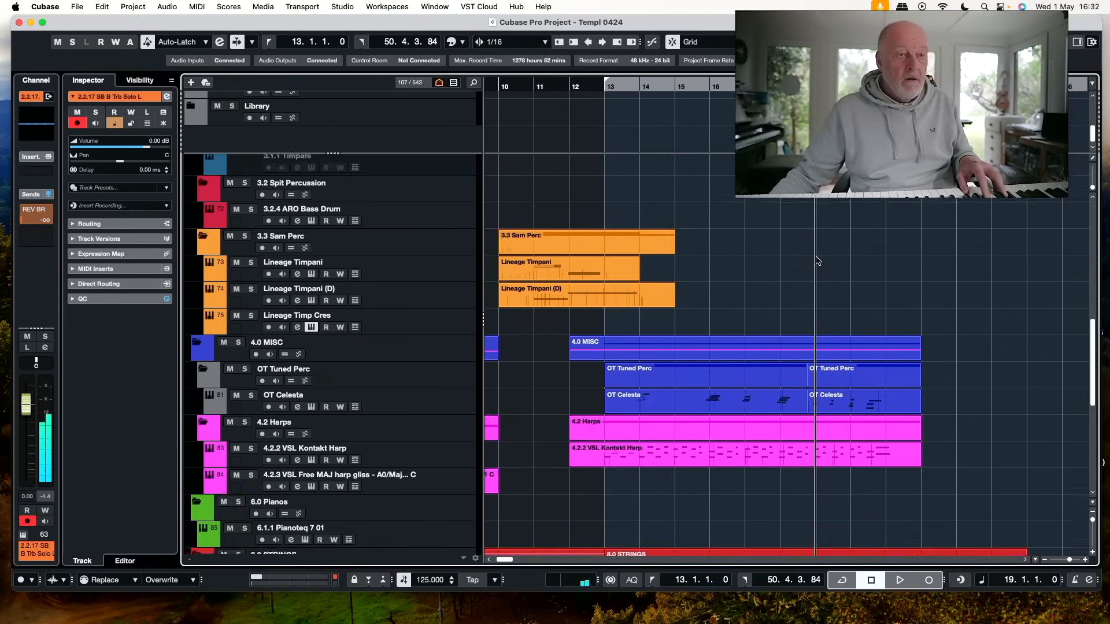
pyautogui.scroll(-3, 813, 246)
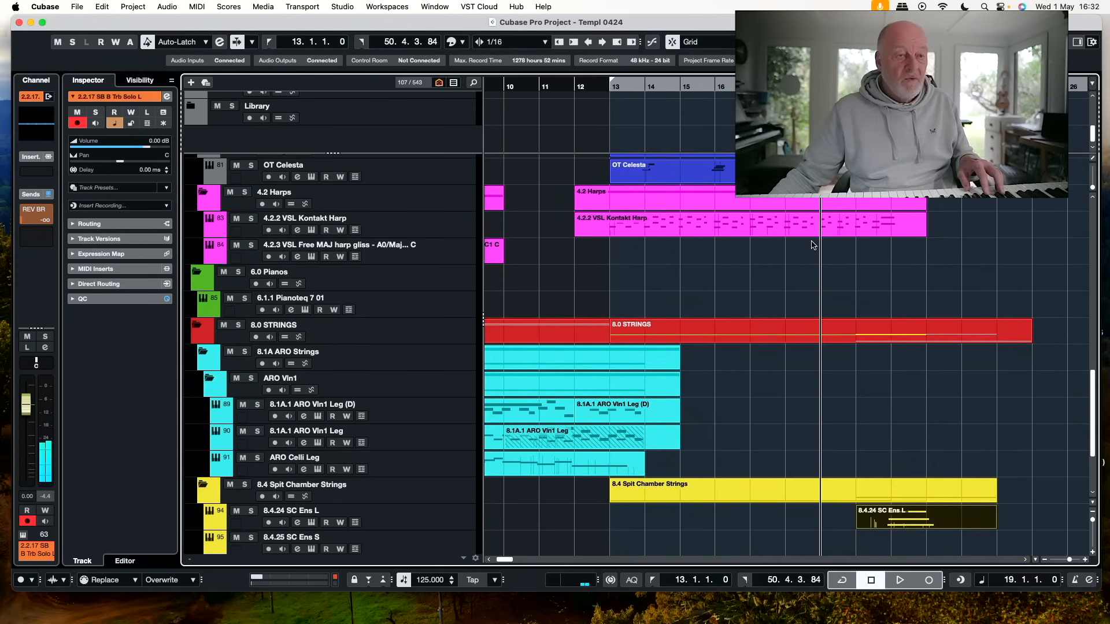
pyautogui.press('KP_Multiply')
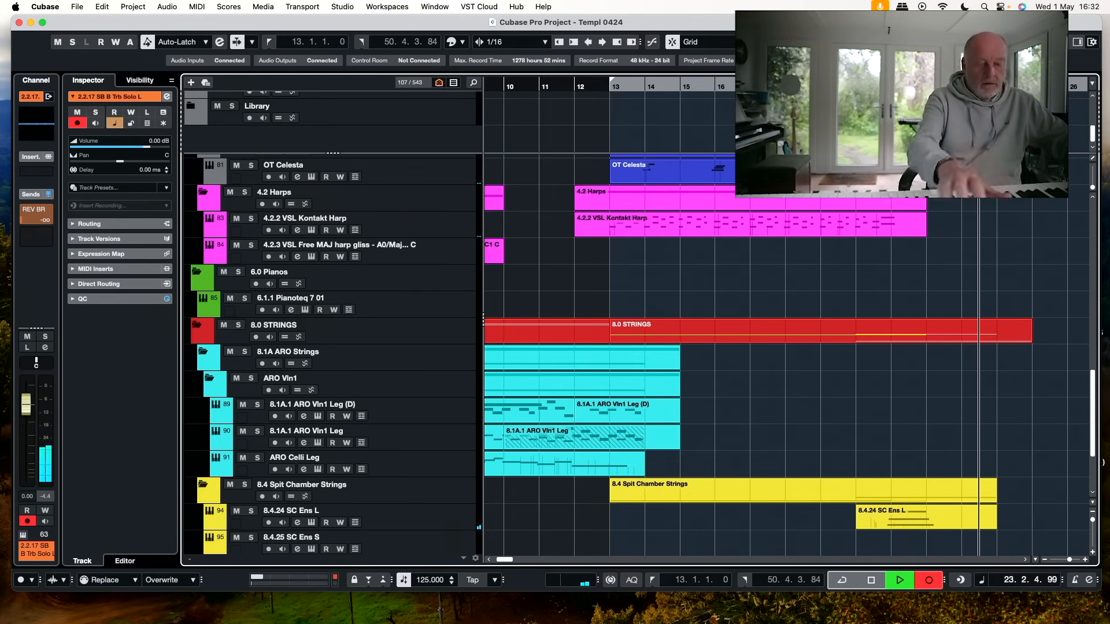
pyautogui.press('space')
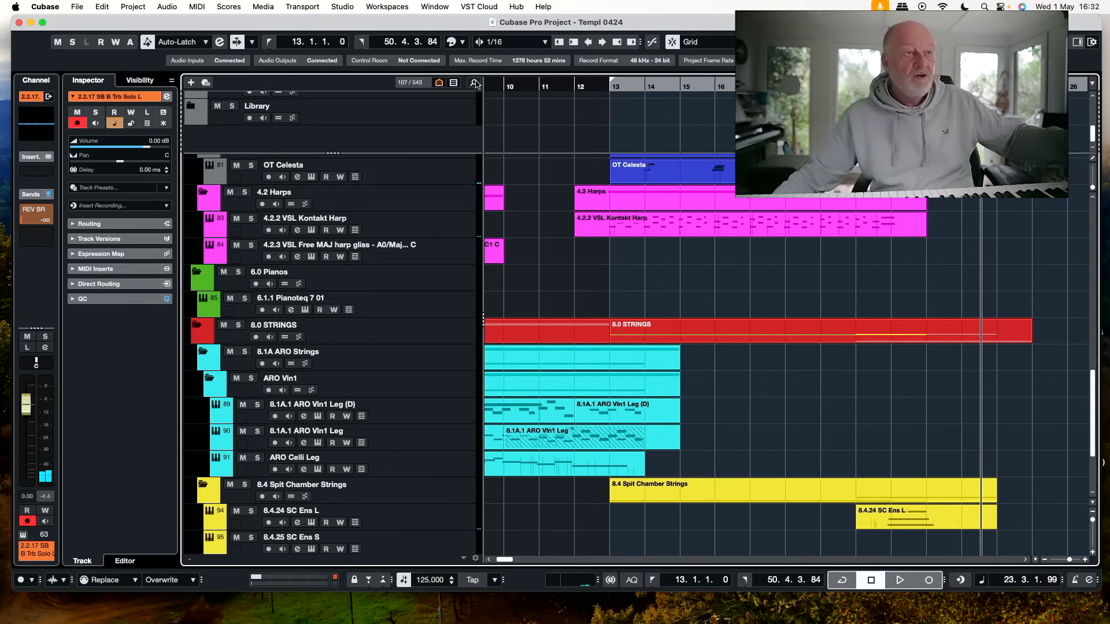
# Find the 2.1.15 Tuba L track with the search "tub", set the left locator to bar 19 and record a tuba part to about bar 23
pyautogui.click(474, 82)
pyautogui.write('tub')
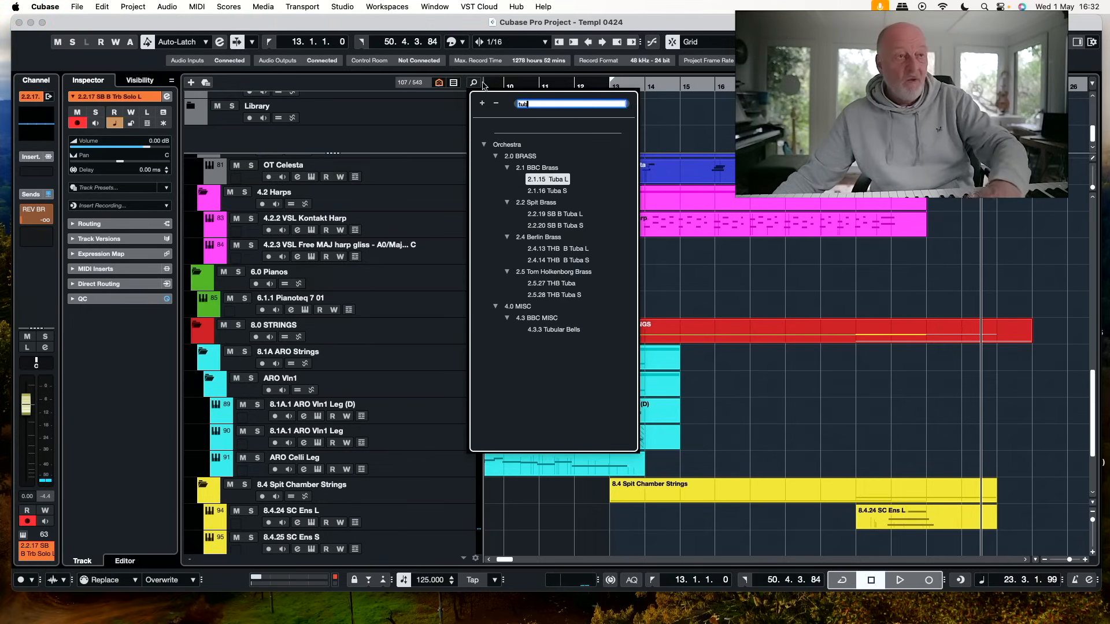
pyautogui.press('Return')
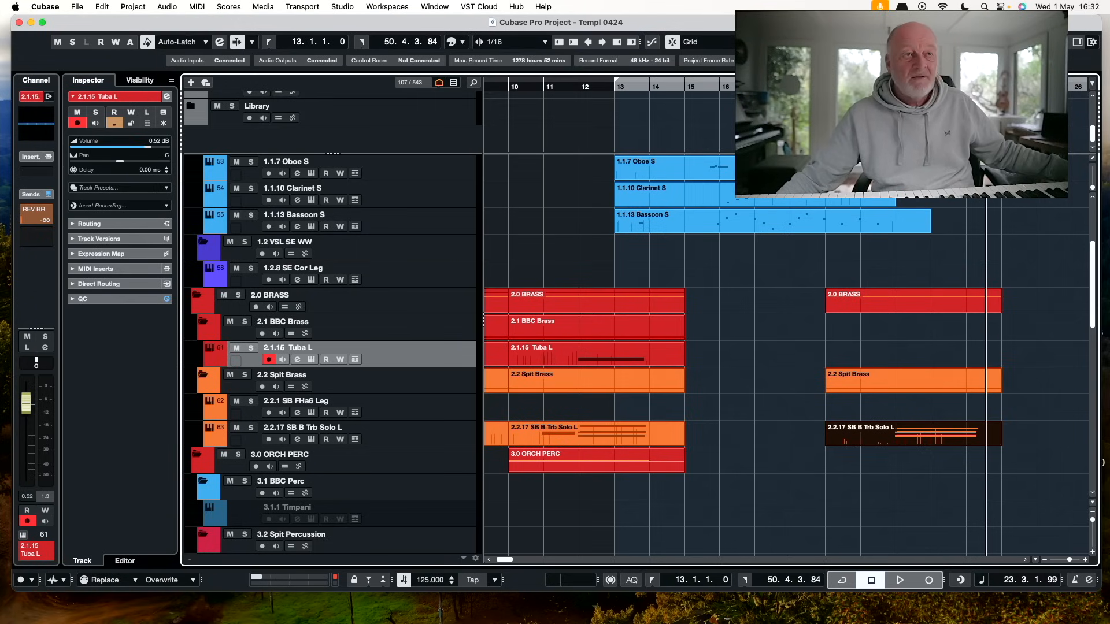
pyautogui.press('l')
pyautogui.press('super+KP_1')
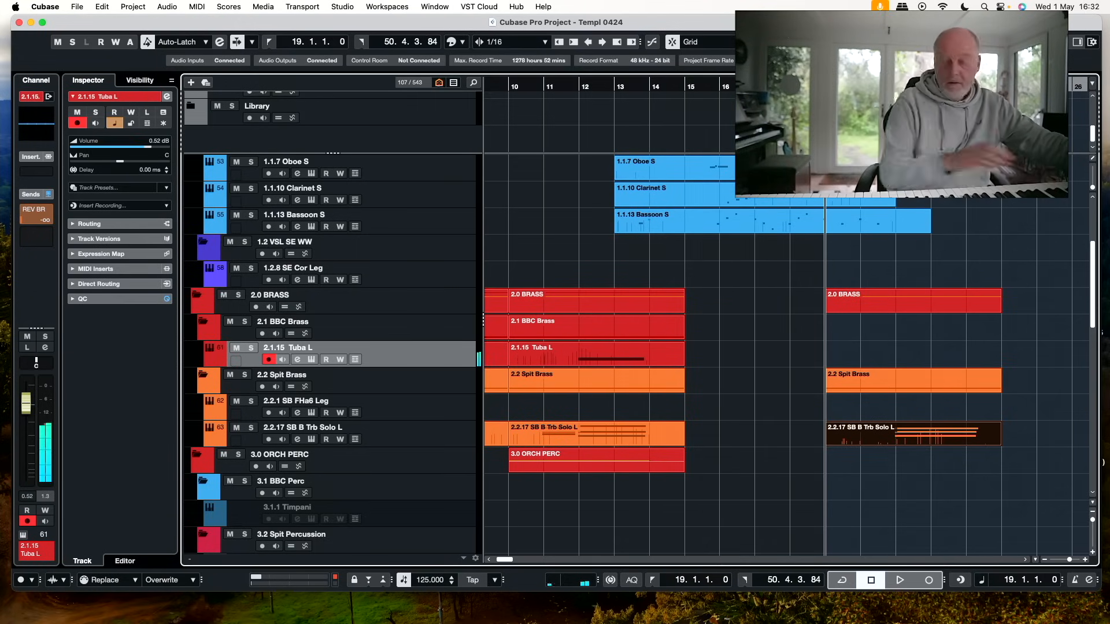
pyautogui.press('KP_Multiply')
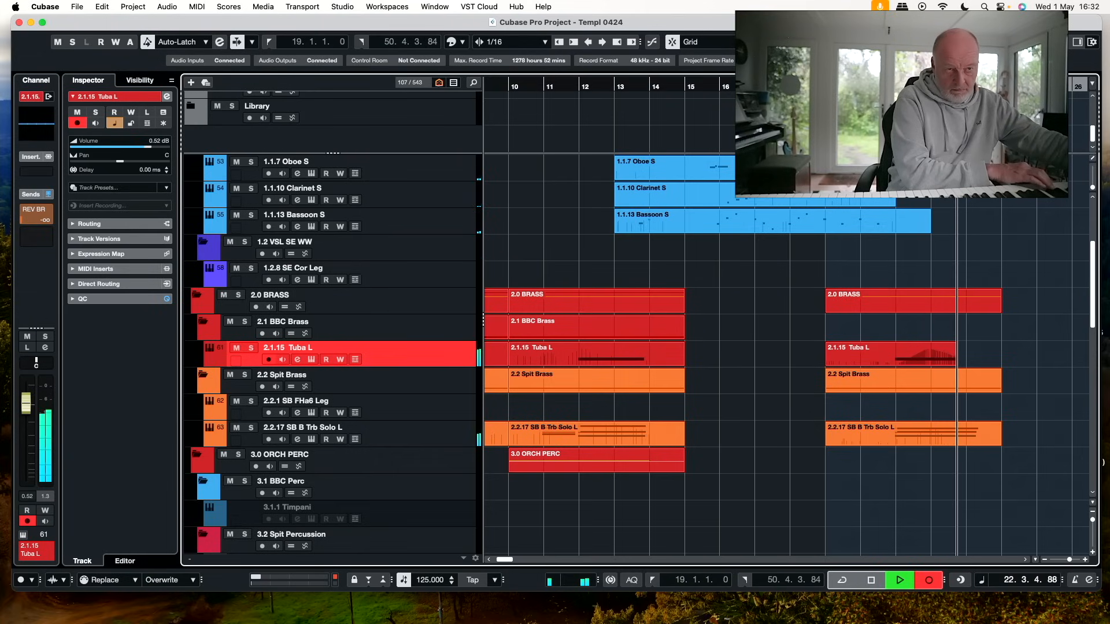
pyautogui.press('space')
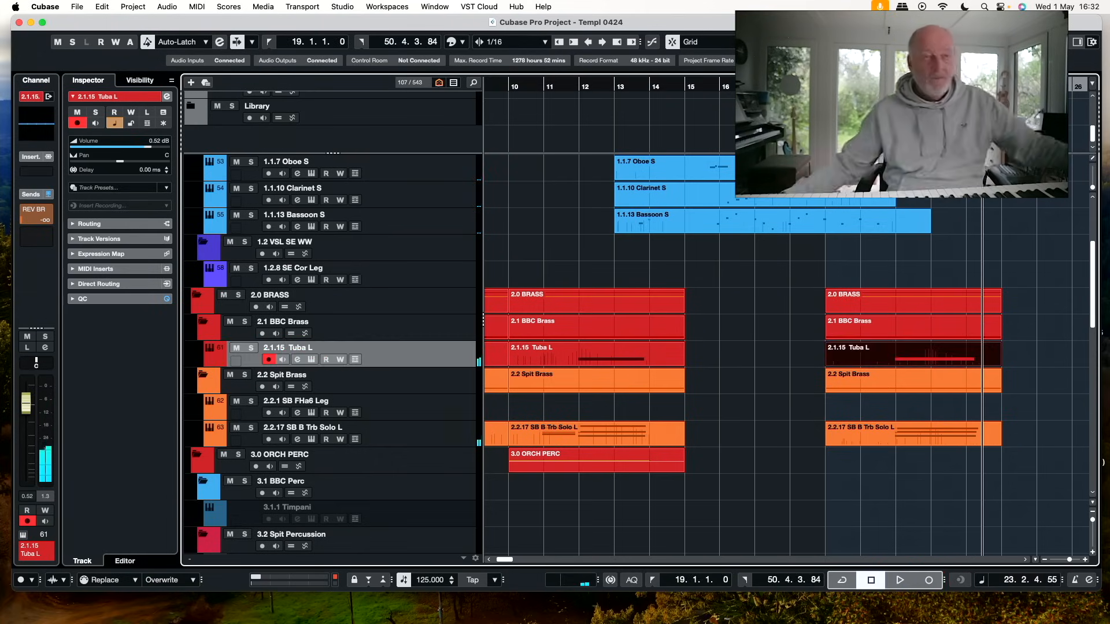
# Record a violin line on the 8.1A.1 ARO Vln1 Leg (D) track from bar 19 to about bar 23
pyautogui.scroll(-20, 838, 442)
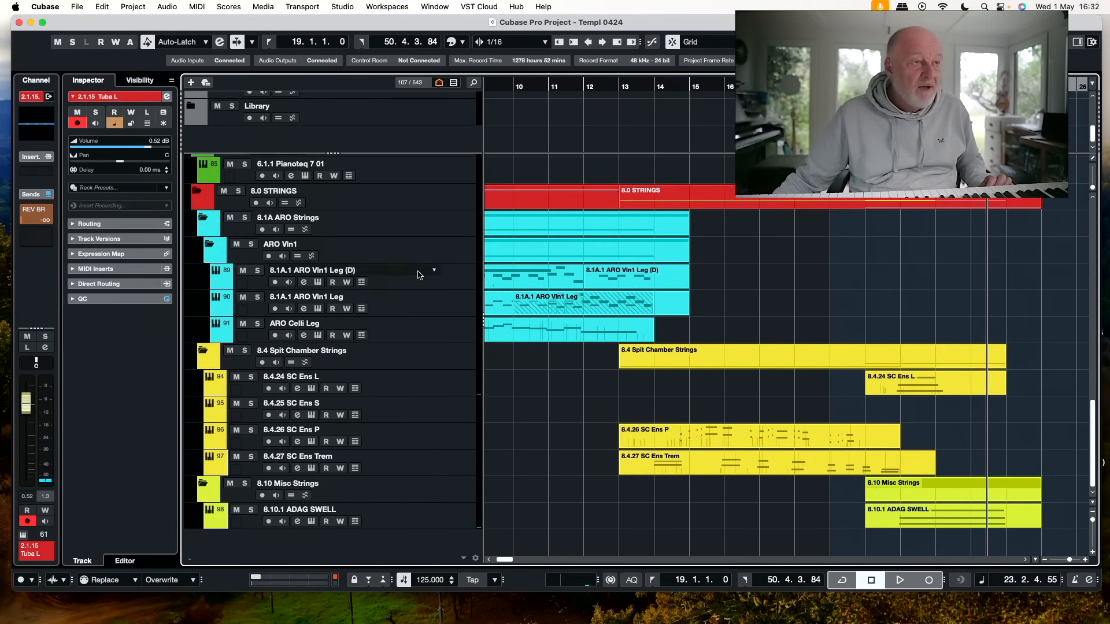
pyautogui.click(457, 278)
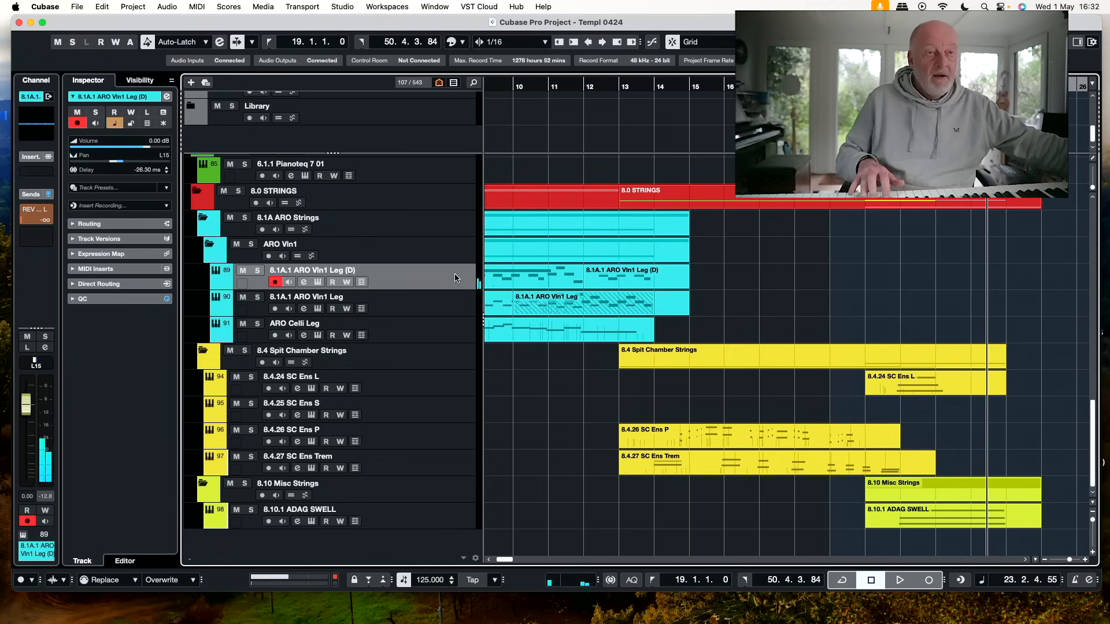
pyautogui.press('KP_1')
pyautogui.press('KP_Multiply')
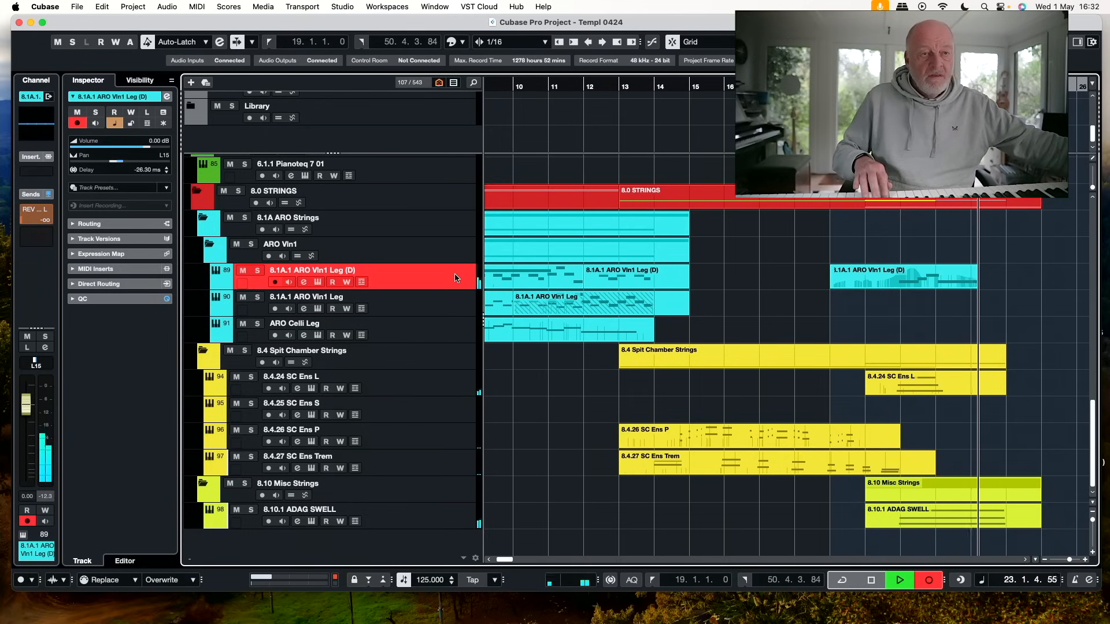
pyautogui.press('space')
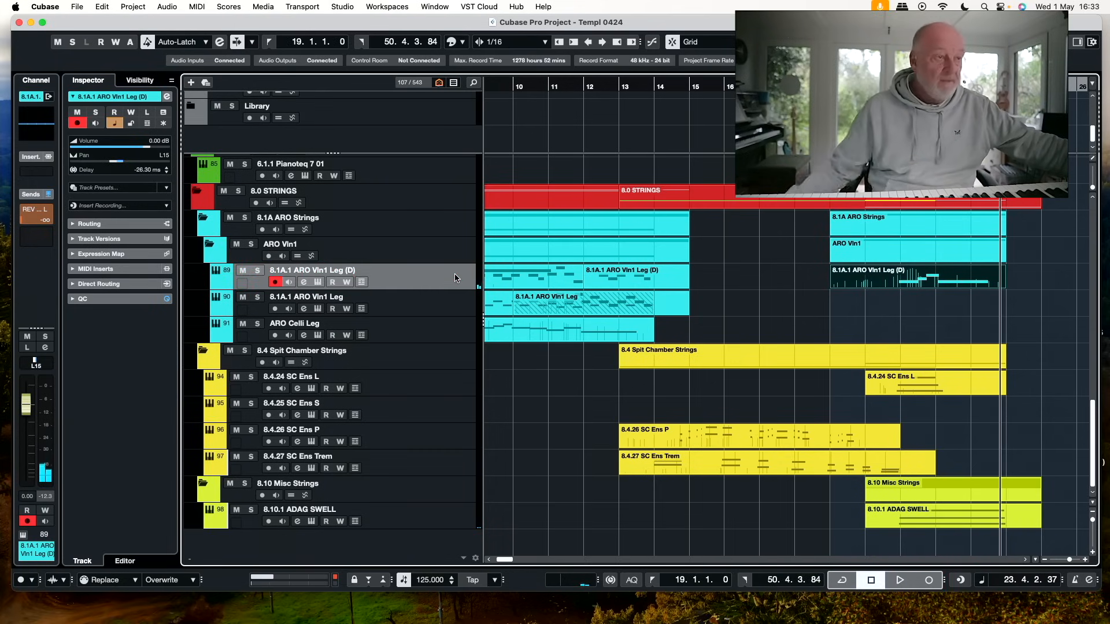
# Record a second violin layer on the 8.1A.1 ARO Vln1 Leg track from bar 19 to about bar 23
pyautogui.click(463, 302)
pyautogui.press('KP_Multiply')
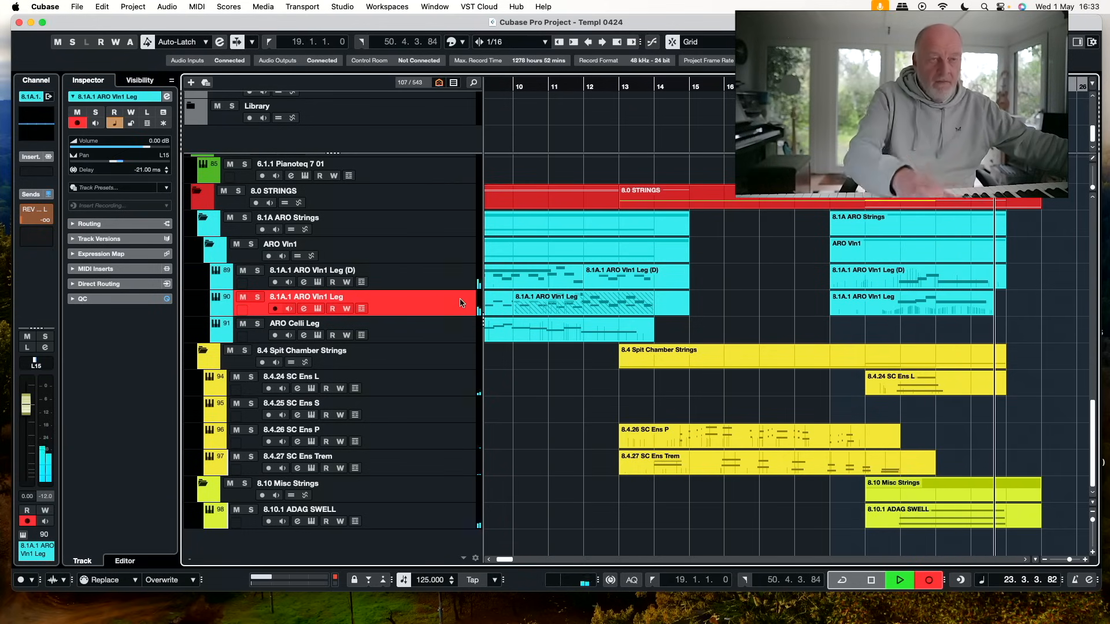
pyautogui.press('space')
# Record a flute part on the 1.1.3 Flute L track from bar 19 to about bar 23, retaking it after a shorter first take
pyautogui.scroll(15, 468, 292)
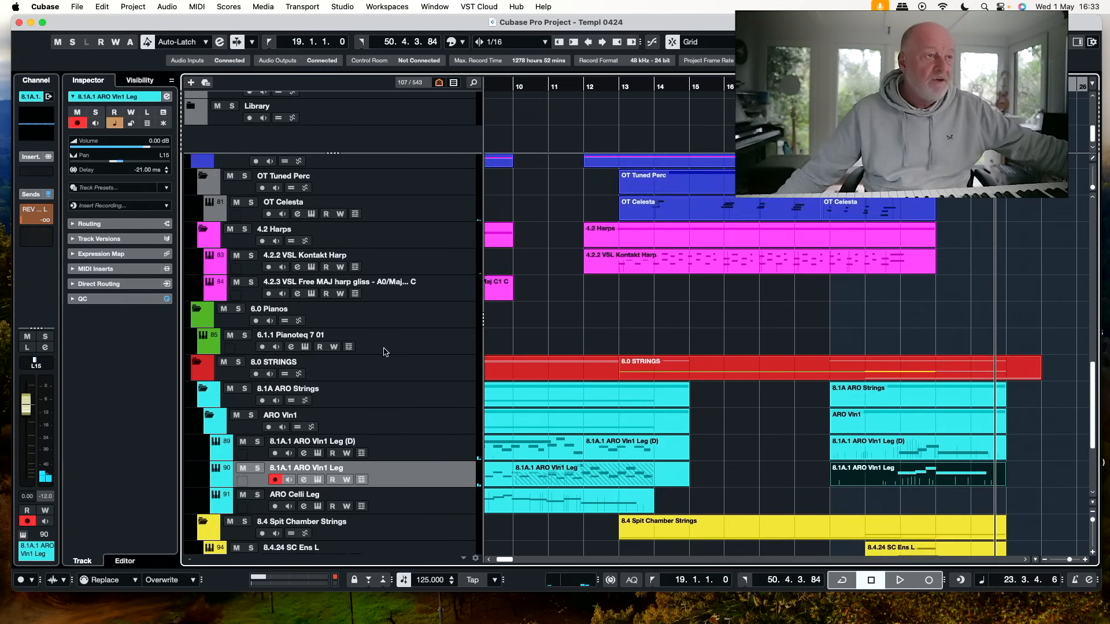
pyautogui.scroll(10, 465, 286)
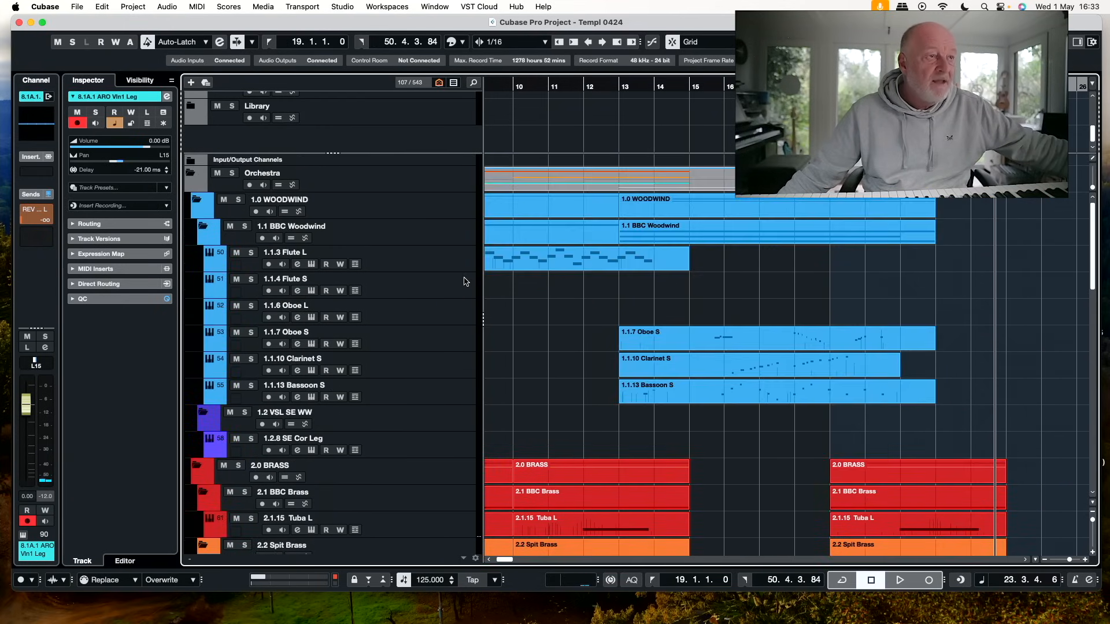
pyautogui.click(468, 263)
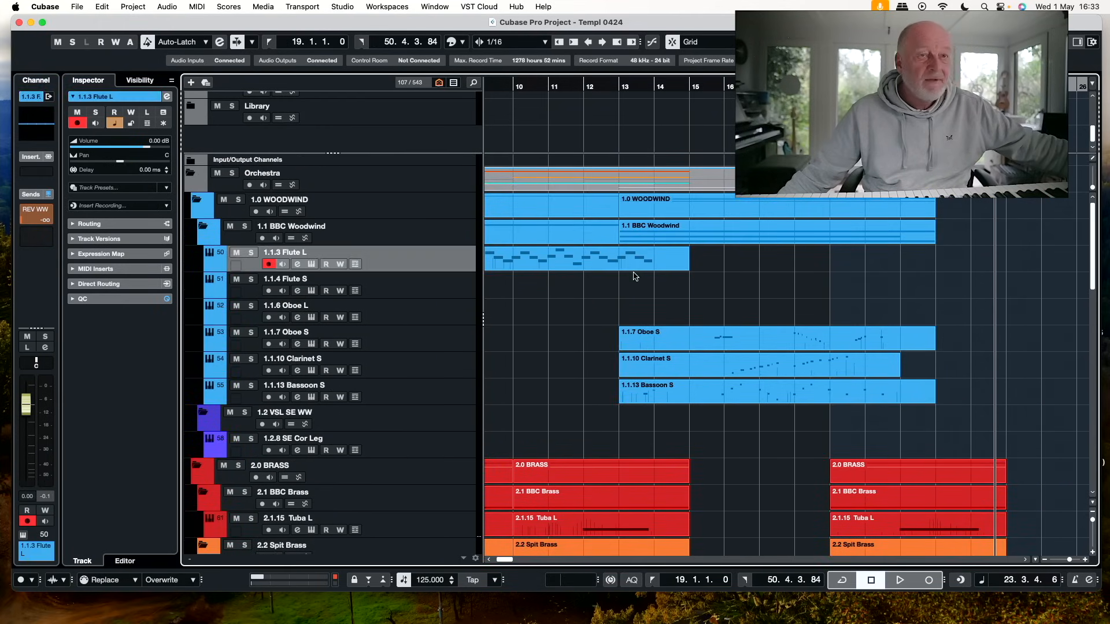
pyautogui.click(900, 87)
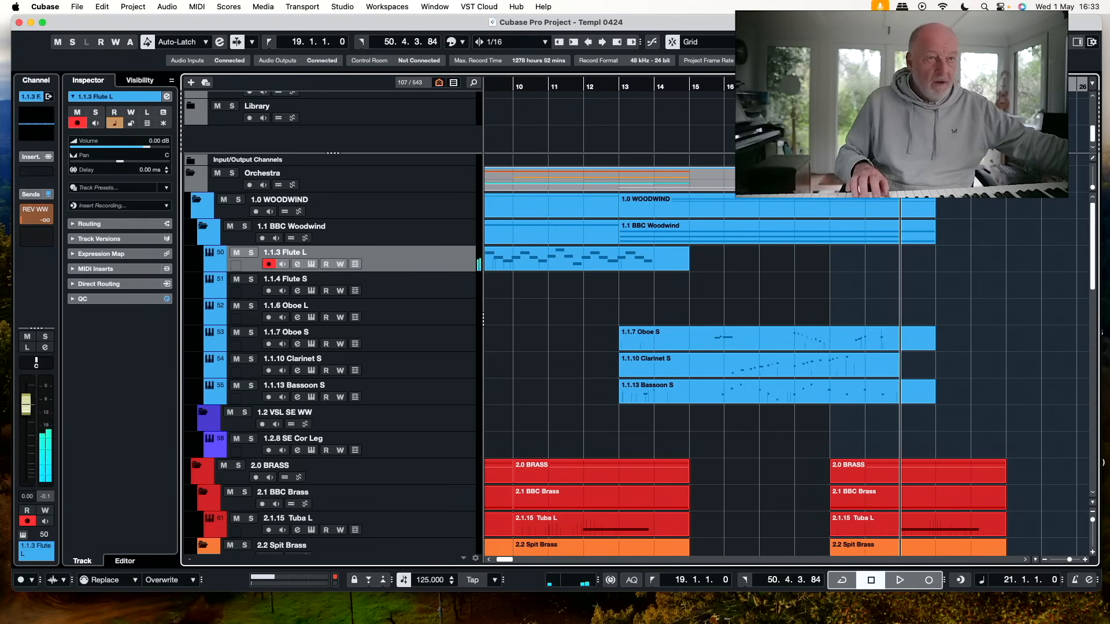
pyautogui.press('KP_1')
pyautogui.press('KP_Multiply')
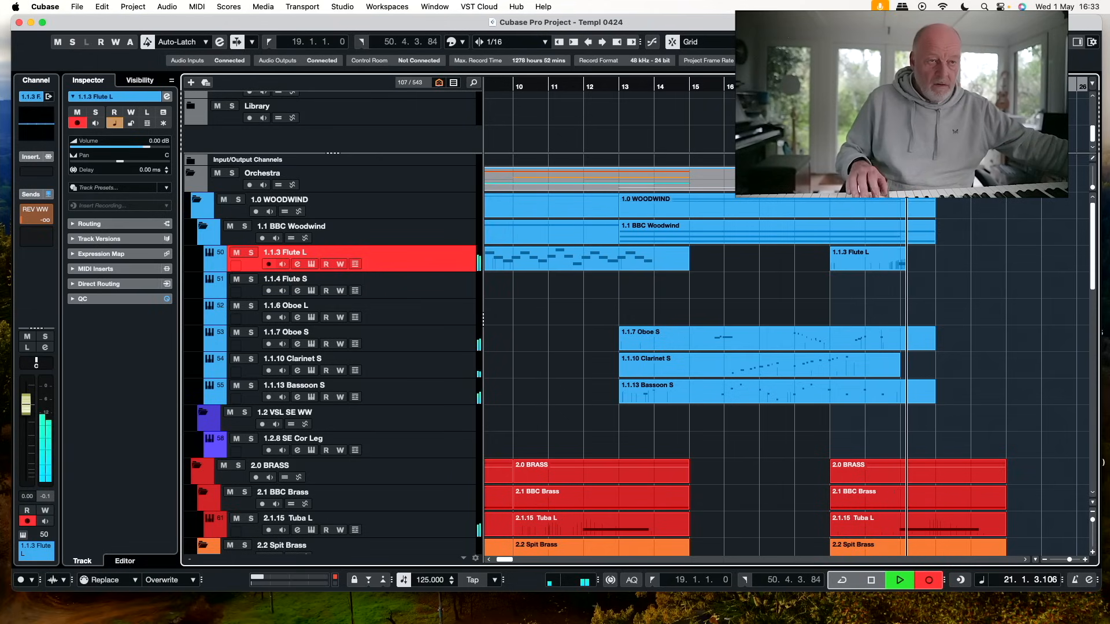
pyautogui.press('KP_0')
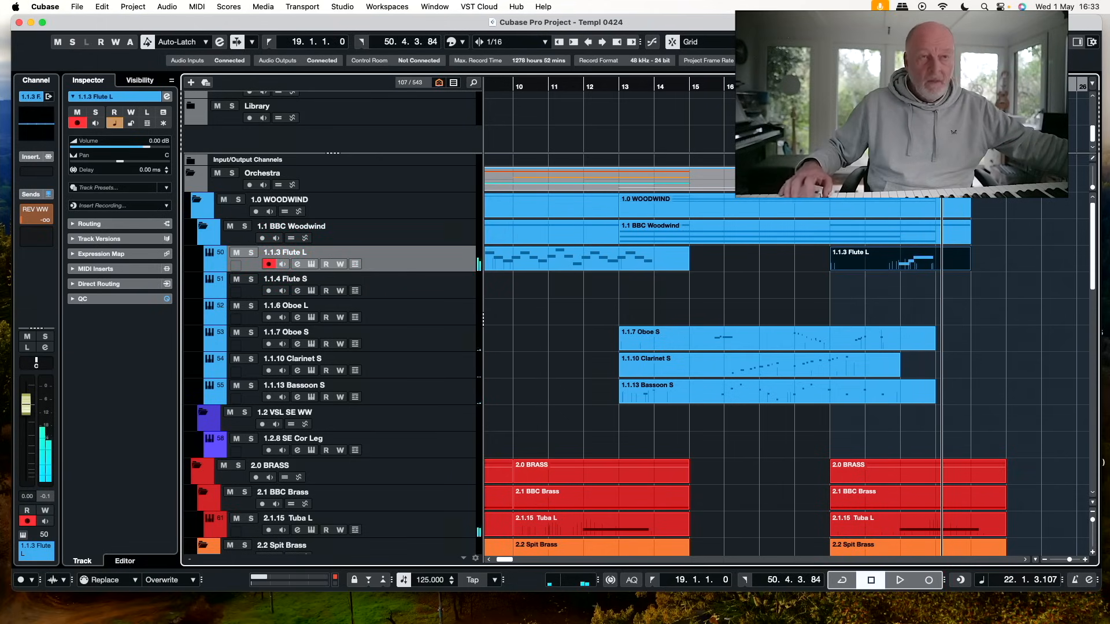
pyautogui.press('KP_Multiply')
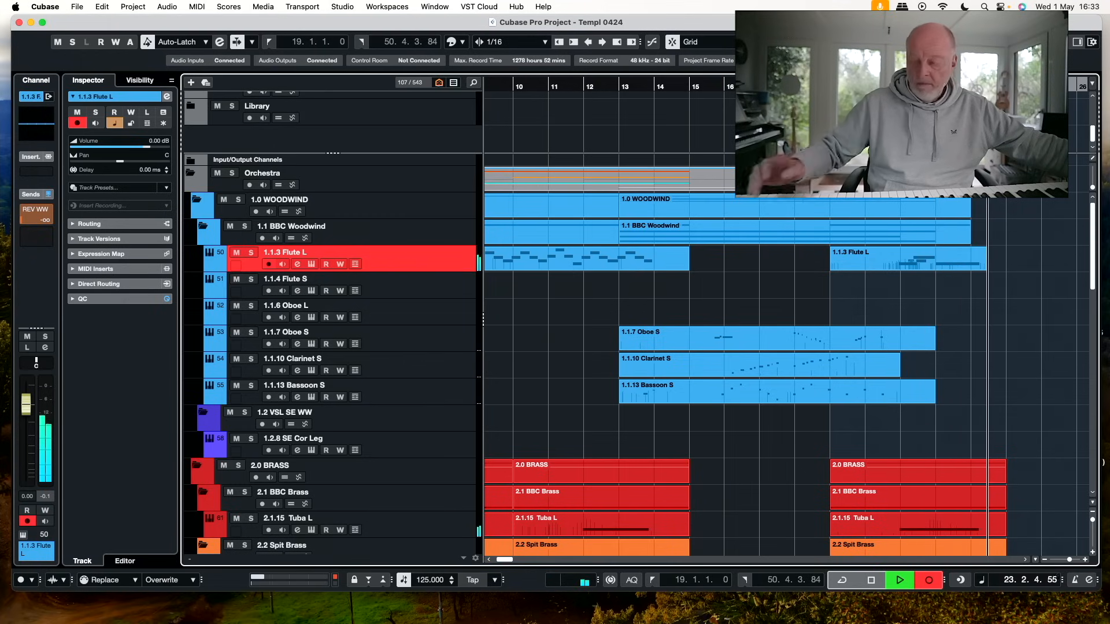
pyautogui.press('space')
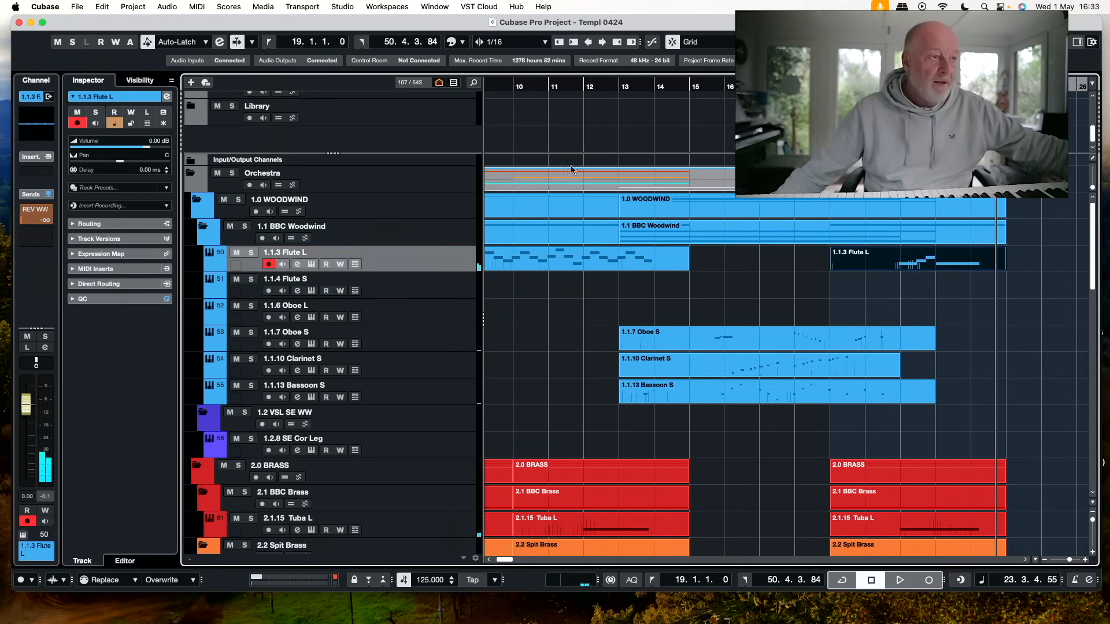
# Record an oboe part on the 1.1.6 Oboe L track from bar 19 to about bar 23
pyautogui.click(451, 311)
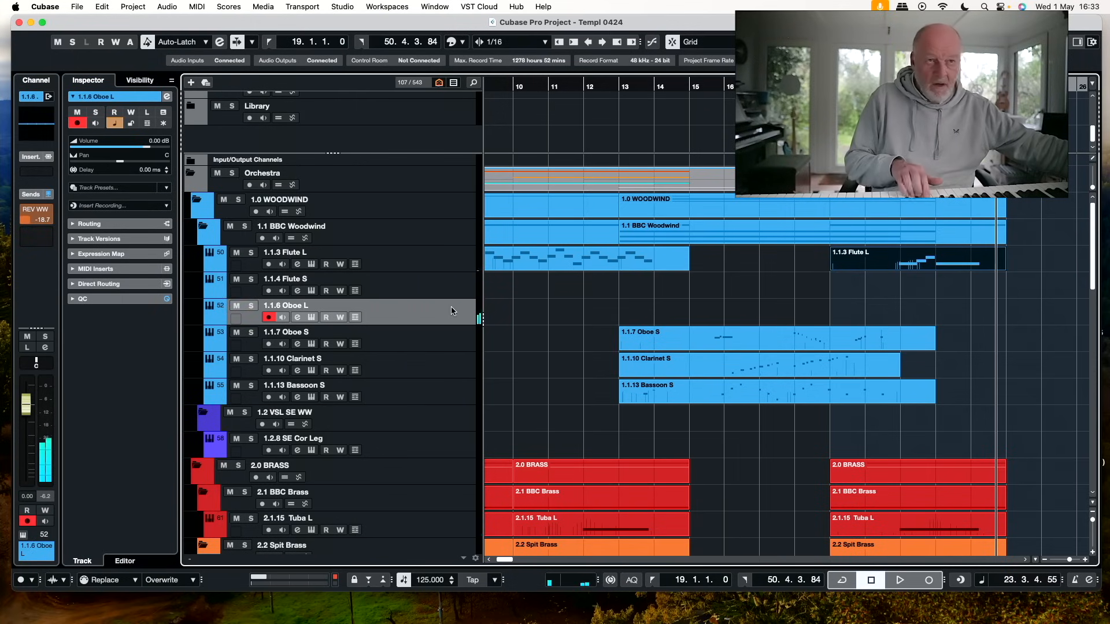
pyautogui.press('KP_Multiply')
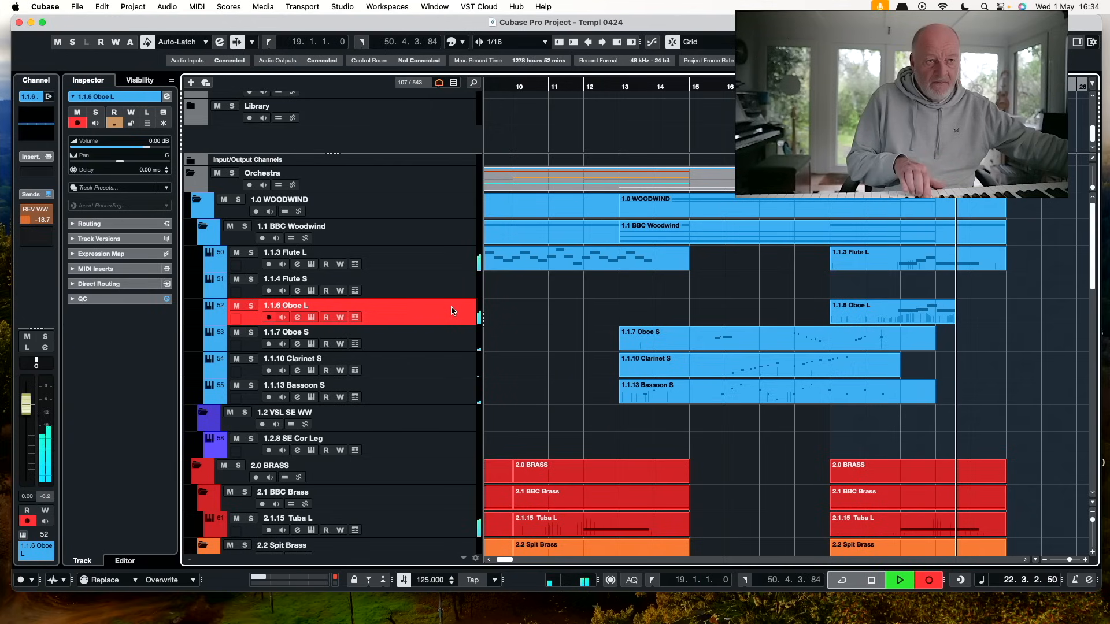
pyautogui.press('space')
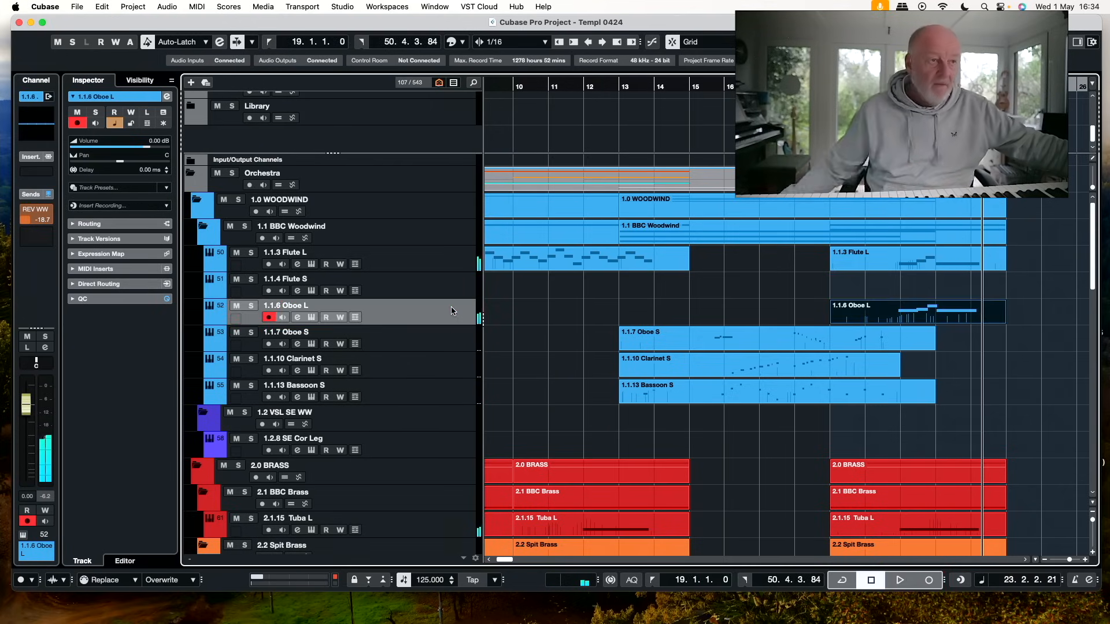
# Show and enable the hidden 1.1.12 Bassoon L track, and record a bassoon part on it from bar 19 to about bar 23
pyautogui.click(446, 399)
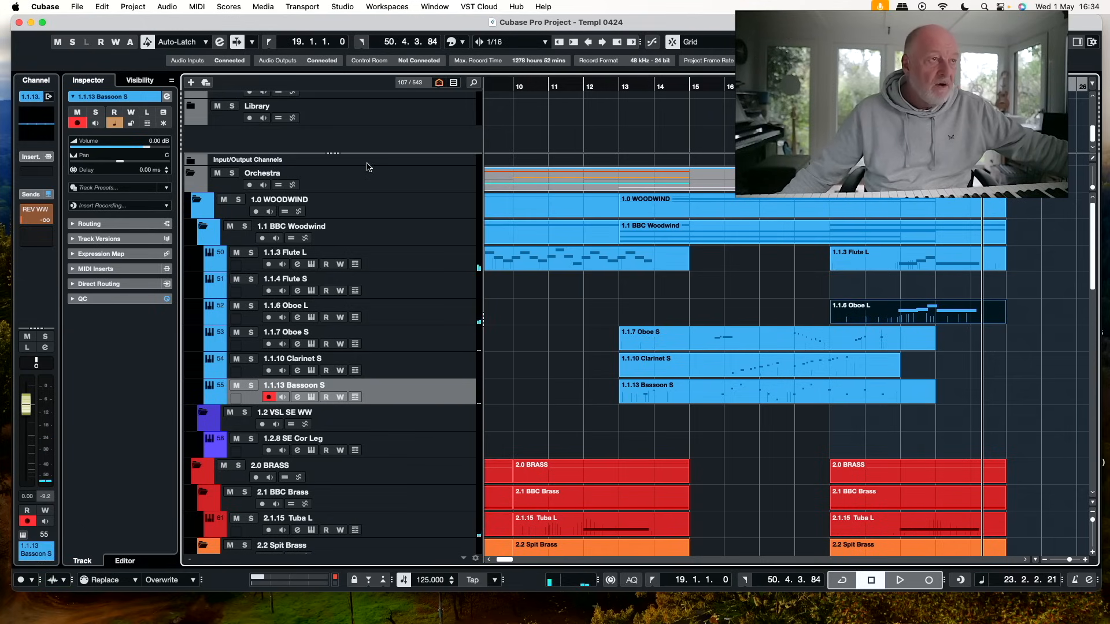
pyautogui.click(473, 84)
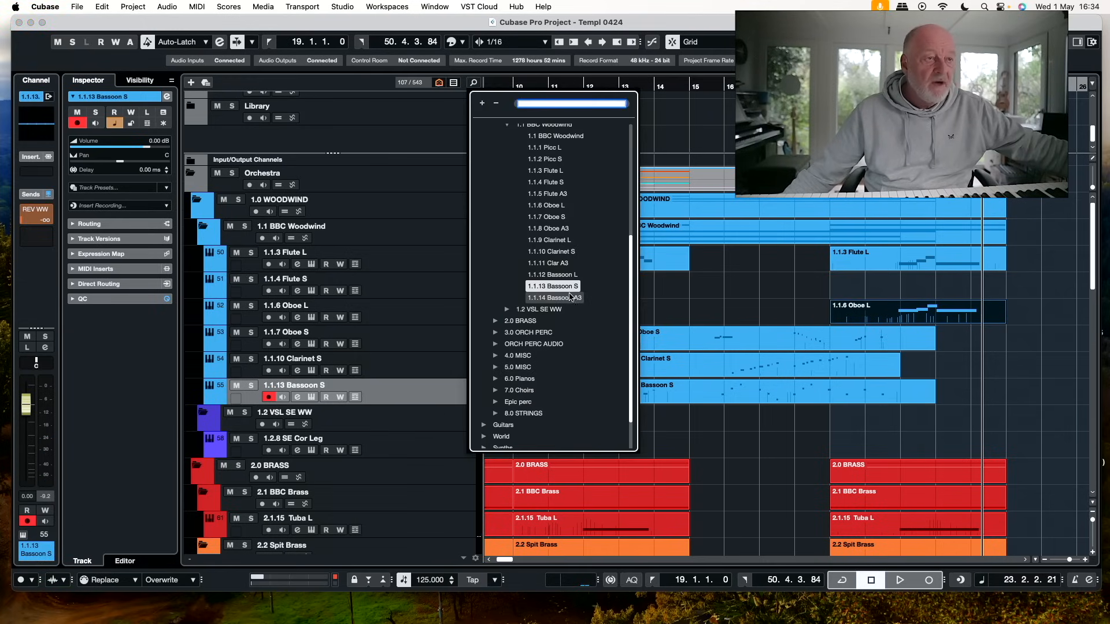
pyautogui.click(564, 274)
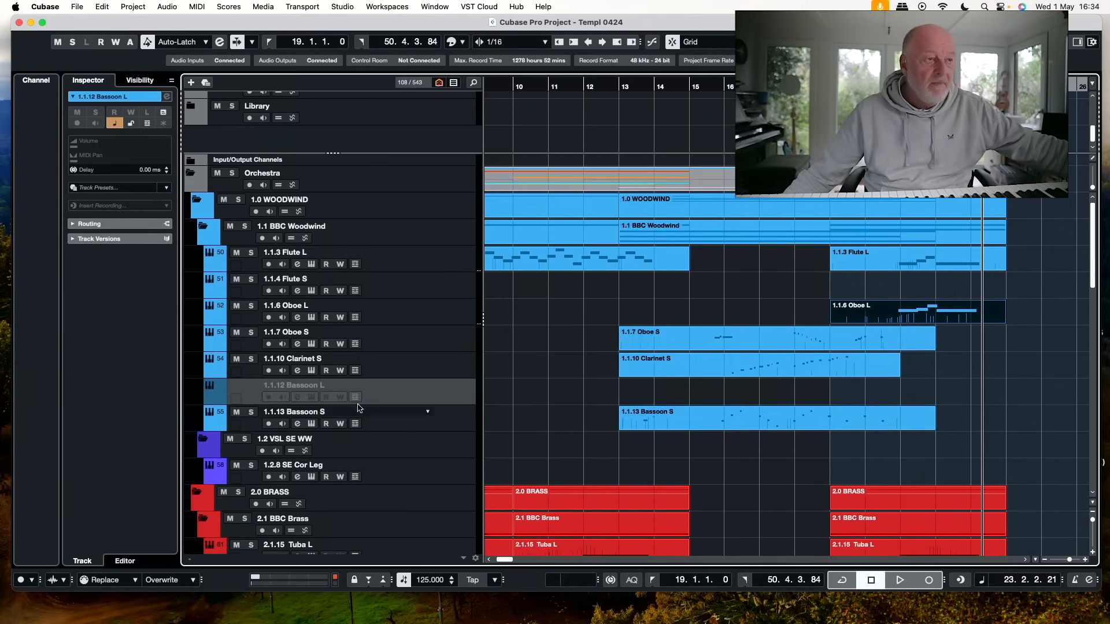
pyautogui.hotkey('shift', 'e')
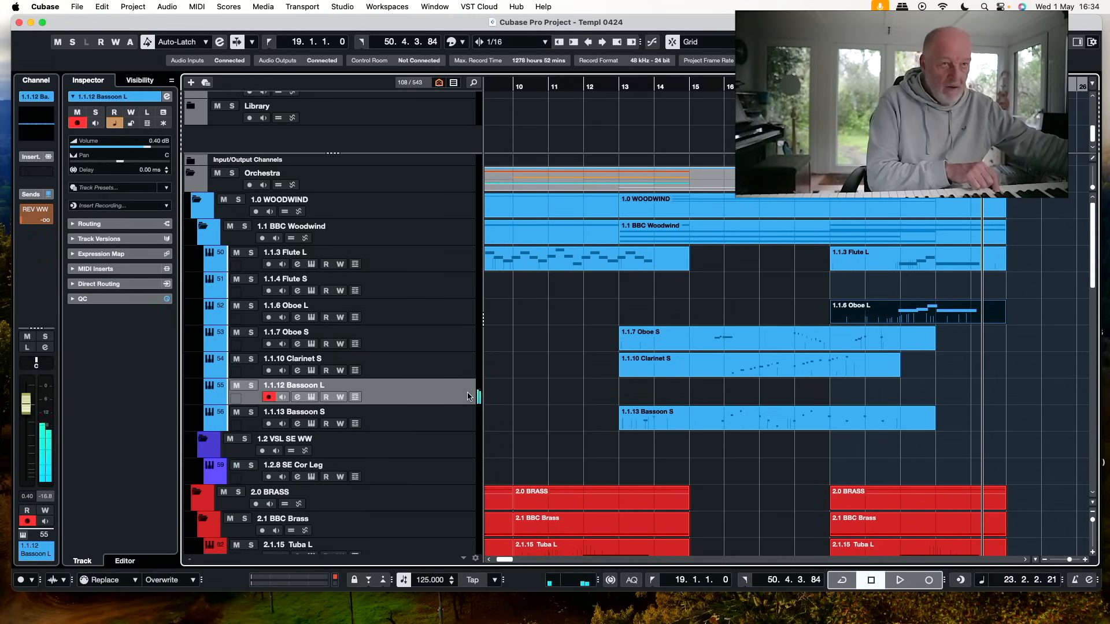
pyautogui.press('KP_1')
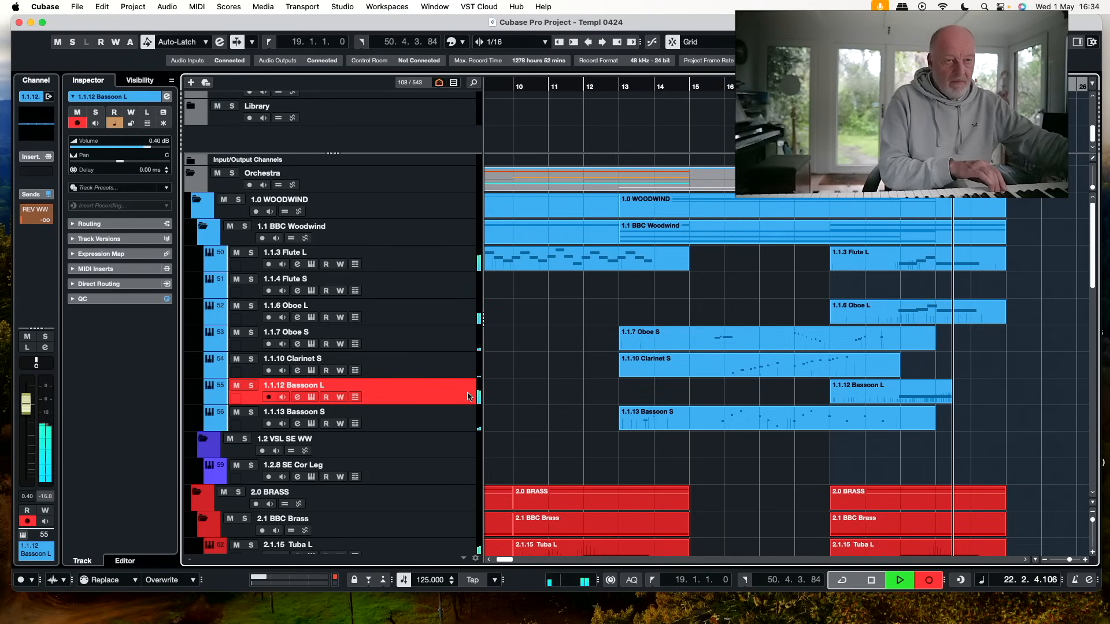
pyautogui.press('space')
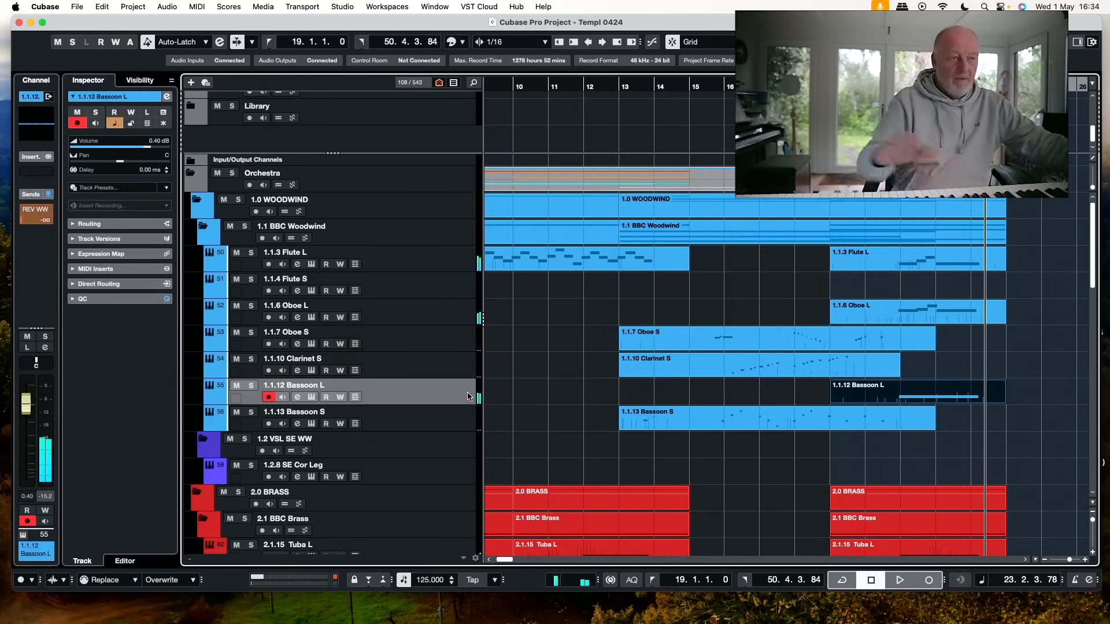
# Record a timpani part on the Lineage Timpani track from bar 19 to about bar 23
pyautogui.scroll(-15, 557, 443)
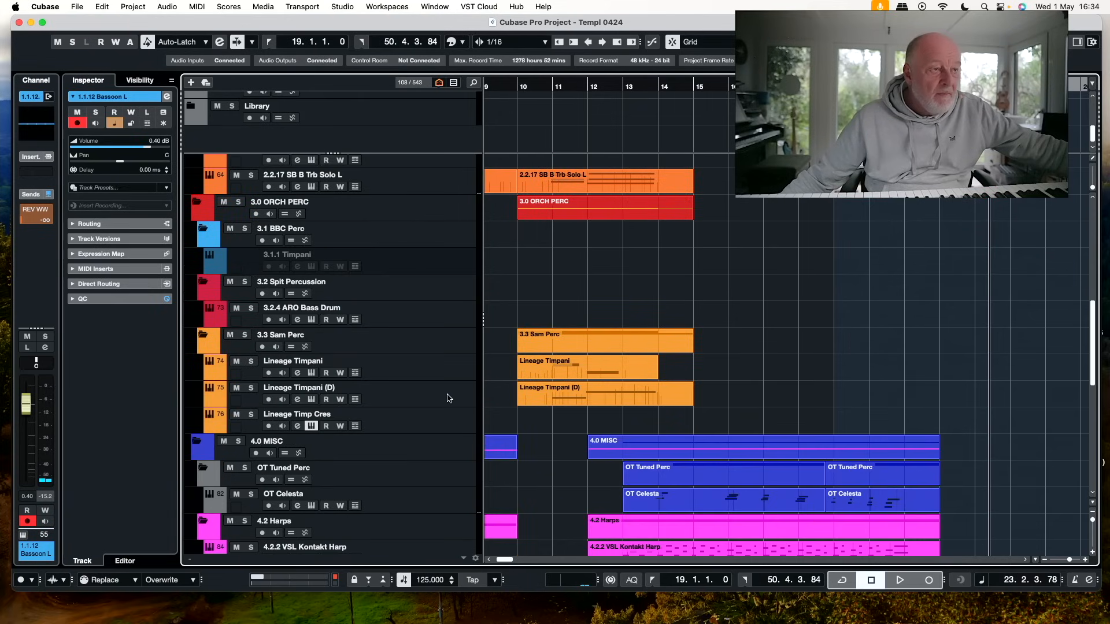
pyautogui.click(450, 398)
pyautogui.click(460, 374)
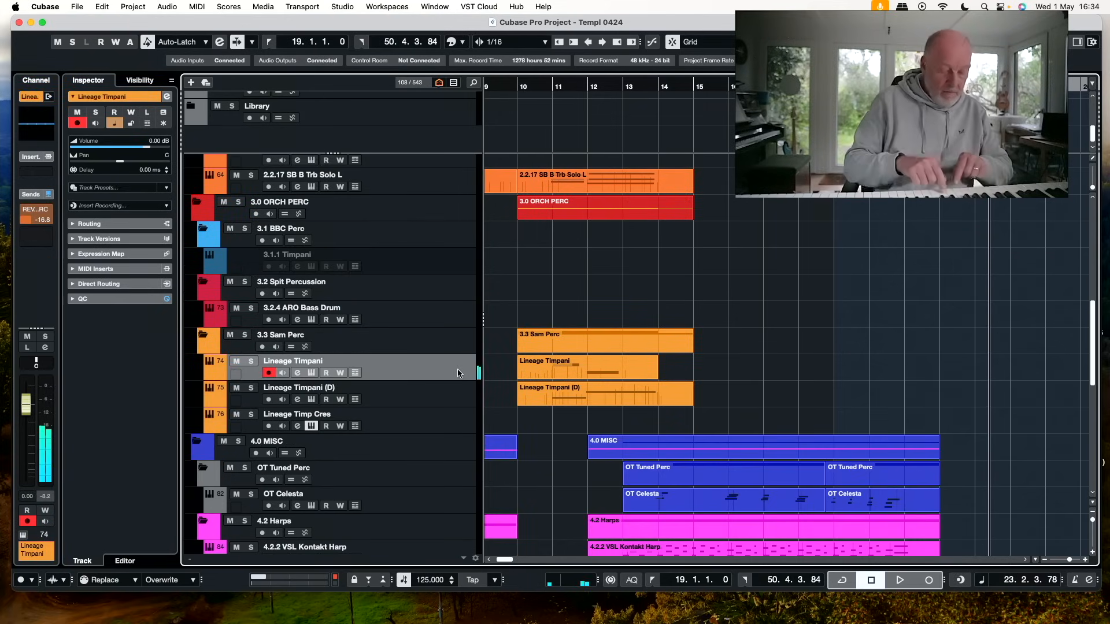
pyautogui.press('KP_Multiply')
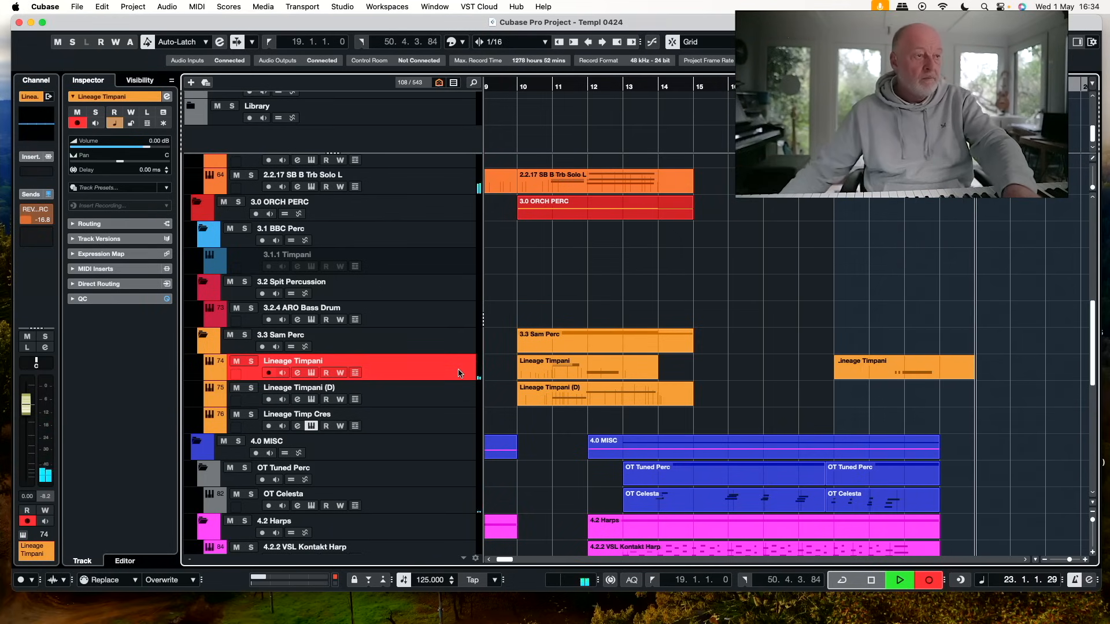
pyautogui.press('space')
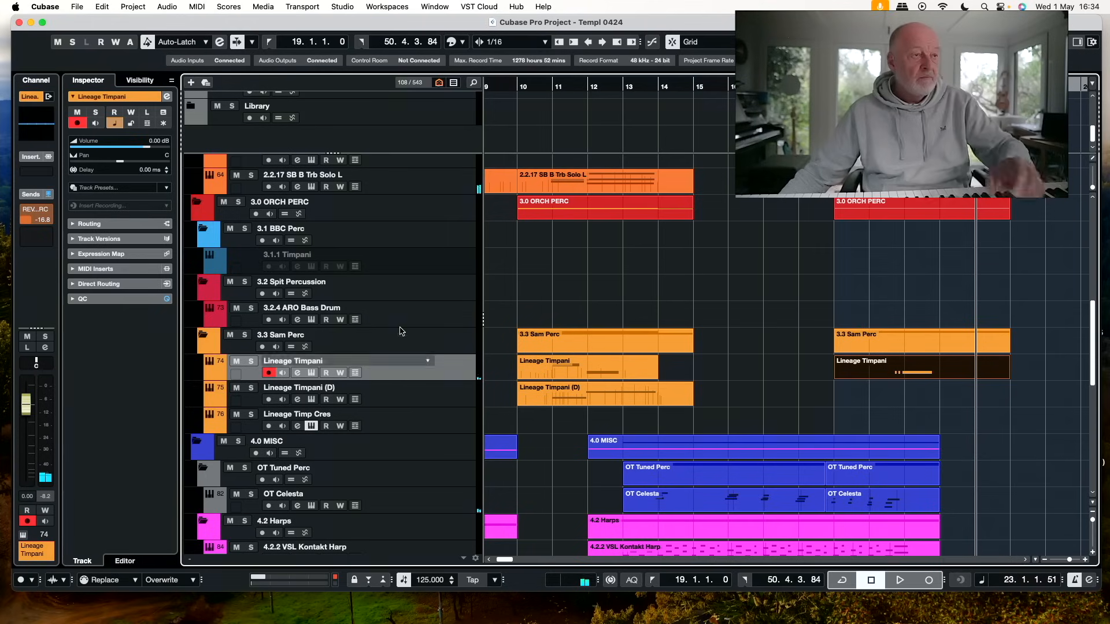
# Search the template's tracks for "gong" and bring the 3.1.7 Gong track into the project view
pyautogui.click(443, 317)
pyautogui.click(476, 84)
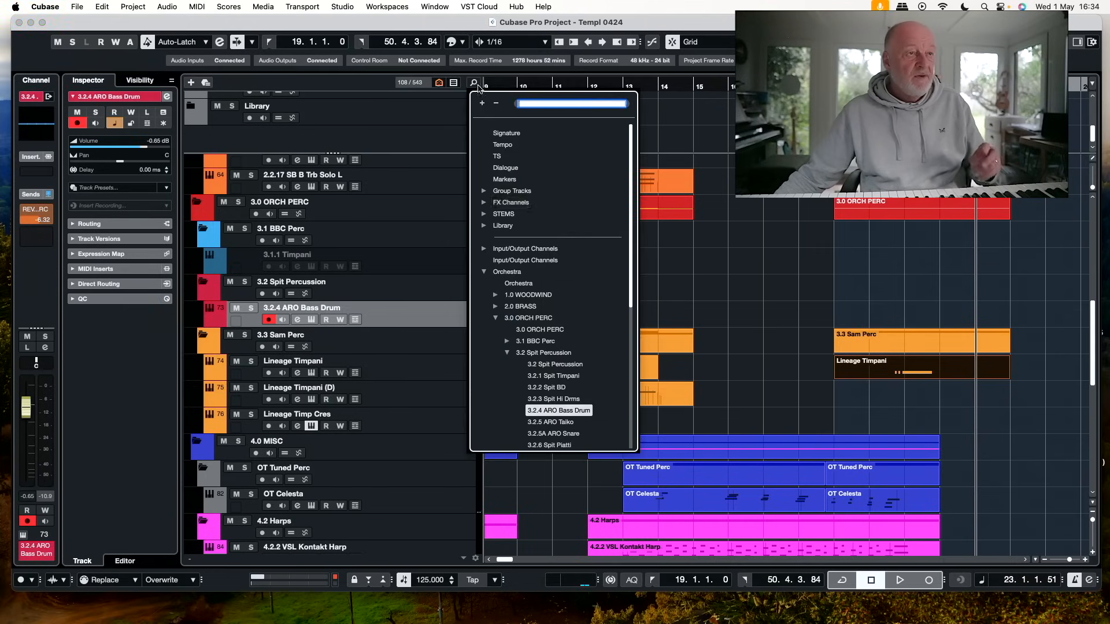
pyautogui.write('gon')
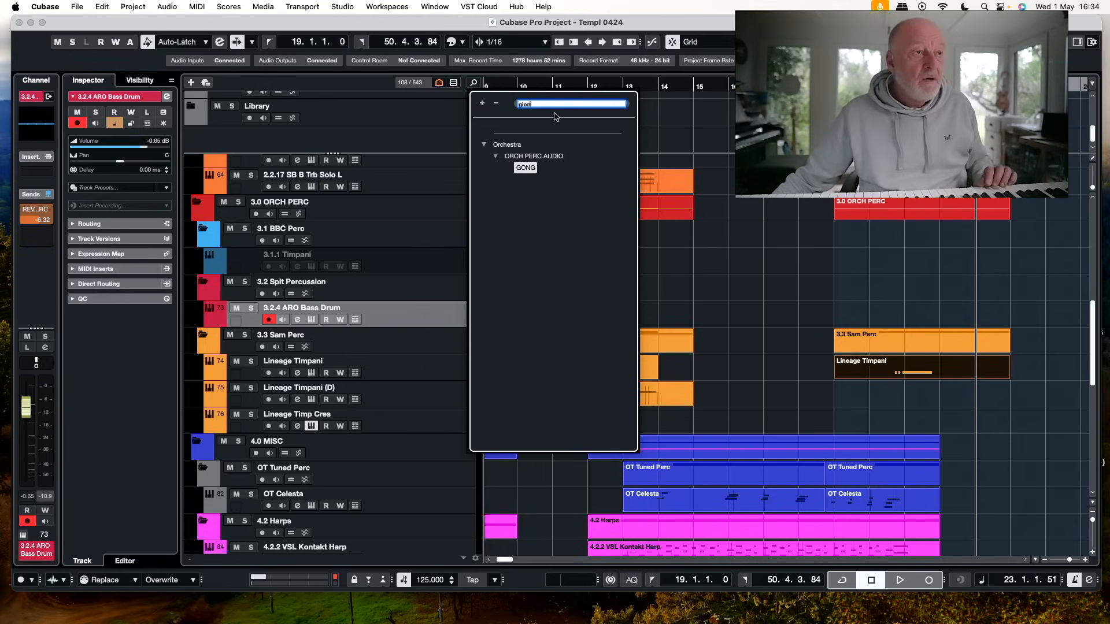
pyautogui.press('BackSpace')
pyautogui.press('BackSpace')
pyautogui.press('BackSpace')
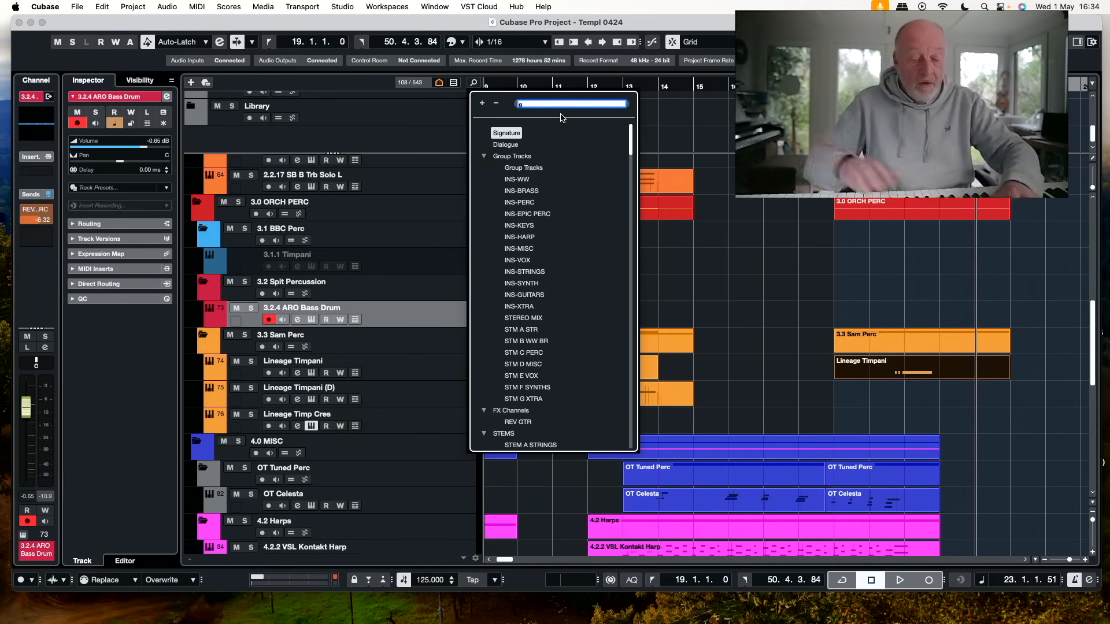
pyautogui.write('ong')
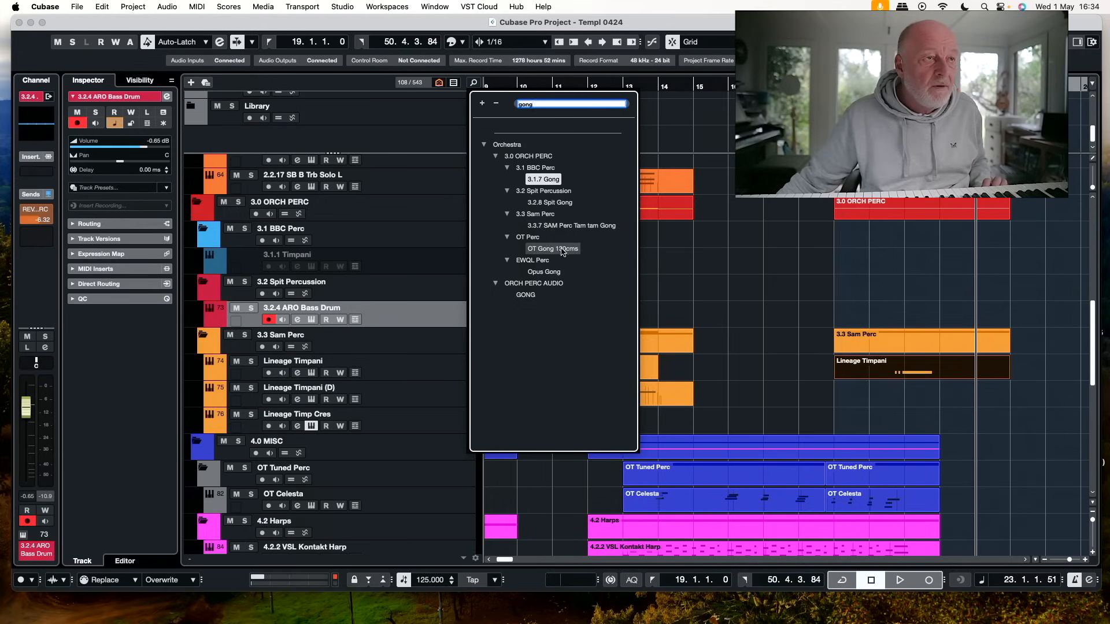
pyautogui.click(547, 180)
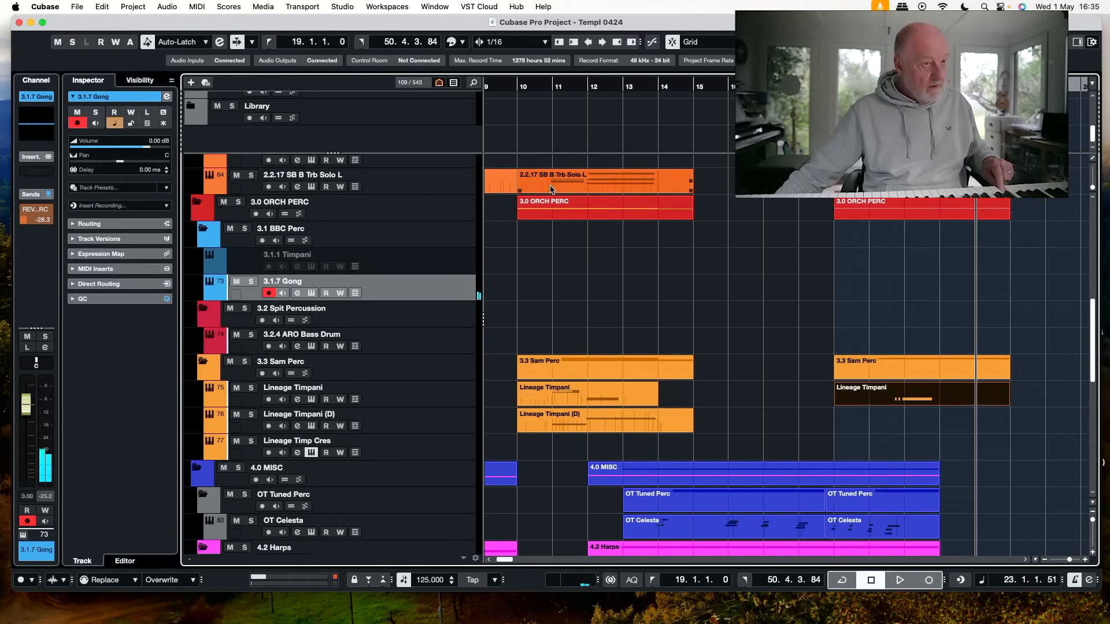
pyautogui.click(545, 217)
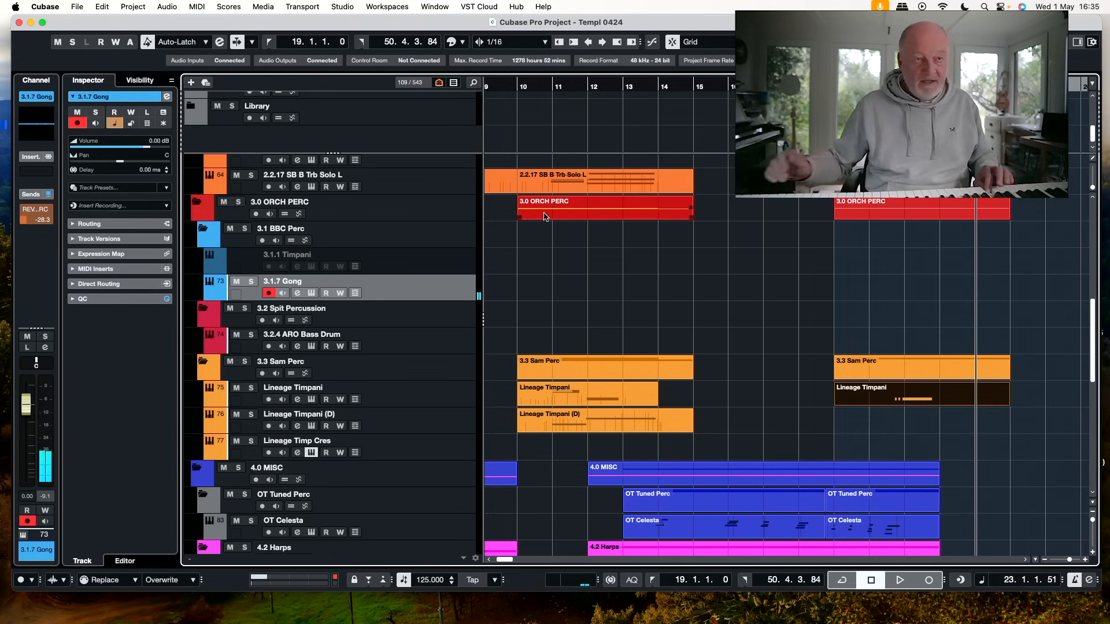
# Record a gong part on the 3.1.7 Gong track from bar 19 to about bar 23, and set its REV PERC send to -3.08
pyautogui.press('KP_1')
pyautogui.press('KP_Multiply')
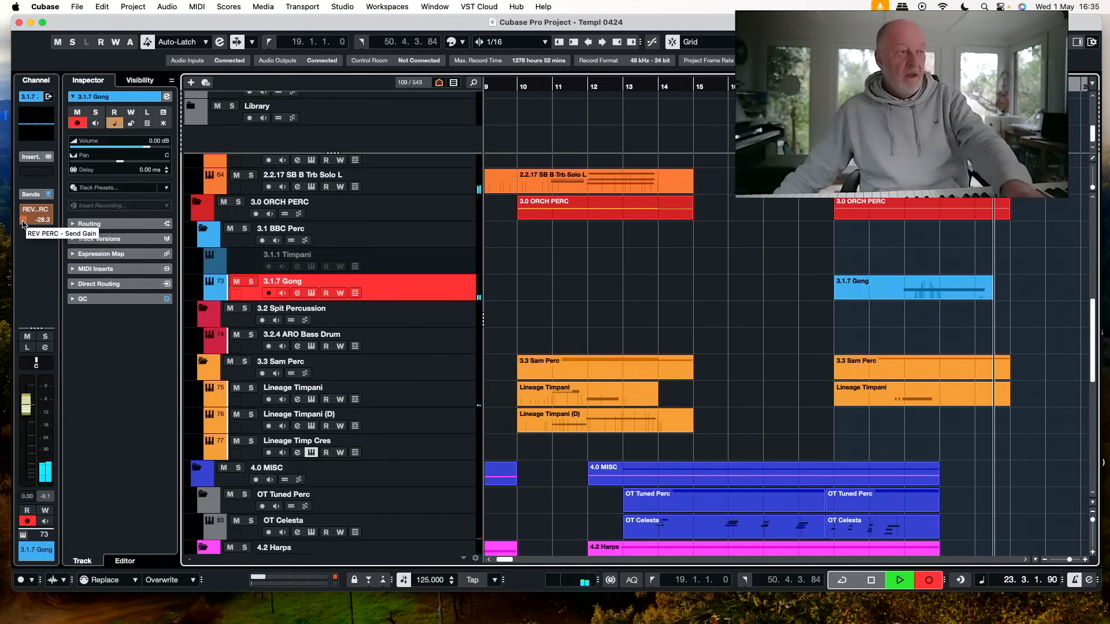
pyautogui.press('space')
pyautogui.moveTo(24, 223); pyautogui.dragTo(41, 220)
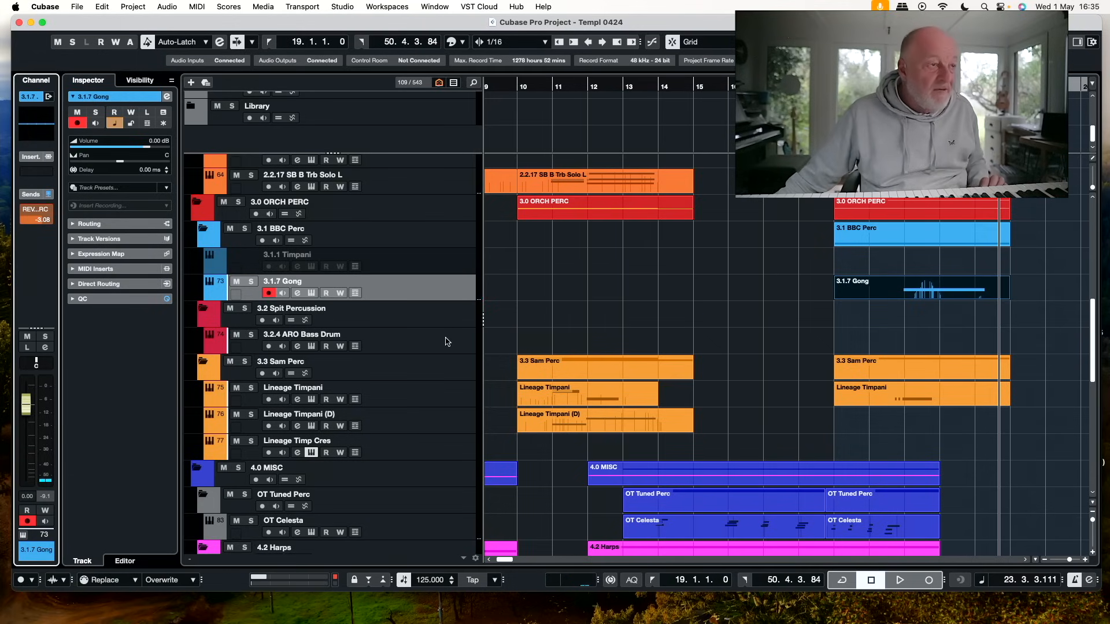
# Record a harp glissando on the 4.2.3 VSL Free MAJ harp gliss track from bar 19 to about bar 24
pyautogui.scroll(15, 451, 347)
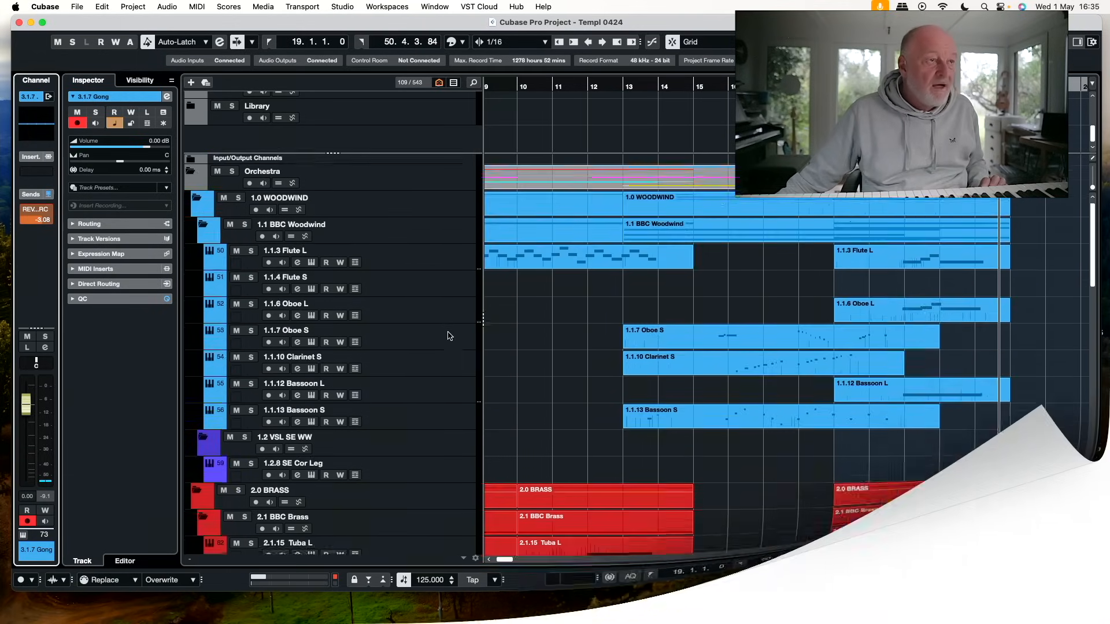
pyautogui.scroll(-15, 450, 336)
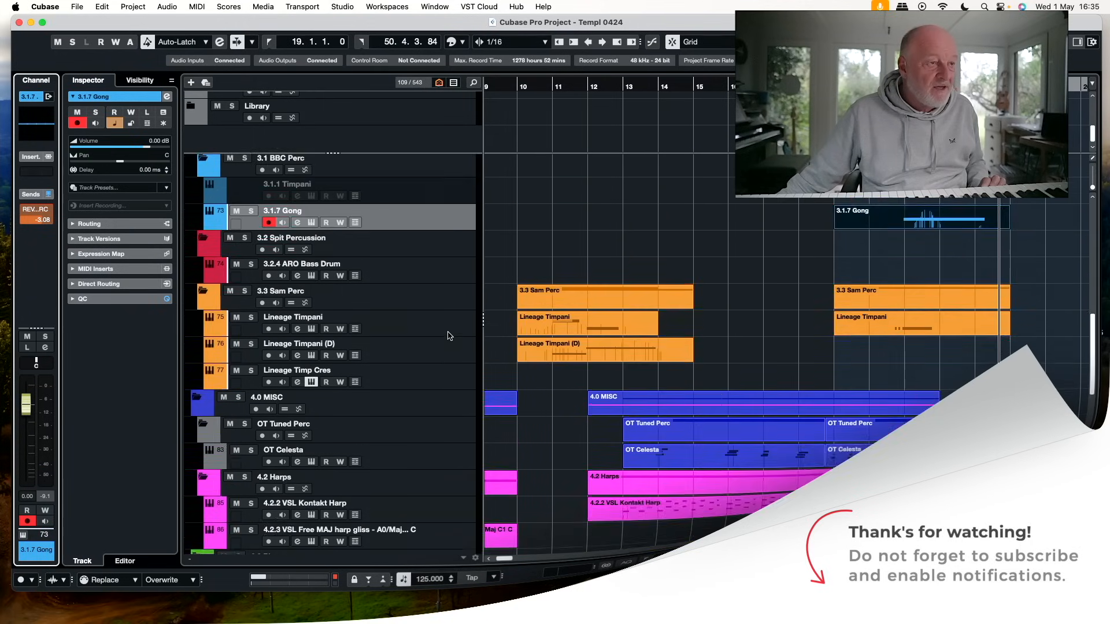
pyautogui.scroll(-5, 450, 336)
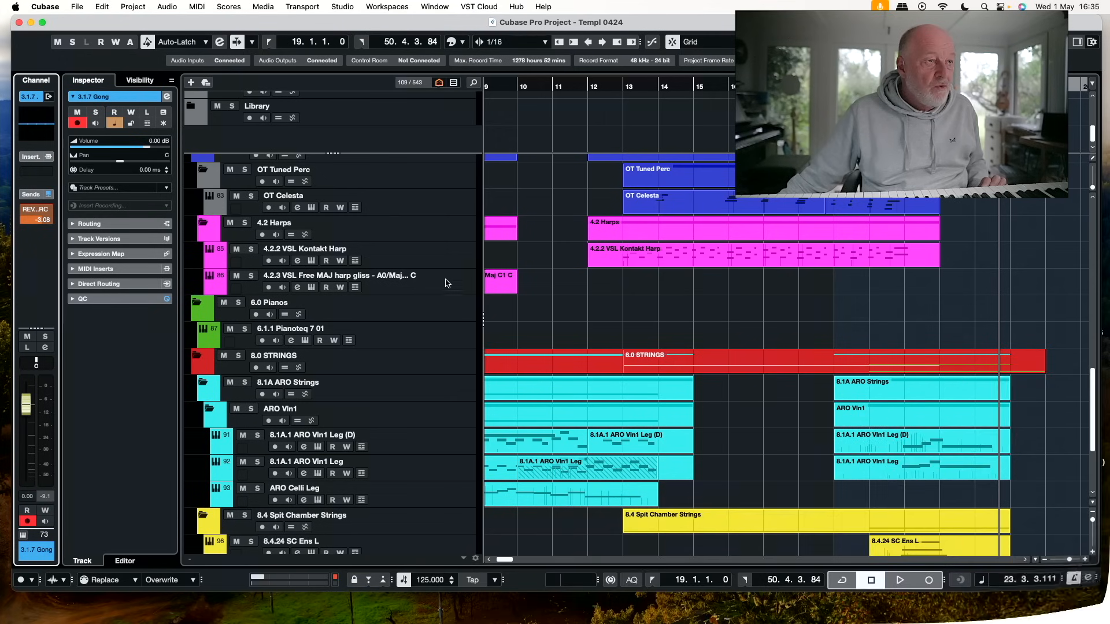
pyautogui.click(449, 282)
pyautogui.press('KP_Subtract')
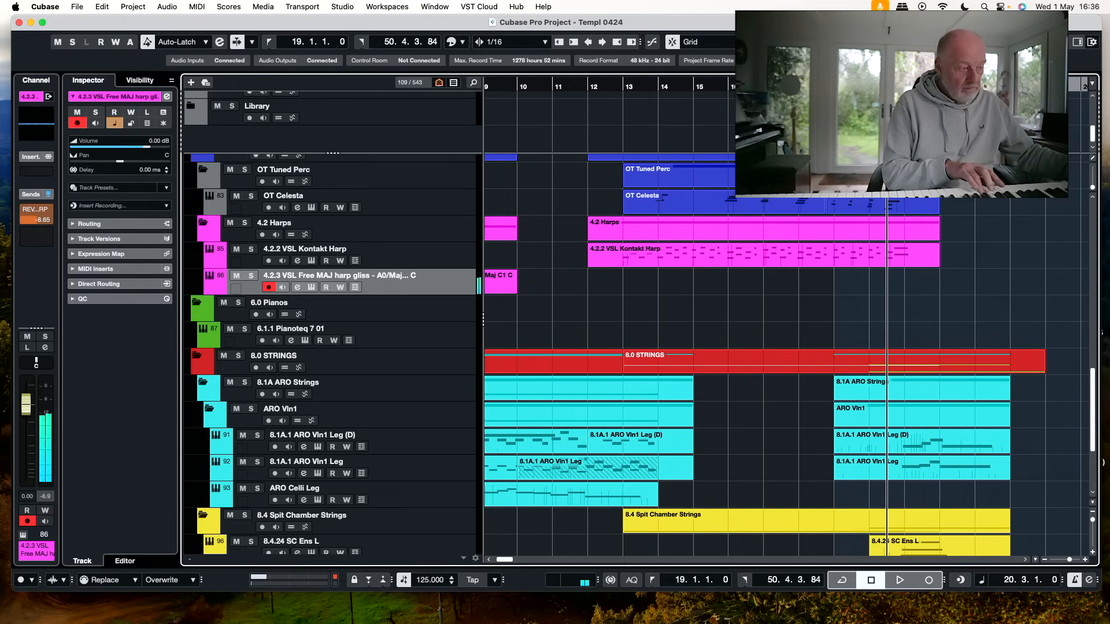
pyautogui.press('KP_1')
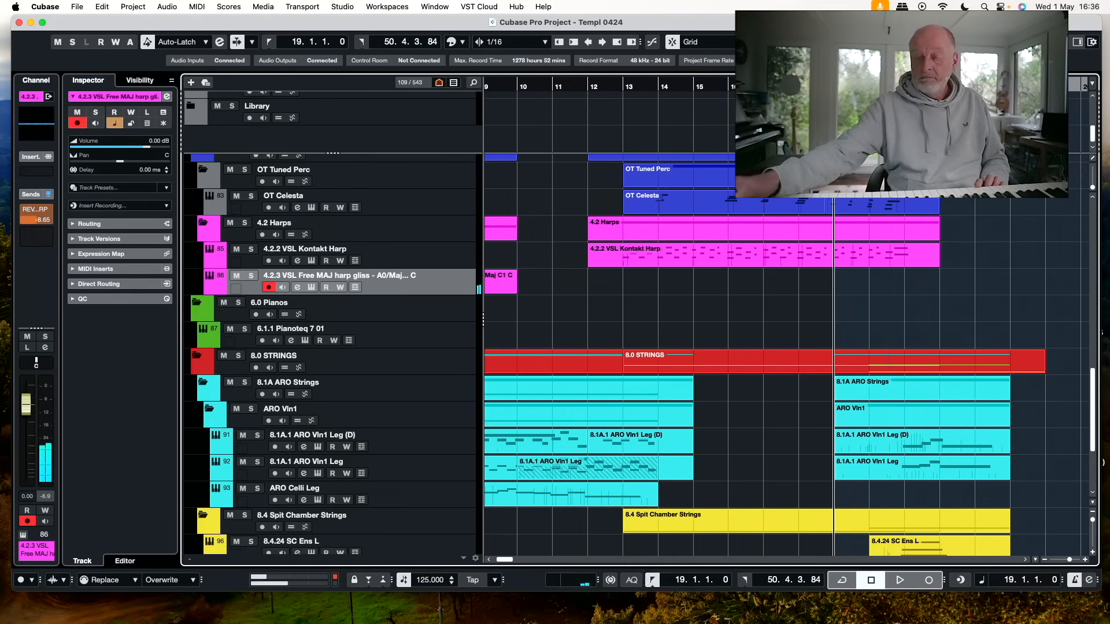
pyautogui.press('KP_Multiply')
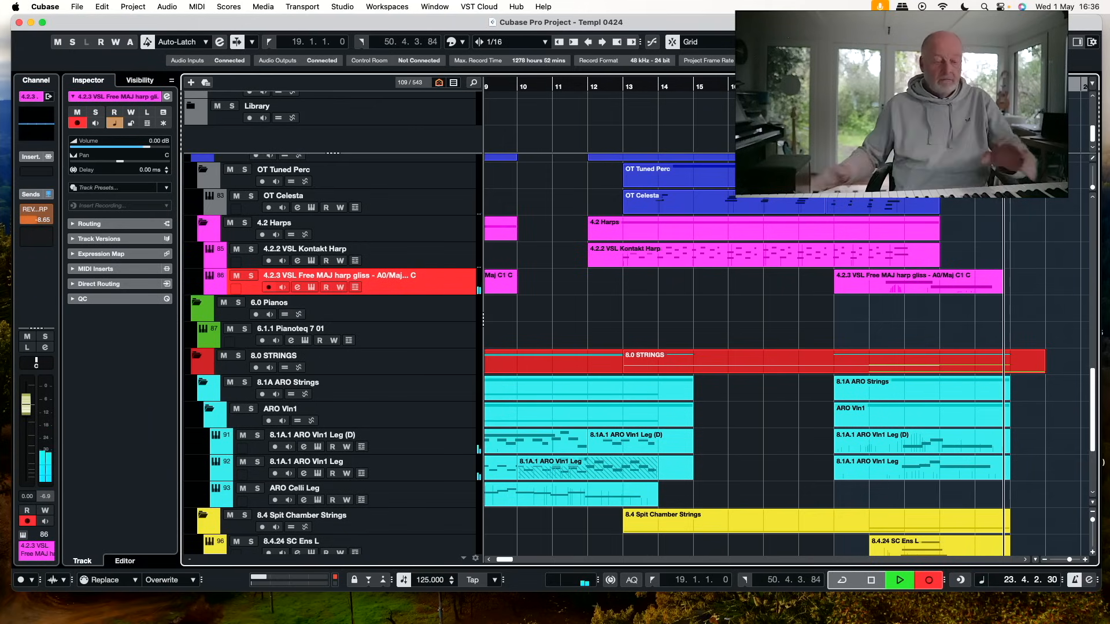
pyautogui.press('space')
pyautogui.click(776, 251)
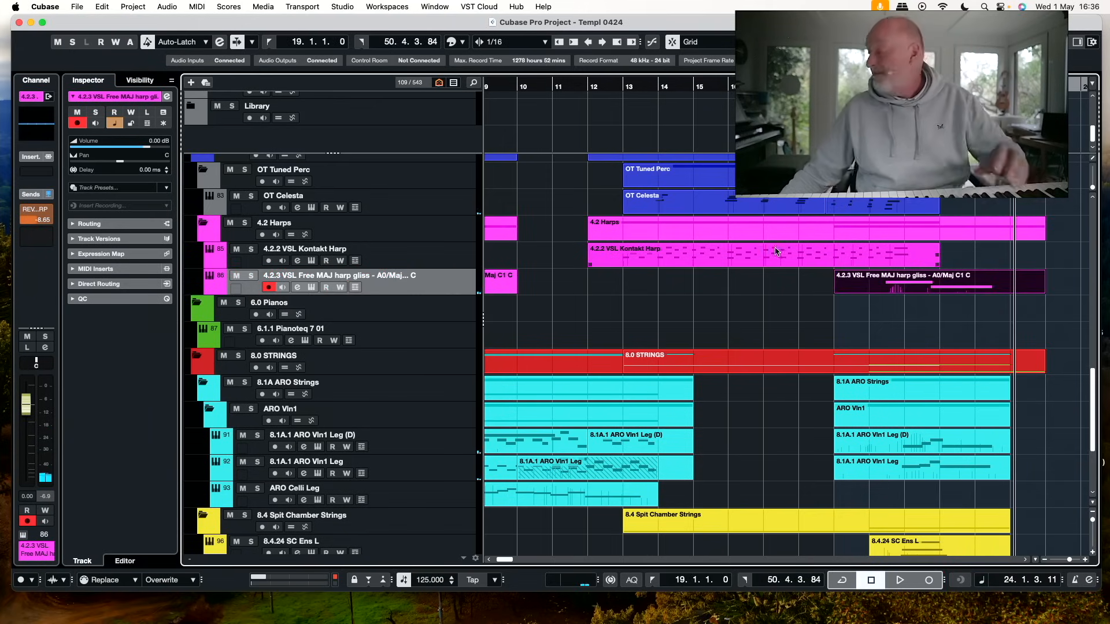
# Play the cue from the start of the piano part with auto-scroll on, and review the percussion, celesta, harp and string tracks
pyautogui.hscroll(-10, 729, 243)
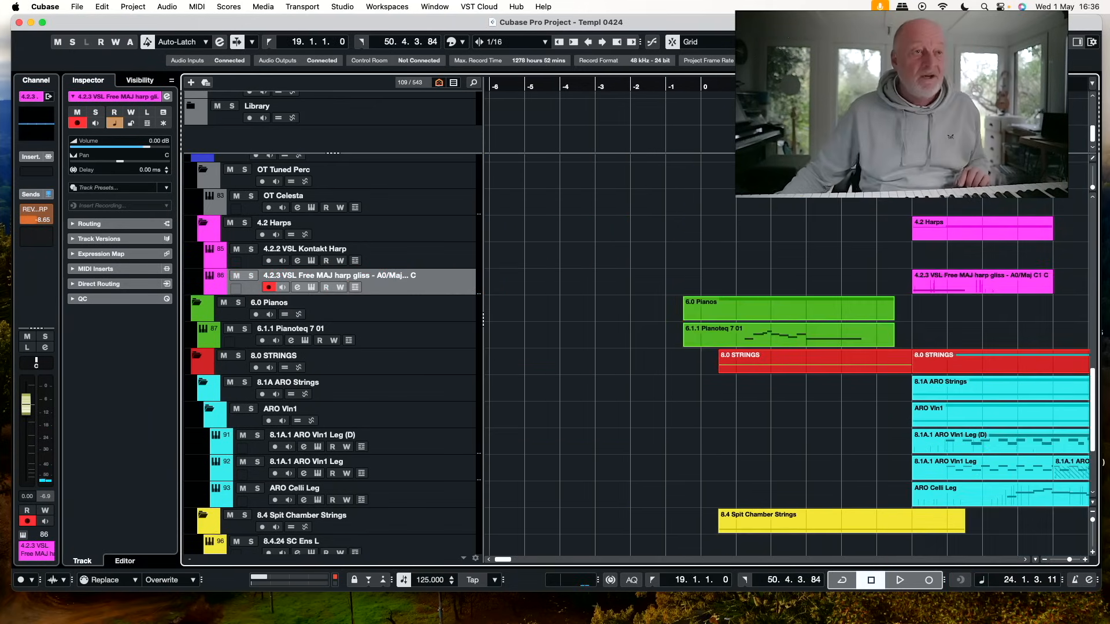
pyautogui.click(688, 88)
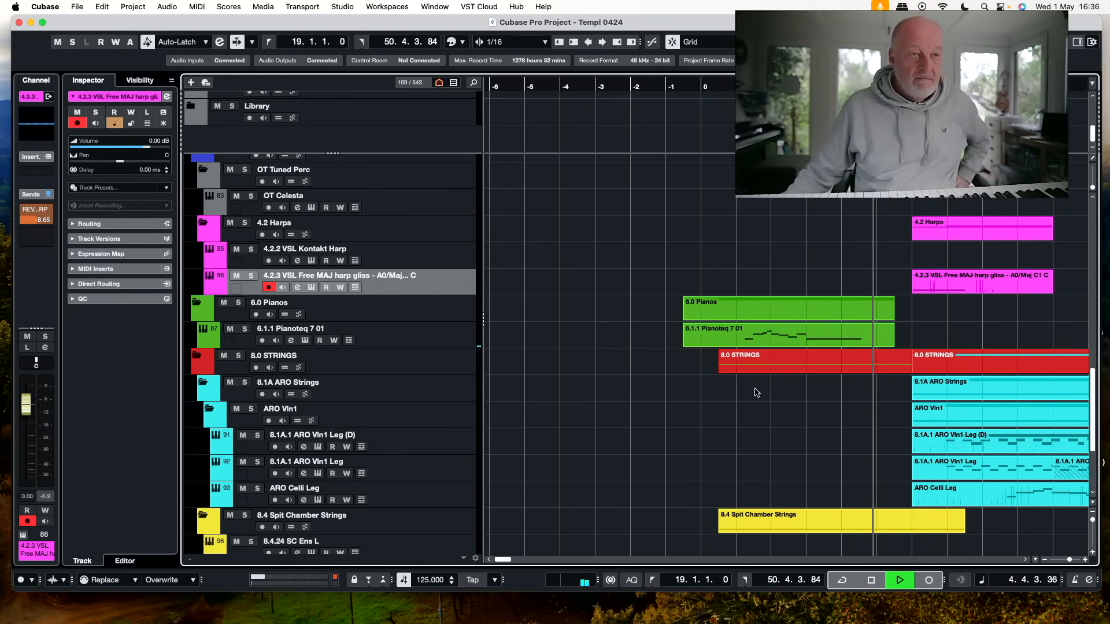
pyautogui.press('f')
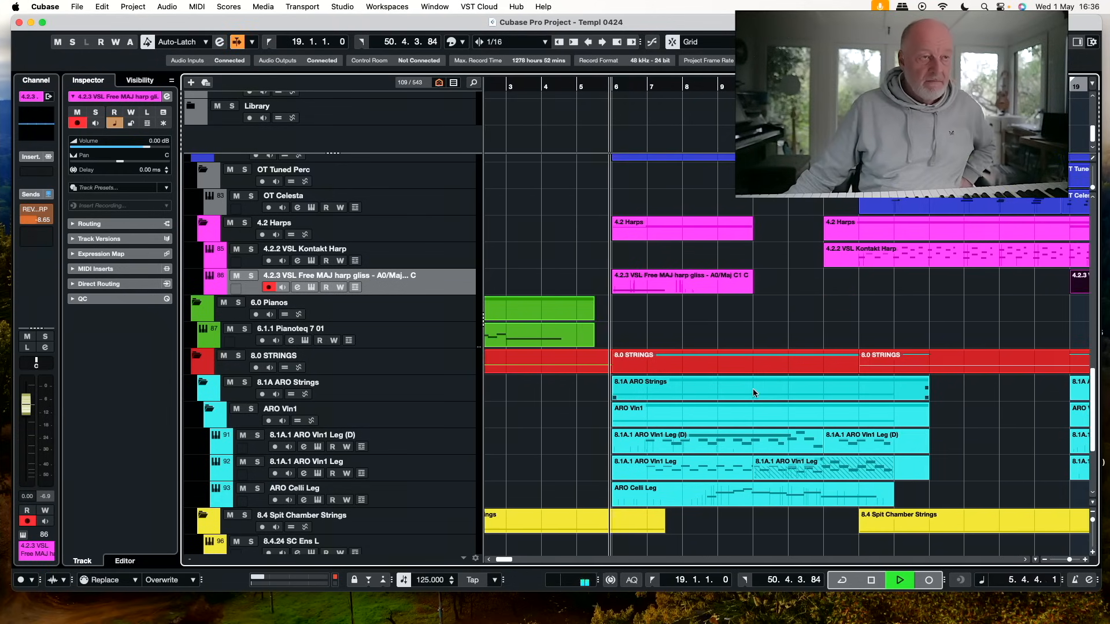
pyautogui.scroll(-3, 753, 388)
pyautogui.scroll(3, 752, 389)
pyautogui.scroll(-4, 753, 389)
pyautogui.scroll(-1, 753, 393)
pyautogui.scroll(8, 753, 394)
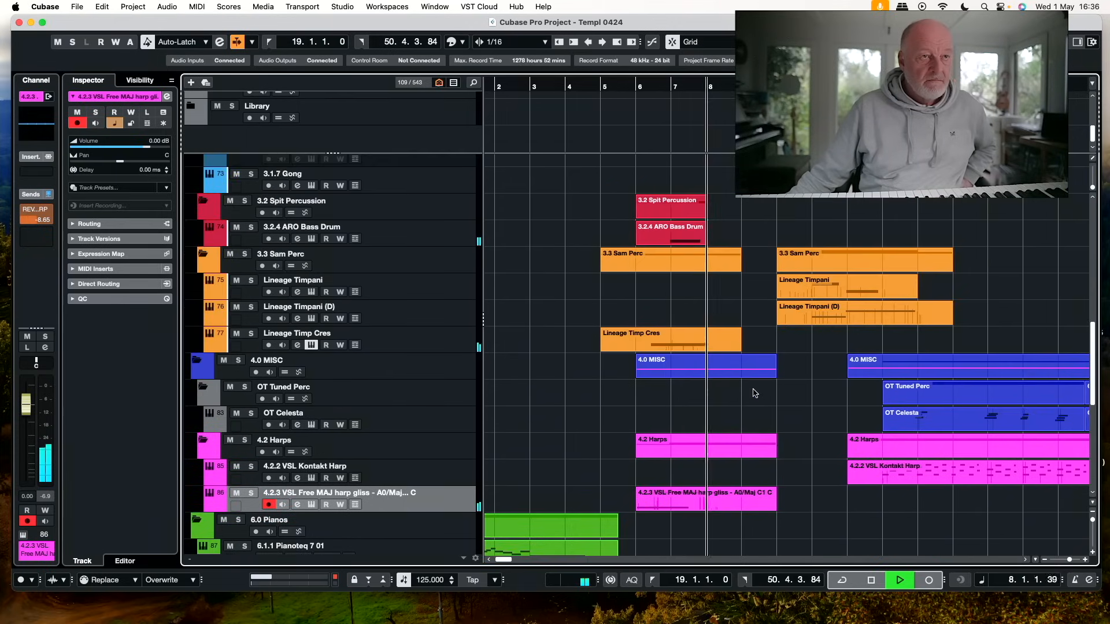
pyautogui.scroll(-1, 752, 394)
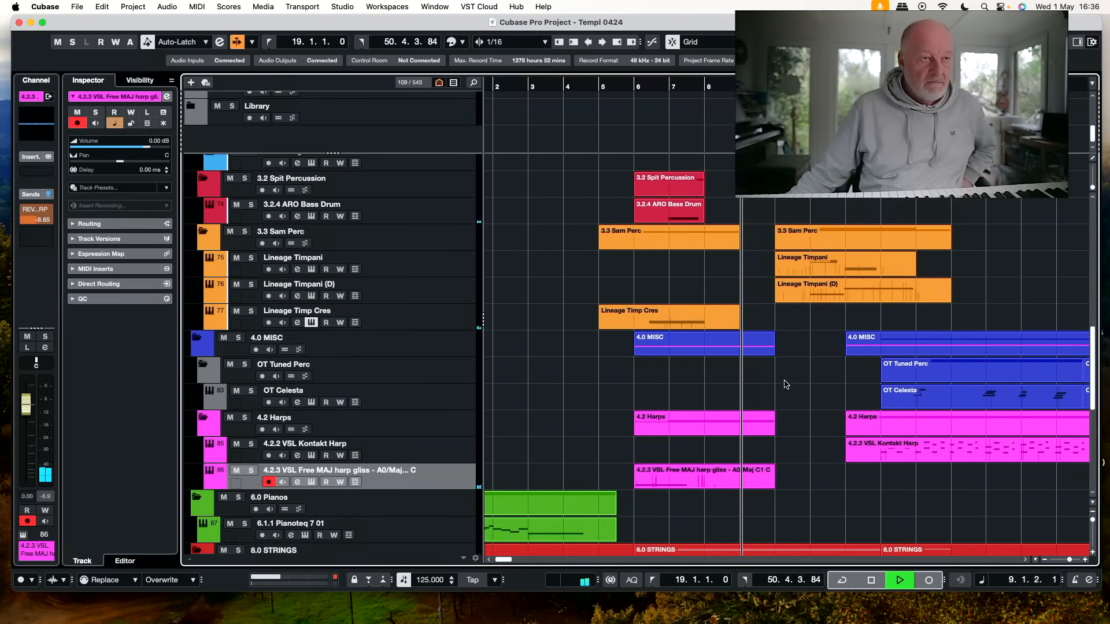
pyautogui.scroll(-1, 787, 384)
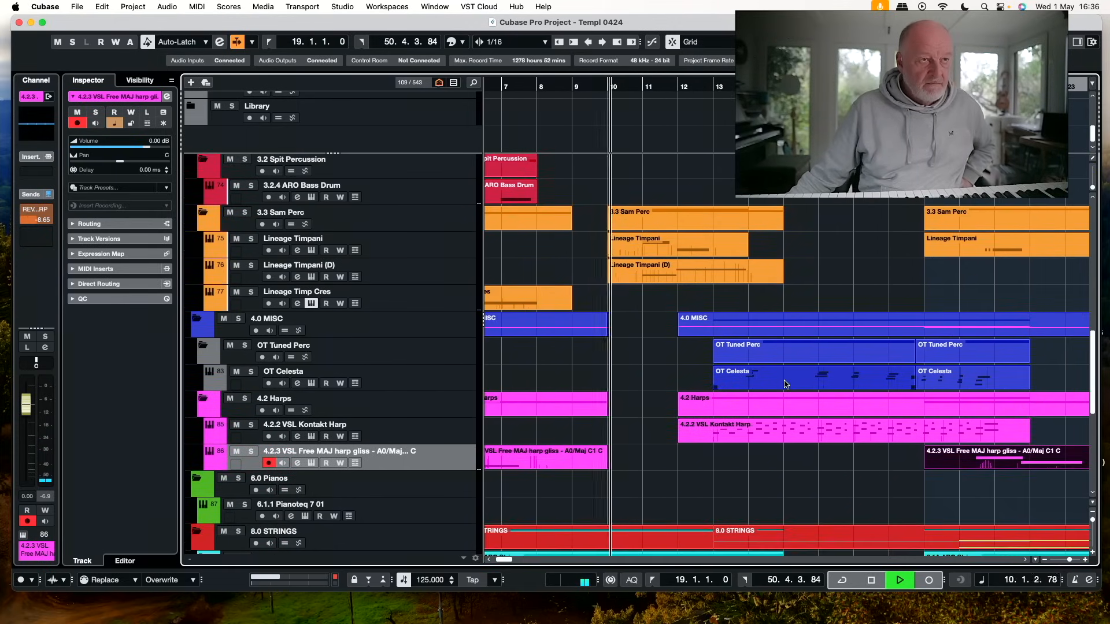
pyautogui.scroll(-3, 787, 384)
pyautogui.scroll(1, 787, 385)
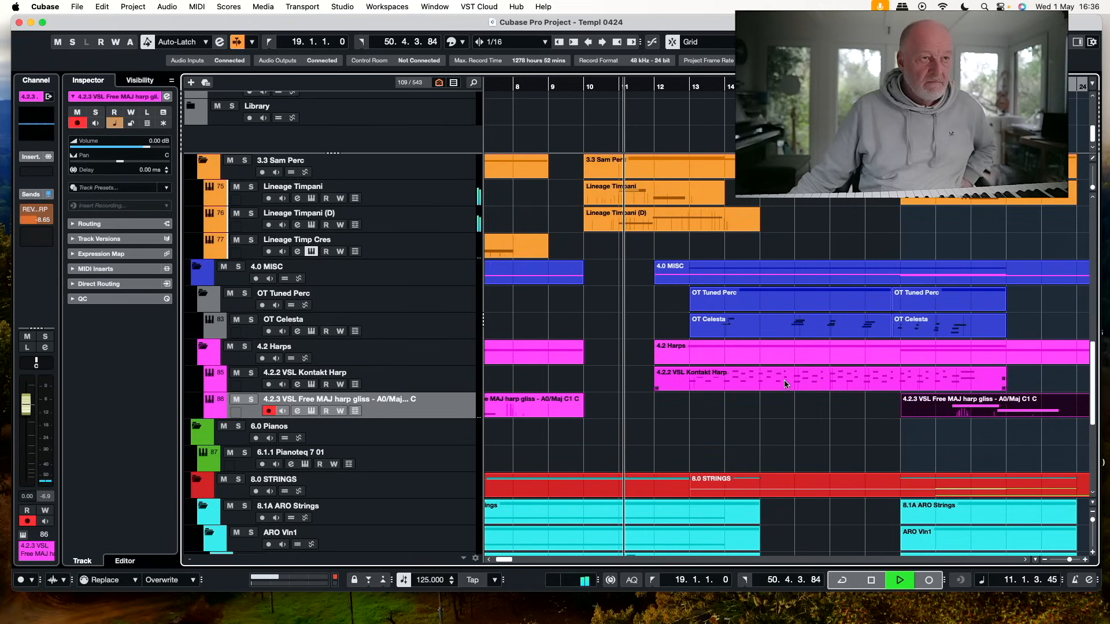
pyautogui.scroll(1, 785, 385)
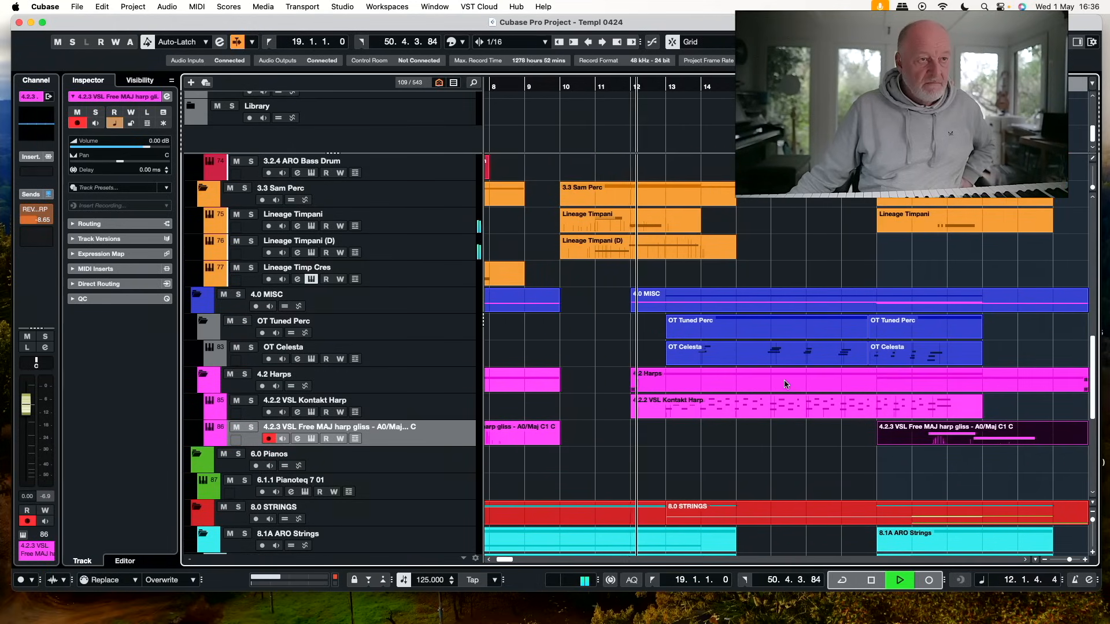
pyautogui.scroll(-2, 785, 385)
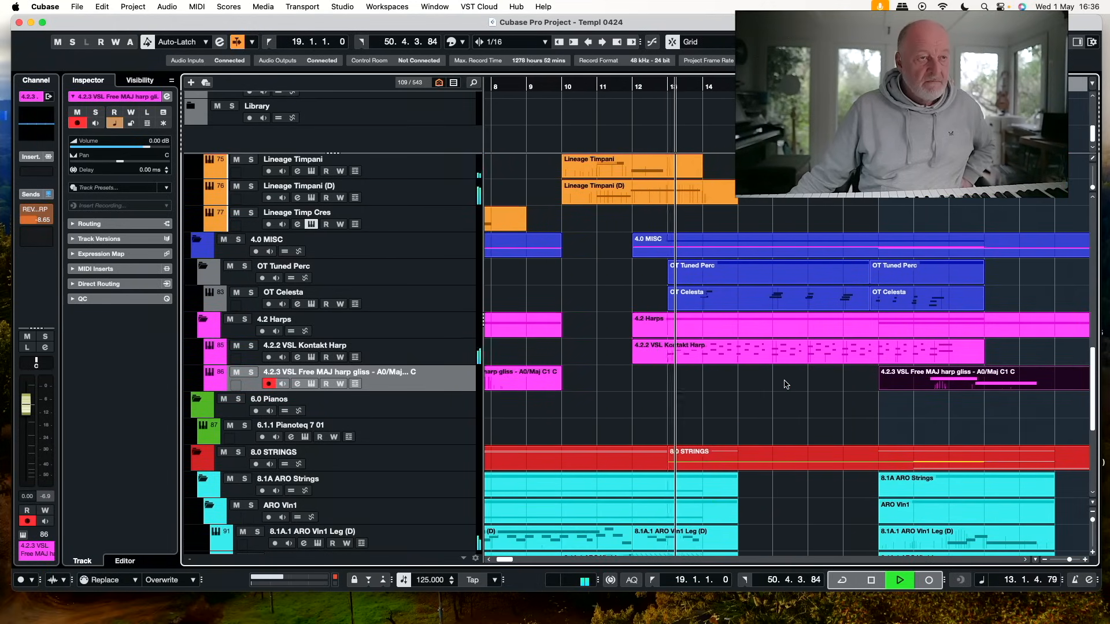
pyautogui.scroll(-4, 786, 385)
pyautogui.scroll(2, 786, 384)
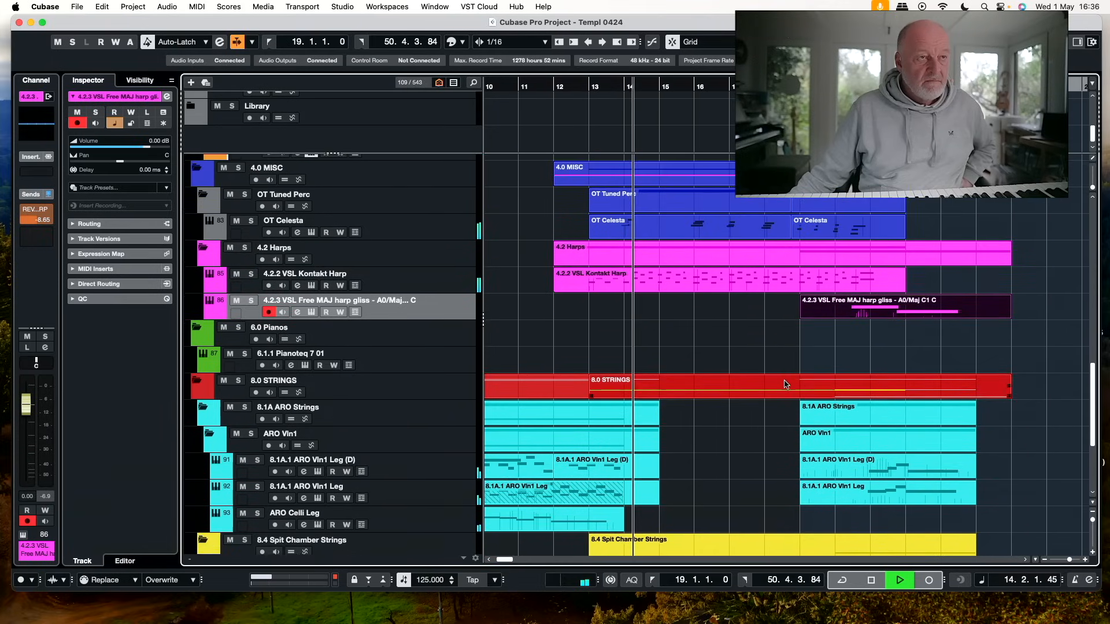
pyautogui.scroll(3, 785, 384)
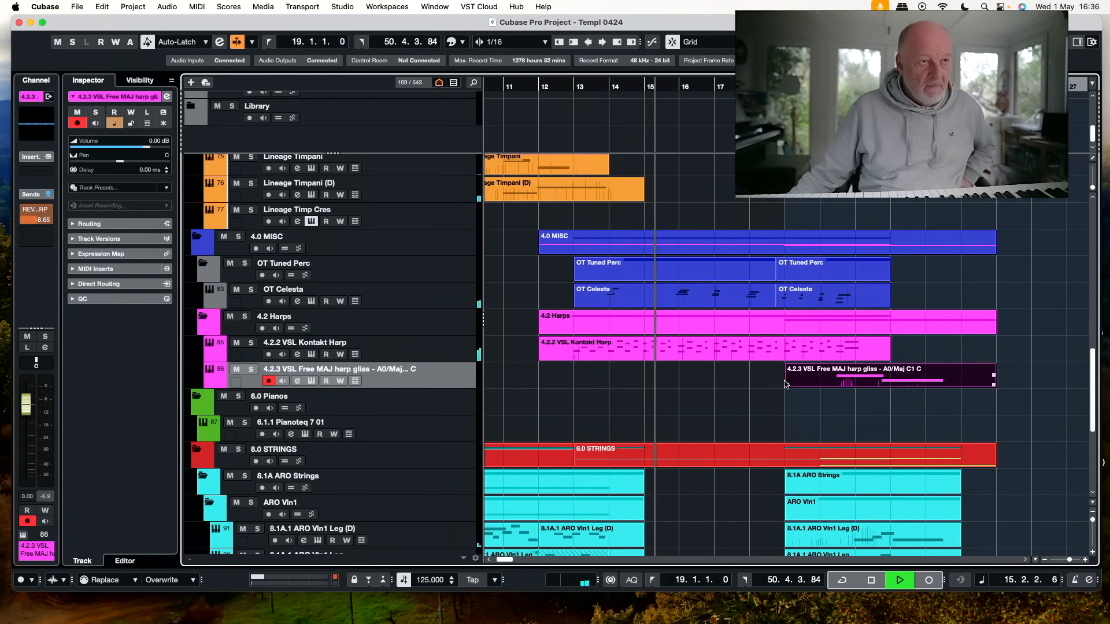